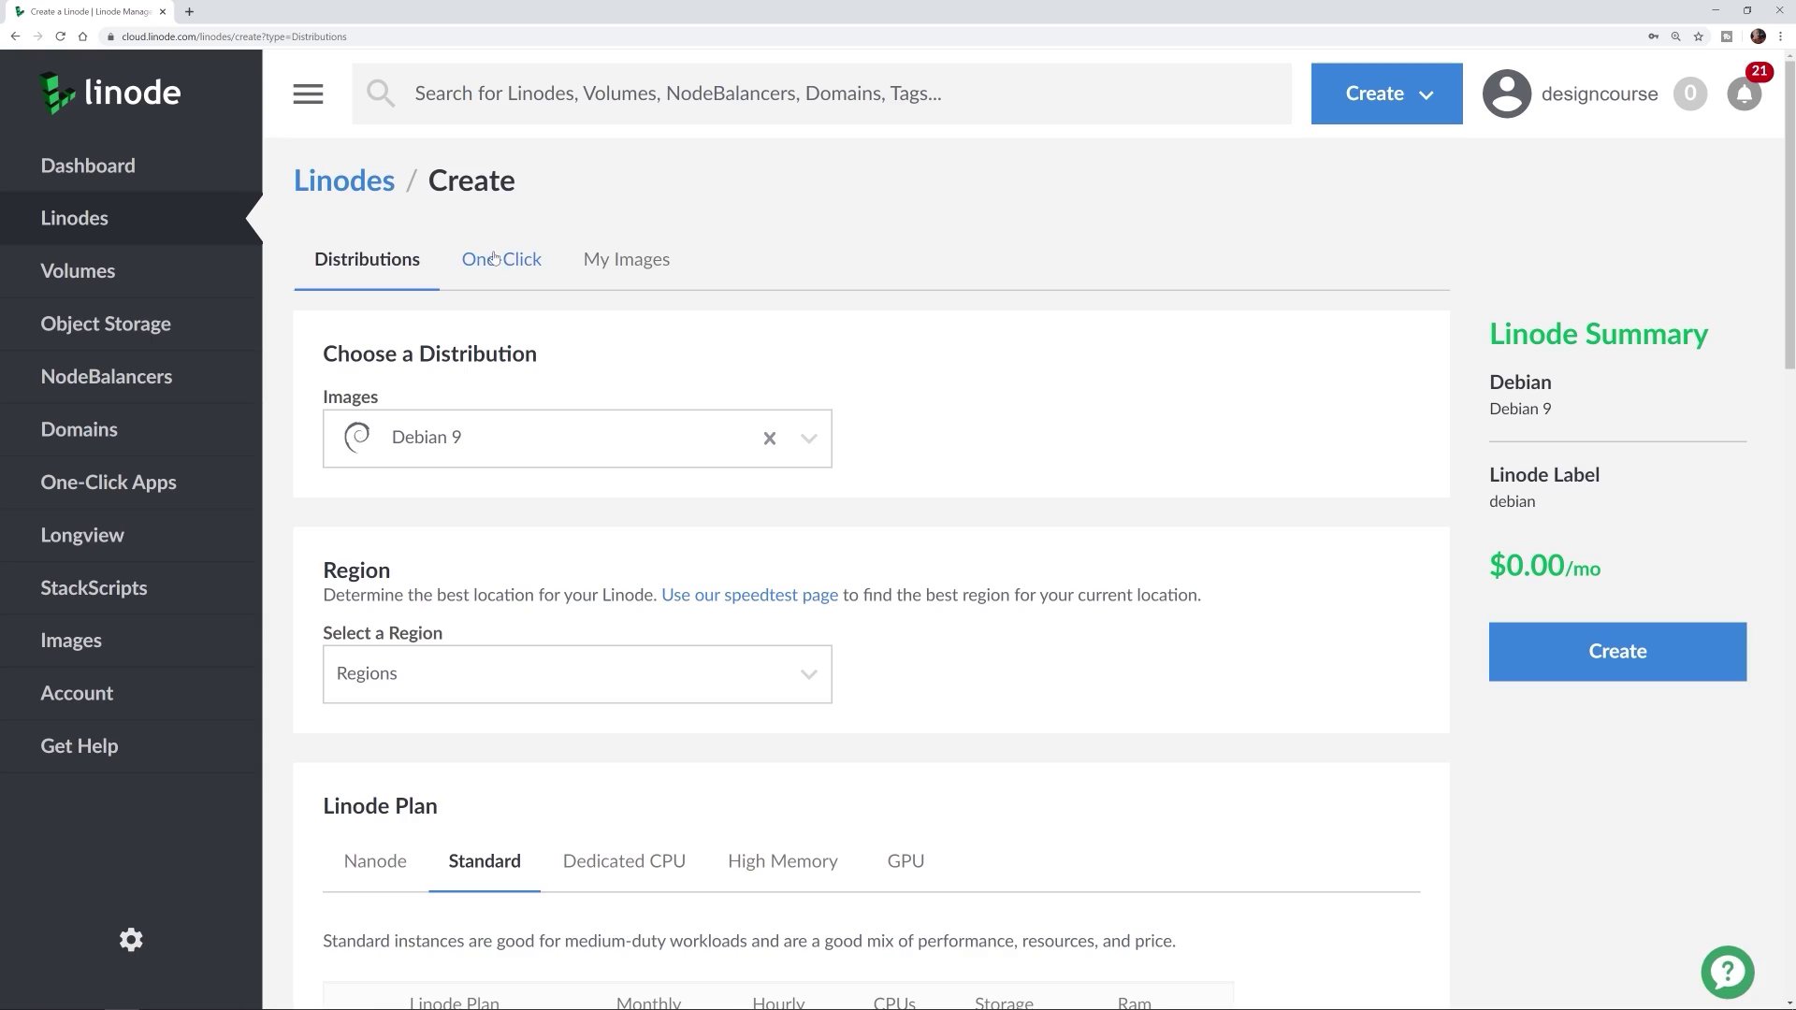
- Choose WordPress from the One-Click apps for a new Linode
left_click(512, 264)
left_click(524, 604)
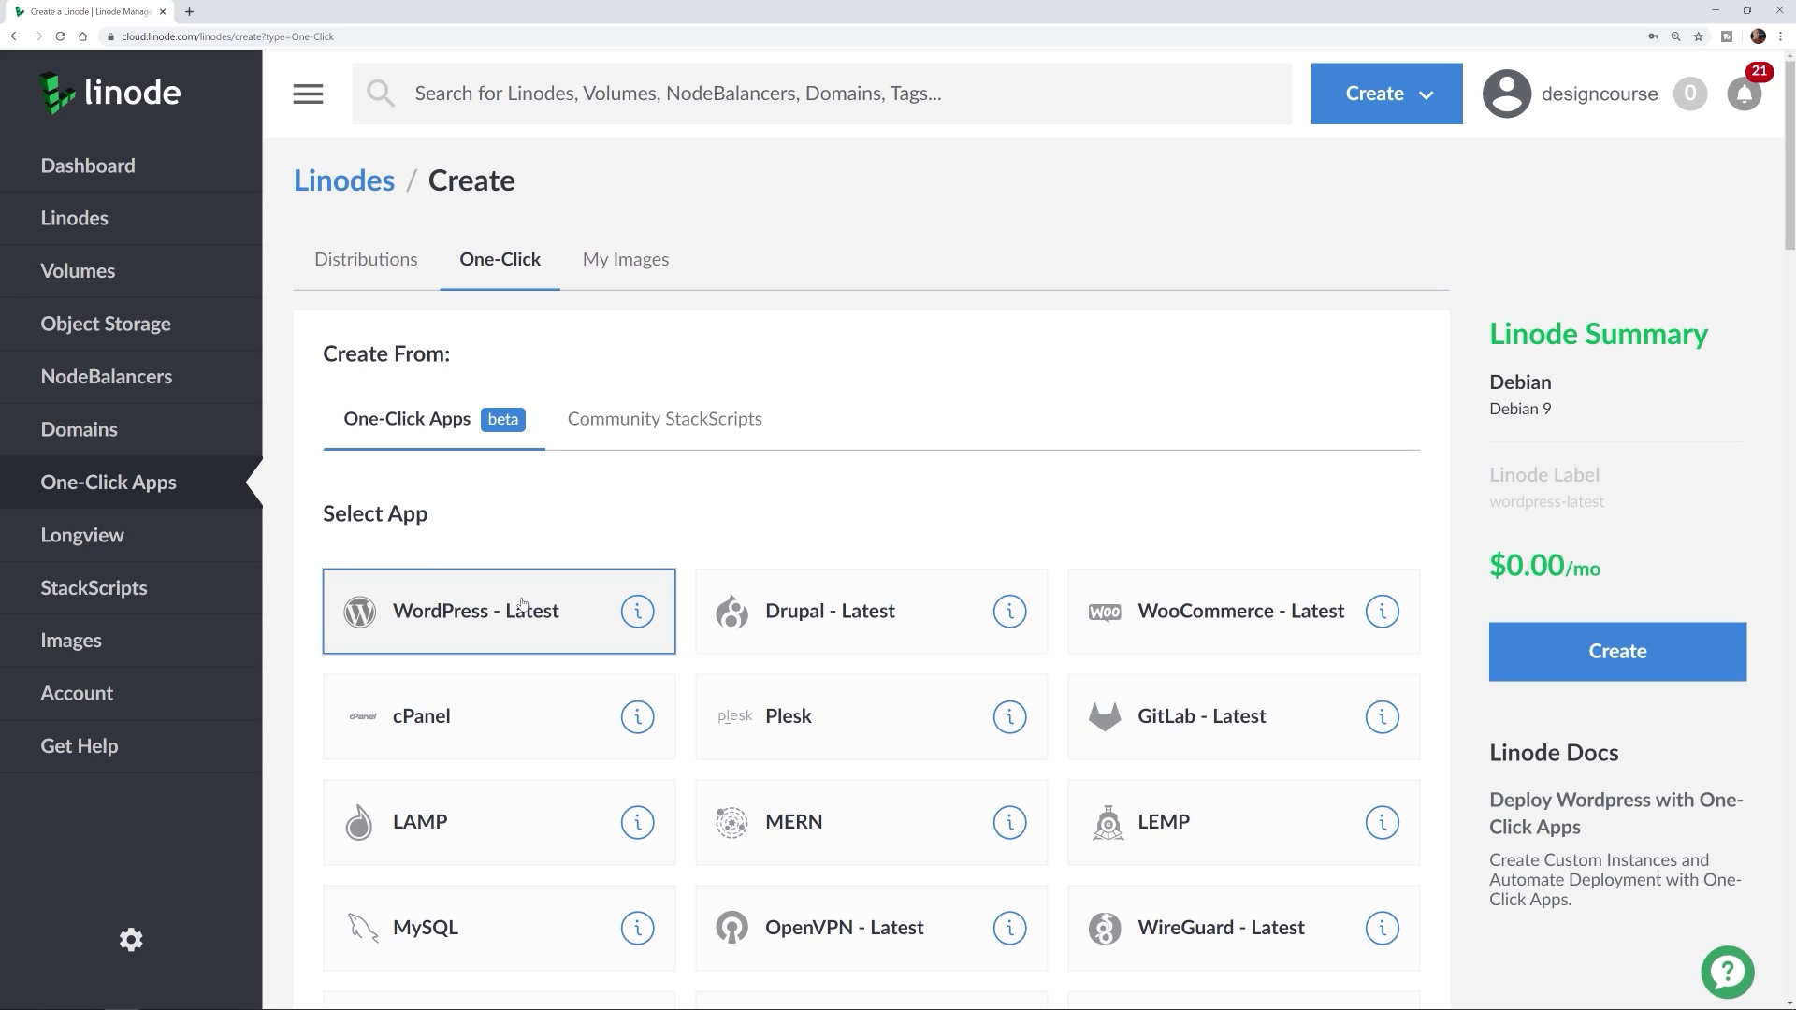
left_click(1557, 650)
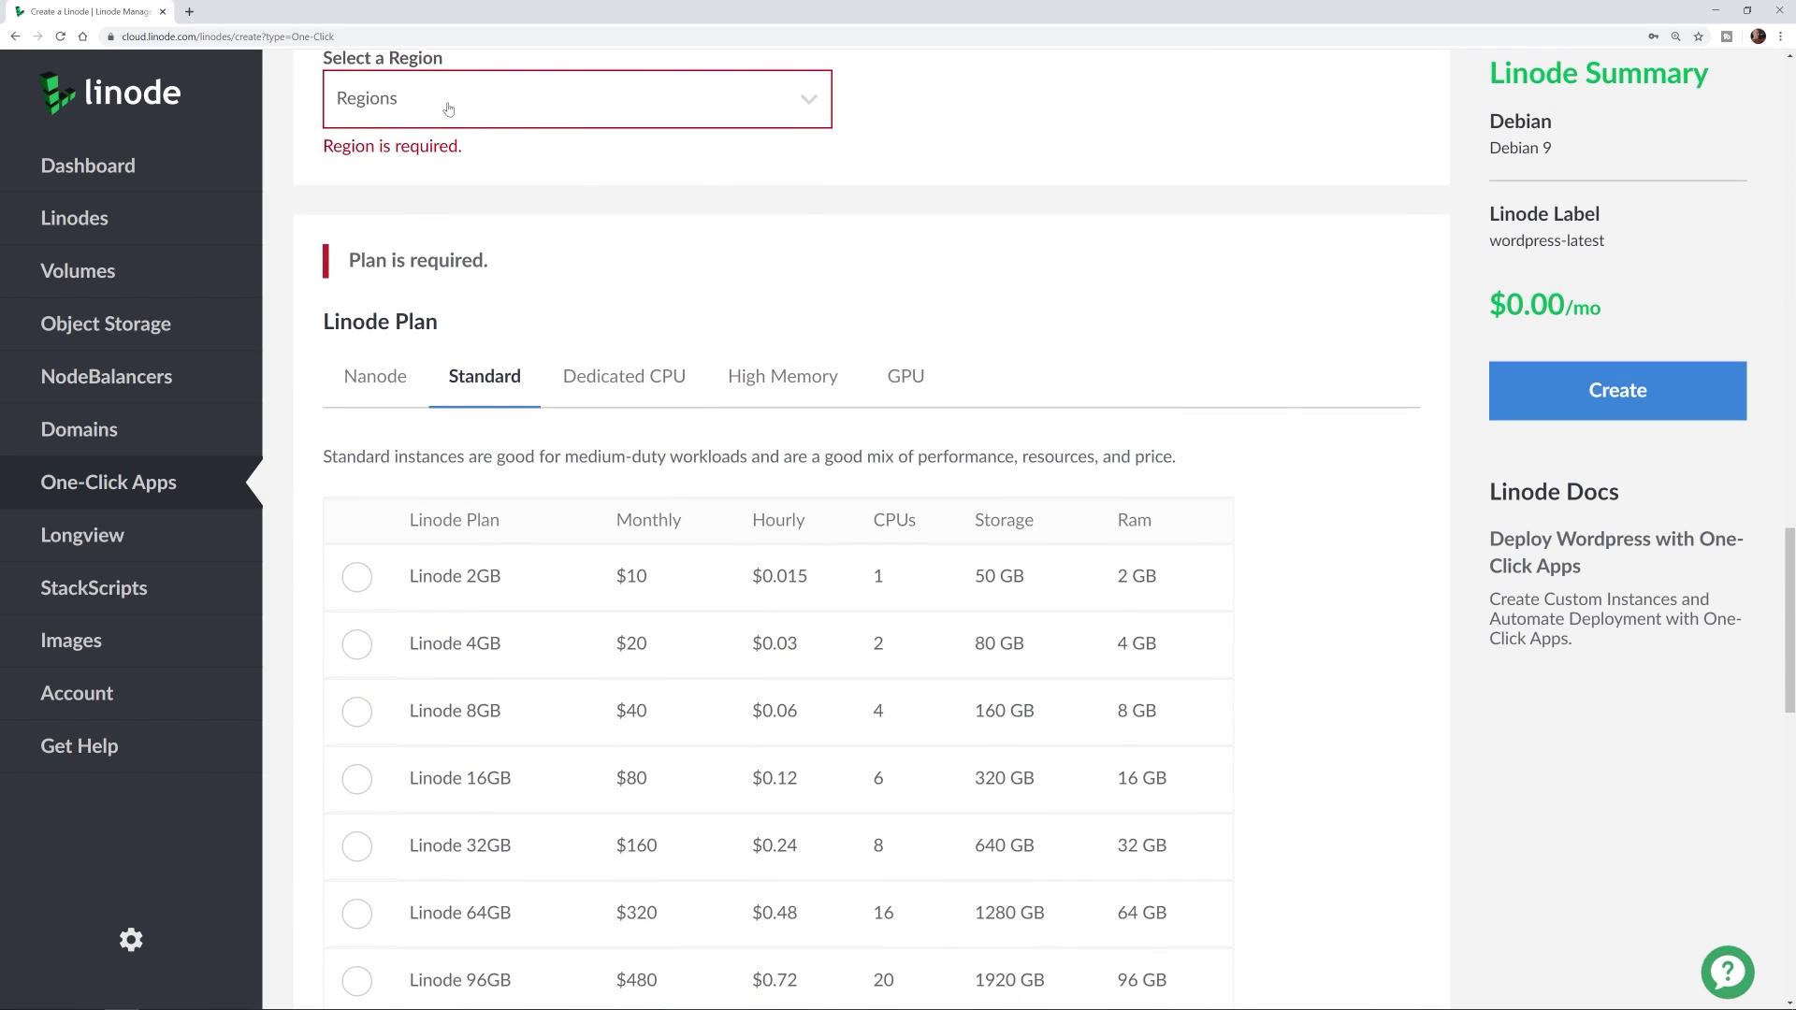
- Set the region to Atlanta, GA and submit the WordPress Linode for creation
left_click(404, 101)
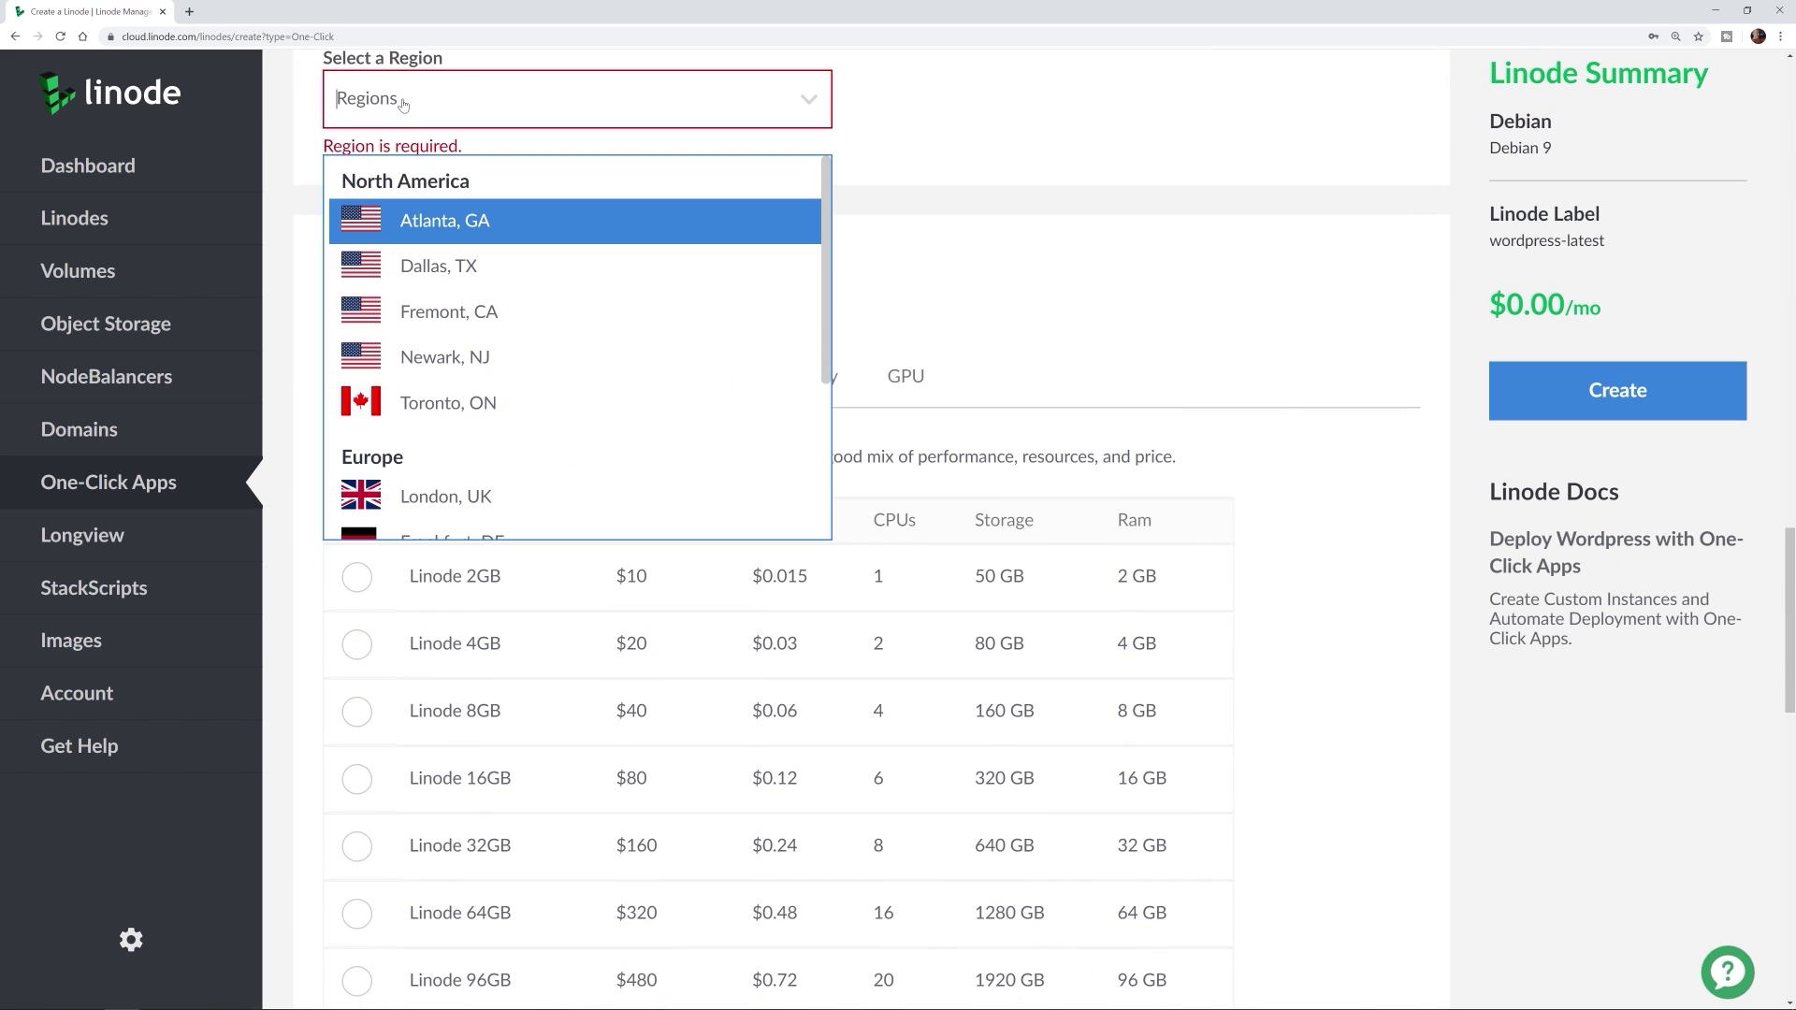
left_click(436, 223)
type("esigncourse.co")
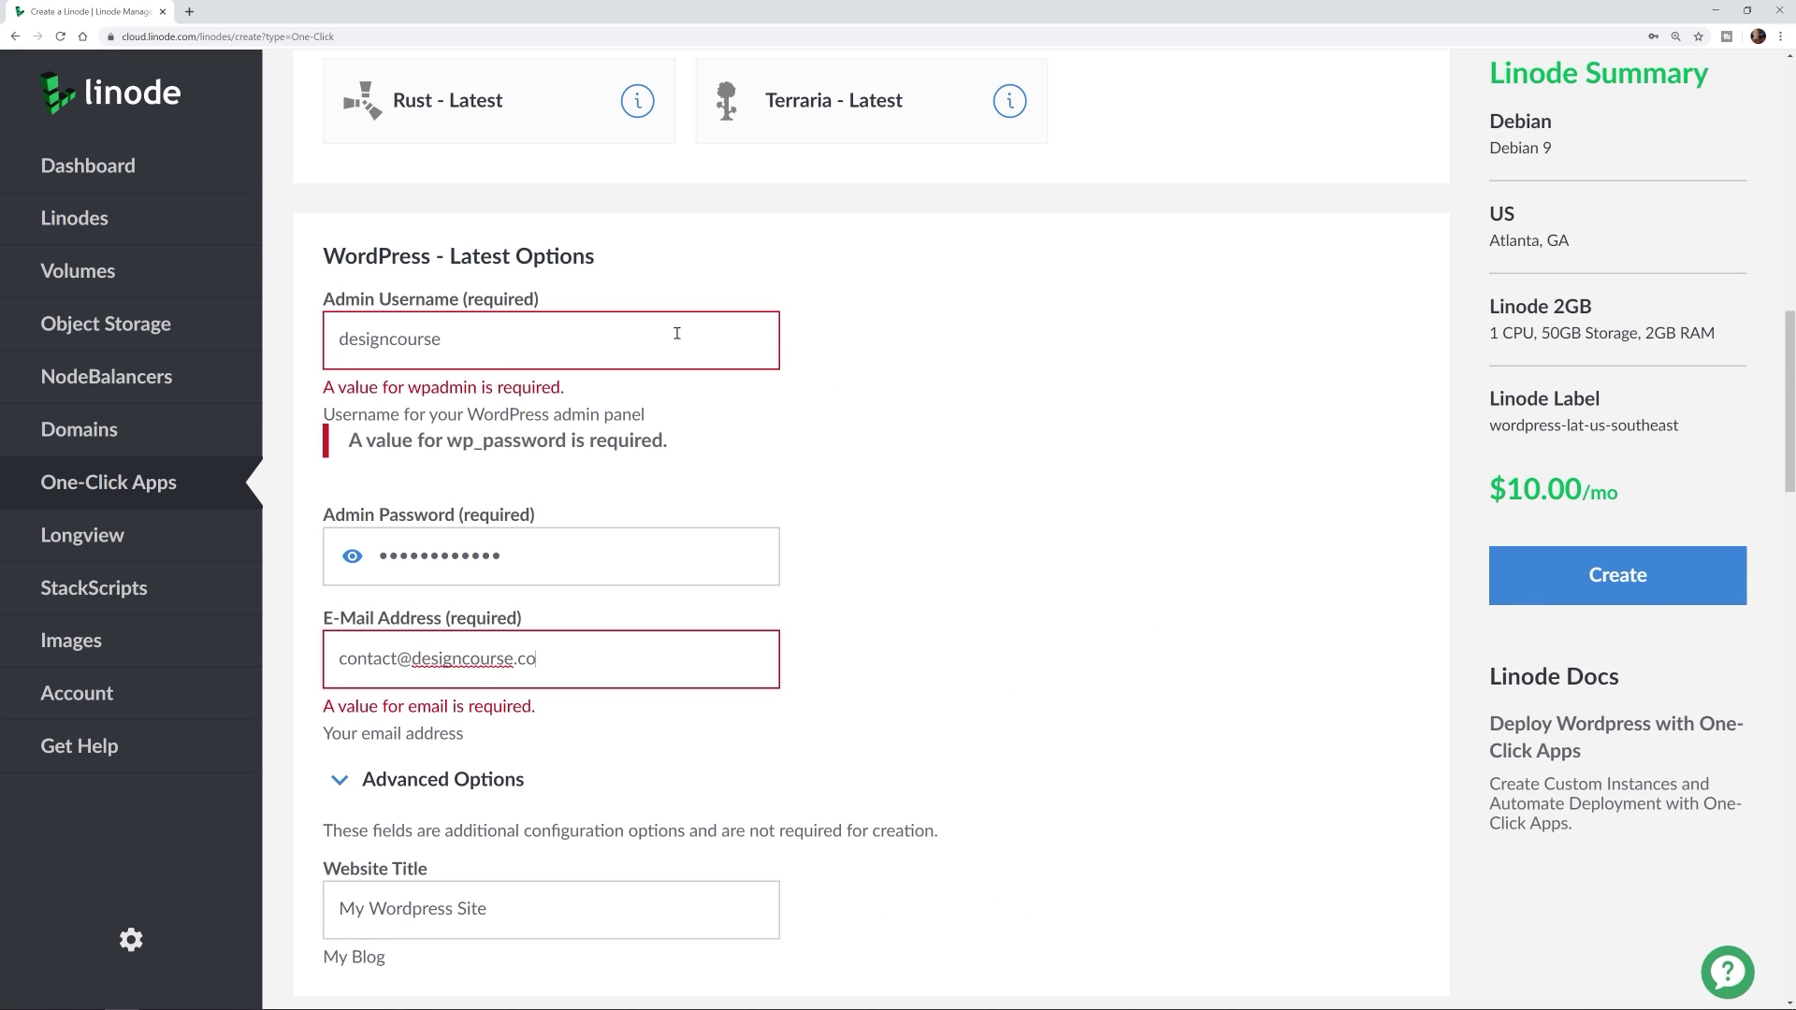
type("m")
scroll(1573, 574, "down", 4)
left_click(1573, 575)
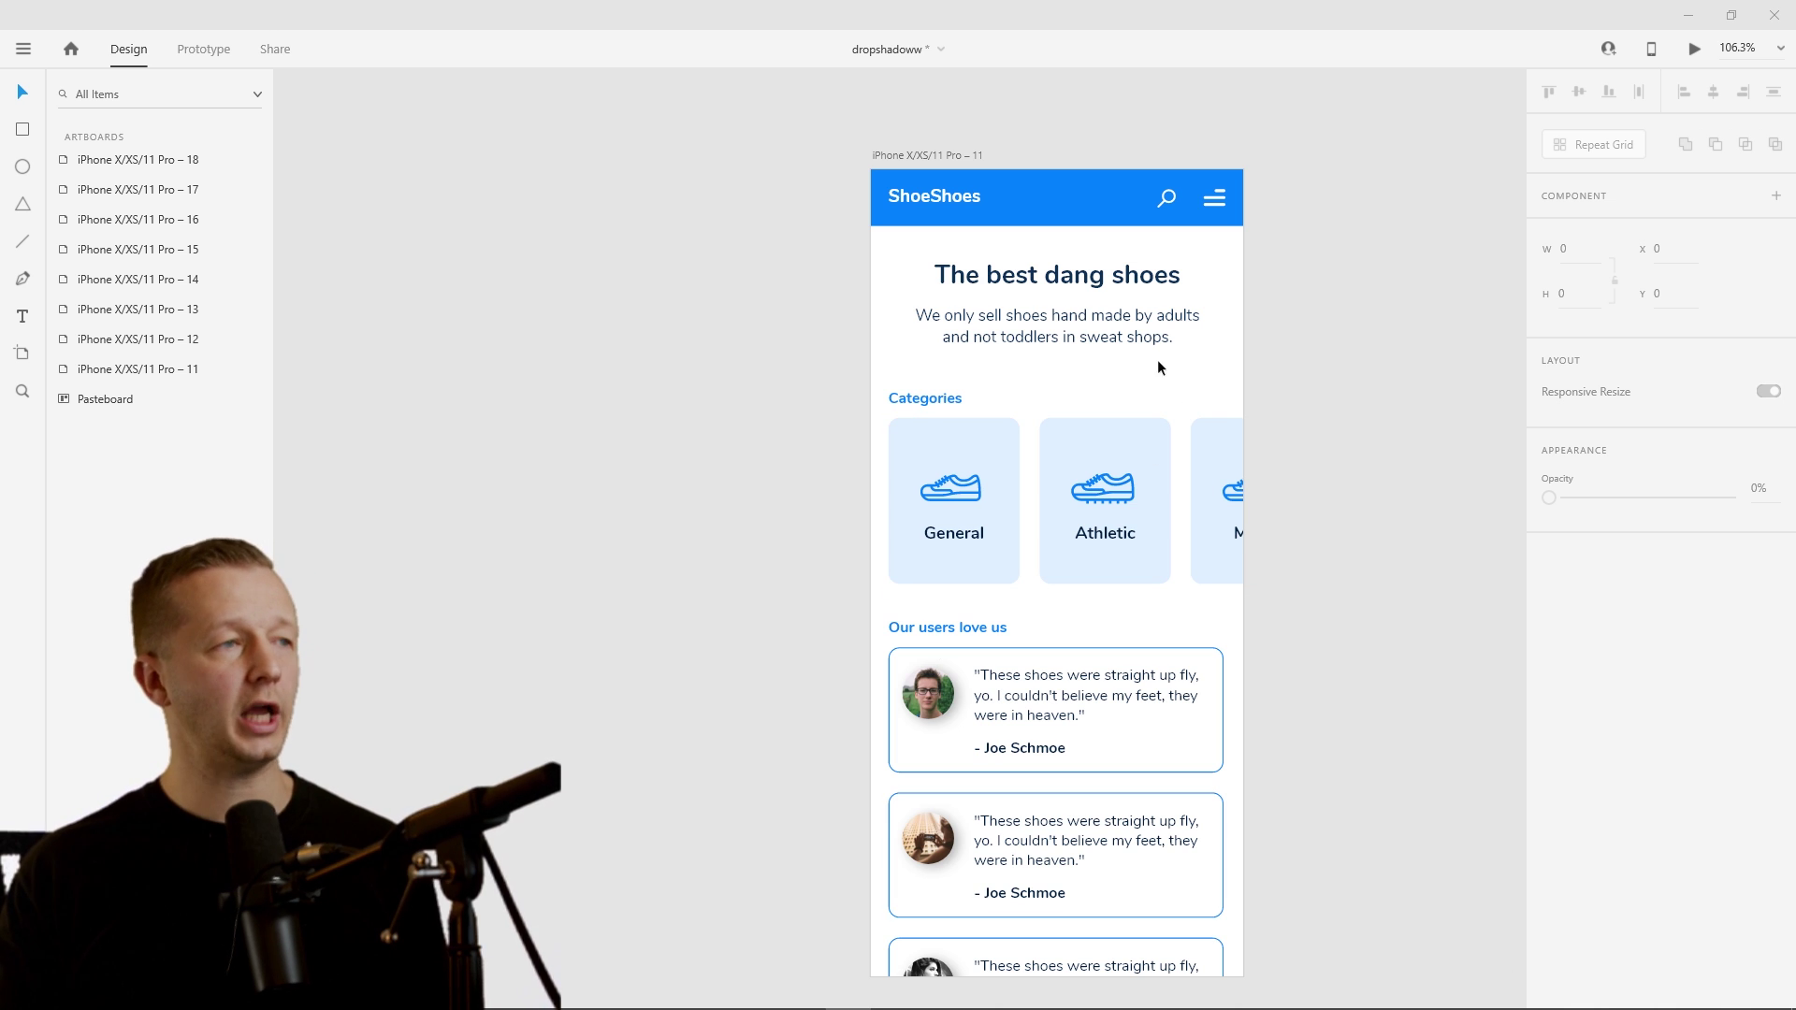
- Turn on a drop shadow (X 3, Y 7) for the heading 'The best dang shoes'
left_click(1058, 265)
scroll(1628, 855, "down", 2)
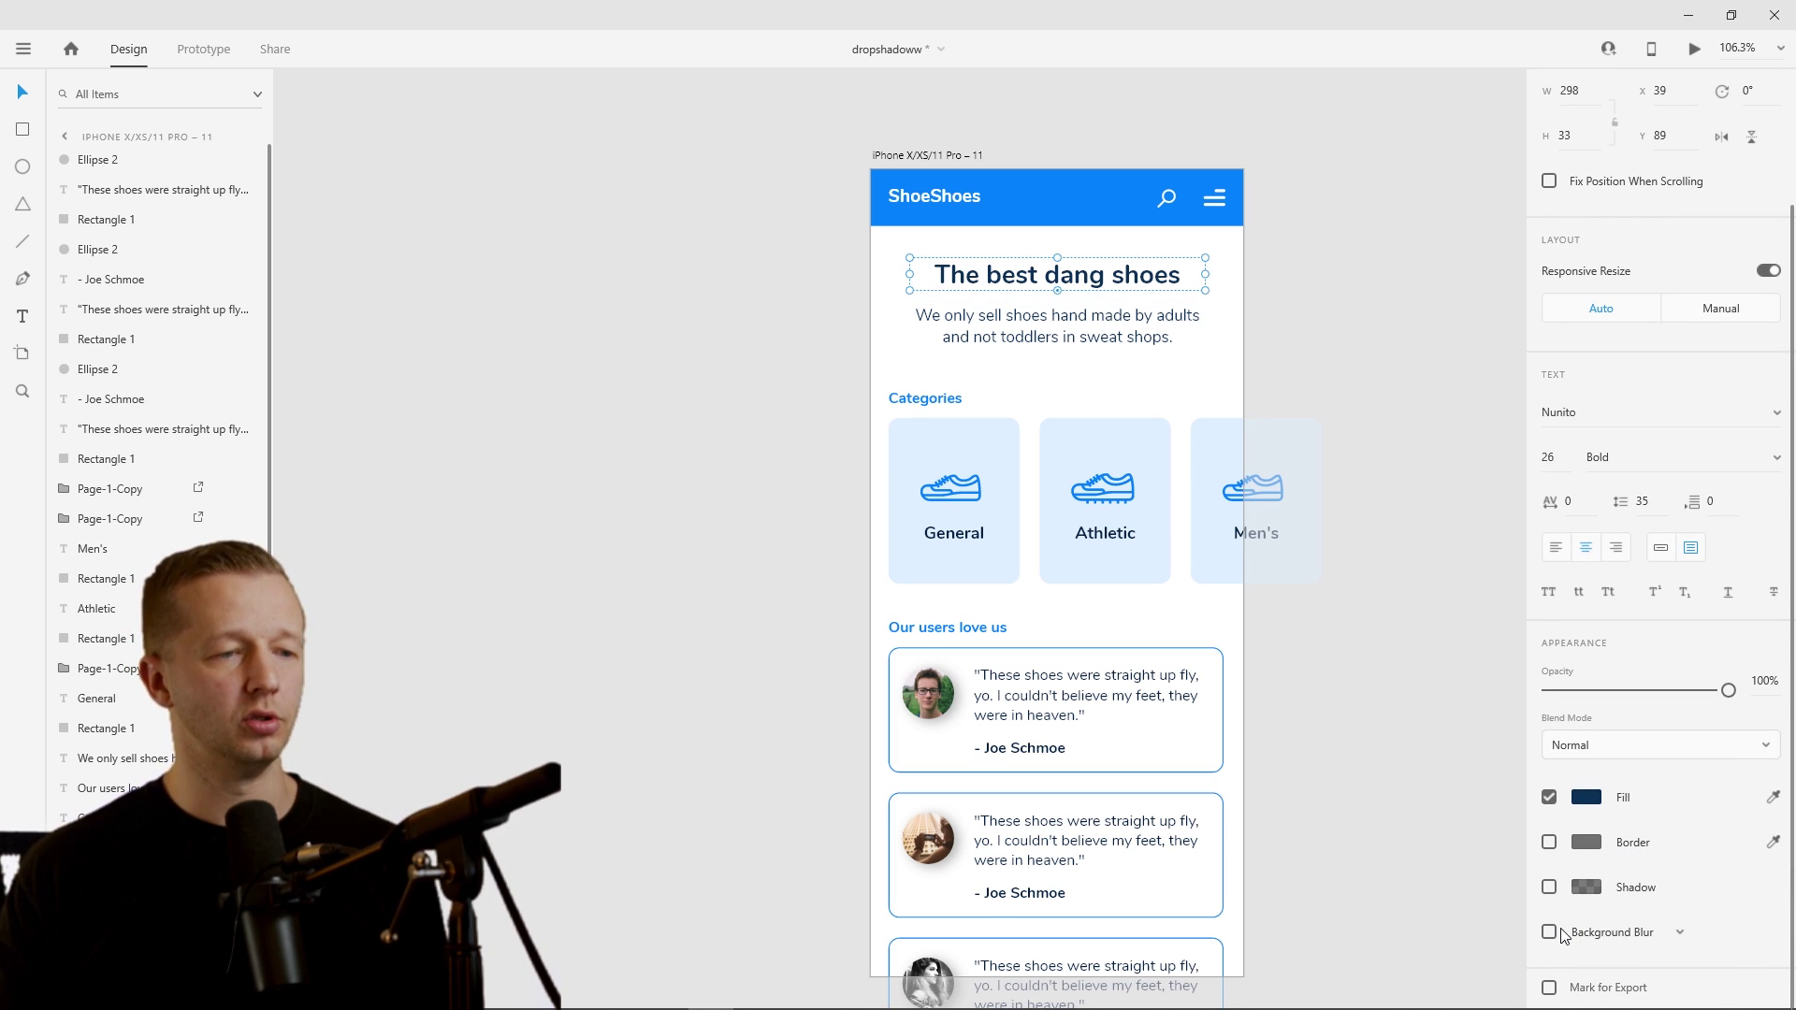
left_click(1549, 887)
scroll(1191, 321, "up", 5)
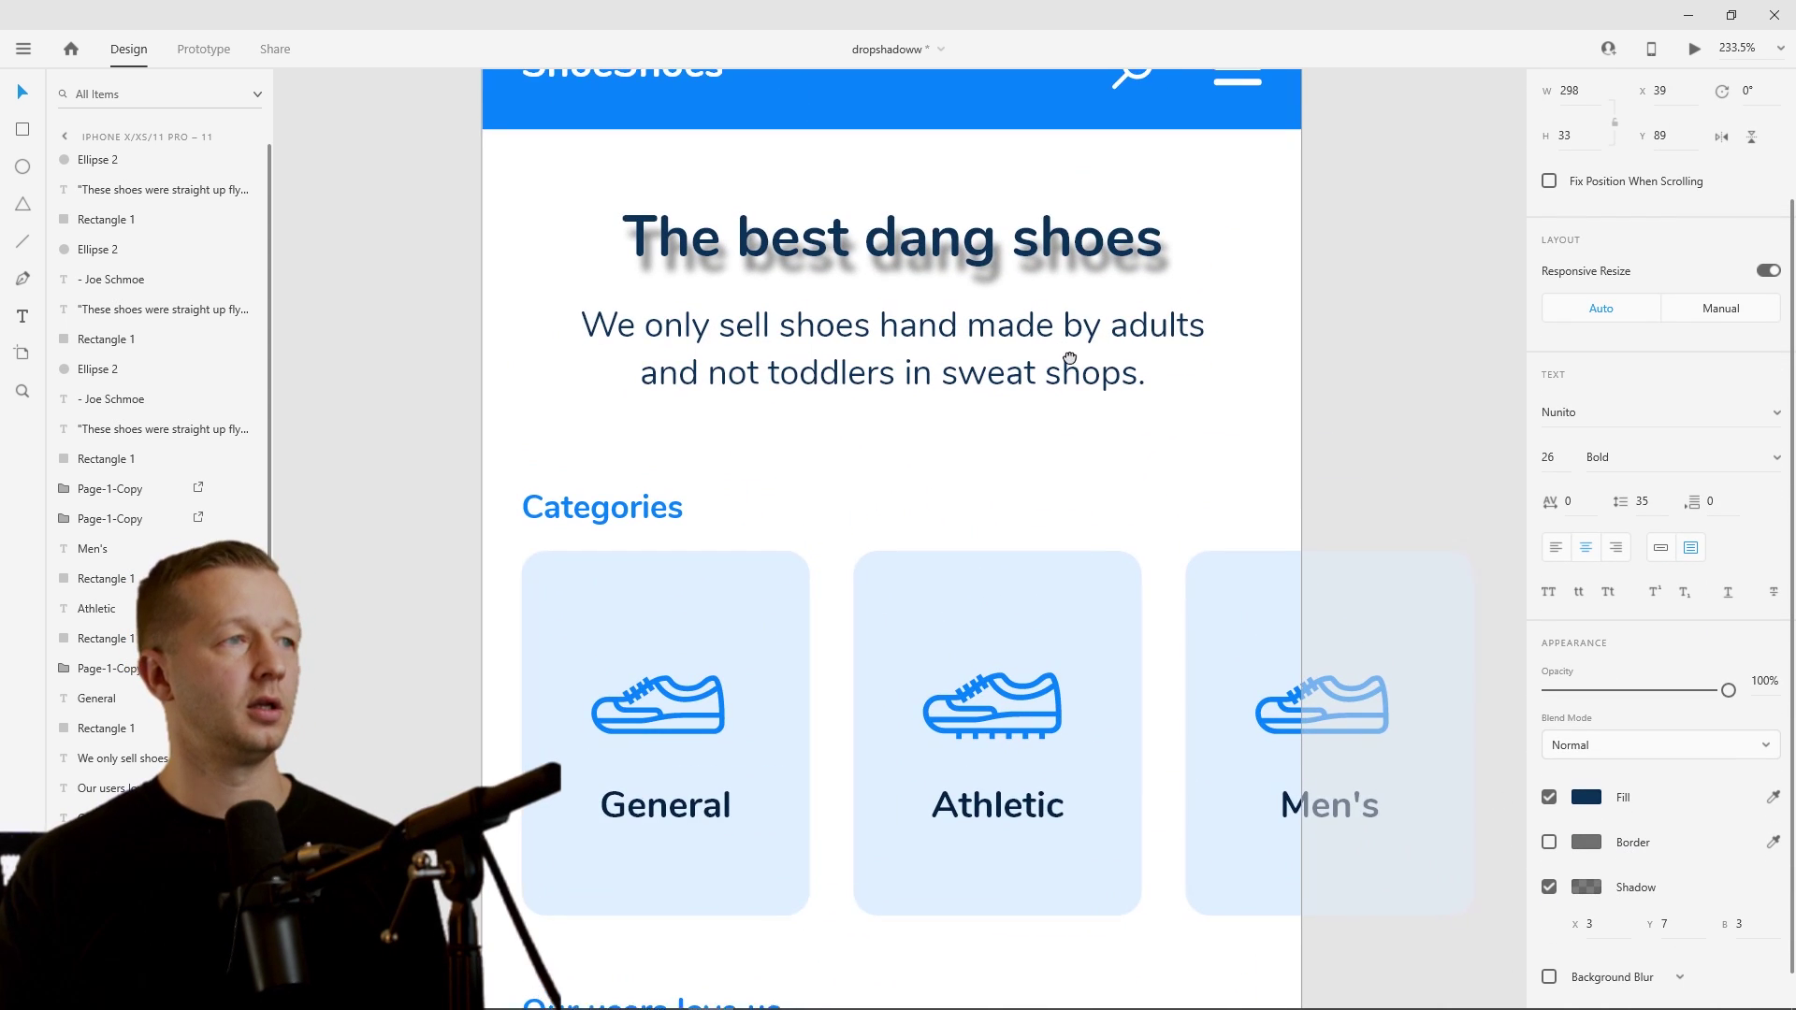
scroll(1101, 400, "up", 4)
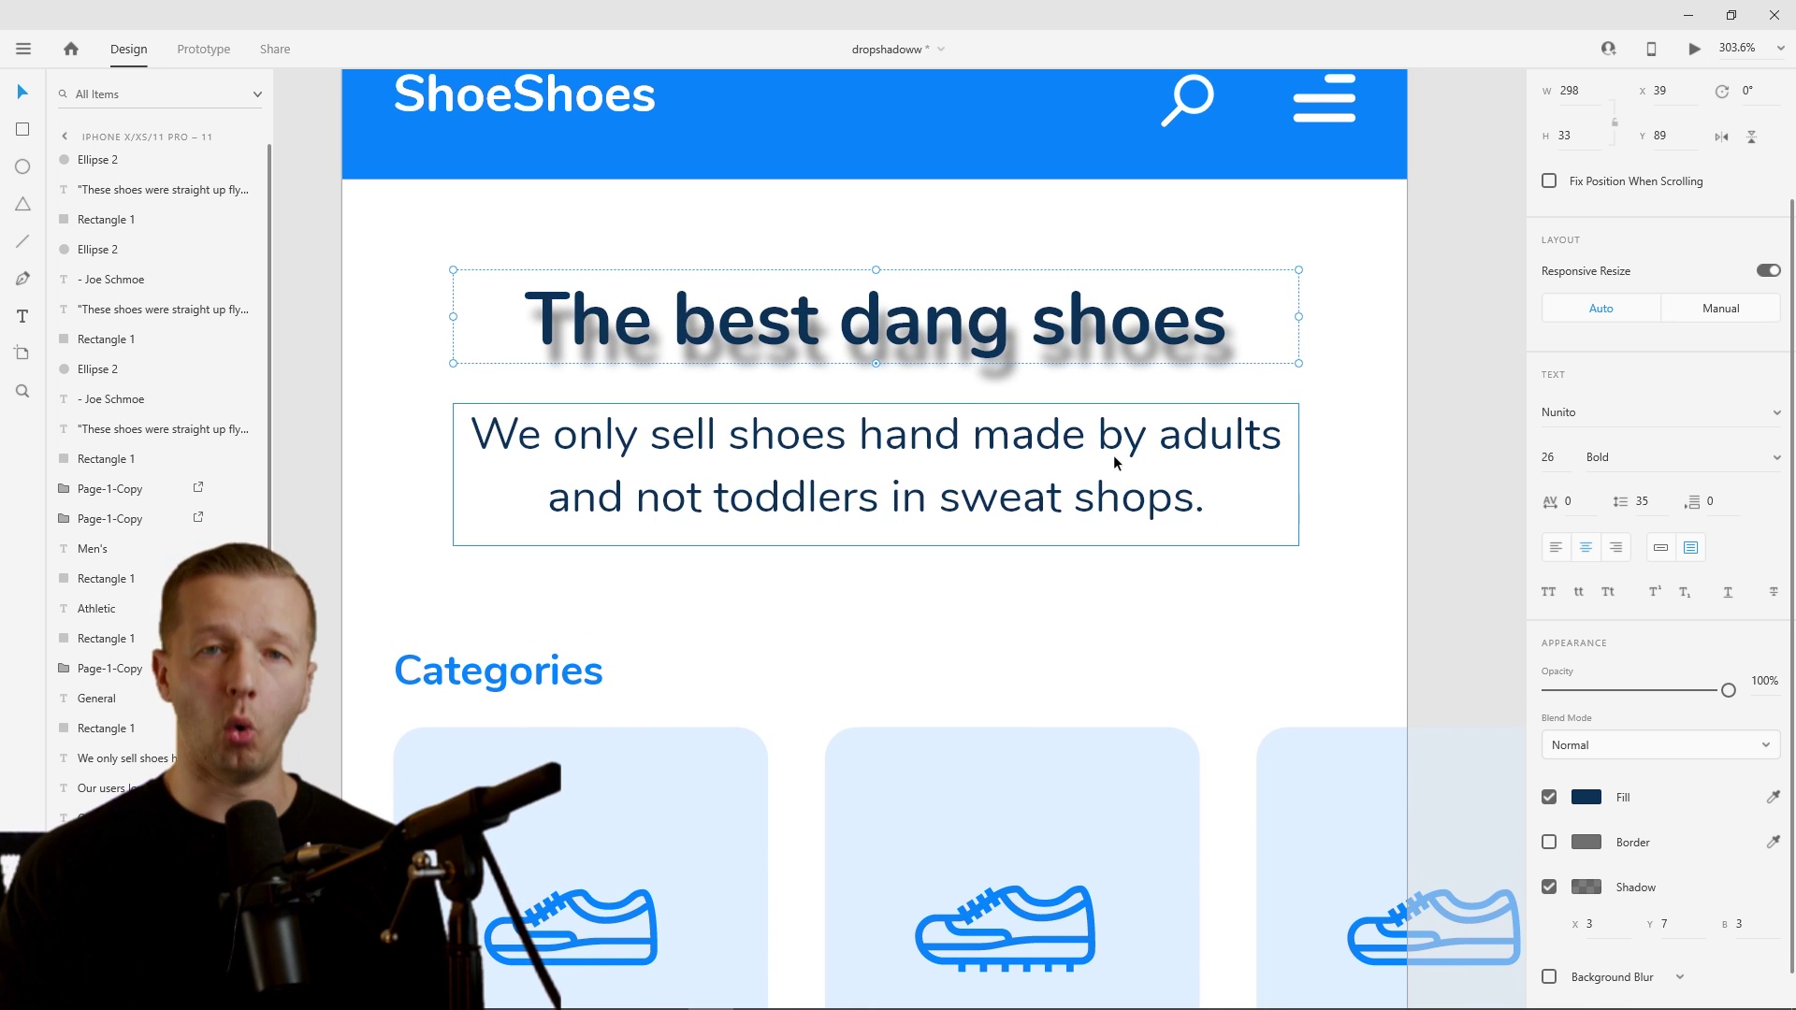
scroll(1094, 460, "left", 1)
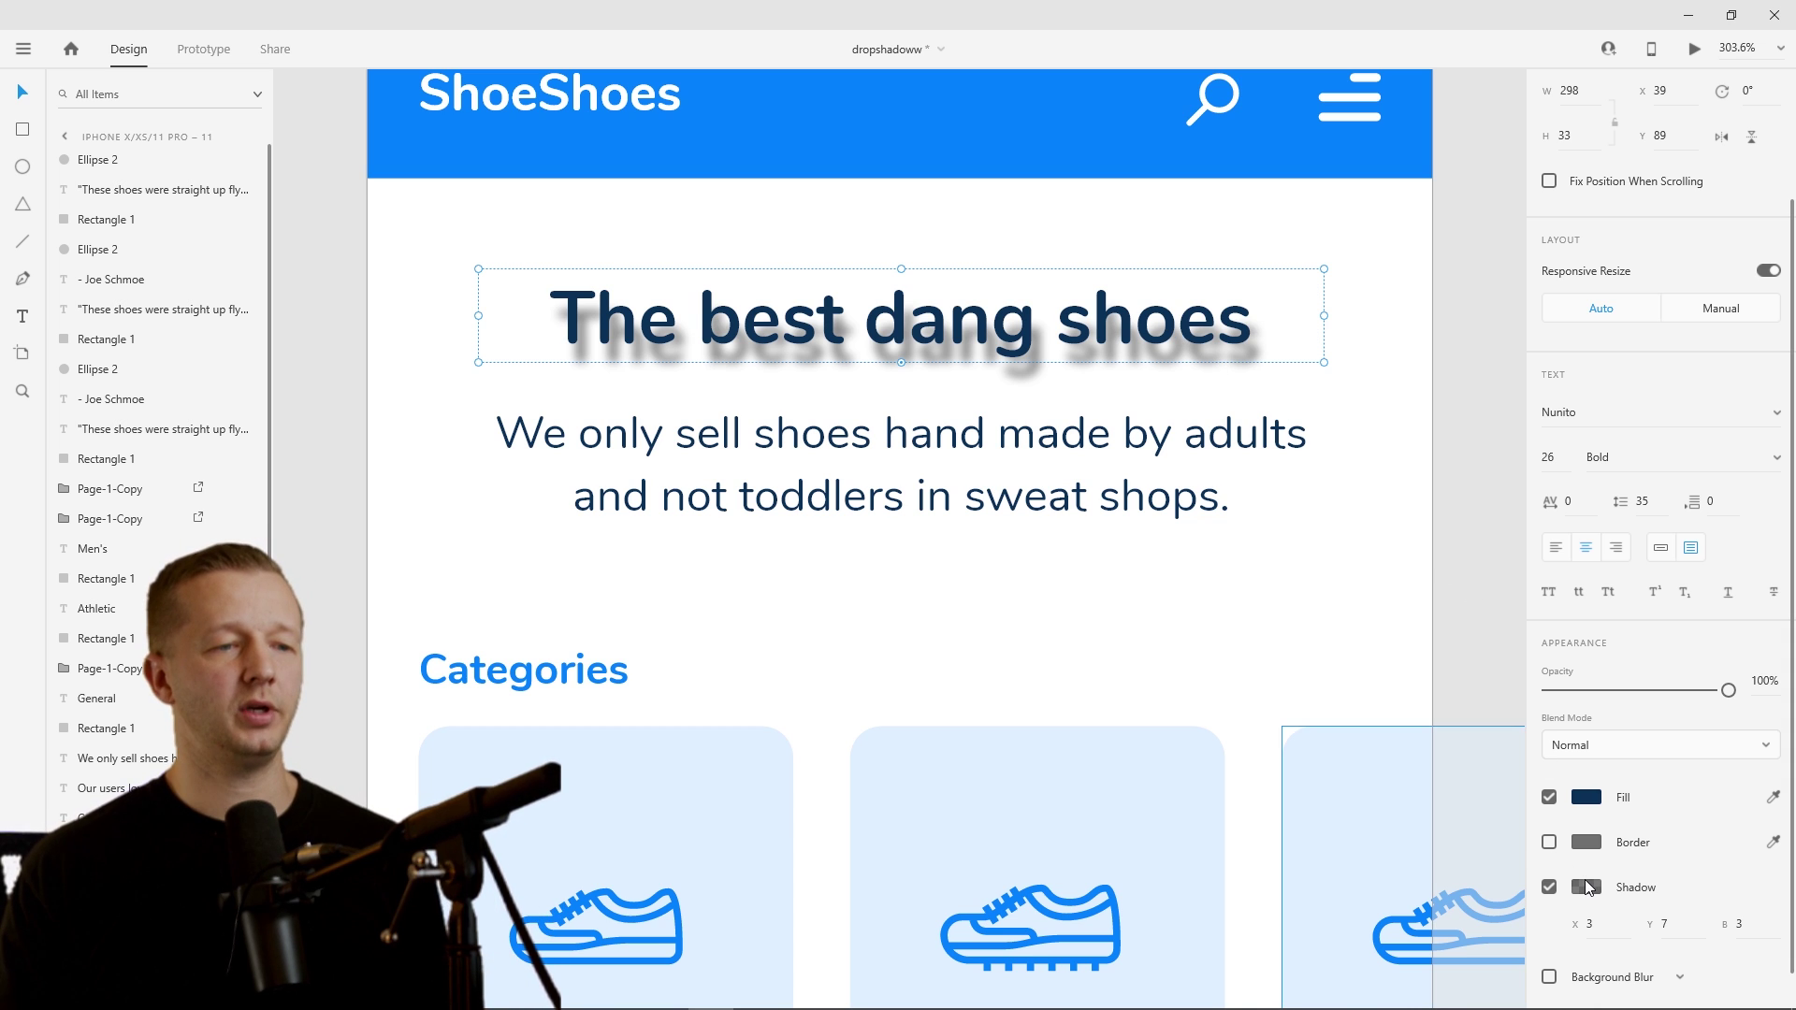
- Fade the heading's shadow to about 15% black and adjust its blur value
left_click(1585, 885)
left_click_drag(1521, 825, 1531, 887)
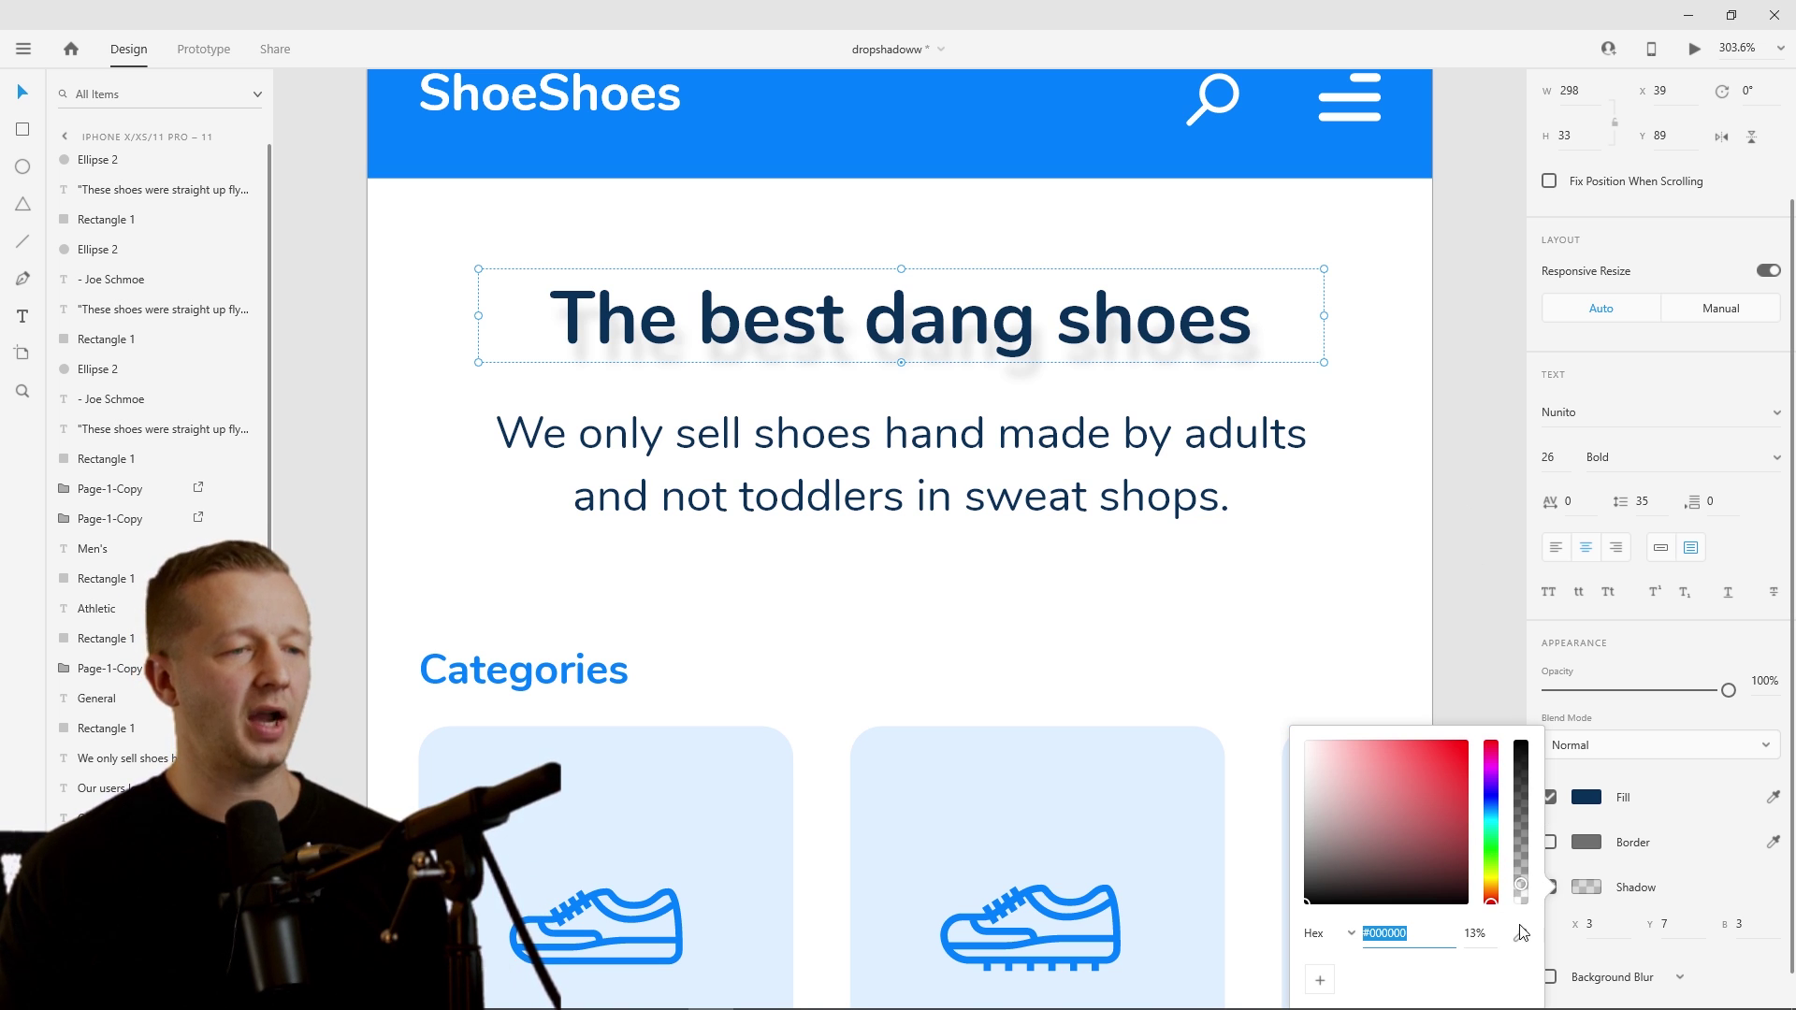
left_click(1738, 924)
type("1")
key("Return")
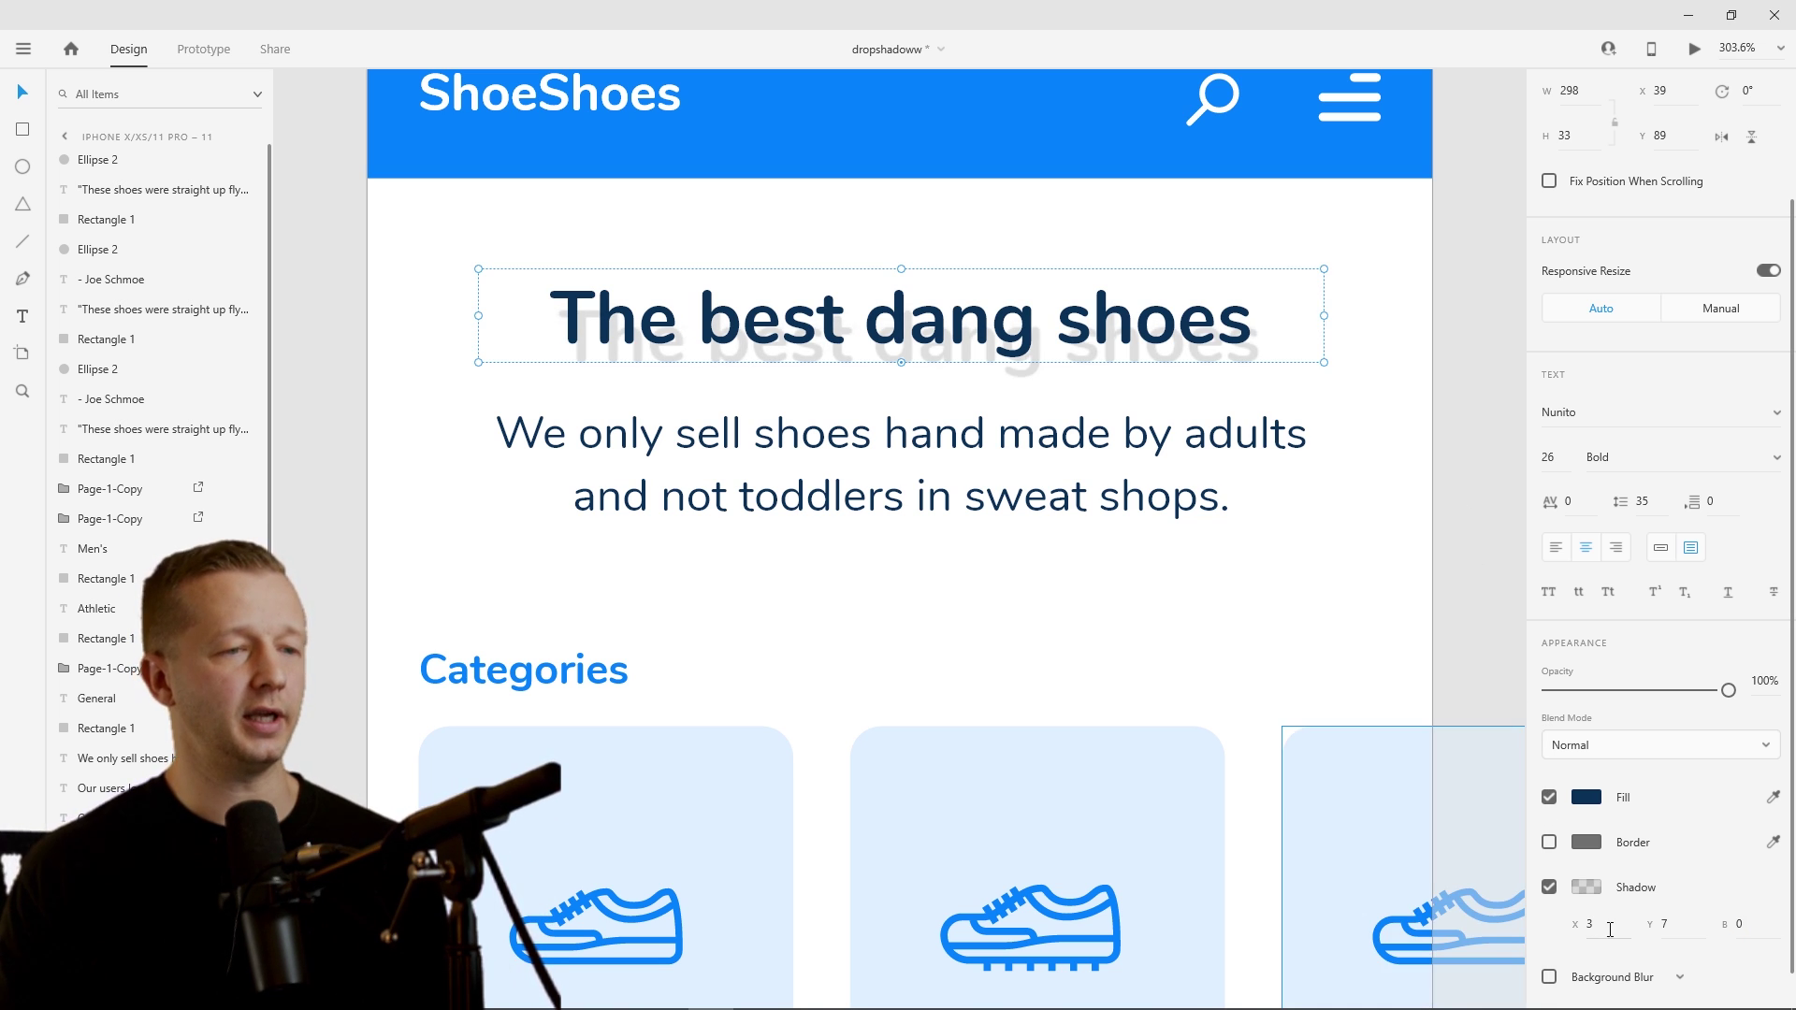
left_click(1587, 887)
mouse_move(1521, 883)
left_mouse_down()
mouse_move(1522, 855)
mouse_move(1522, 890)
left_mouse_up()
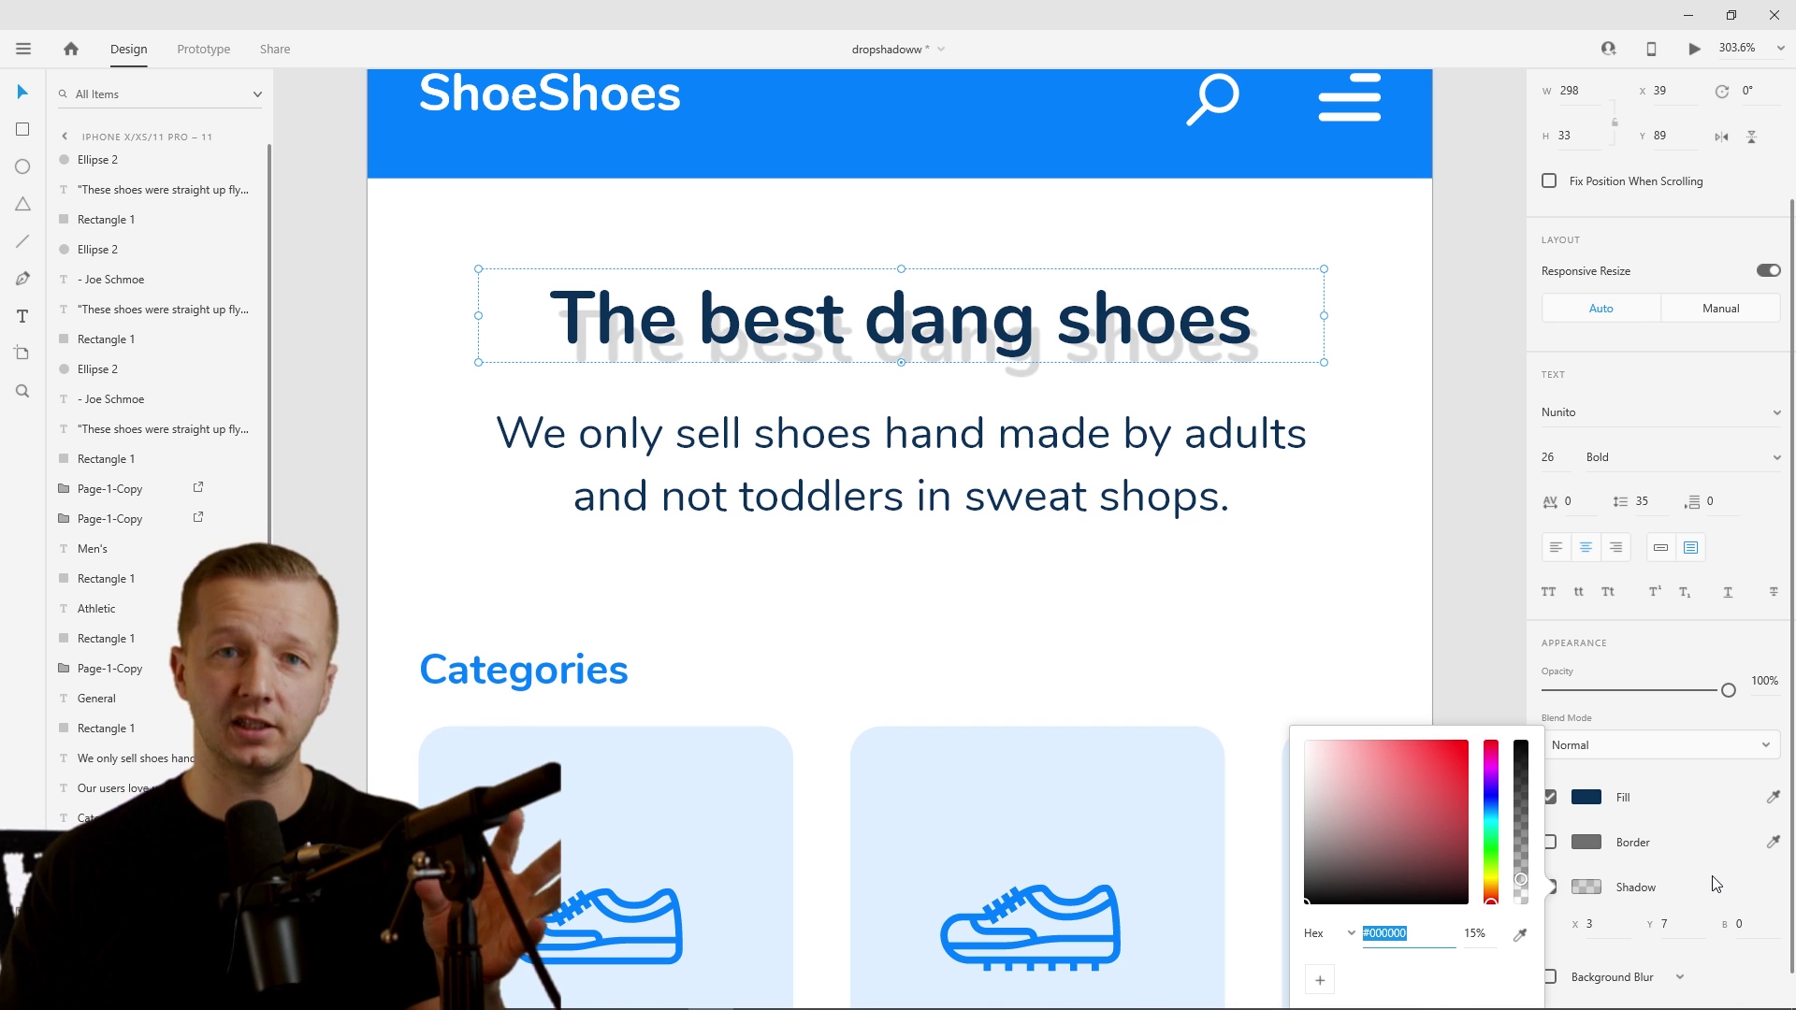
- Try a 10% opacity shadow on the heading, then settle back at 14%
left_click(1695, 885)
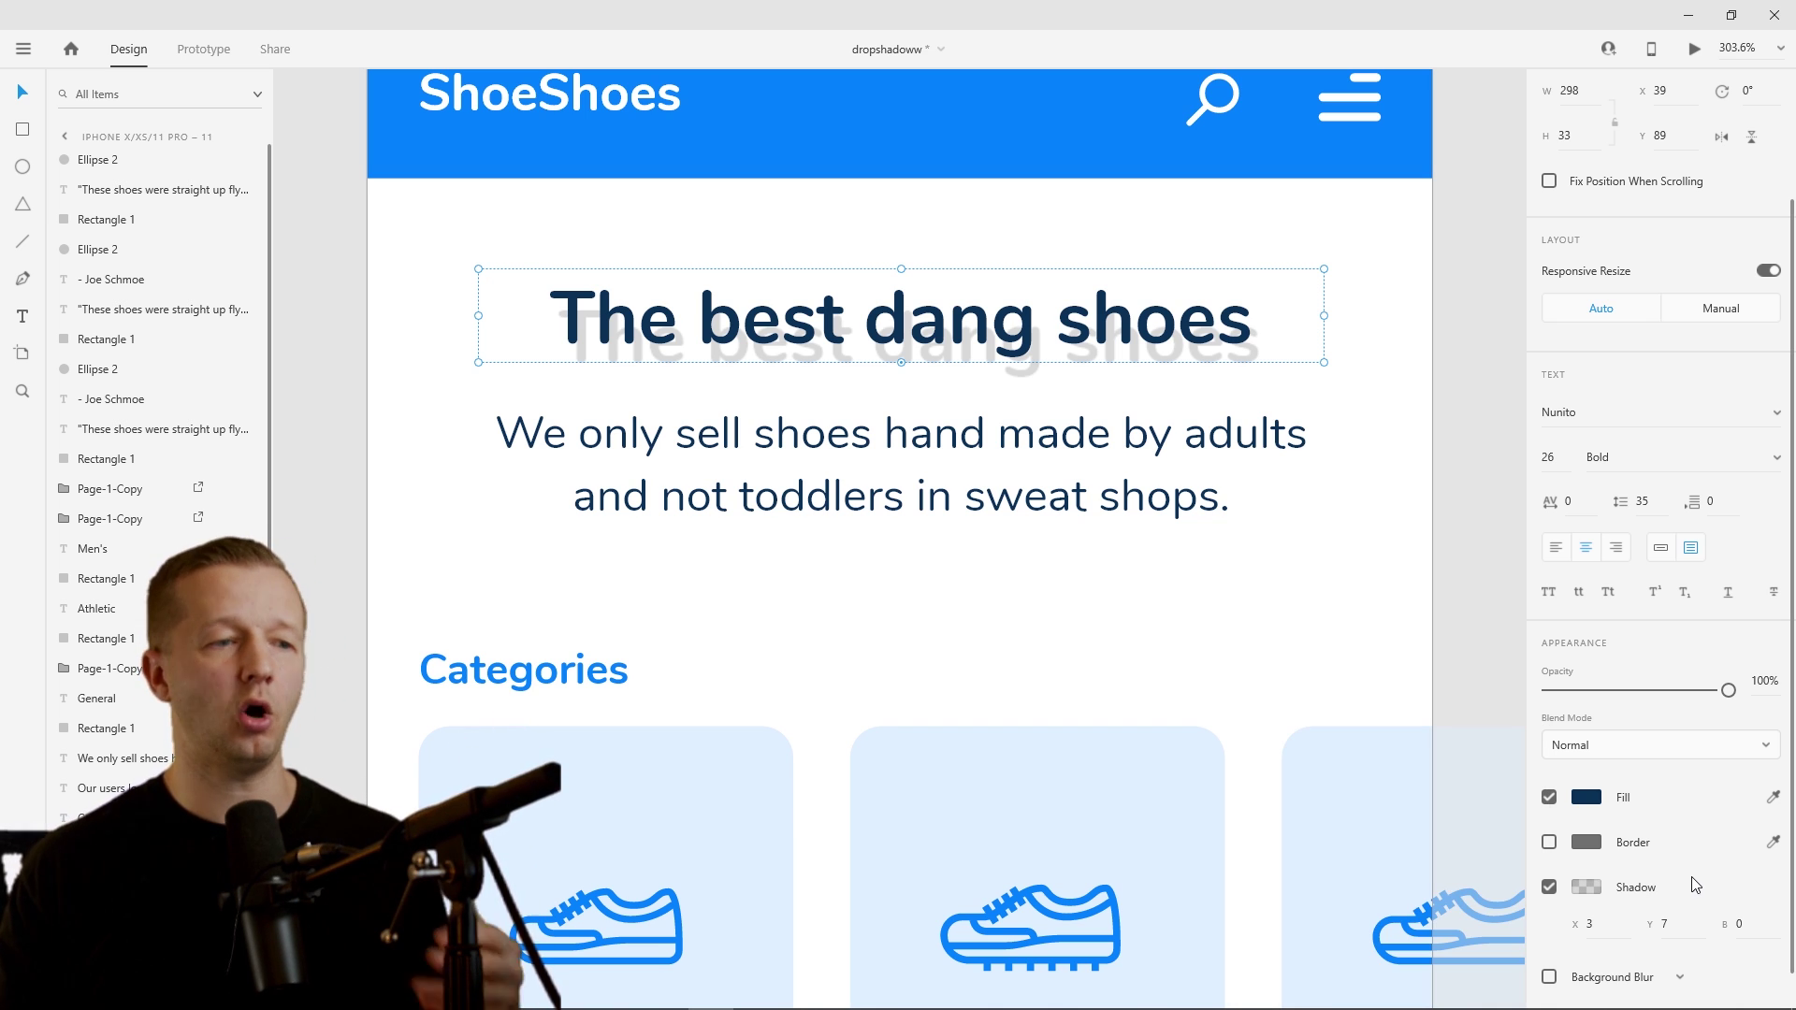
left_click(1583, 888)
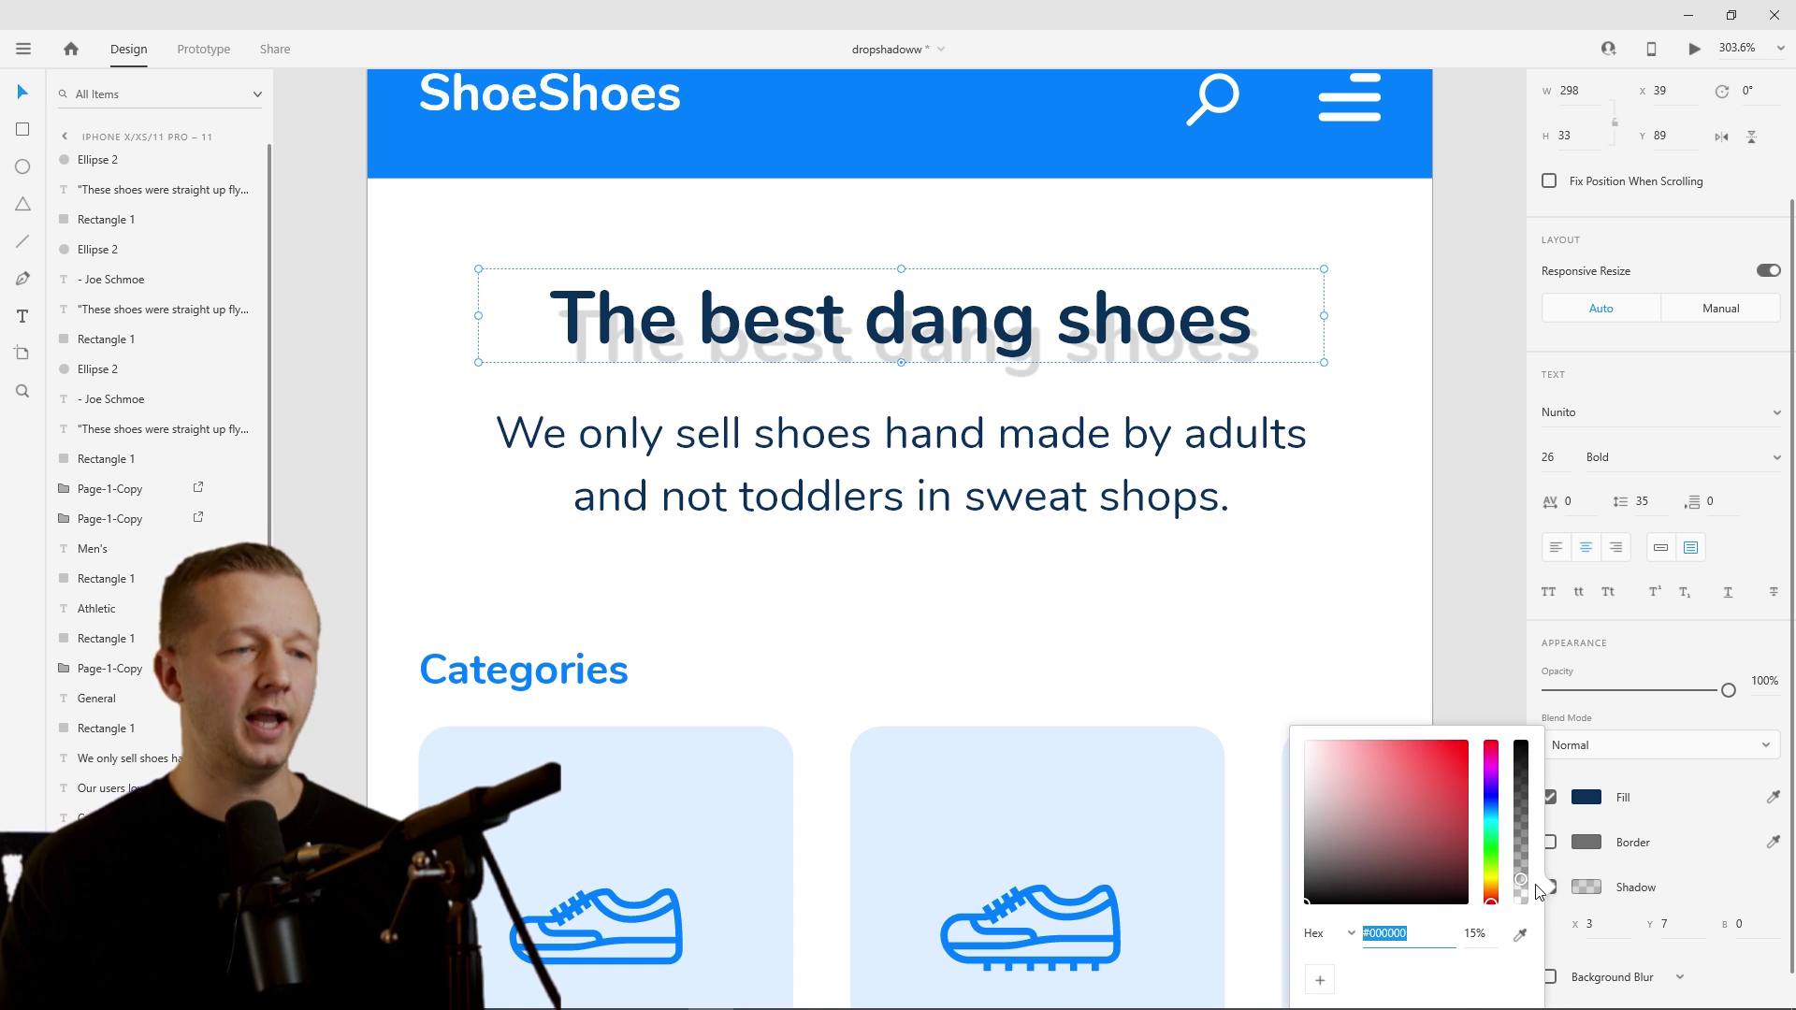
left_click_drag(1523, 888, 1521, 900)
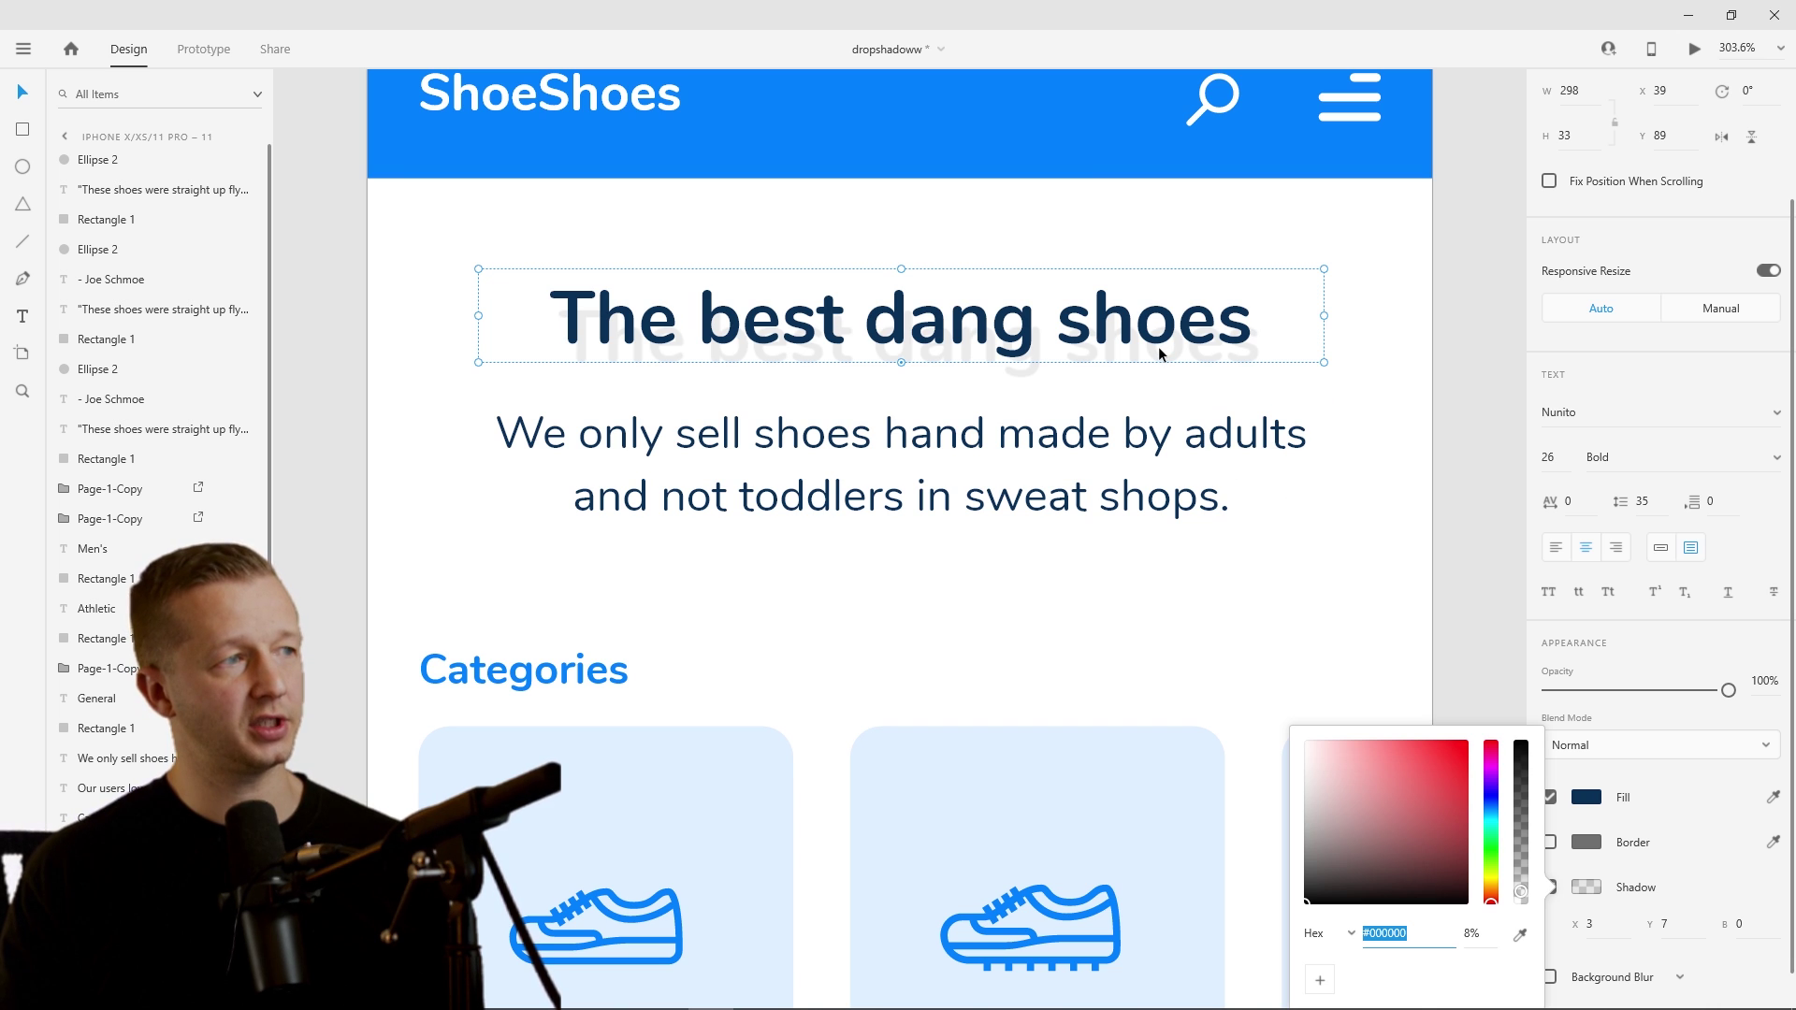
left_click_drag(1521, 894, 1528, 885)
left_click(1044, 335)
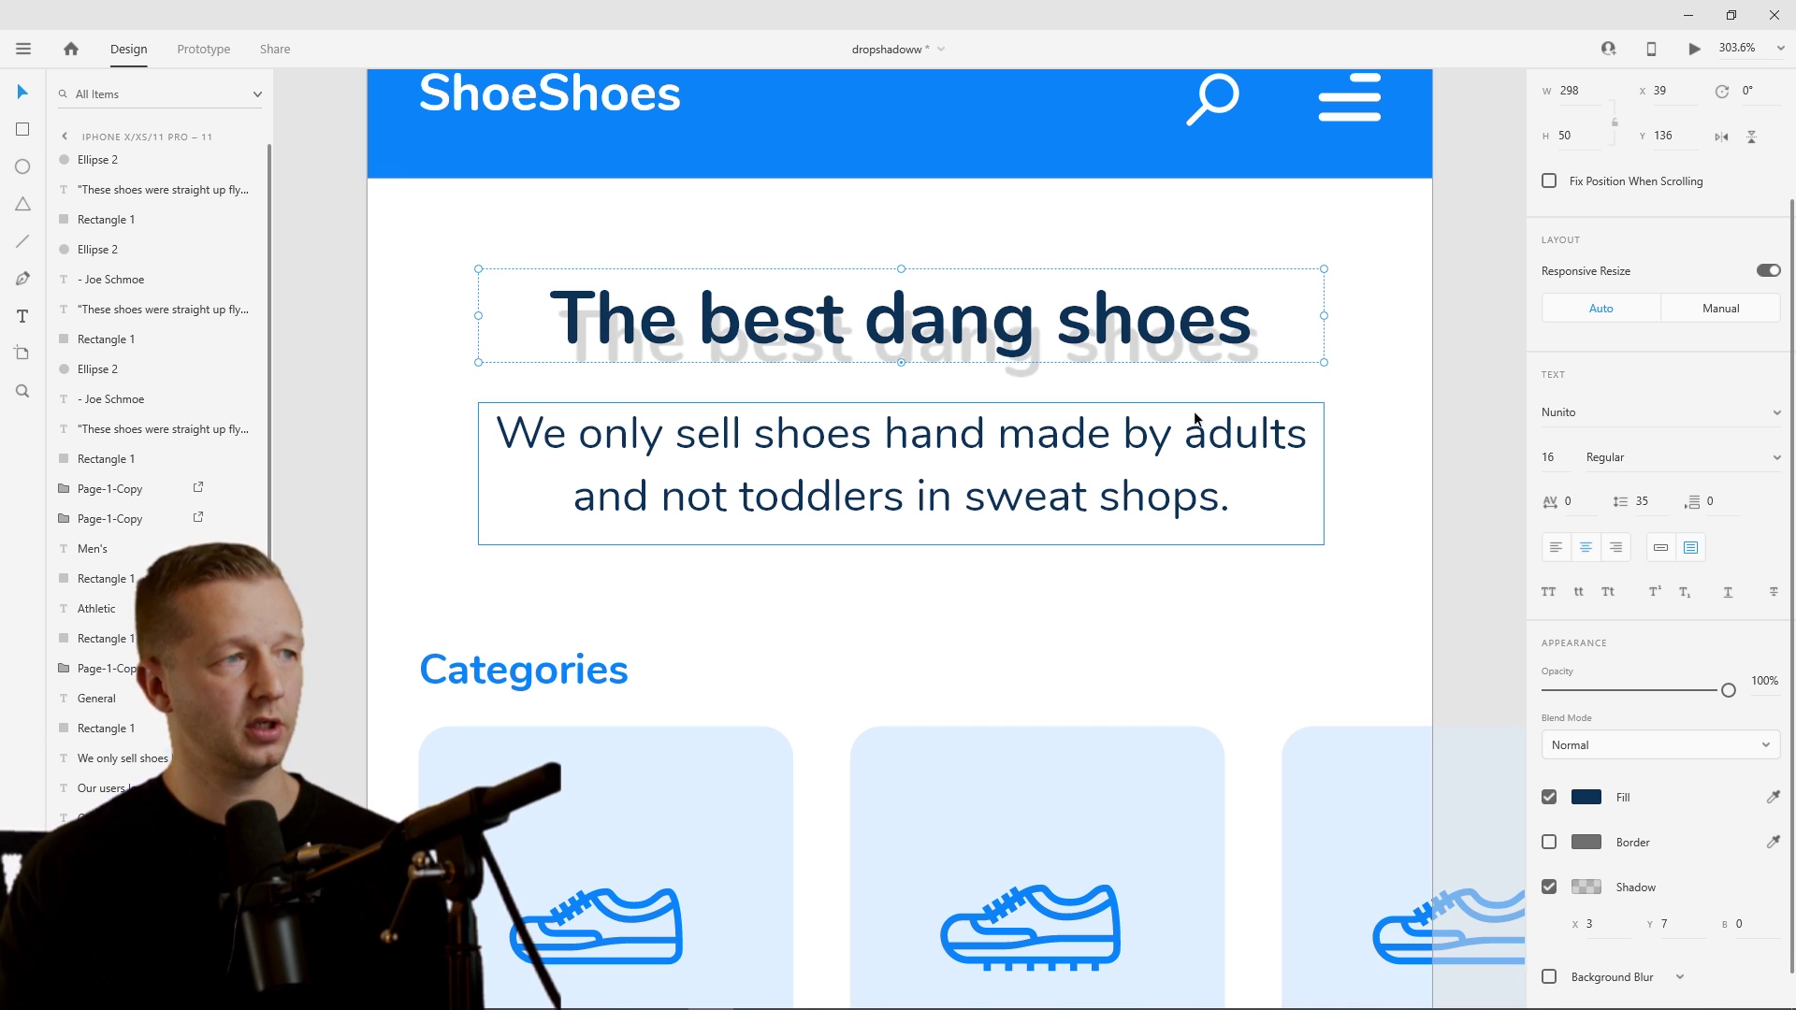
left_click(1206, 416)
left_click(1405, 391)
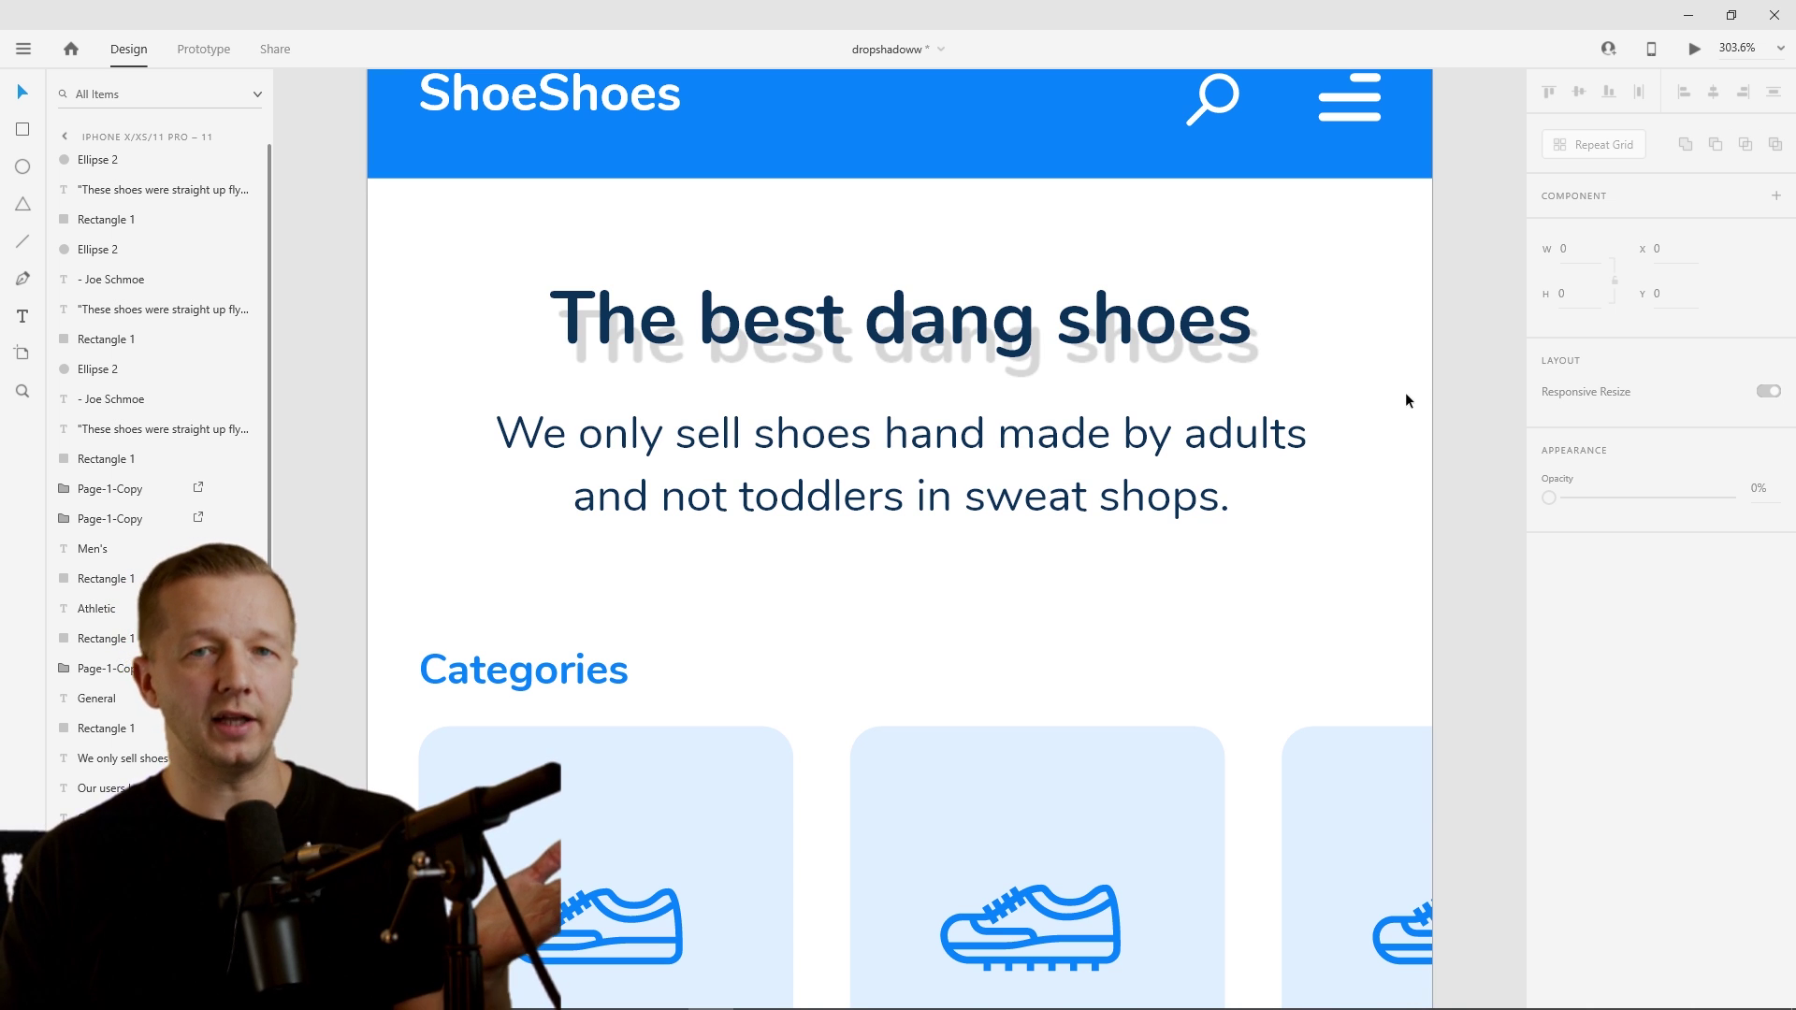
- Raise the heading shadow's blur to soften its edge, then preview it
left_click(1047, 323)
scroll(1665, 898, "down", 3)
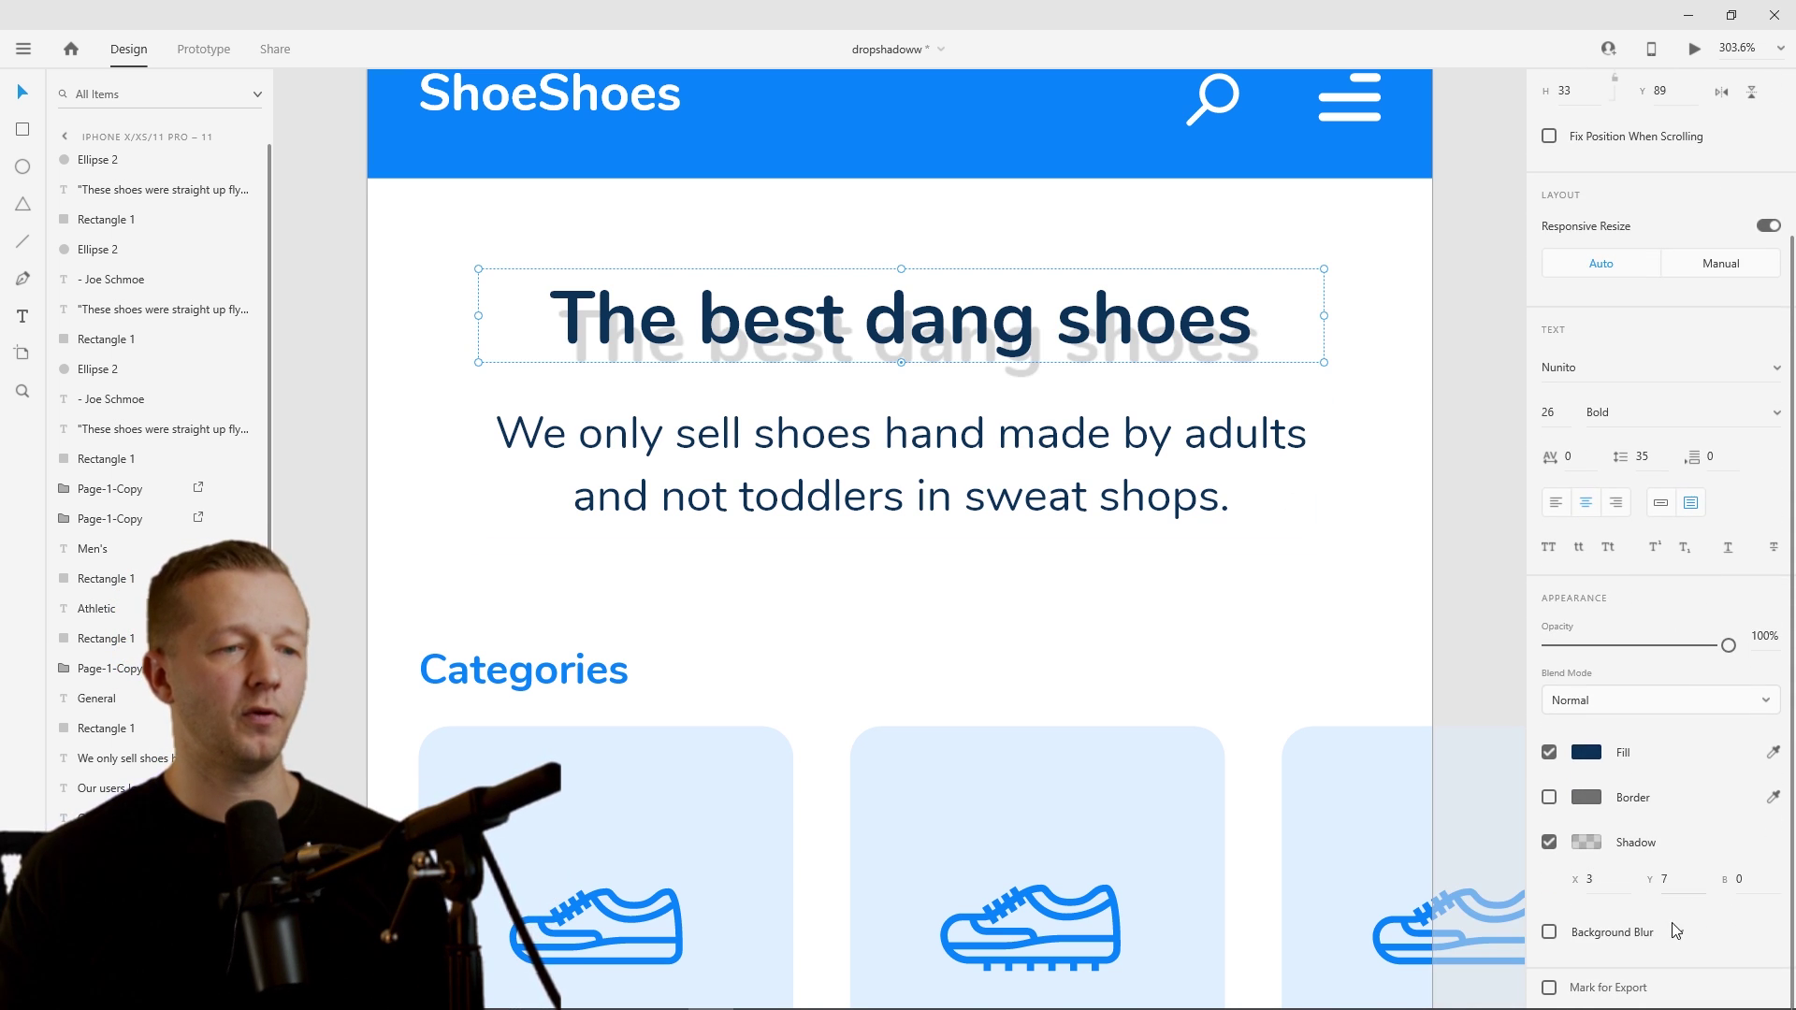
left_click(1741, 889)
type("4")
key("Return")
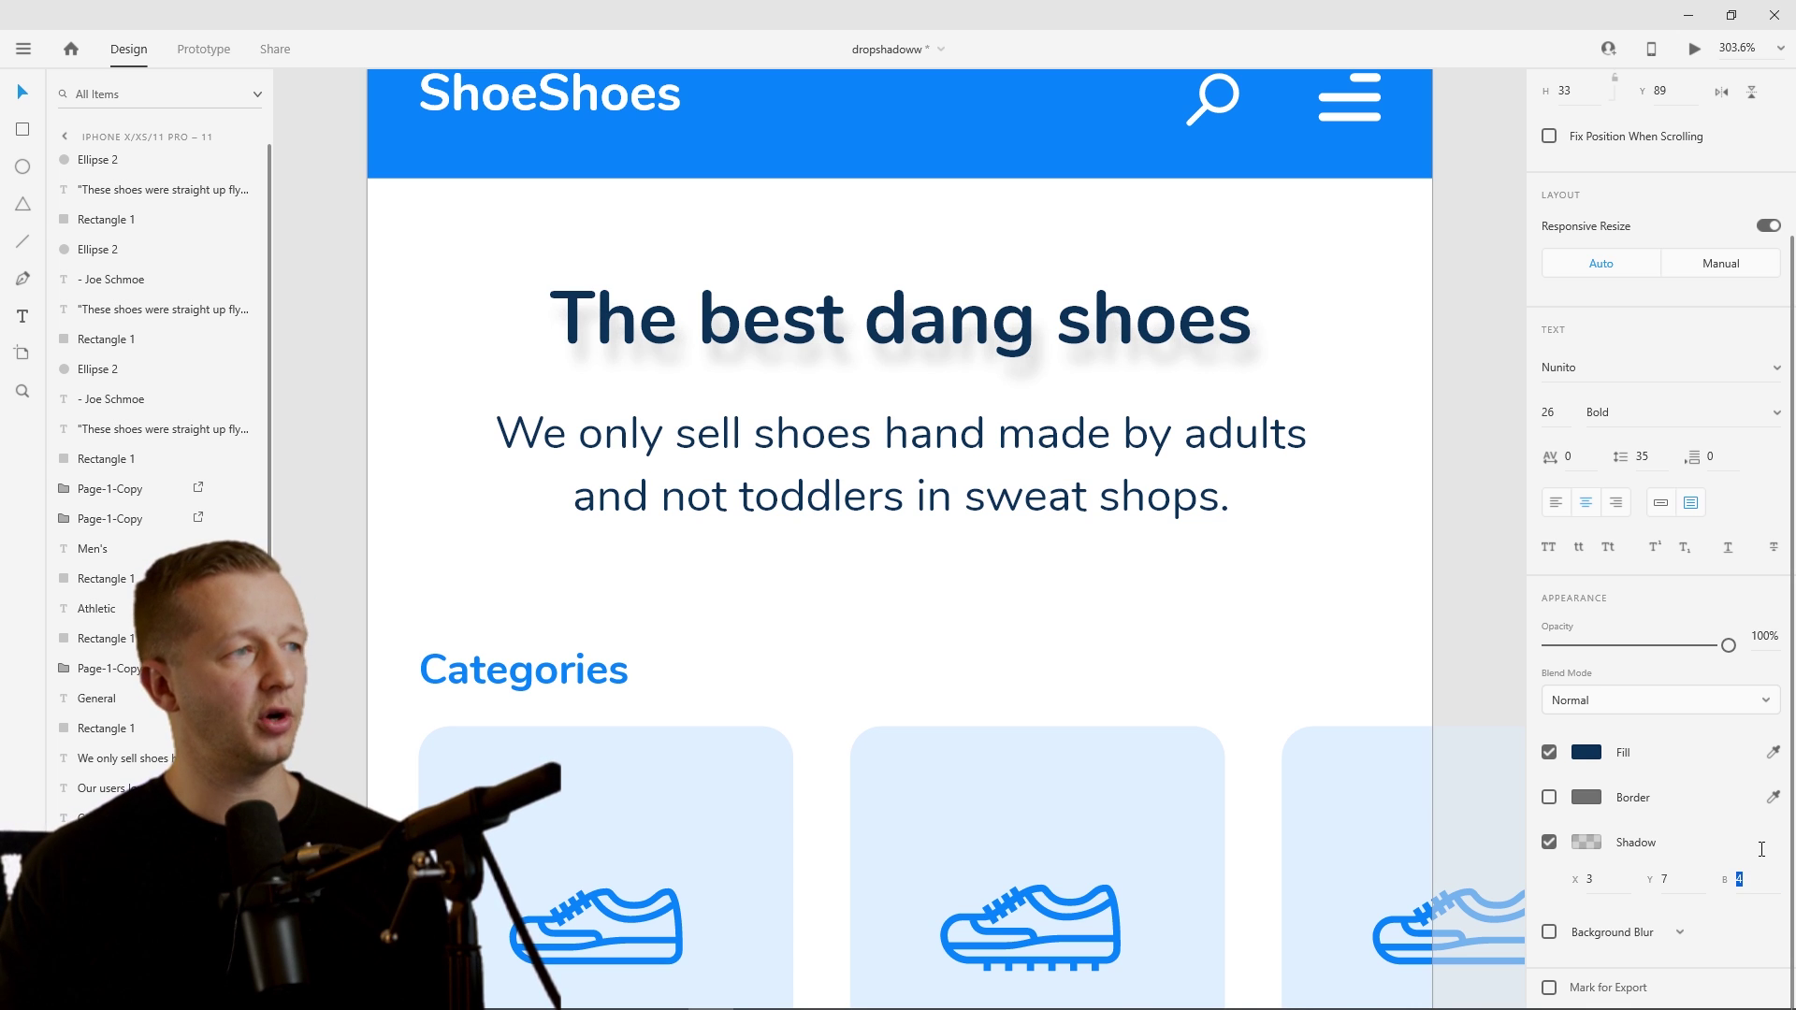
left_click(1487, 491)
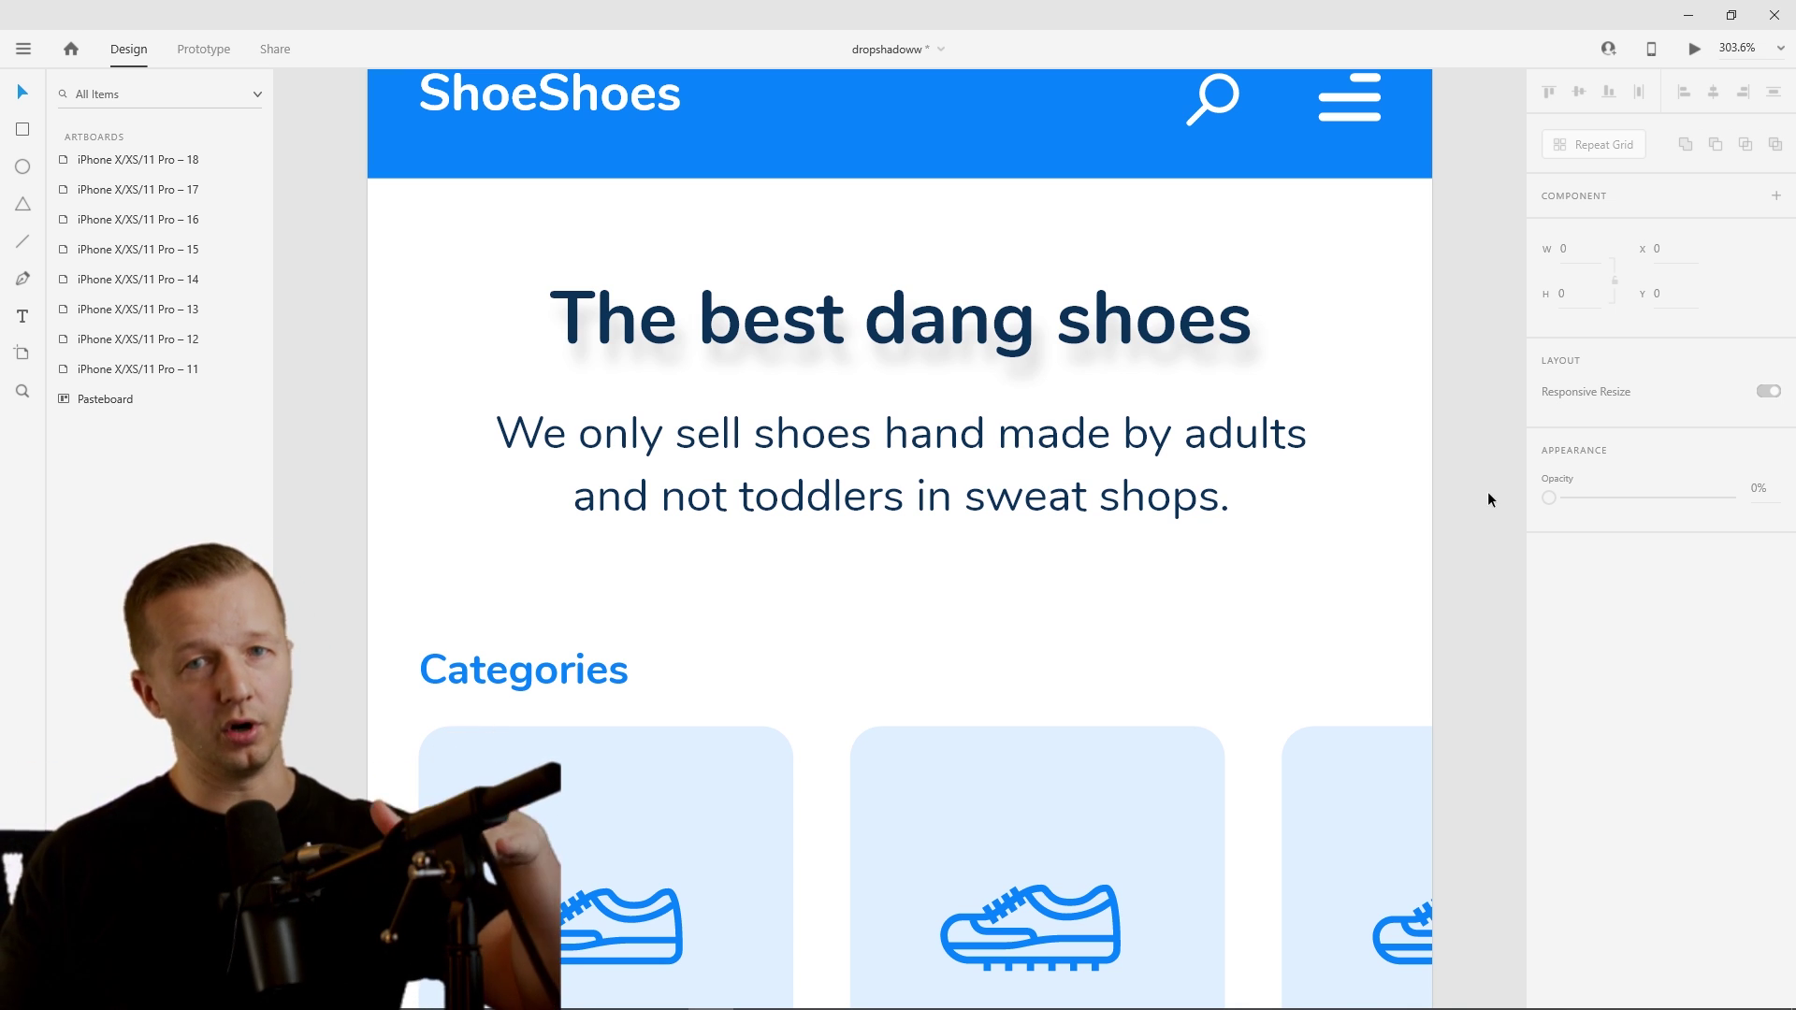
- Turn off the drop shadow on 'The best dang shoes' heading
left_click(1169, 332)
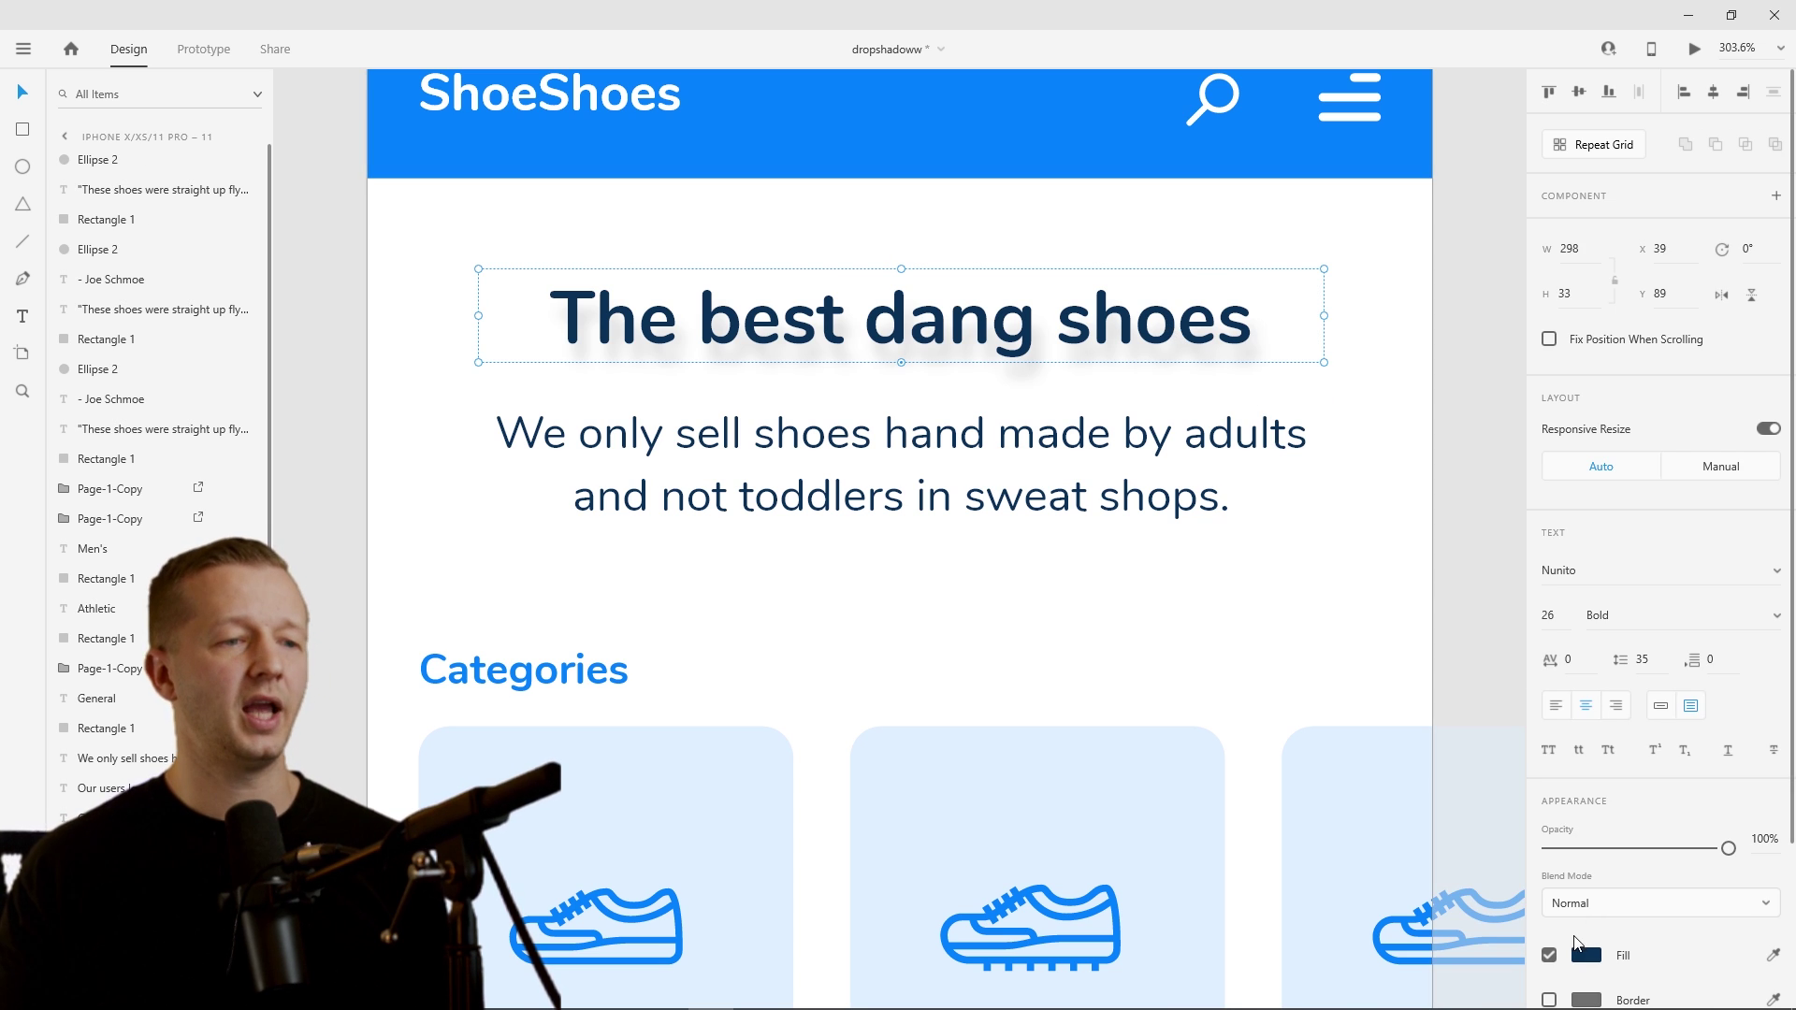
scroll(1601, 909, "down", 3)
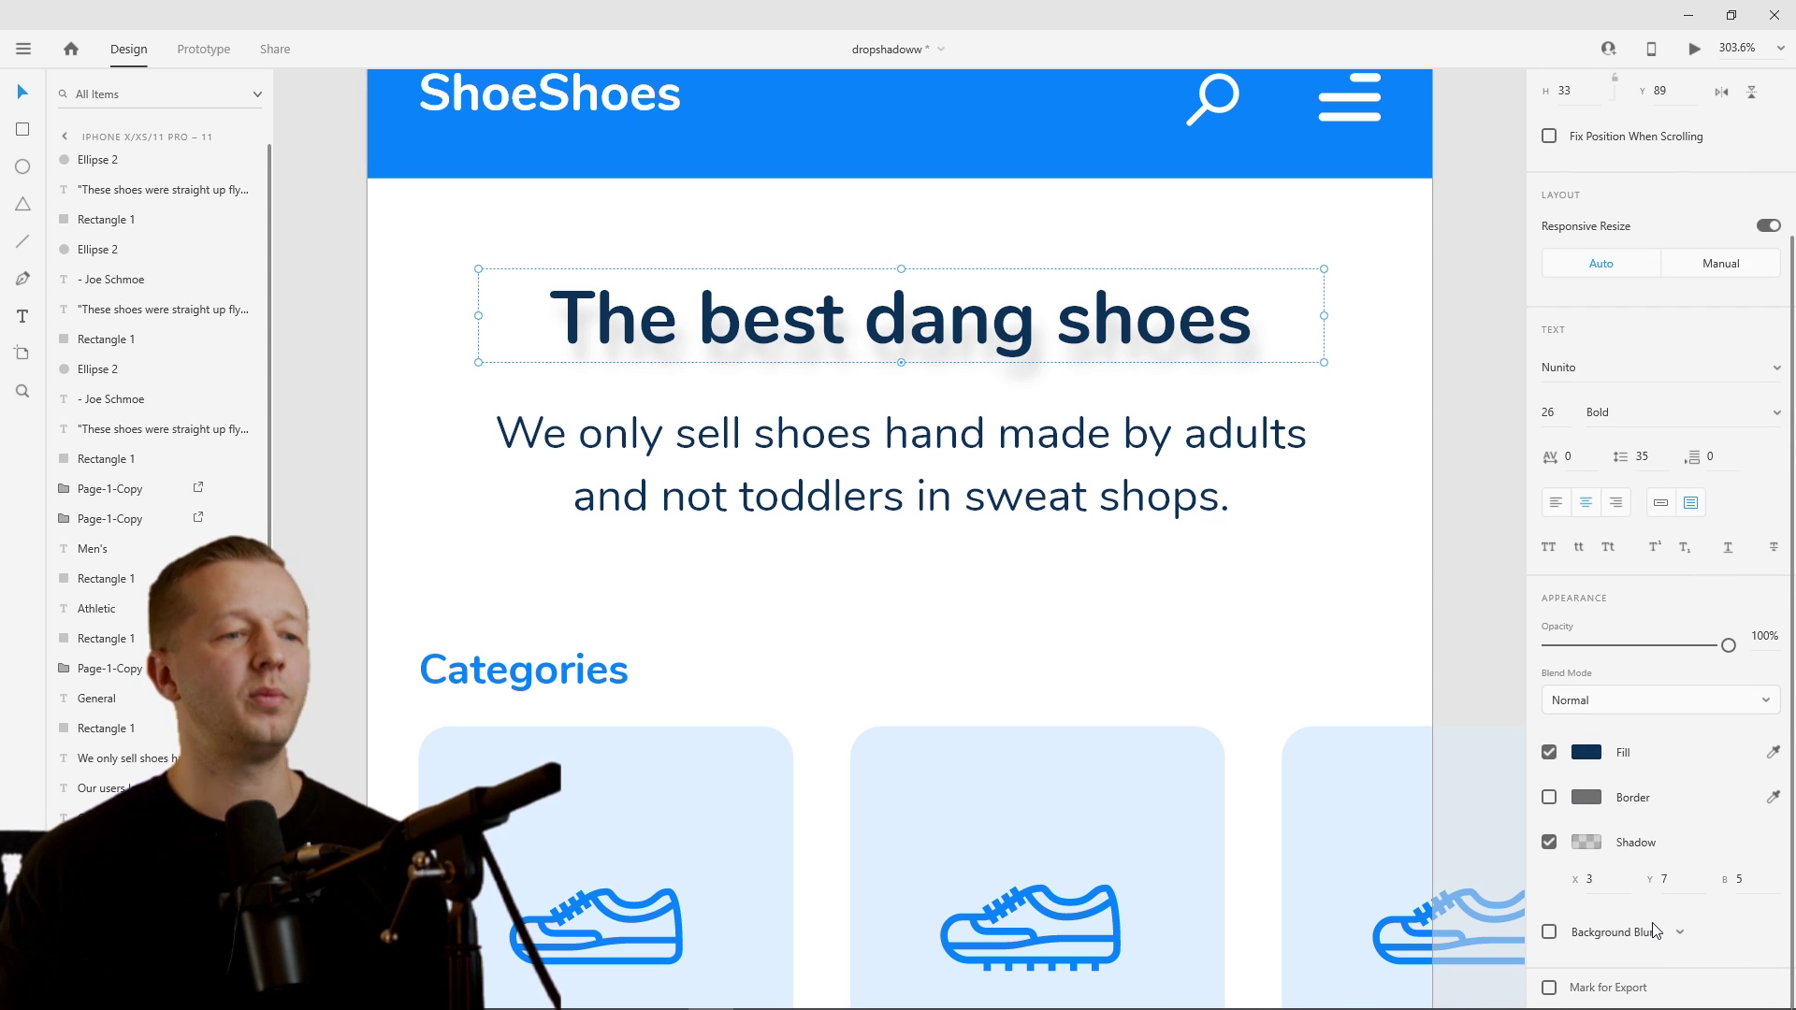
left_click(1549, 844)
left_click(1450, 451)
- Unhide the third 'My 2011 Headline' copy with its grey shadow on the pasteboard
scroll(1195, 455, "down", 5)
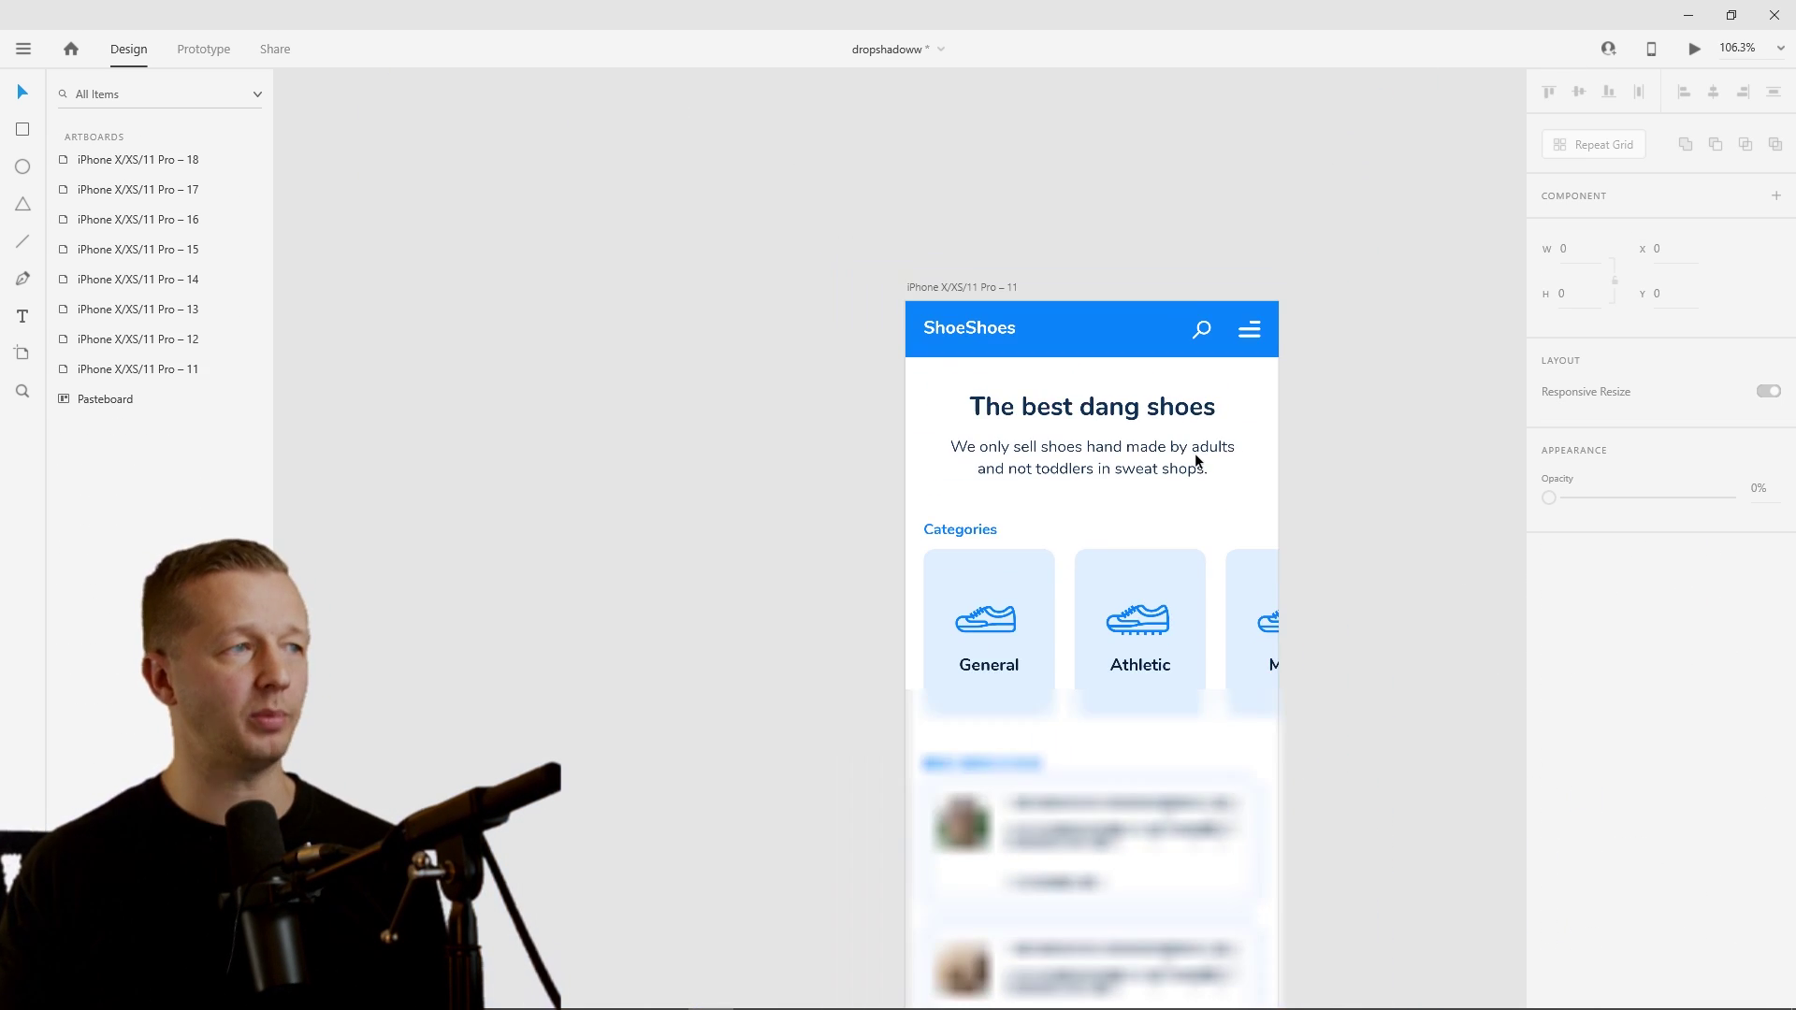
scroll(1327, 554, "up", 3)
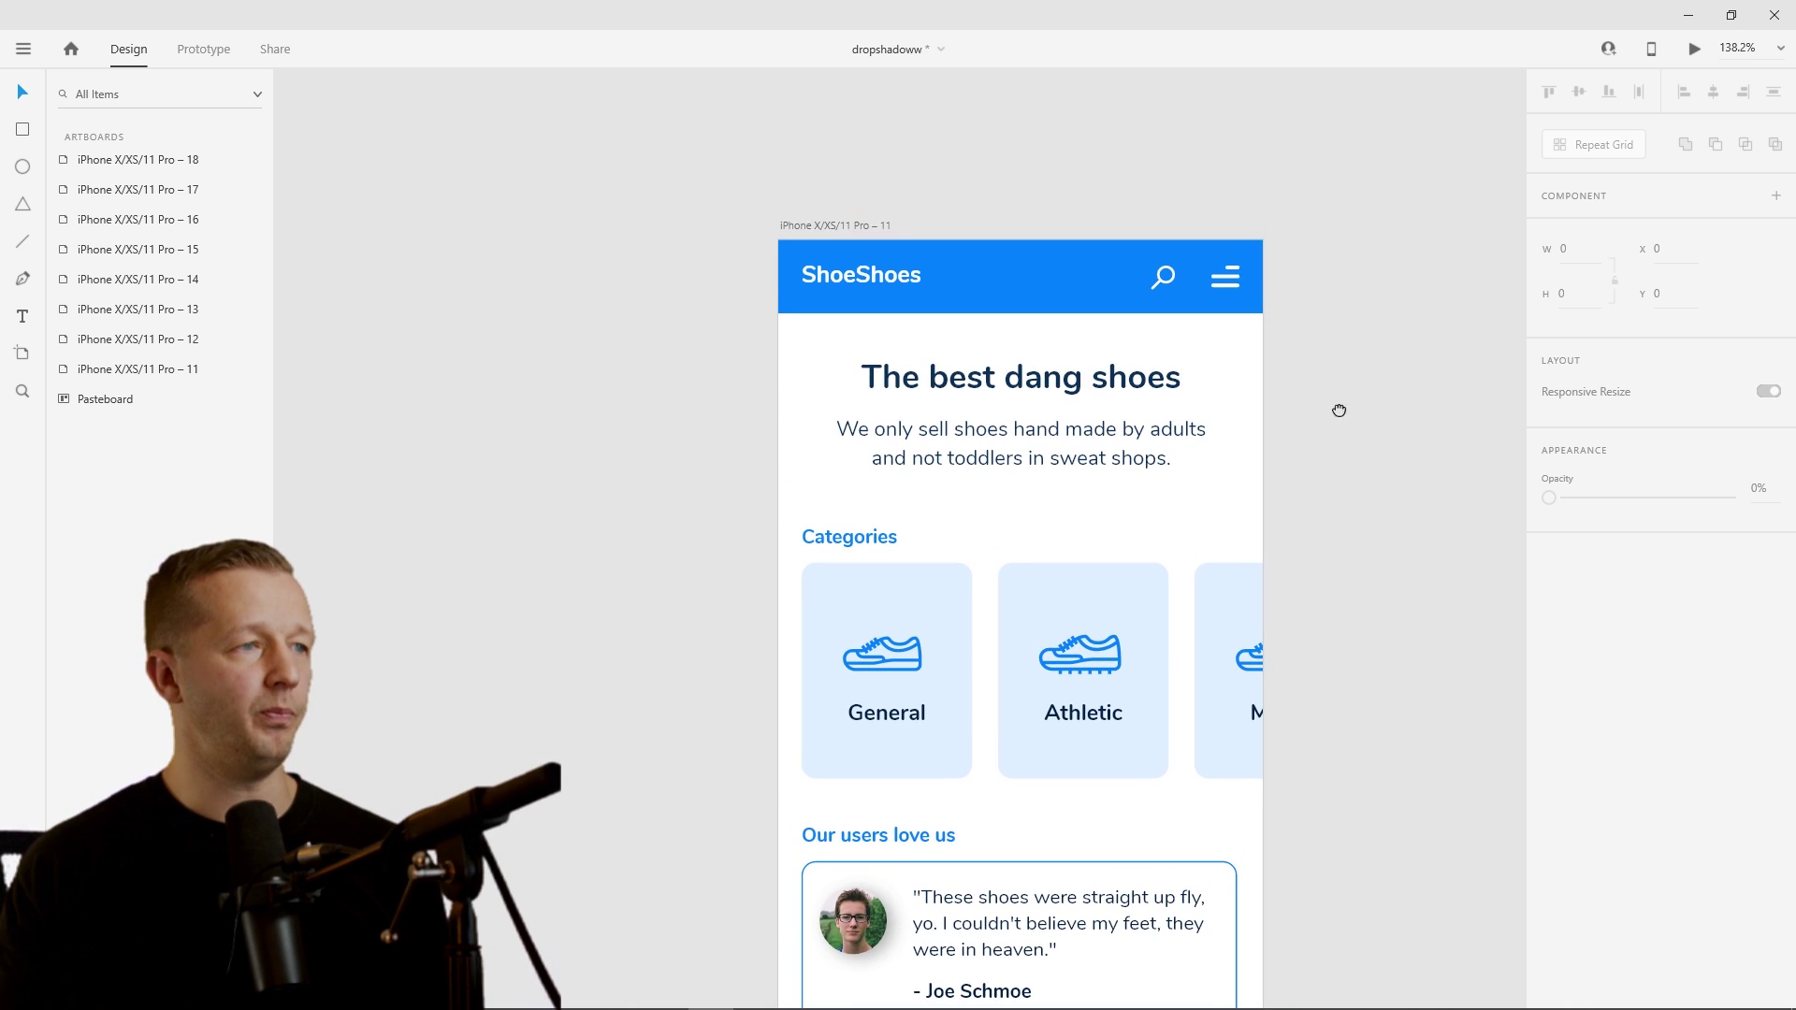
scroll(1251, 589, "up", 10)
scroll(1128, 674, "up", 1)
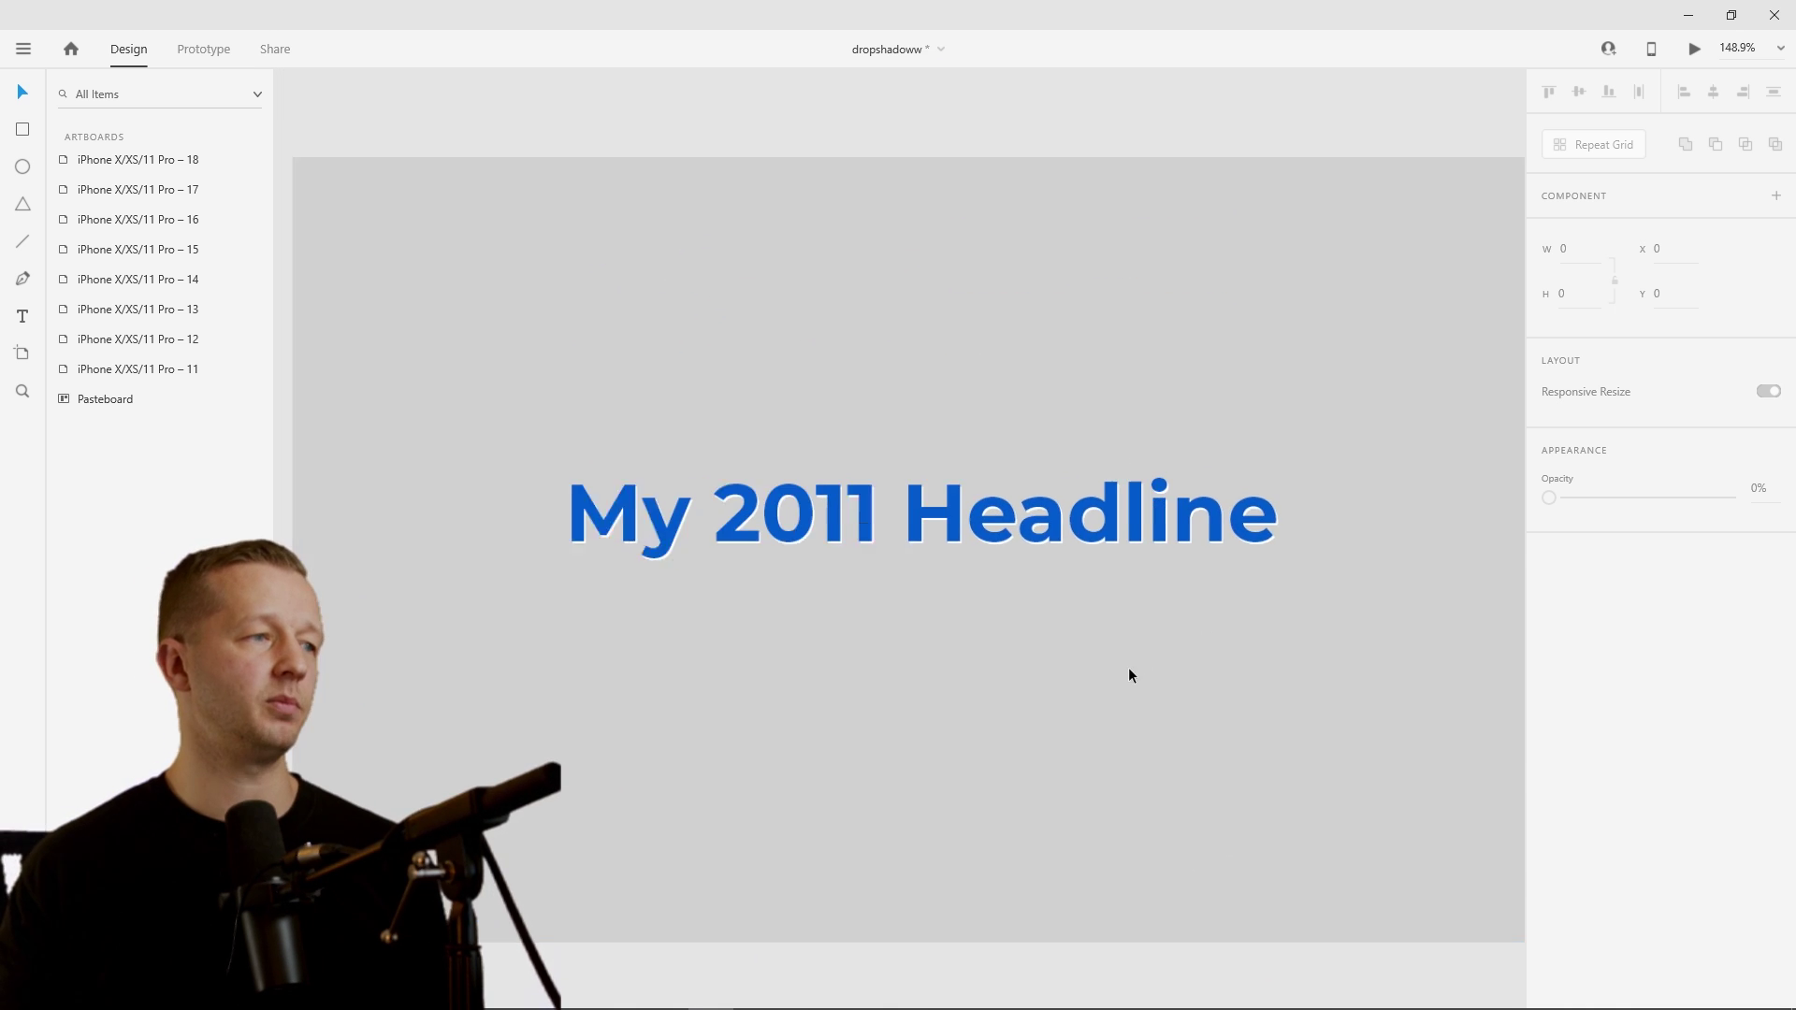
scroll(1129, 668, "up", 3)
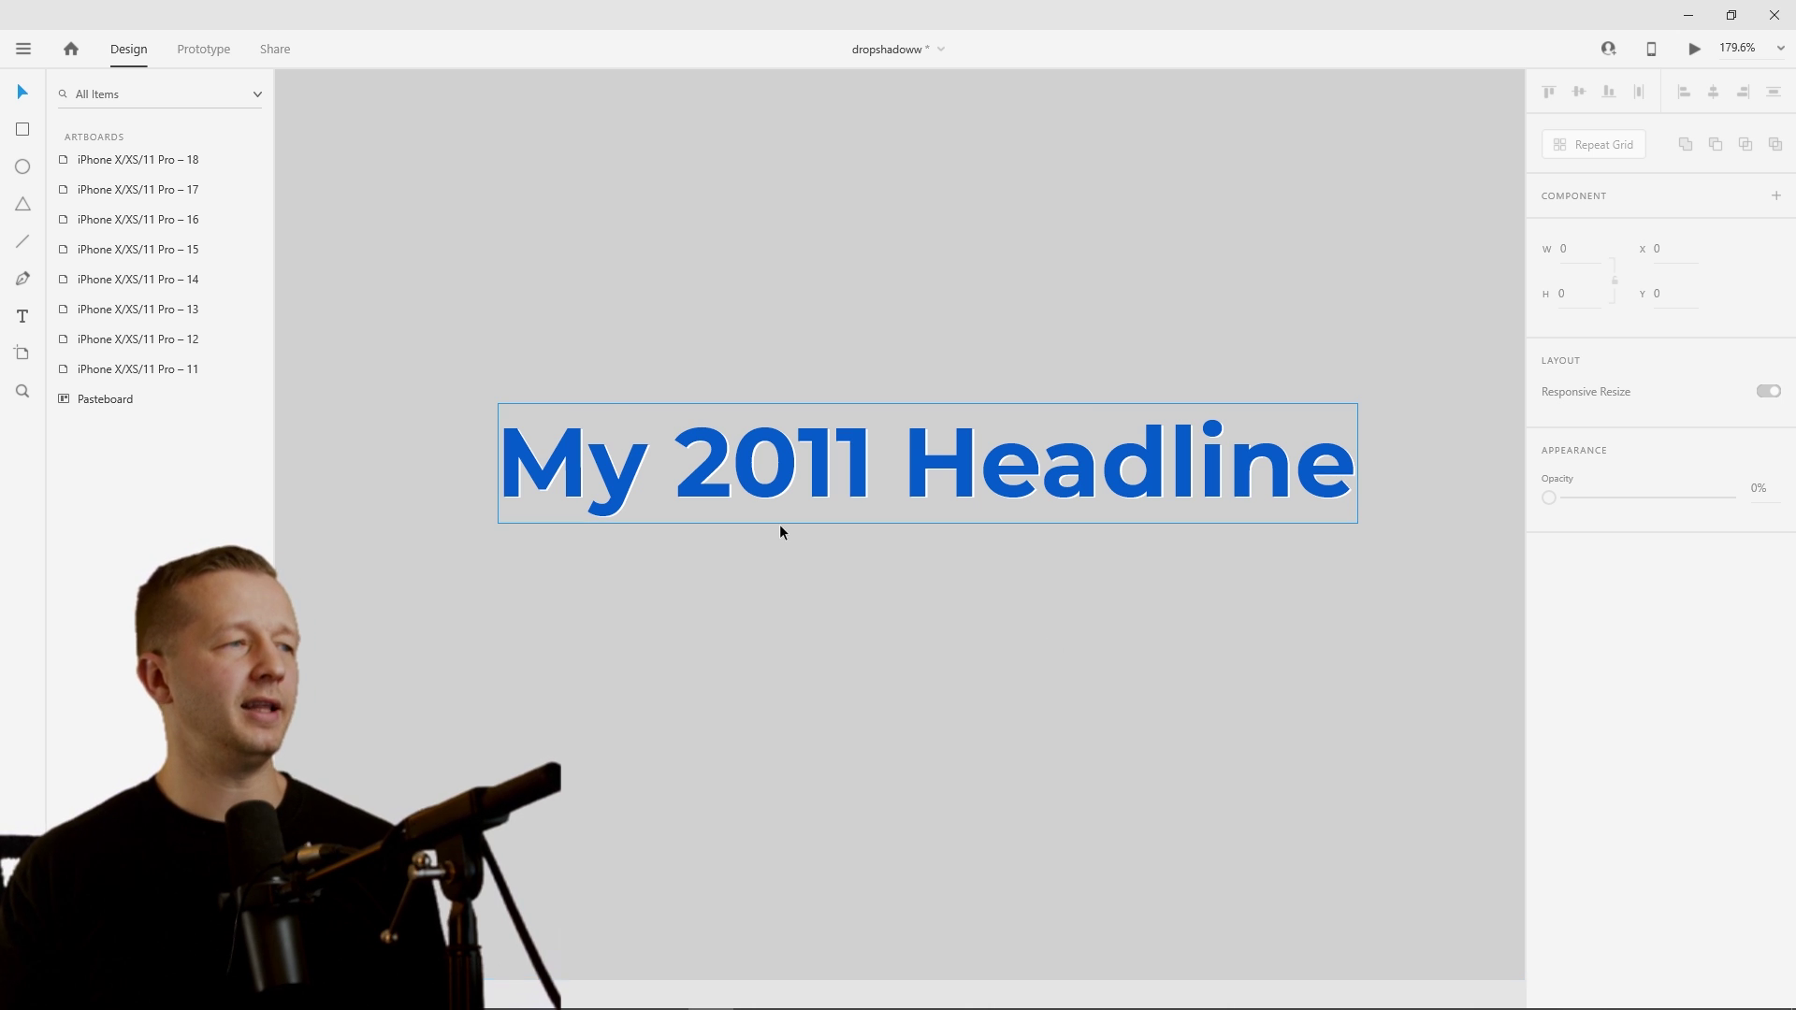
scroll(844, 508, "up", 10)
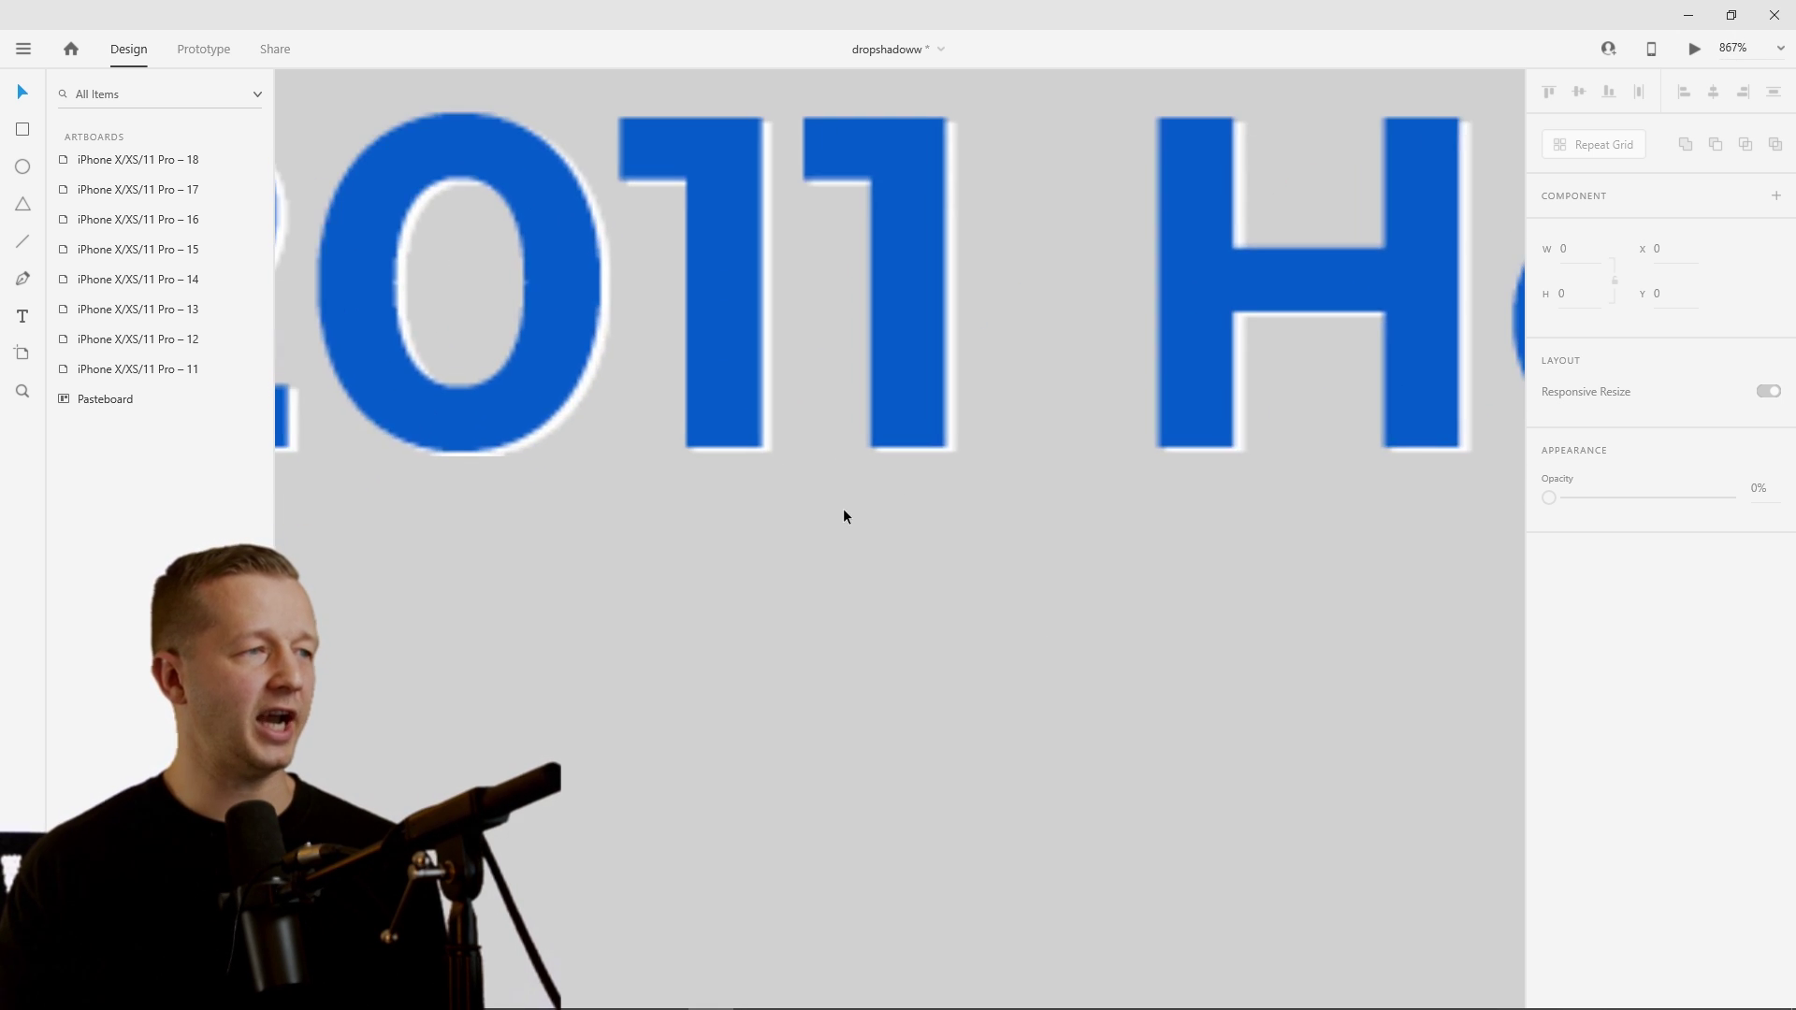
scroll(1038, 589, "up", 3)
scroll(1038, 589, "left", 2)
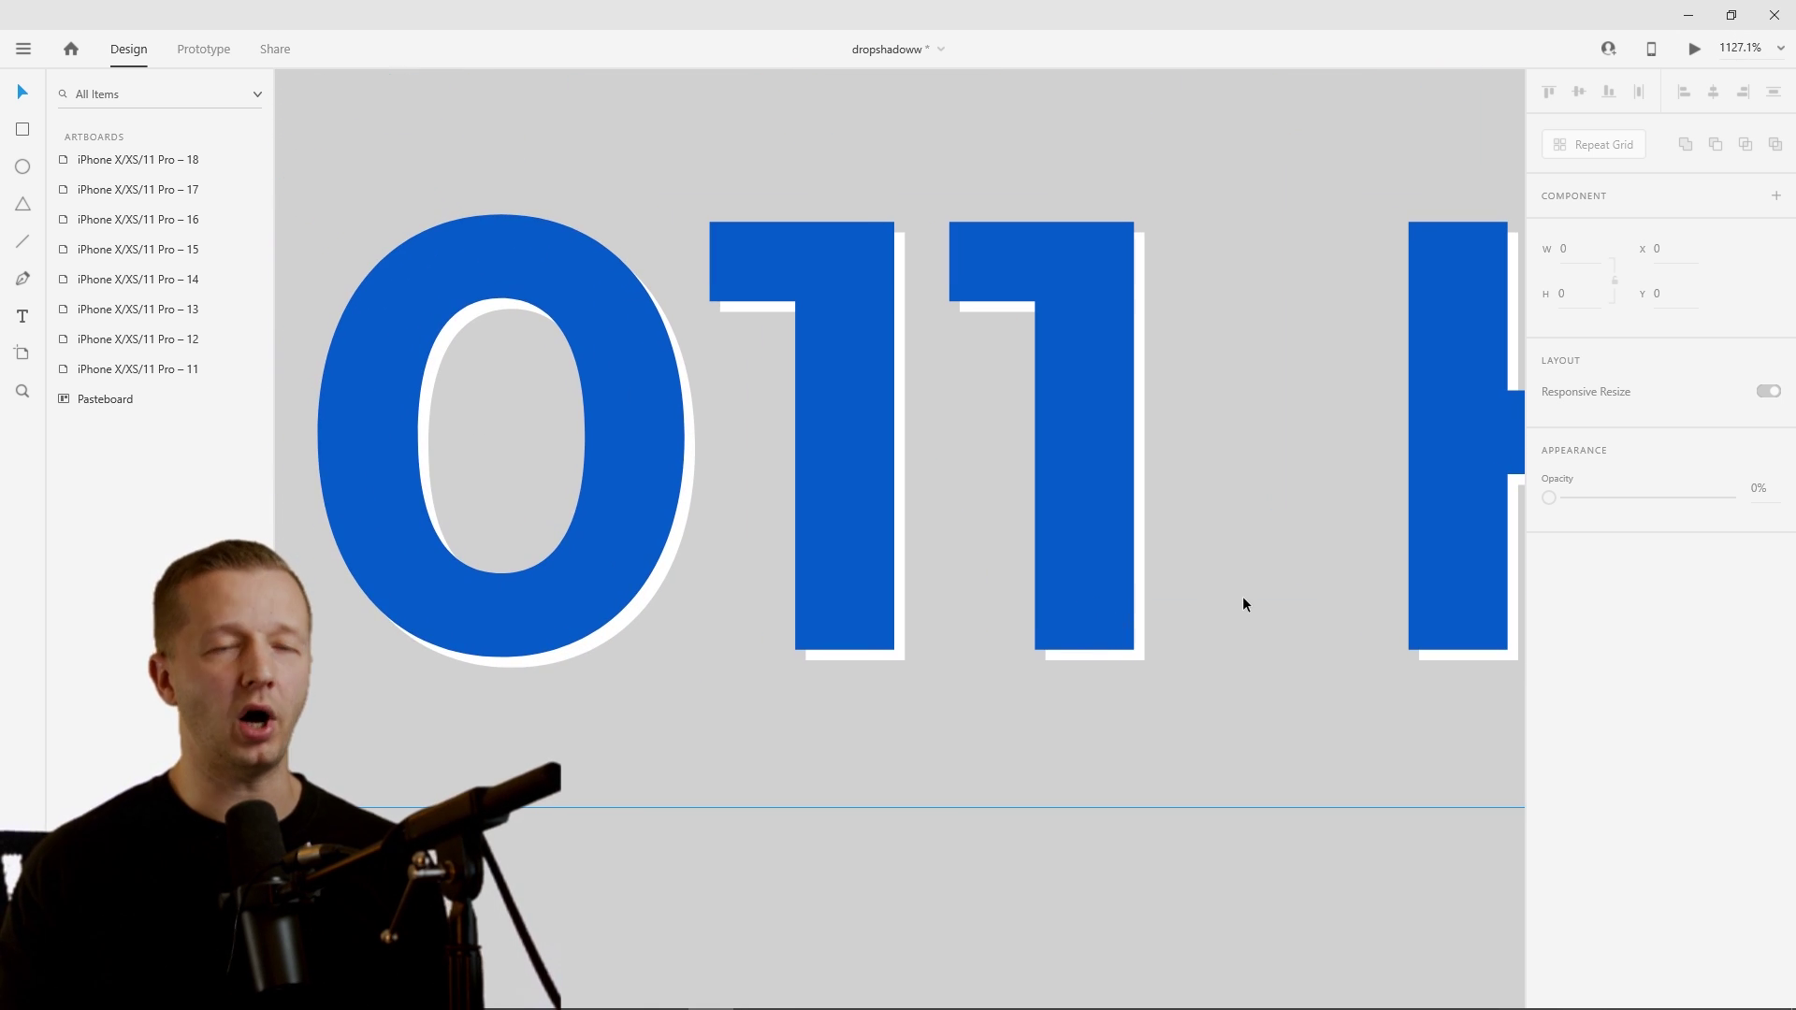
left_click(601, 316)
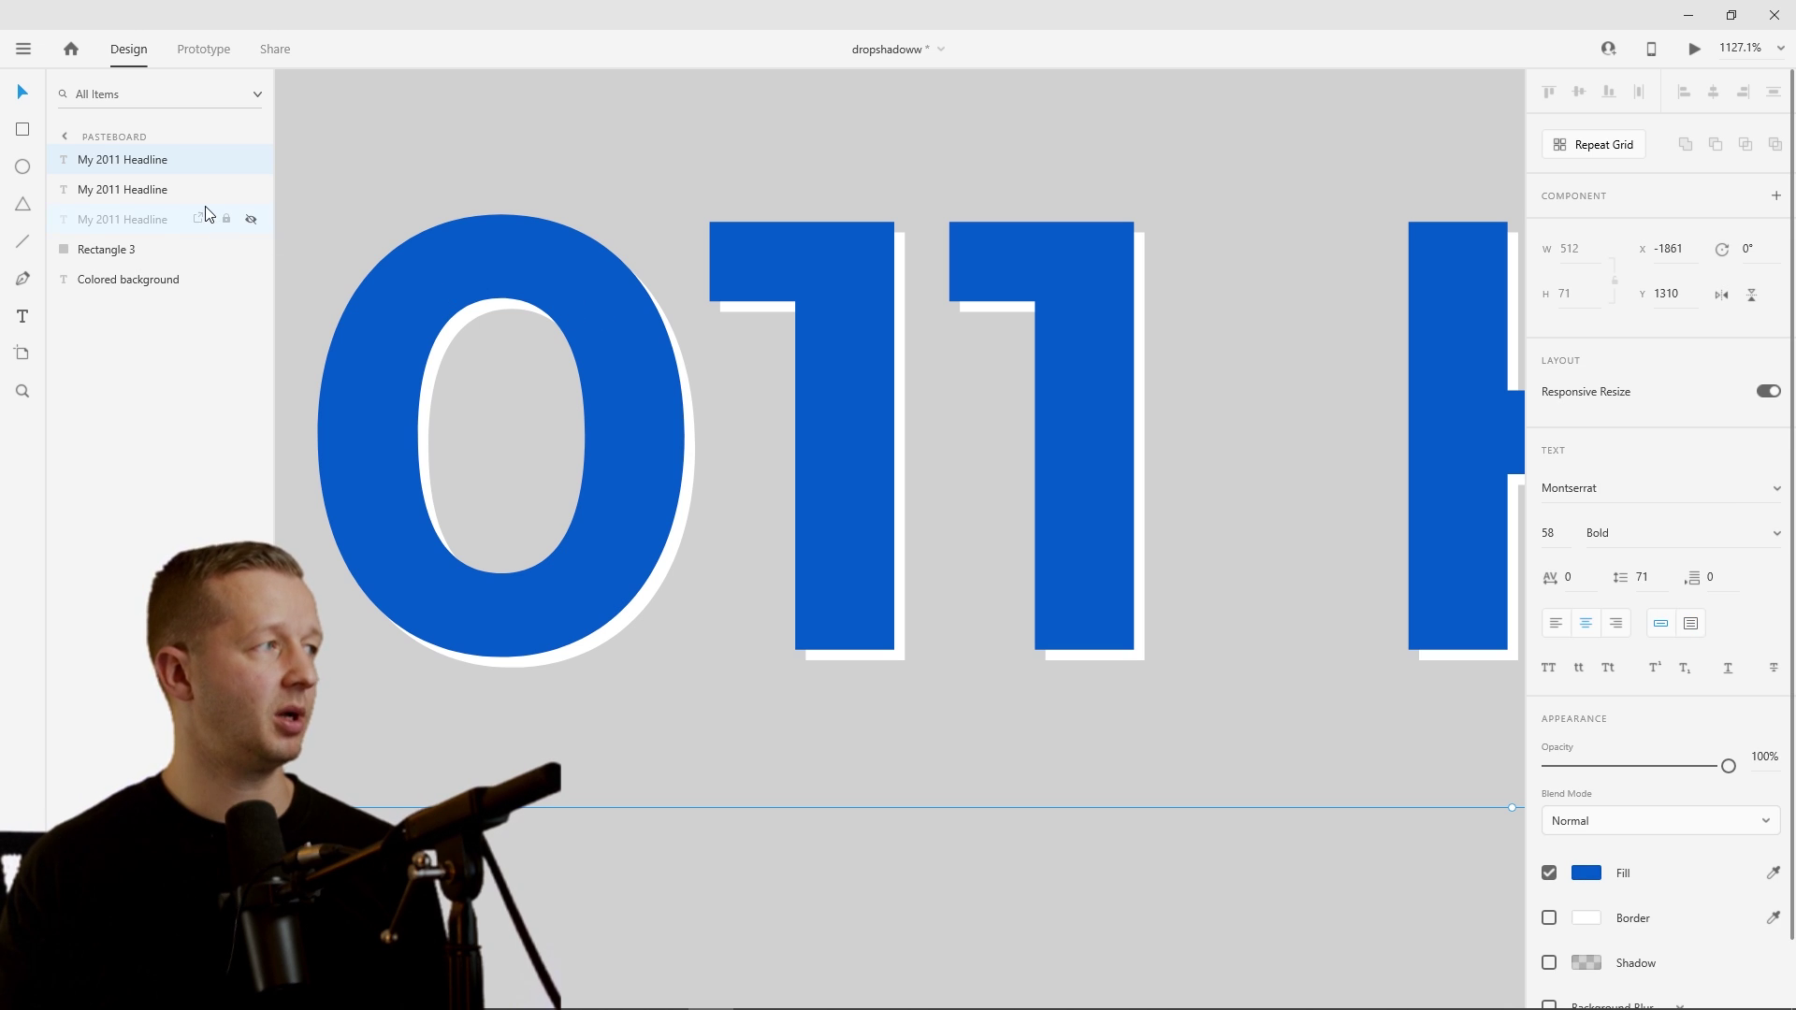
left_click(251, 219)
- Select the grey Rectangle 3 and bring the ShoeShoes iPhone artboard back into view
scroll(926, 524, "down", 5)
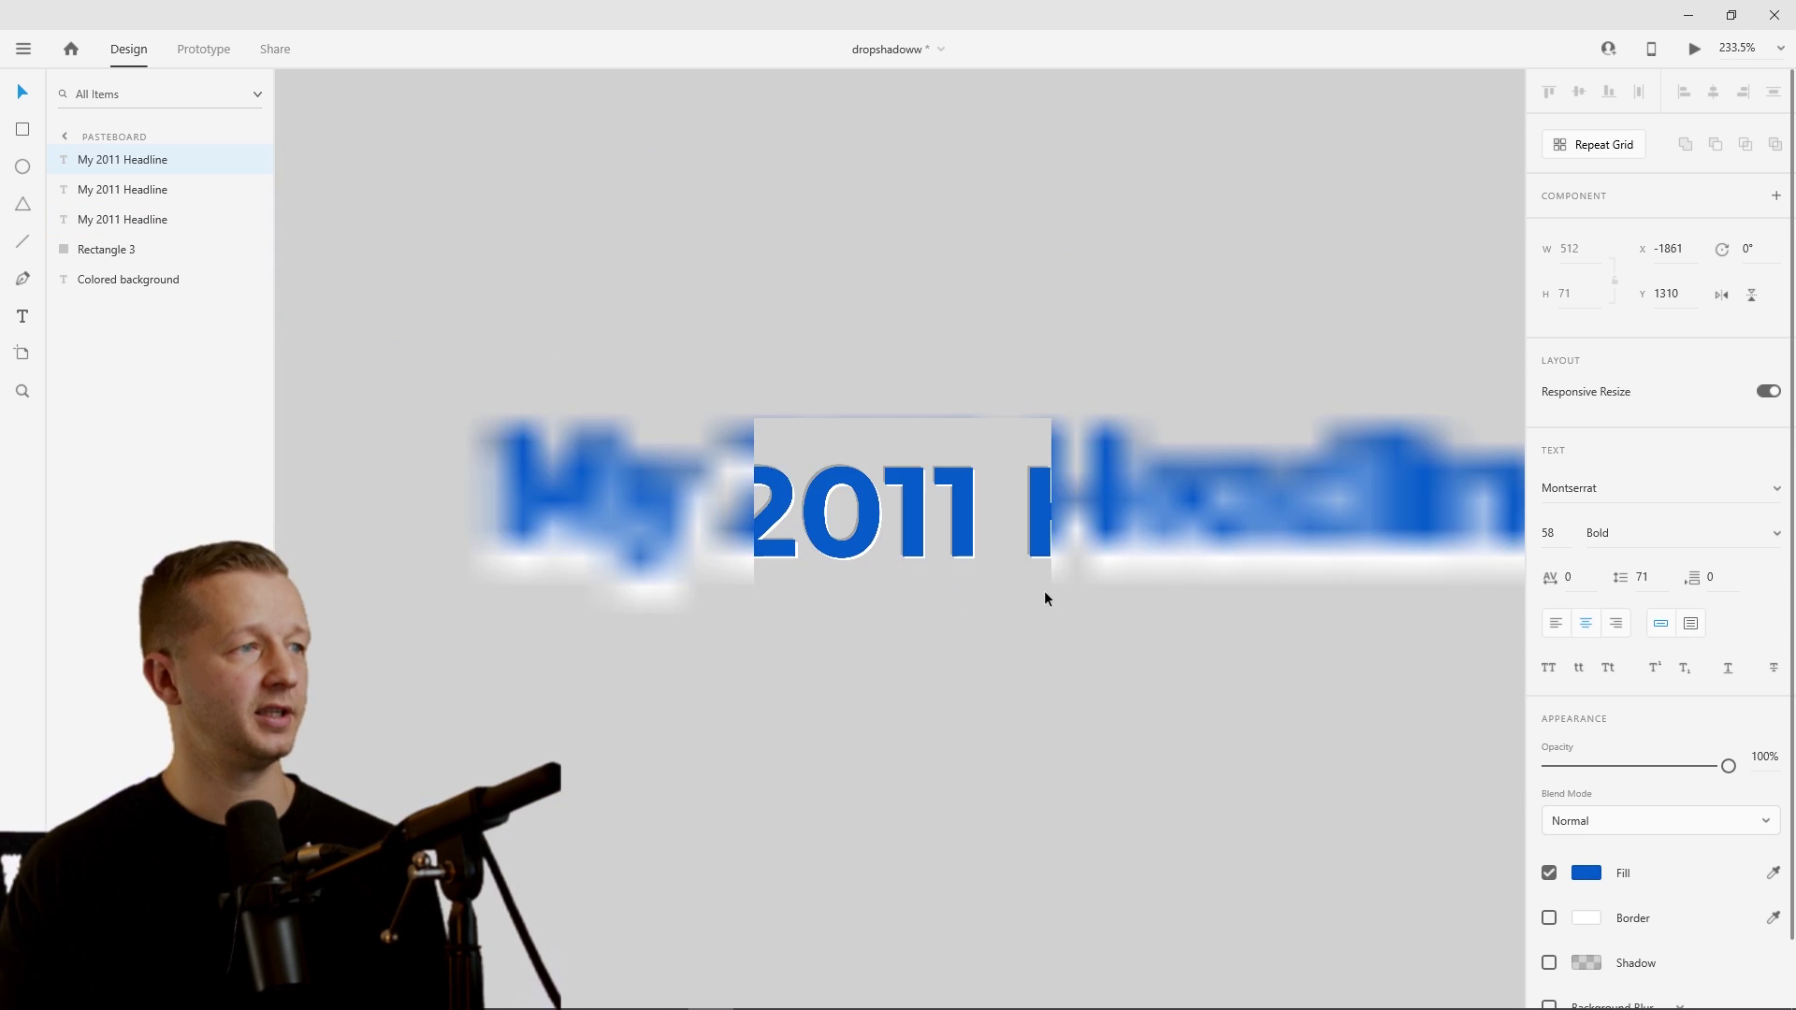
scroll(1044, 591, "down", 3)
left_click(1131, 679)
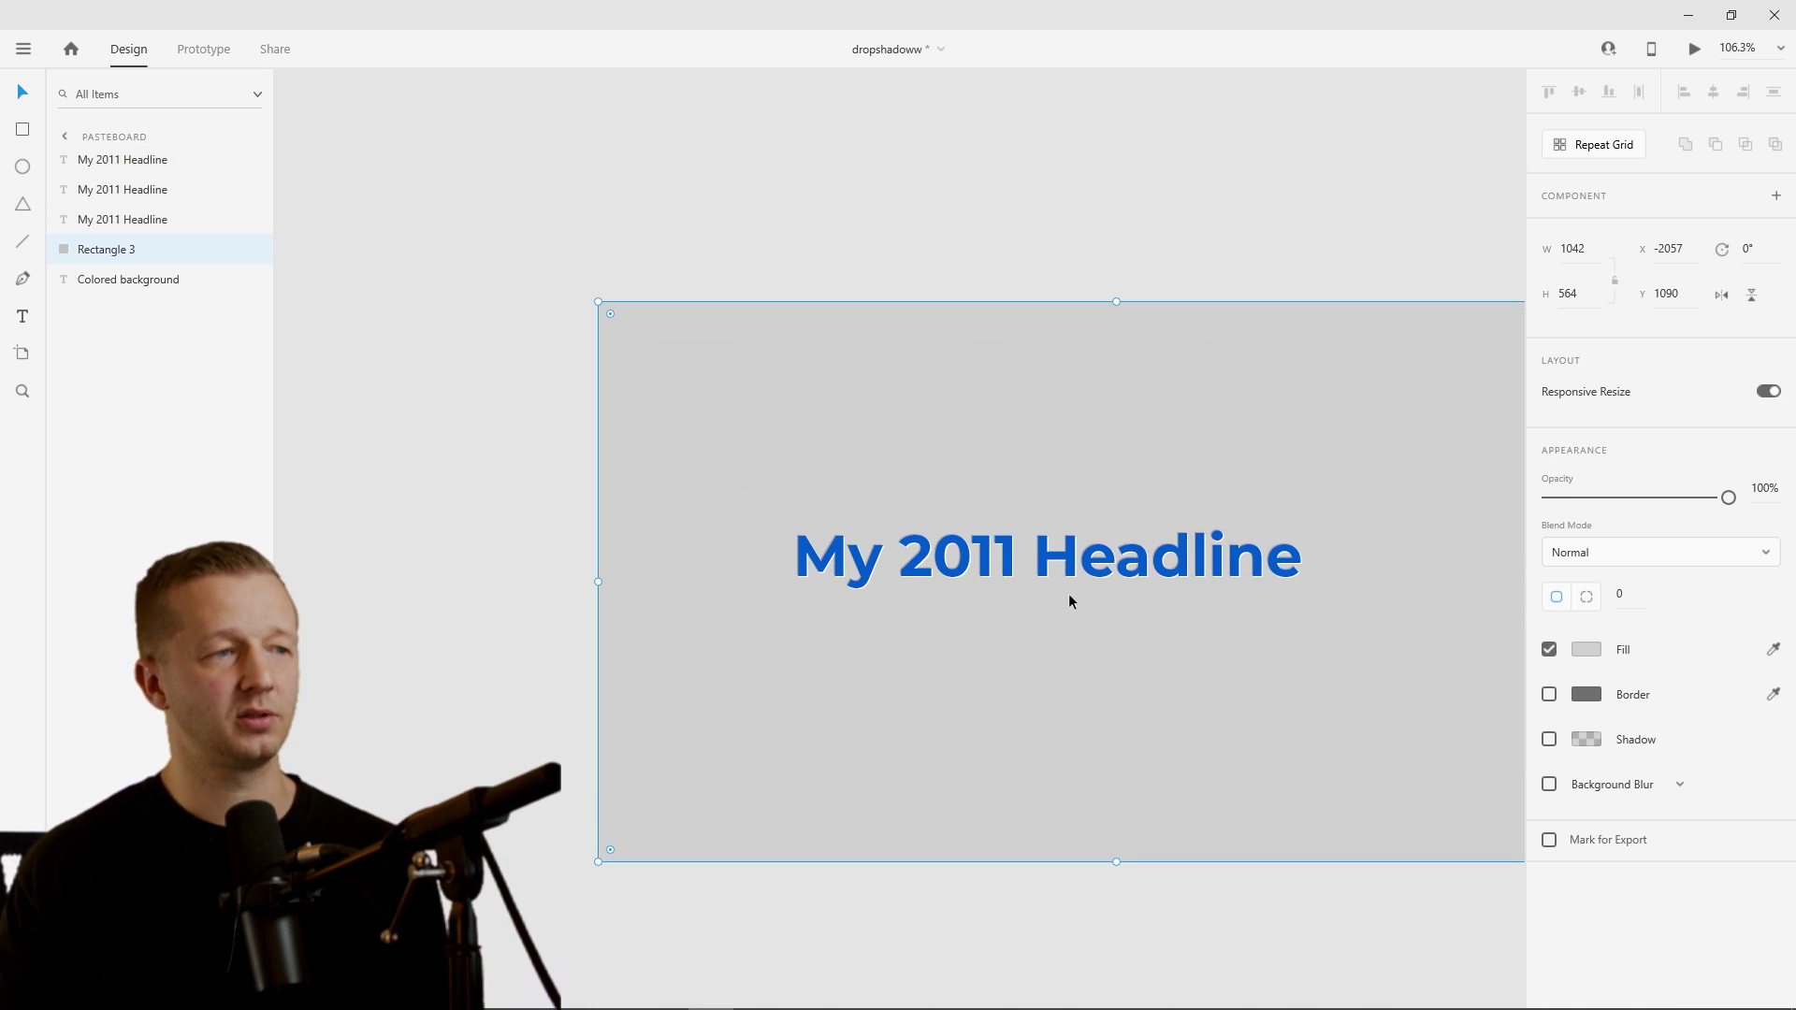
scroll(1053, 586, "up", 4)
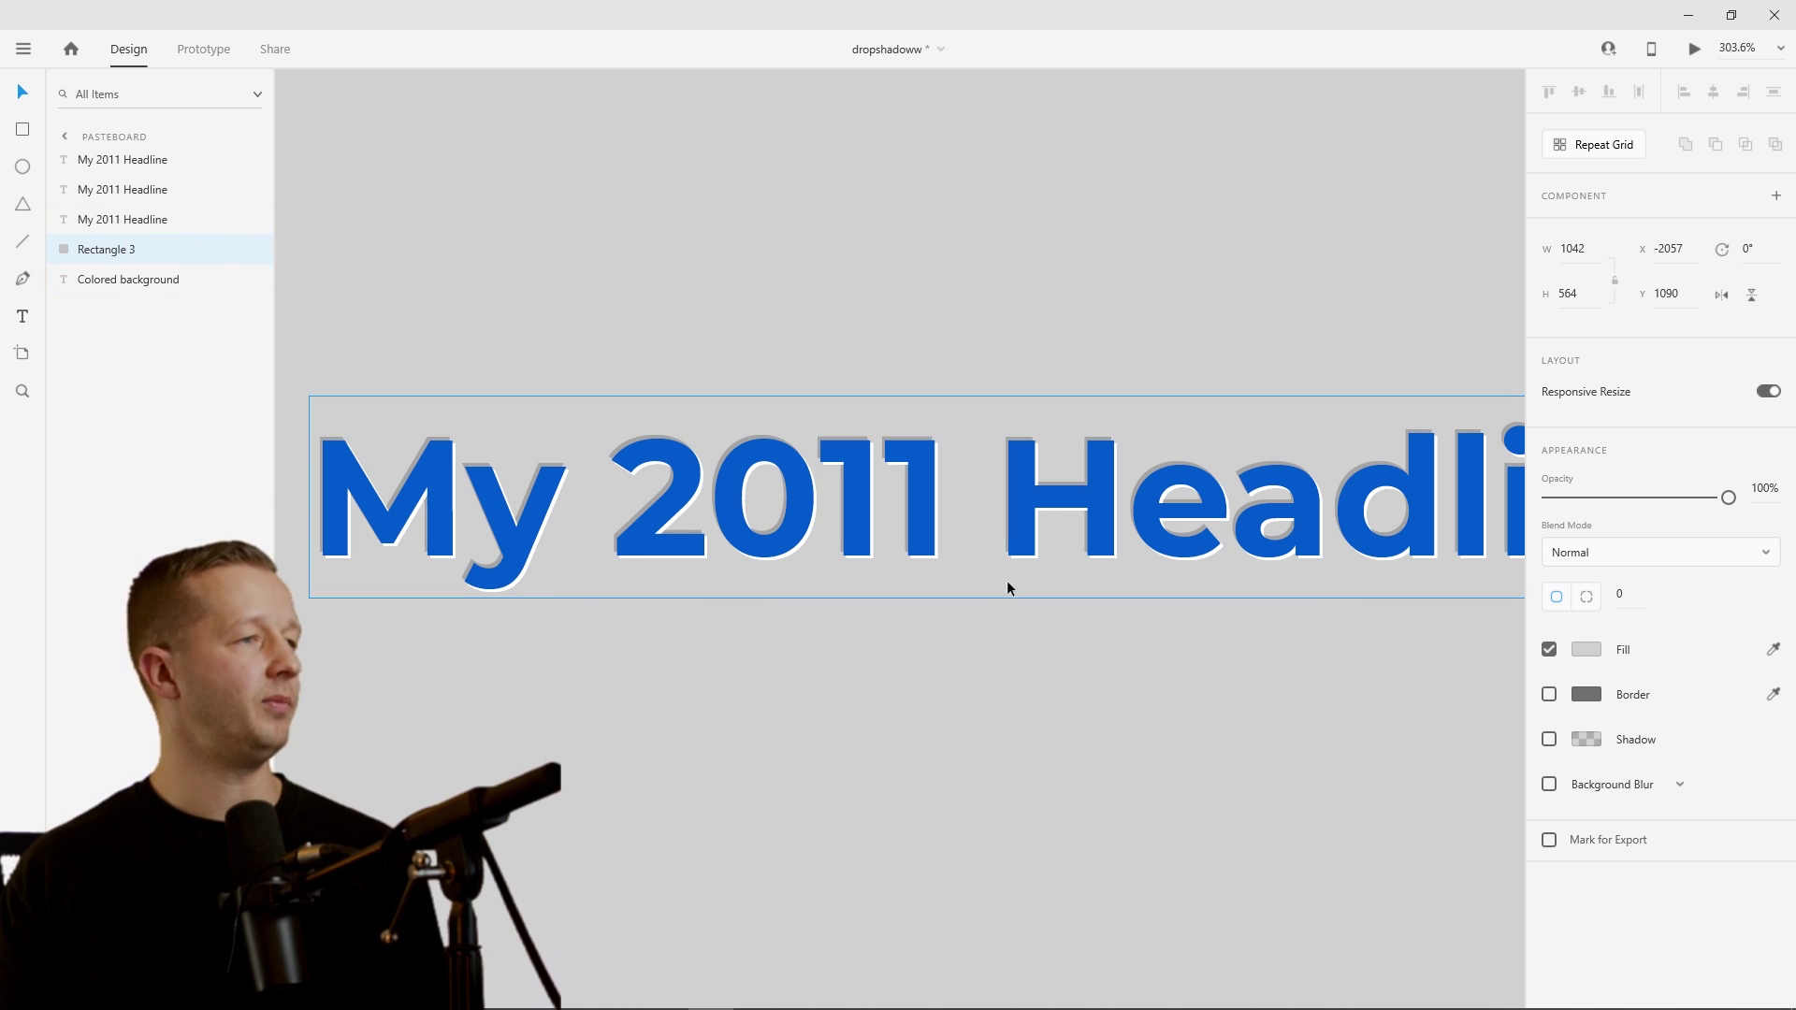
scroll(1006, 590, "down", 5)
scroll(1138, 798, "down", 5)
scroll(1099, 549, "down", 3)
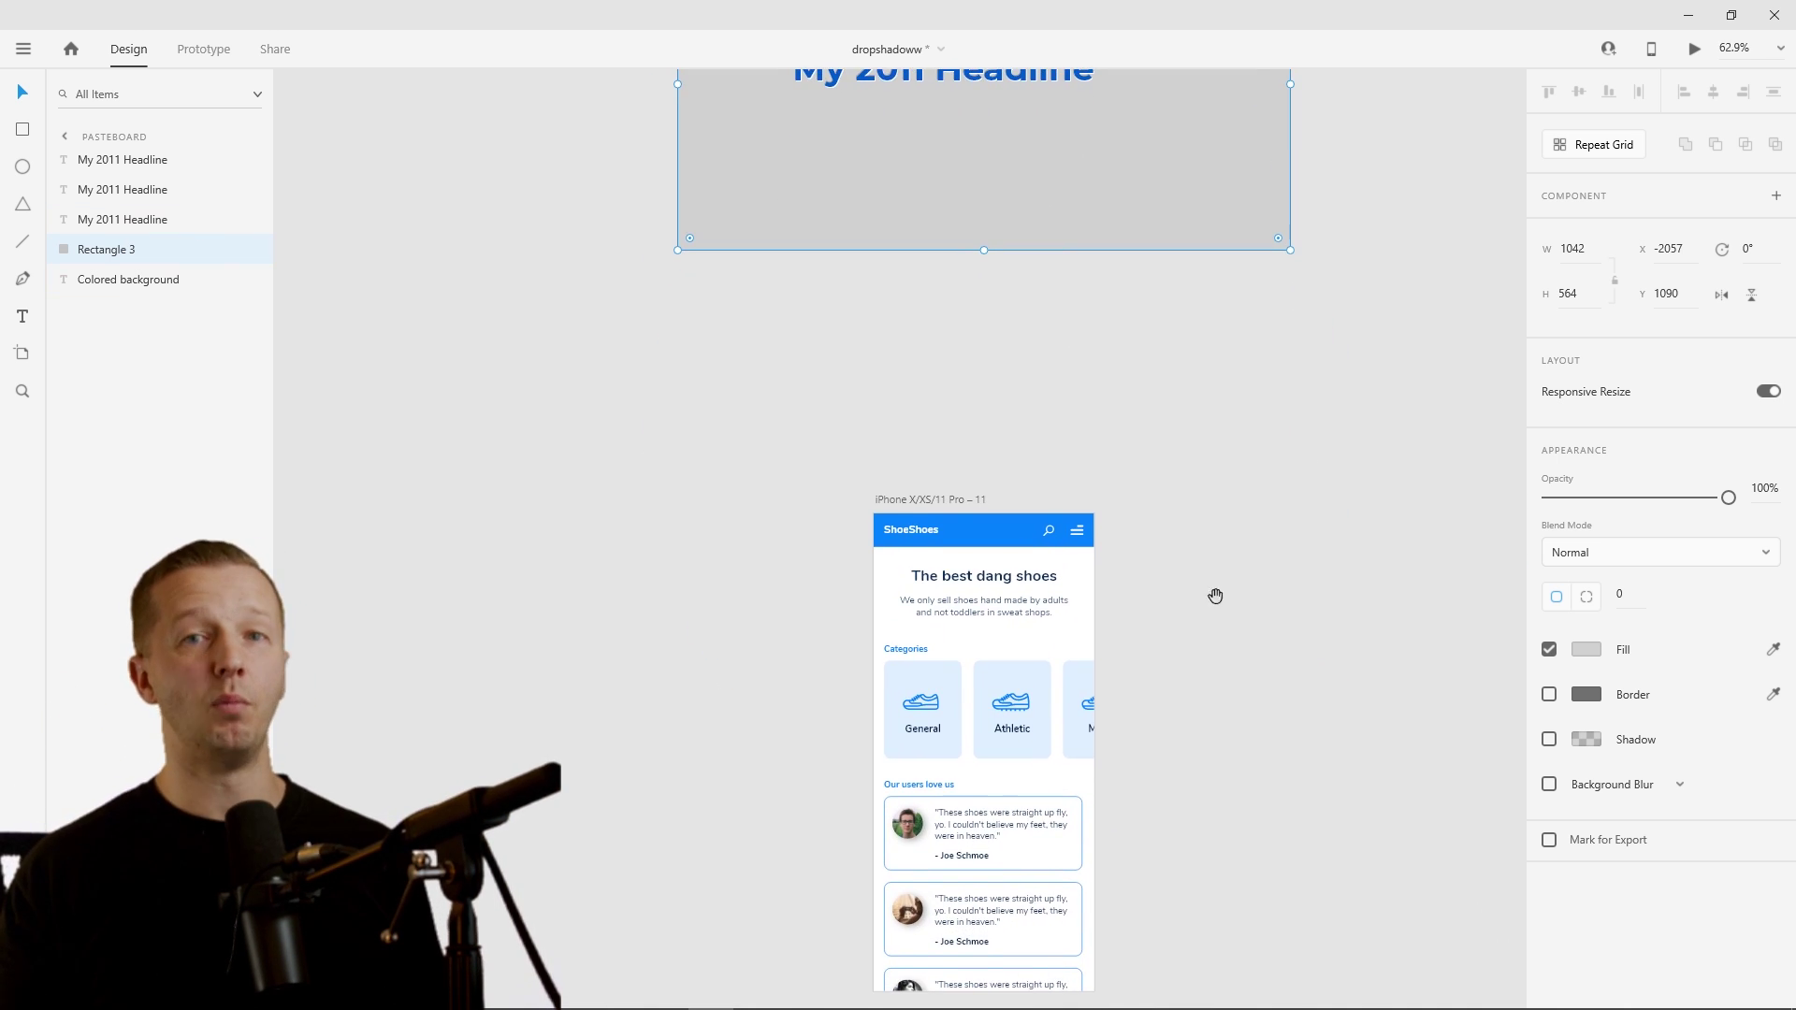
scroll(1175, 605, "up", 3)
left_click_drag(1143, 515, 1202, 446)
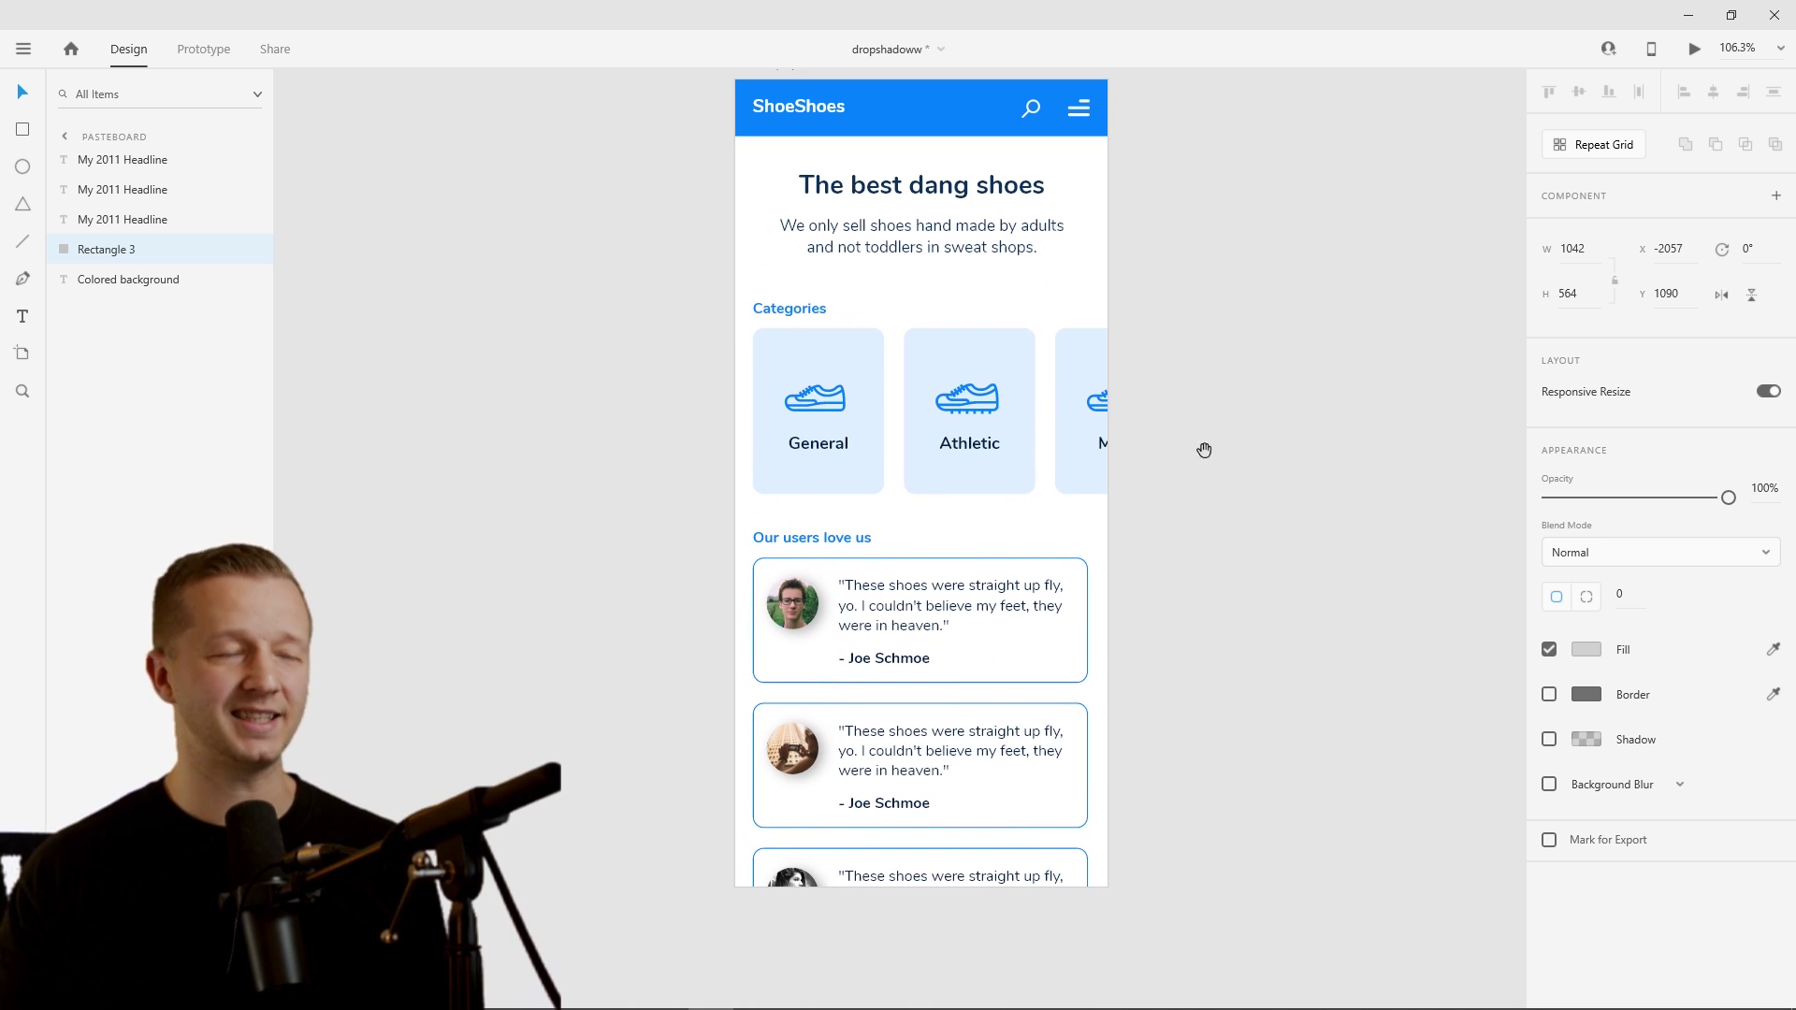
left_click(1327, 465)
left_click_drag(1327, 465, 1094, 480)
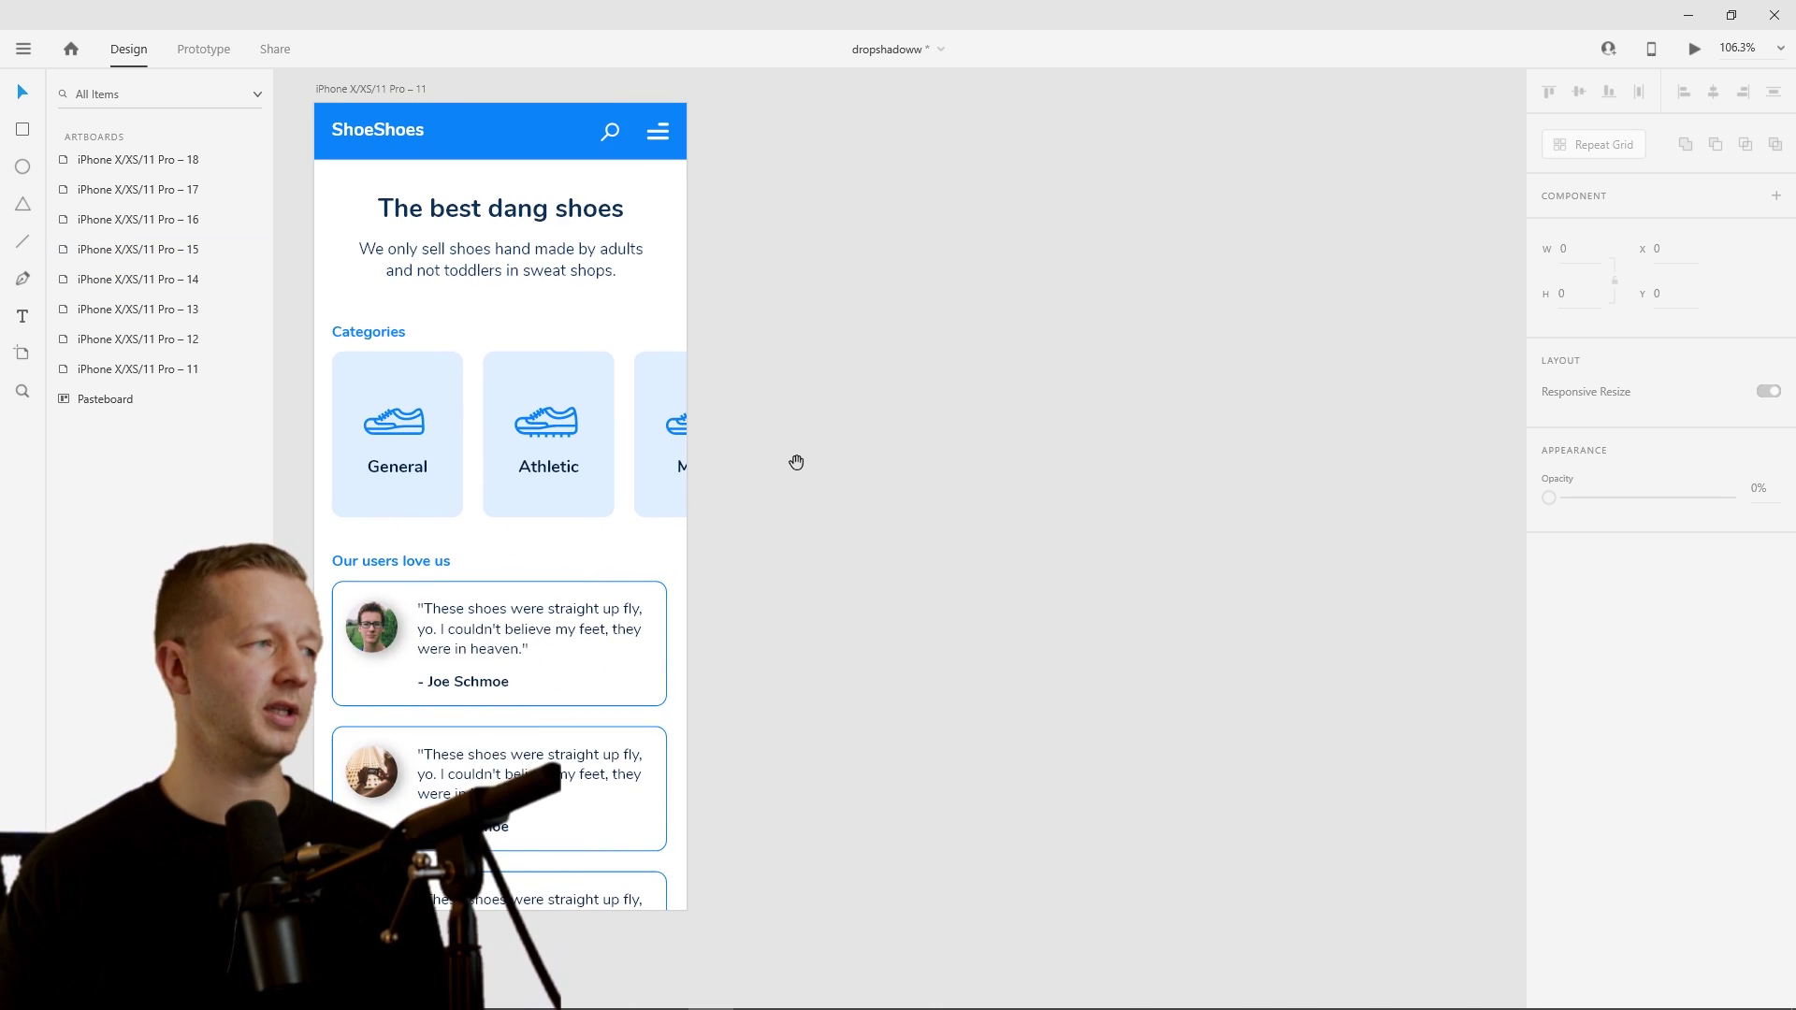
left_click_drag(797, 465, 1266, 464)
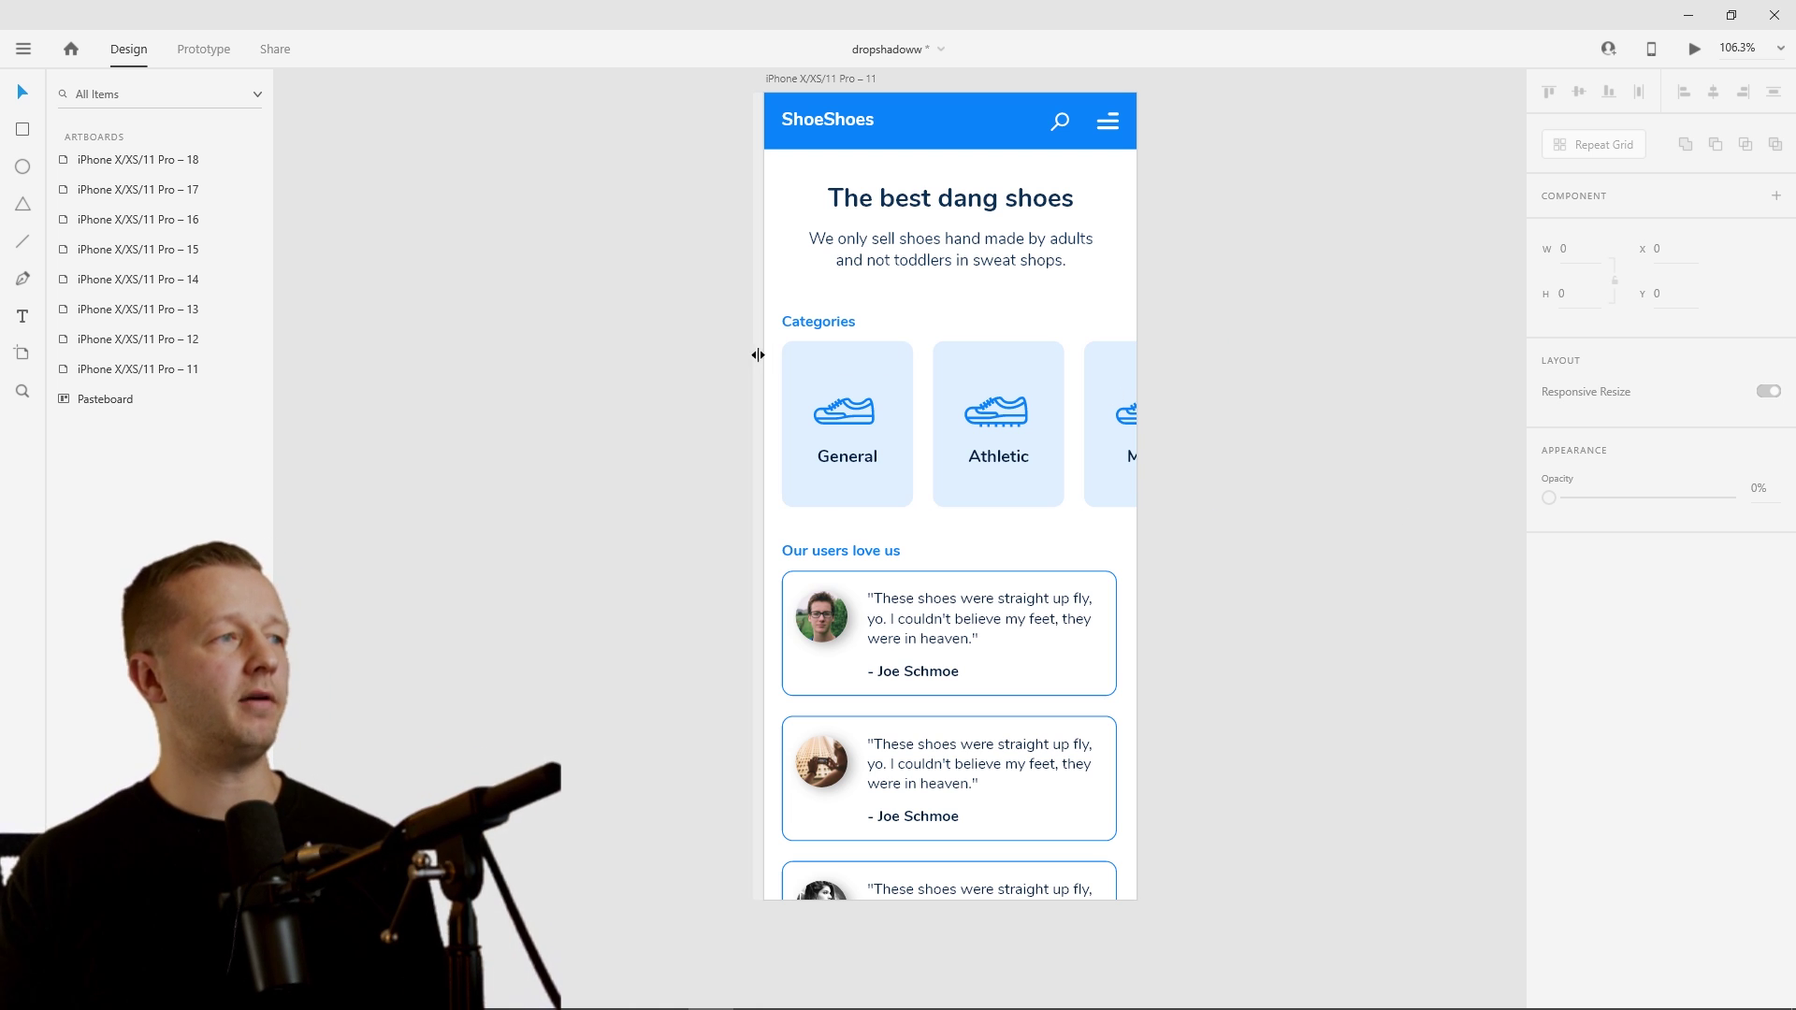
scroll(756, 351, "up", 3)
left_click_drag(730, 344, 502, 370)
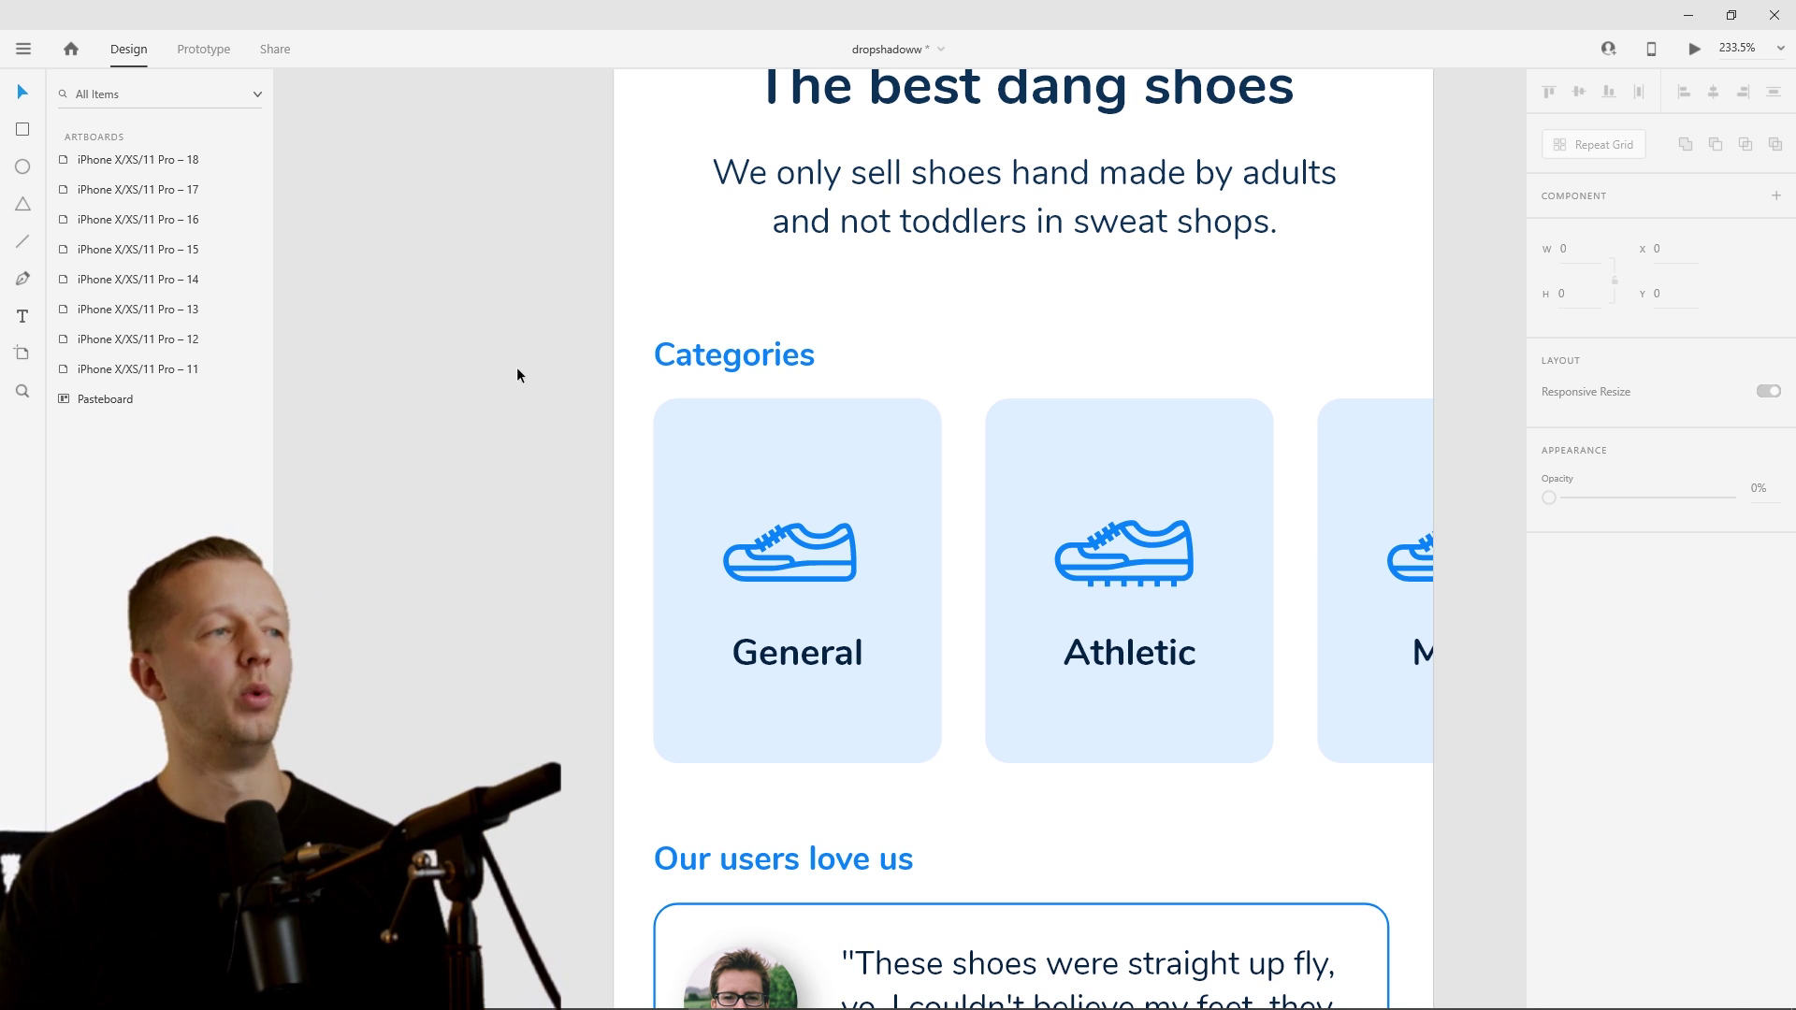
left_click_drag(963, 325, 1060, 352)
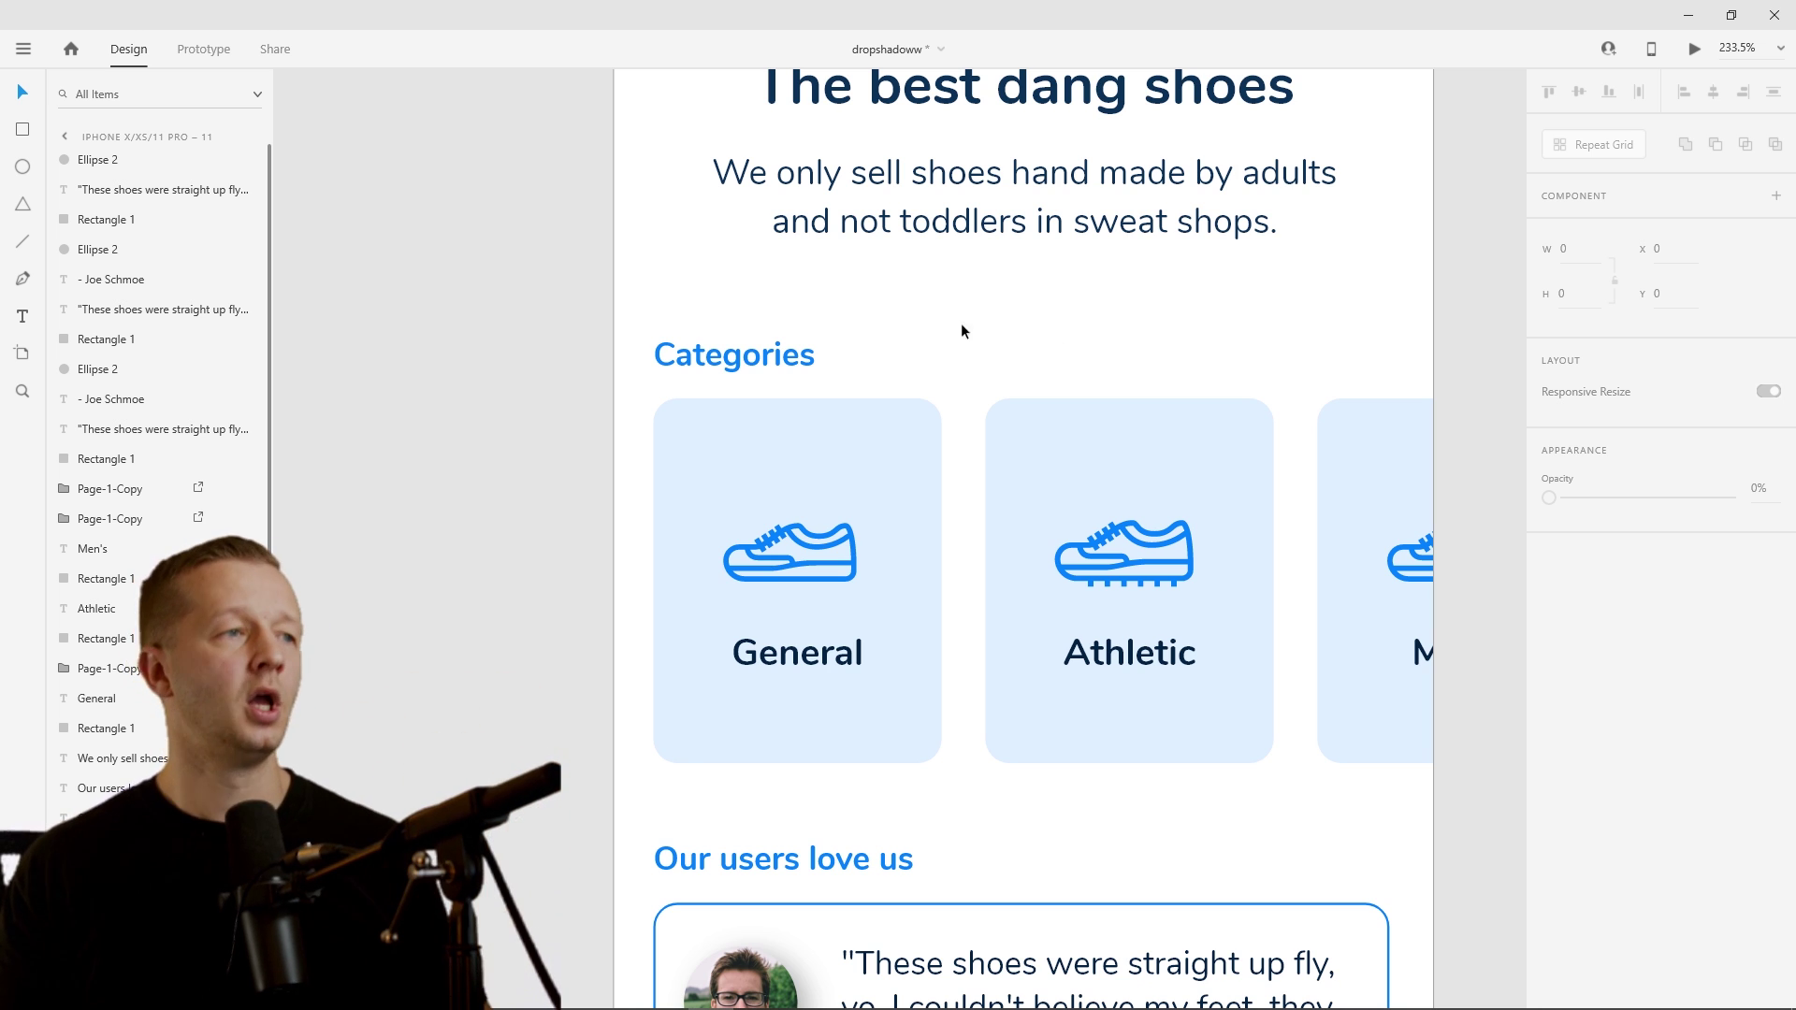
left_click_drag(1019, 322, 1018, 321)
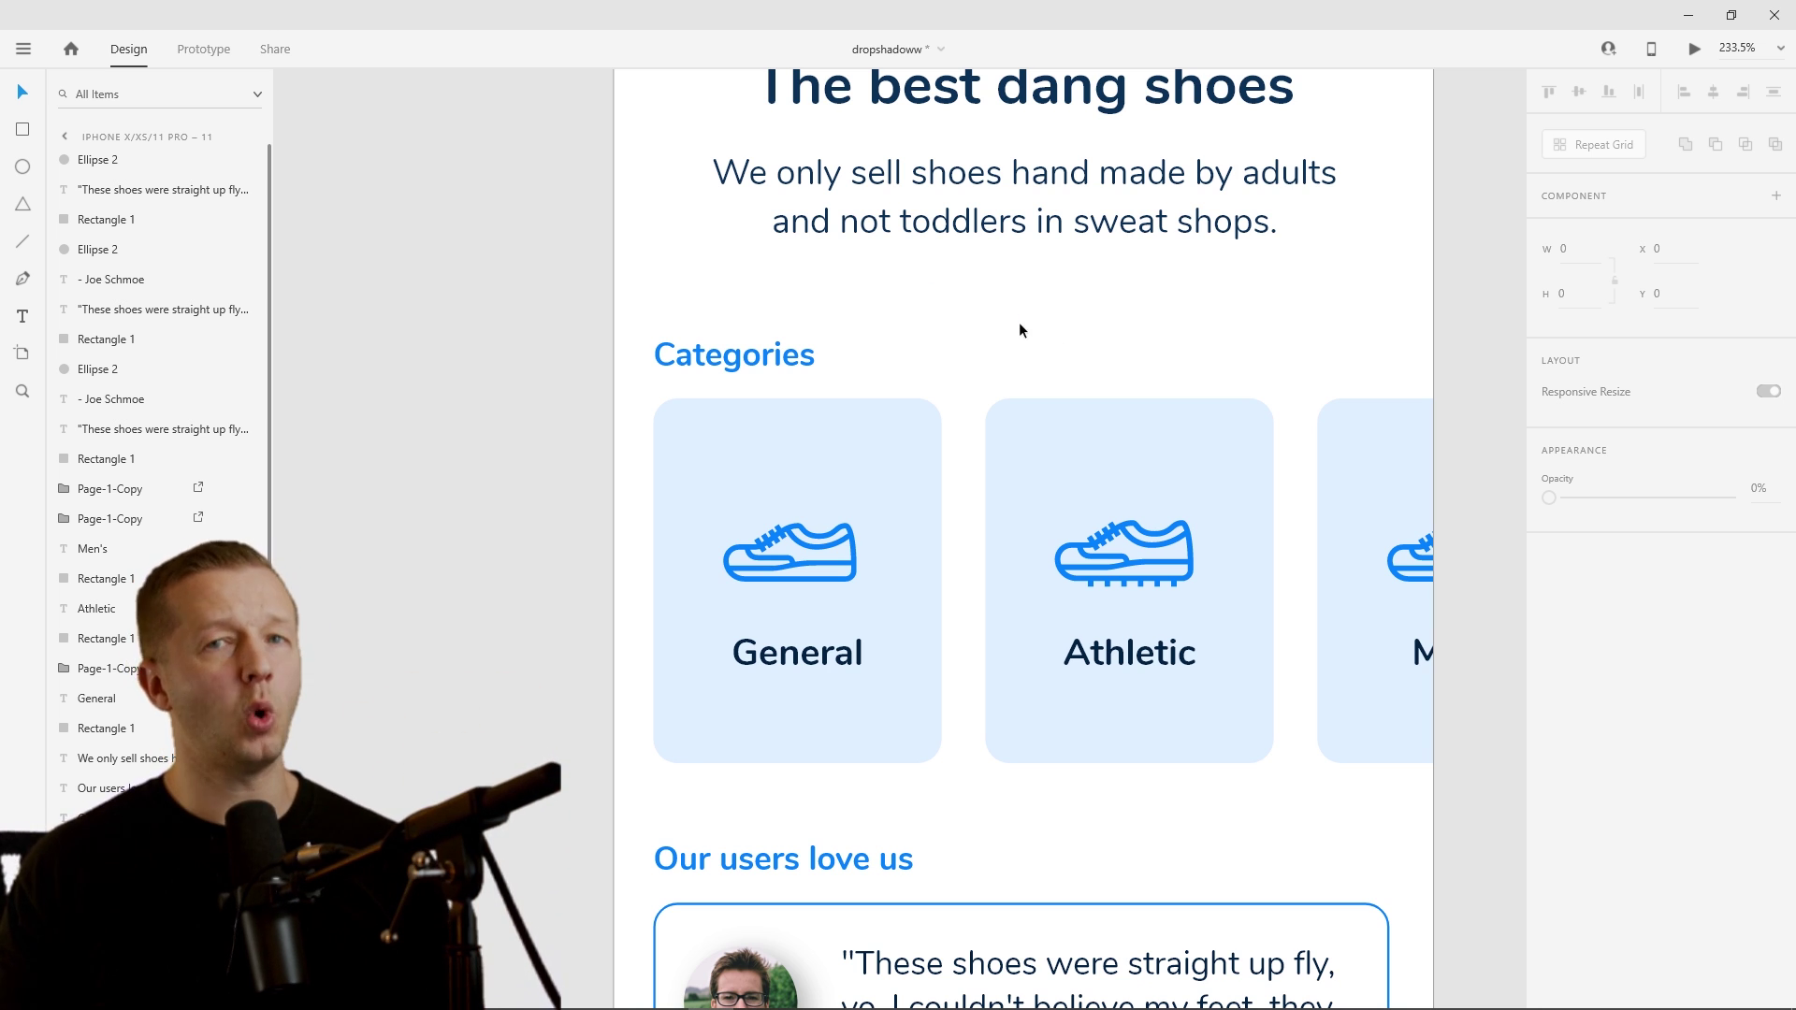
left_click(897, 451)
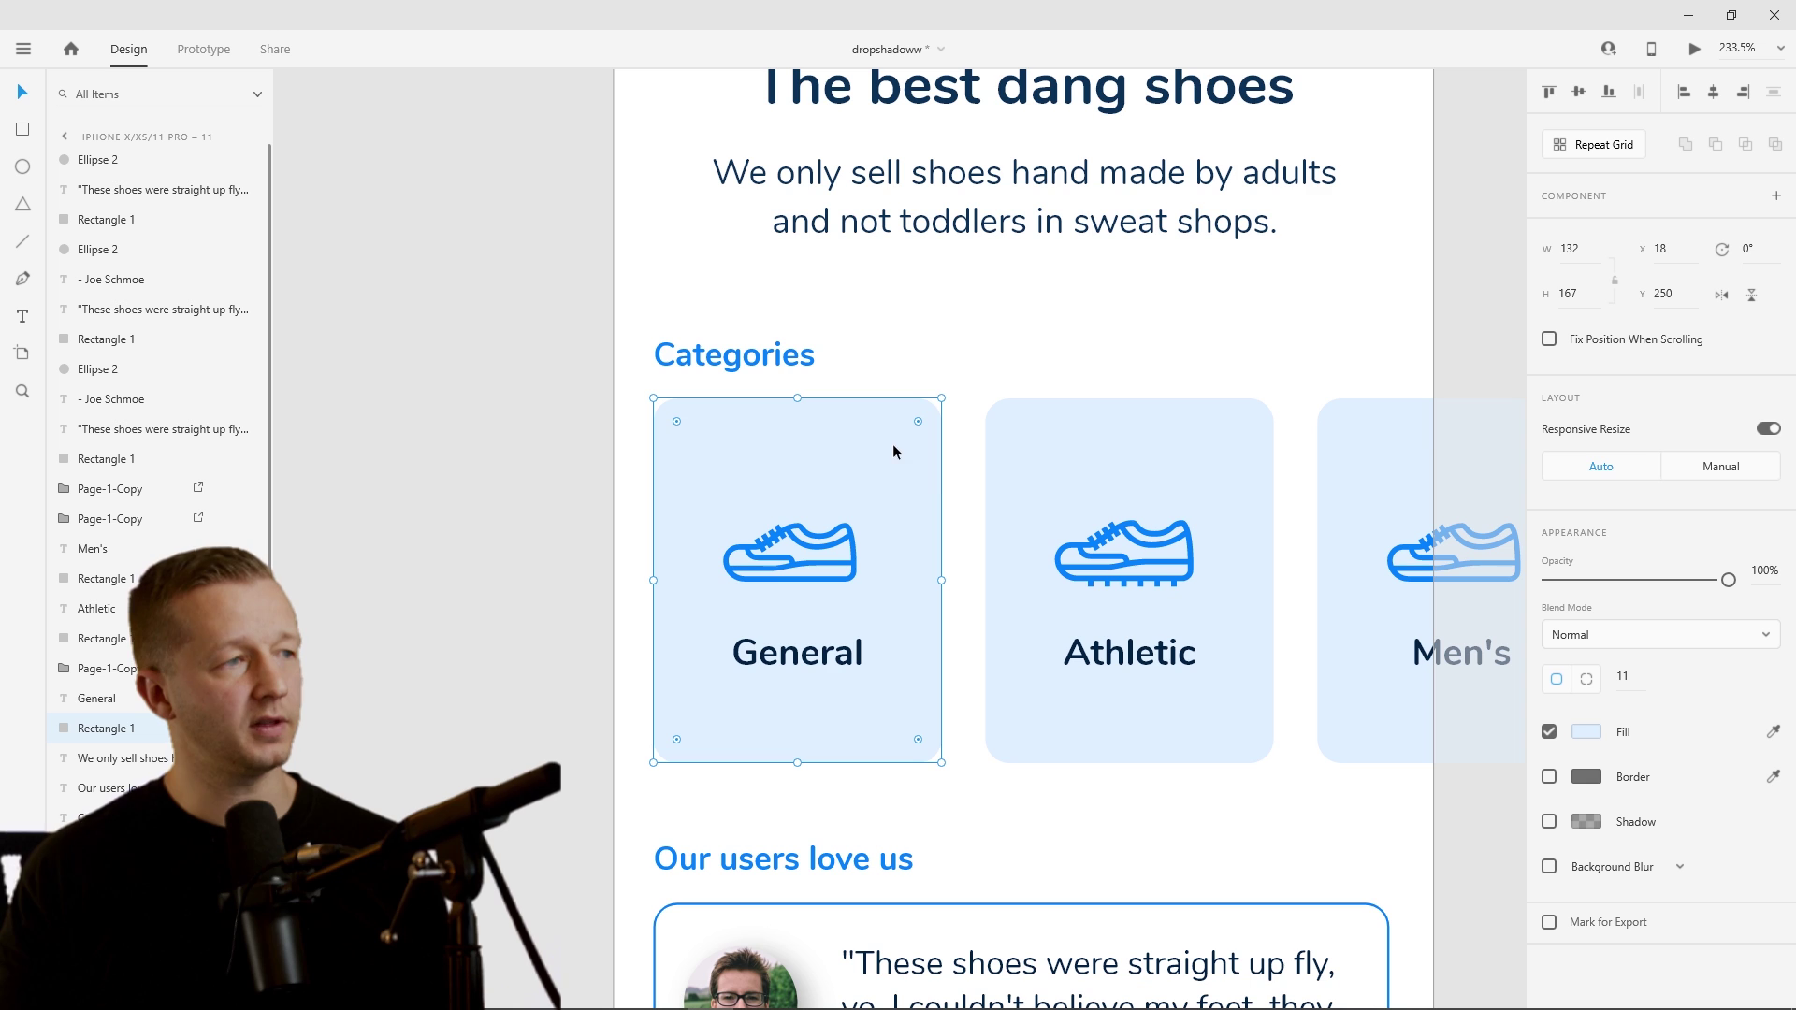
left_click(988, 343)
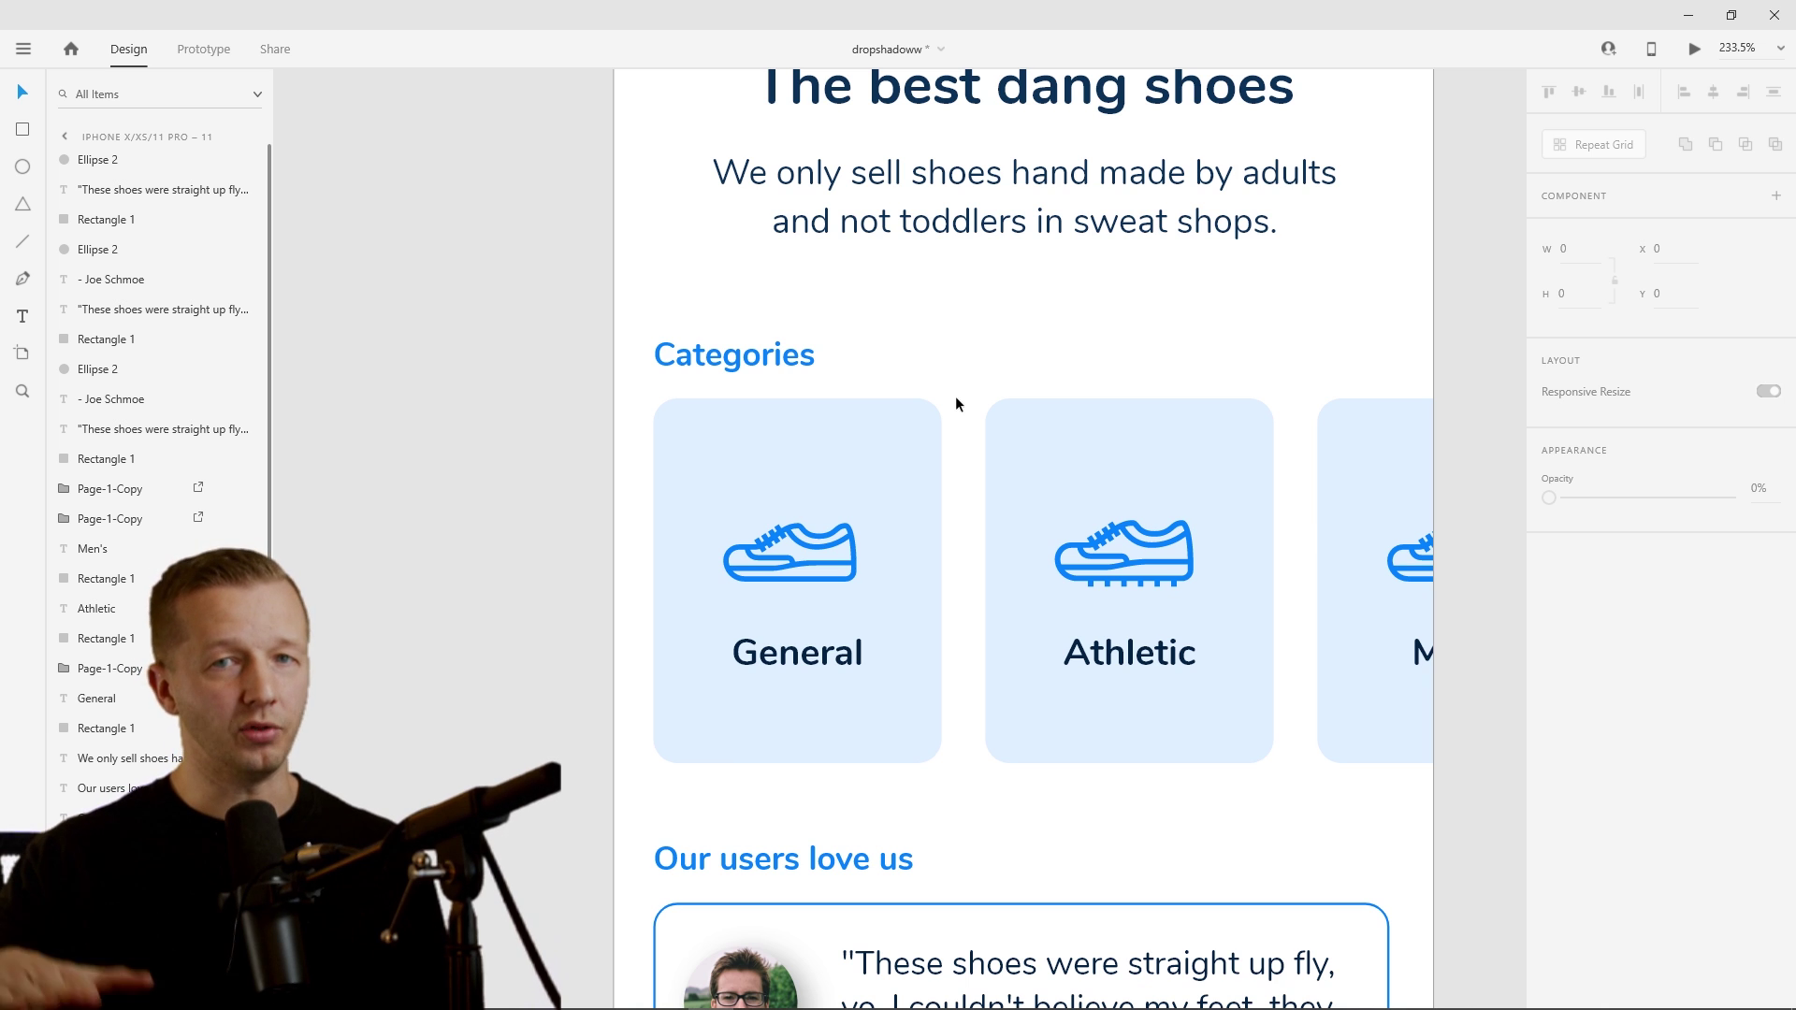
left_click(901, 447)
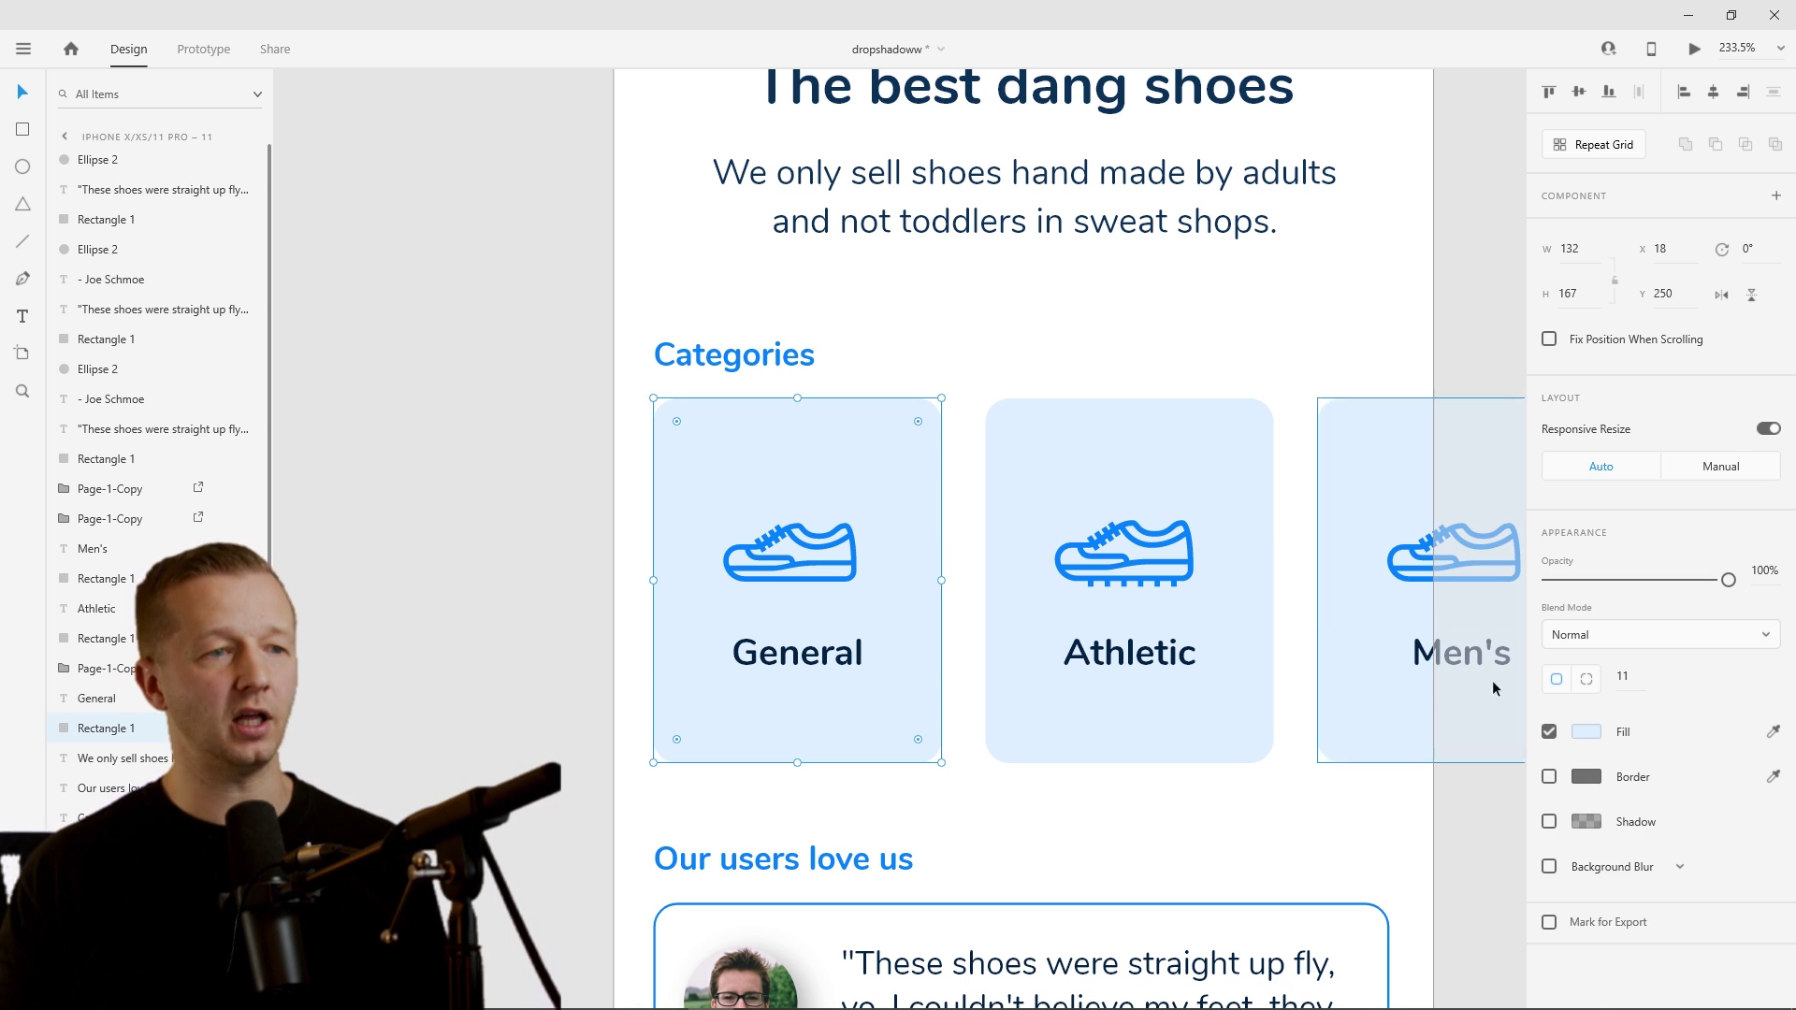
left_click(1586, 732)
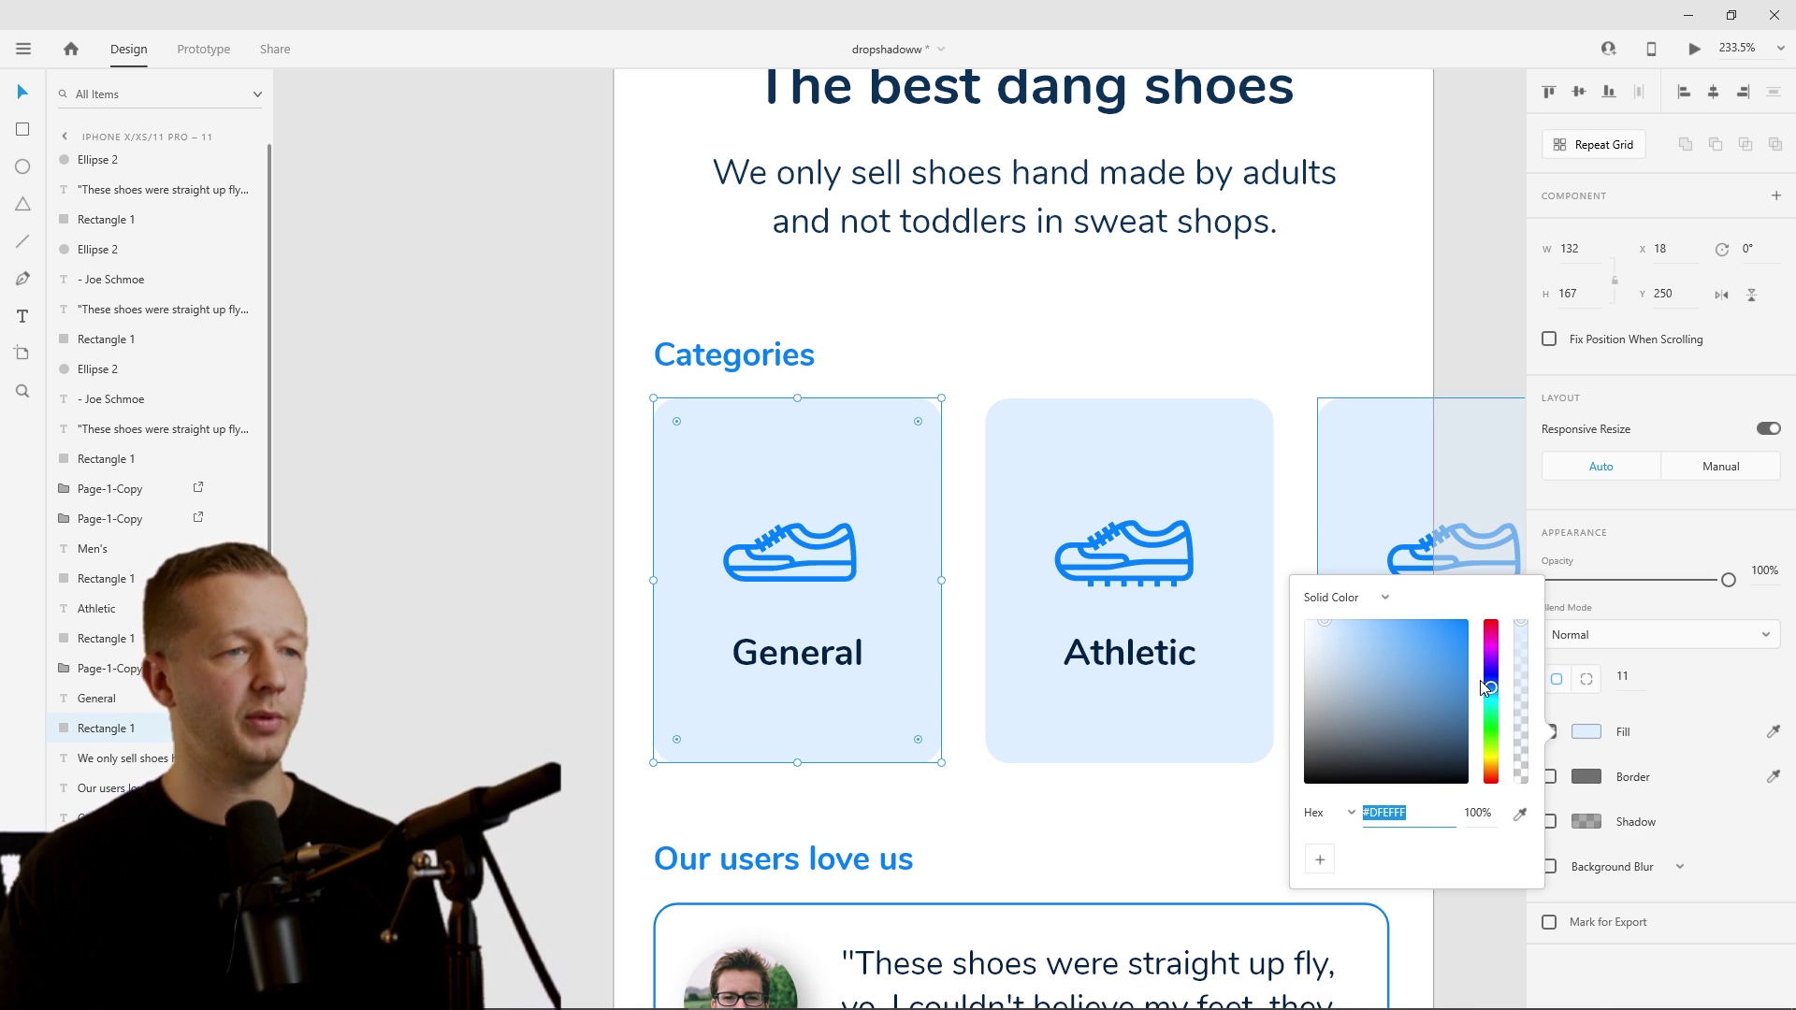
type("#006BD5")
key("Return")
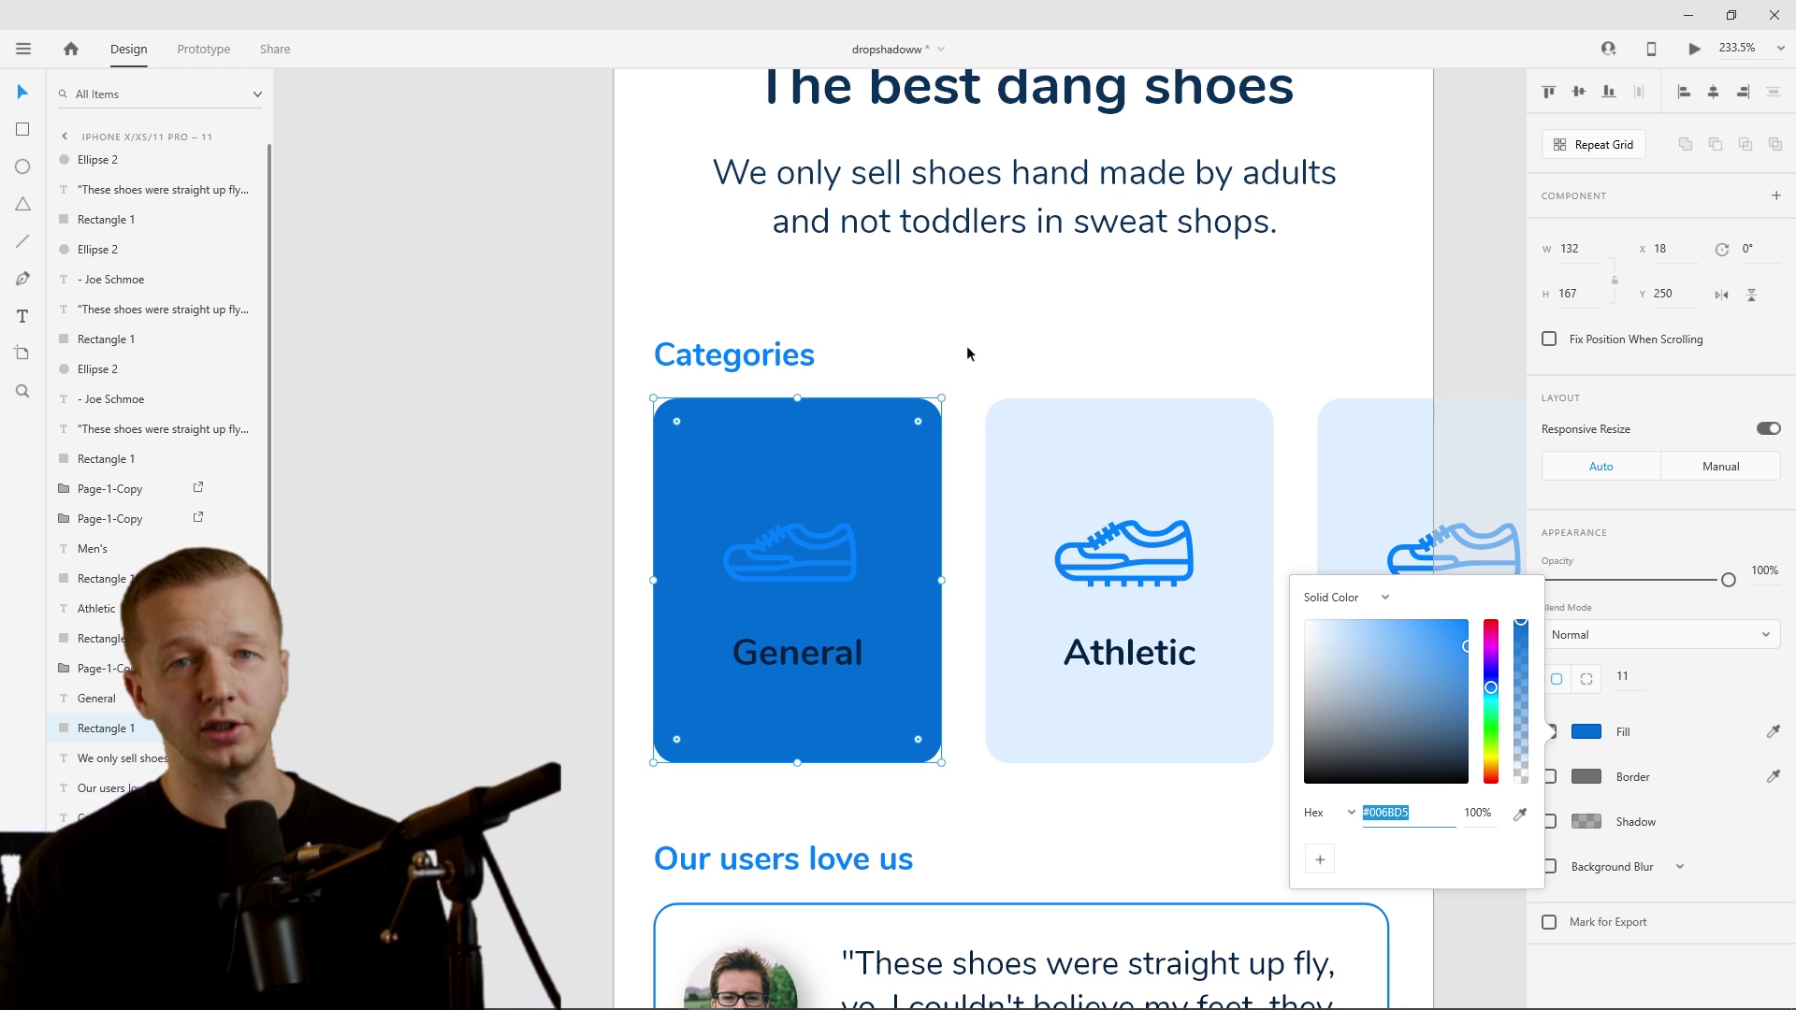
left_click(972, 329)
key("ctrl+z")
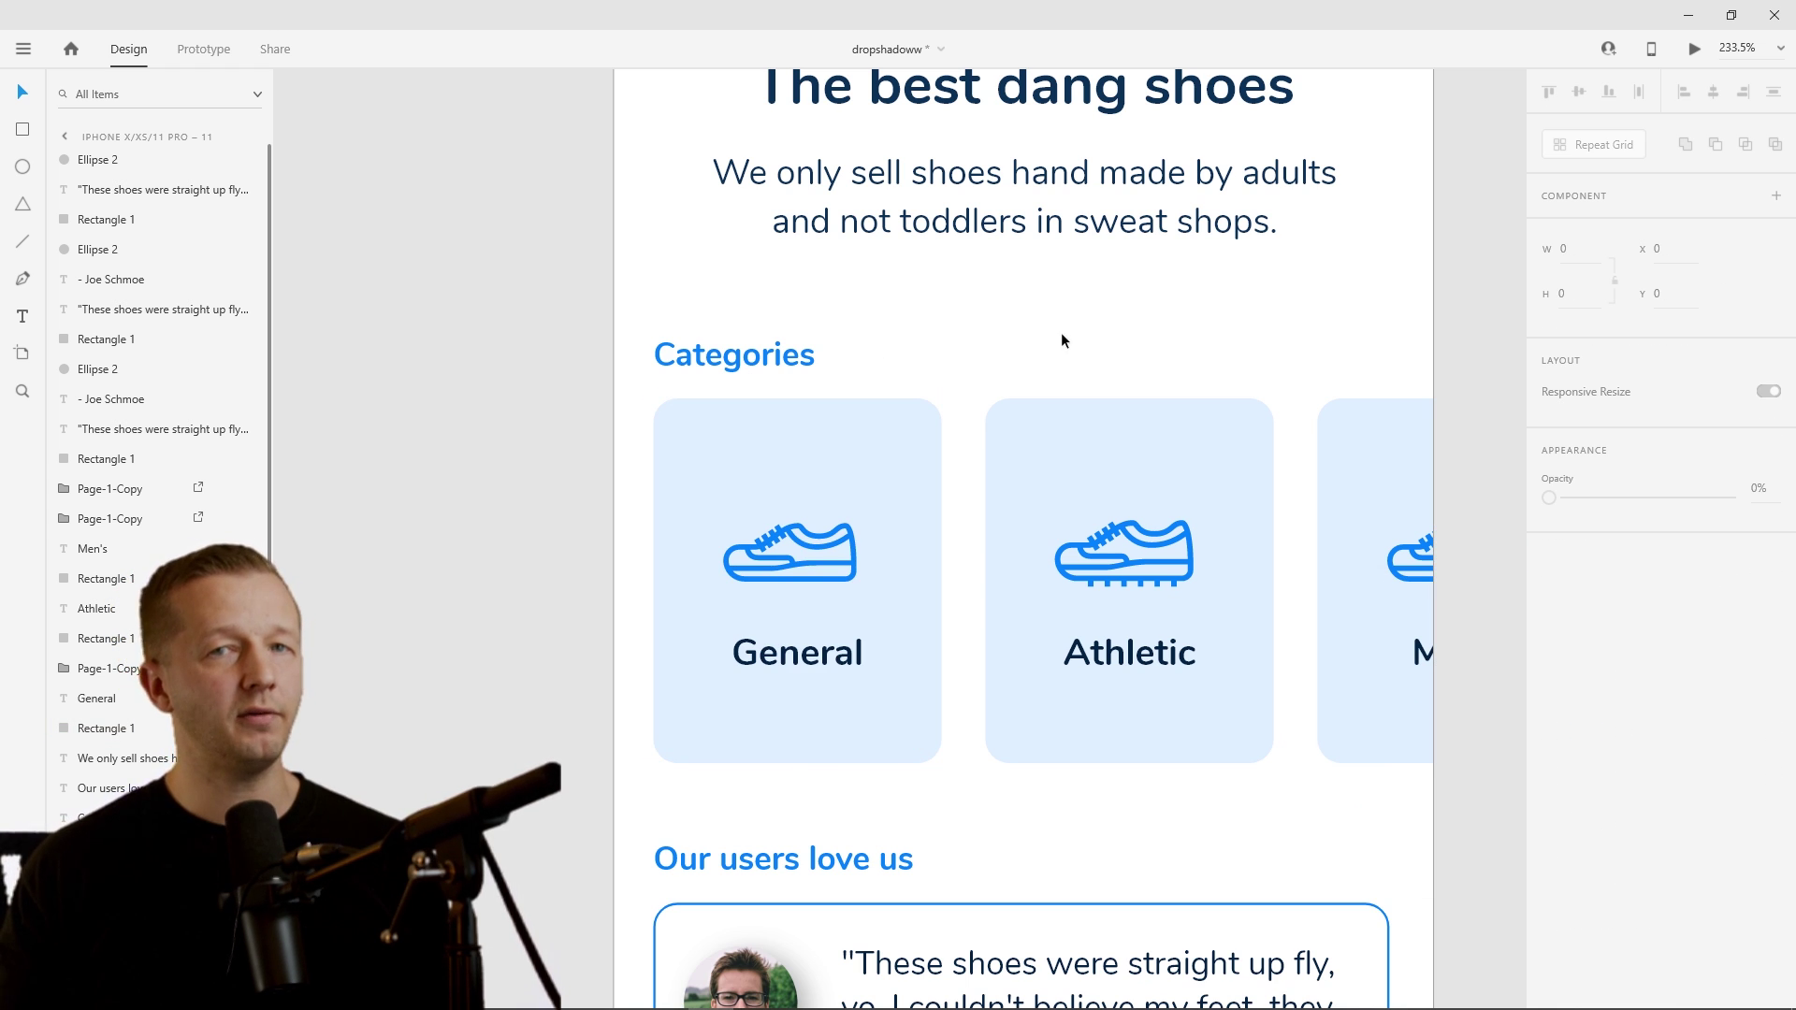
left_click(934, 411)
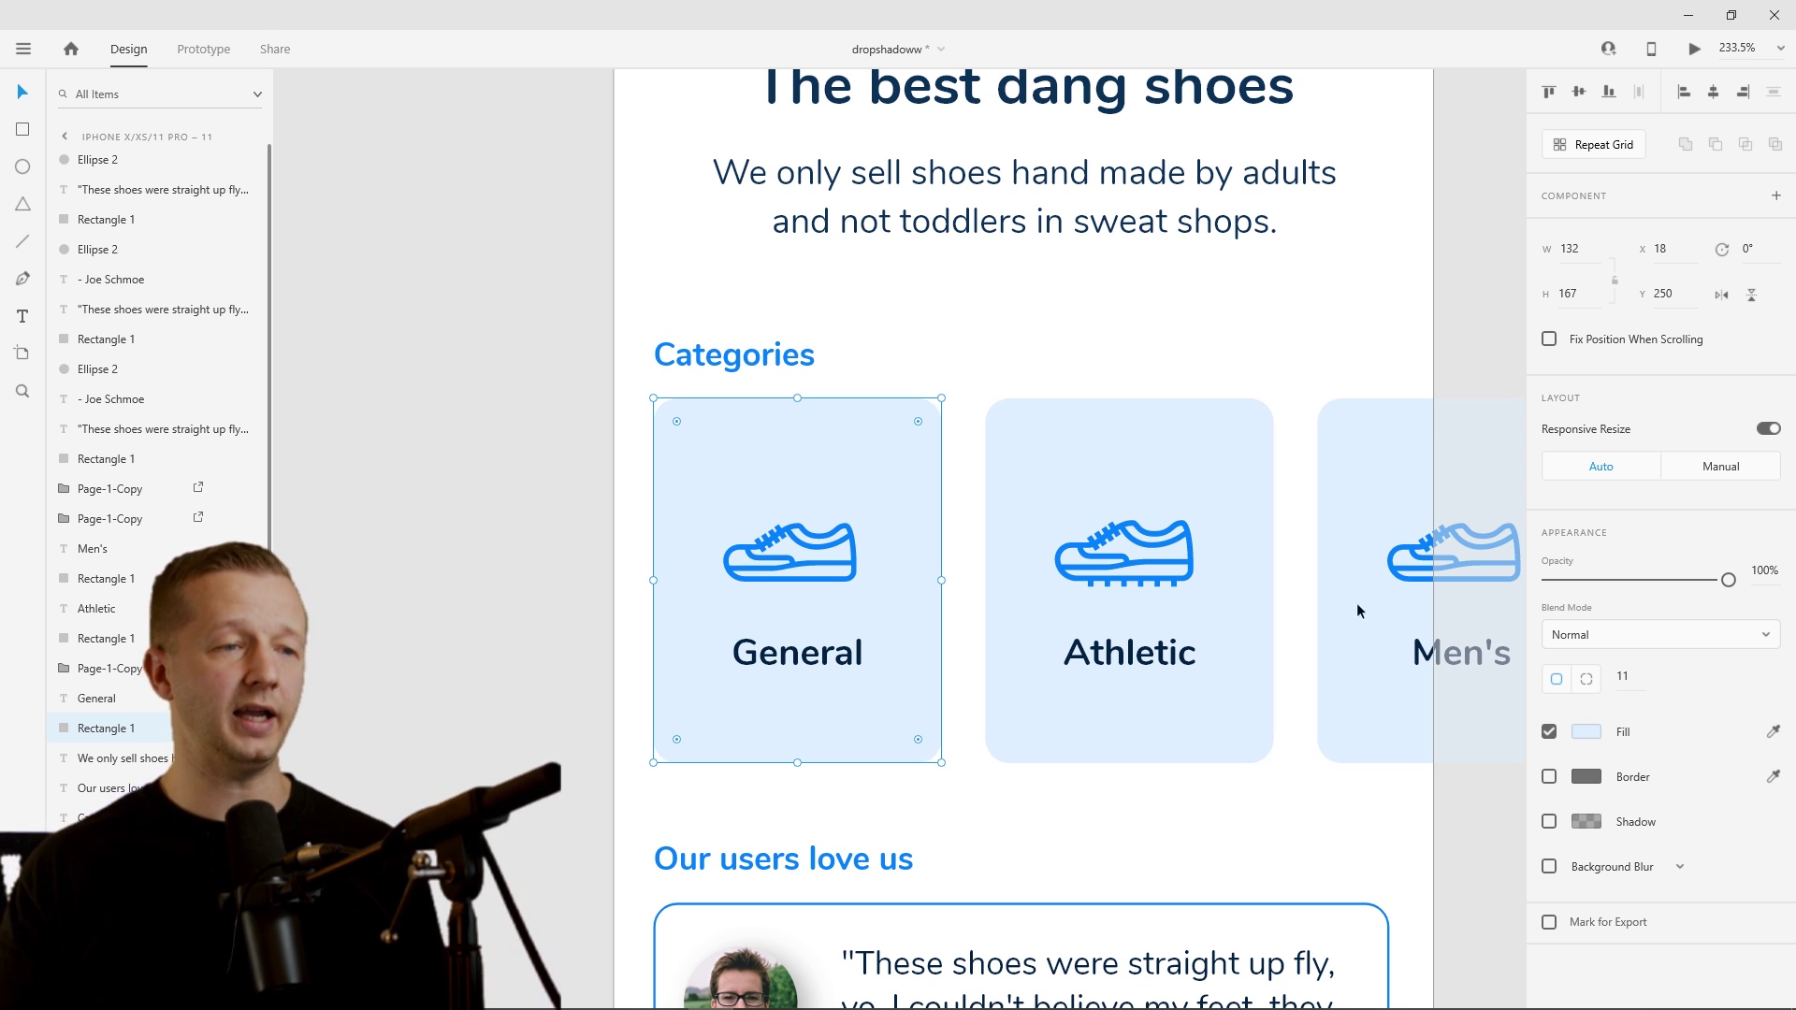
- Apply a drop shadow to the General and Athletic category cards
left_click(1549, 823)
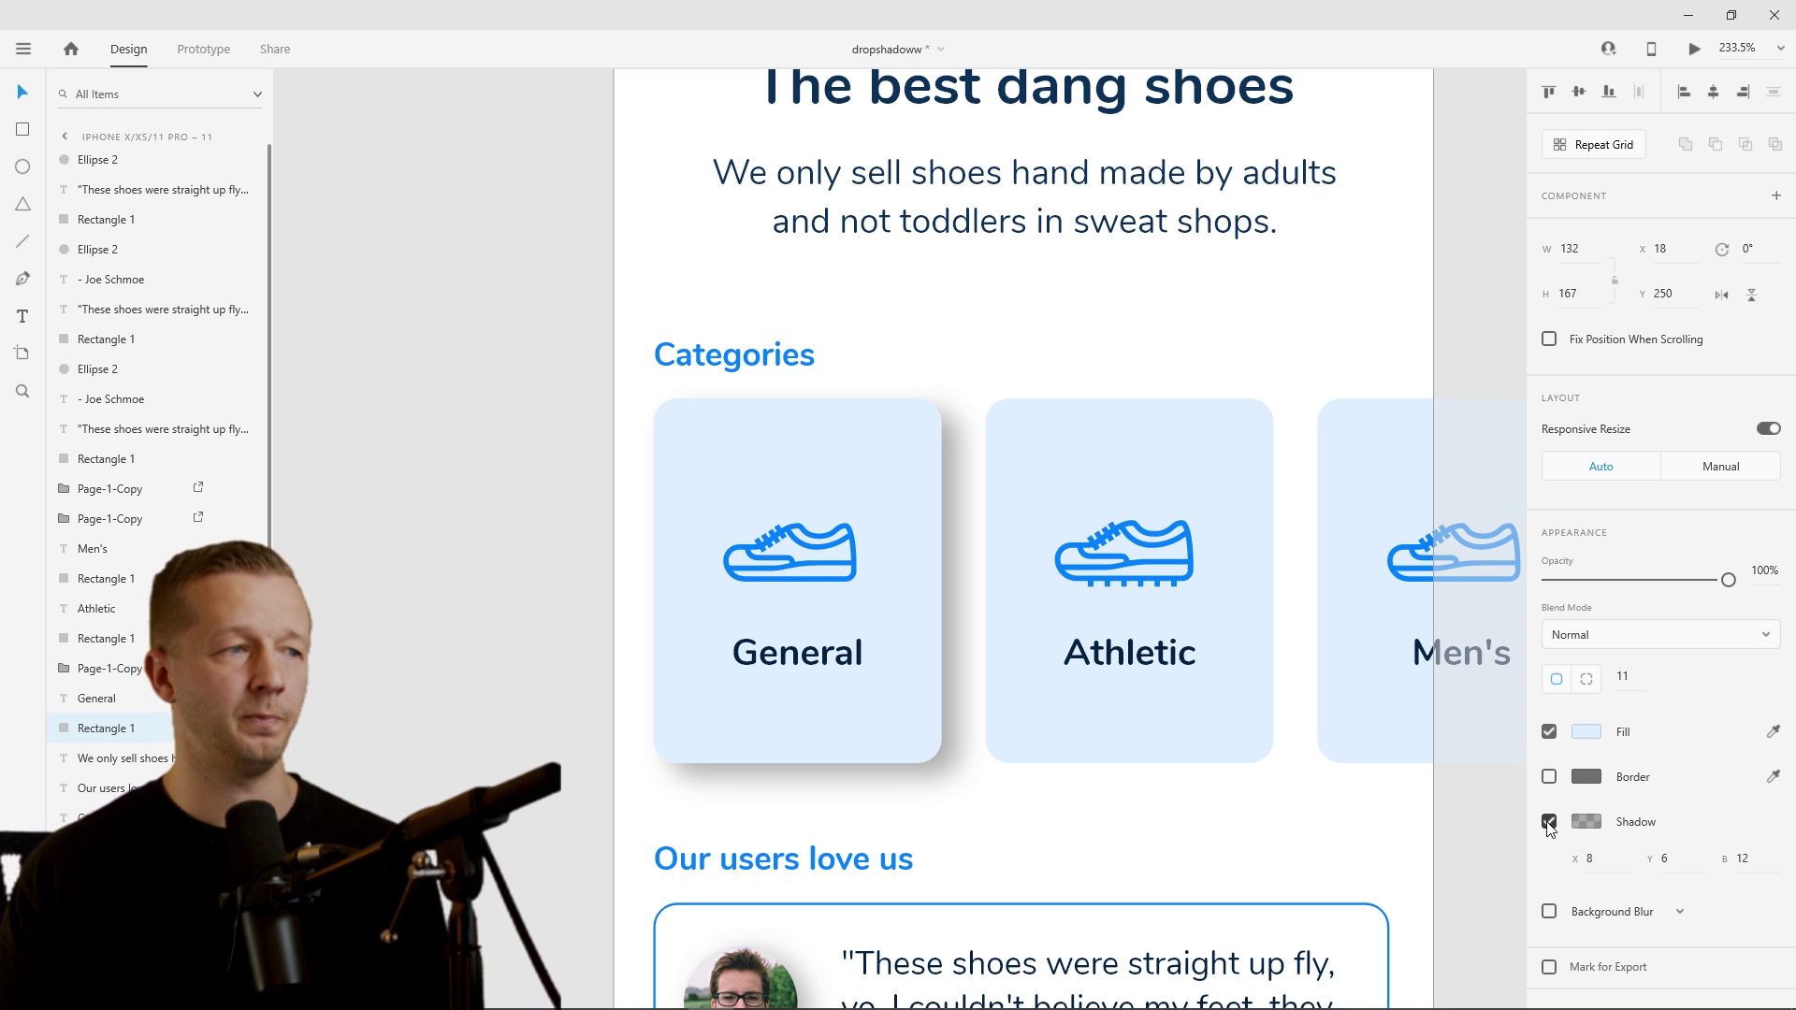
left_click(1549, 823)
left_click(1094, 445, "shift")
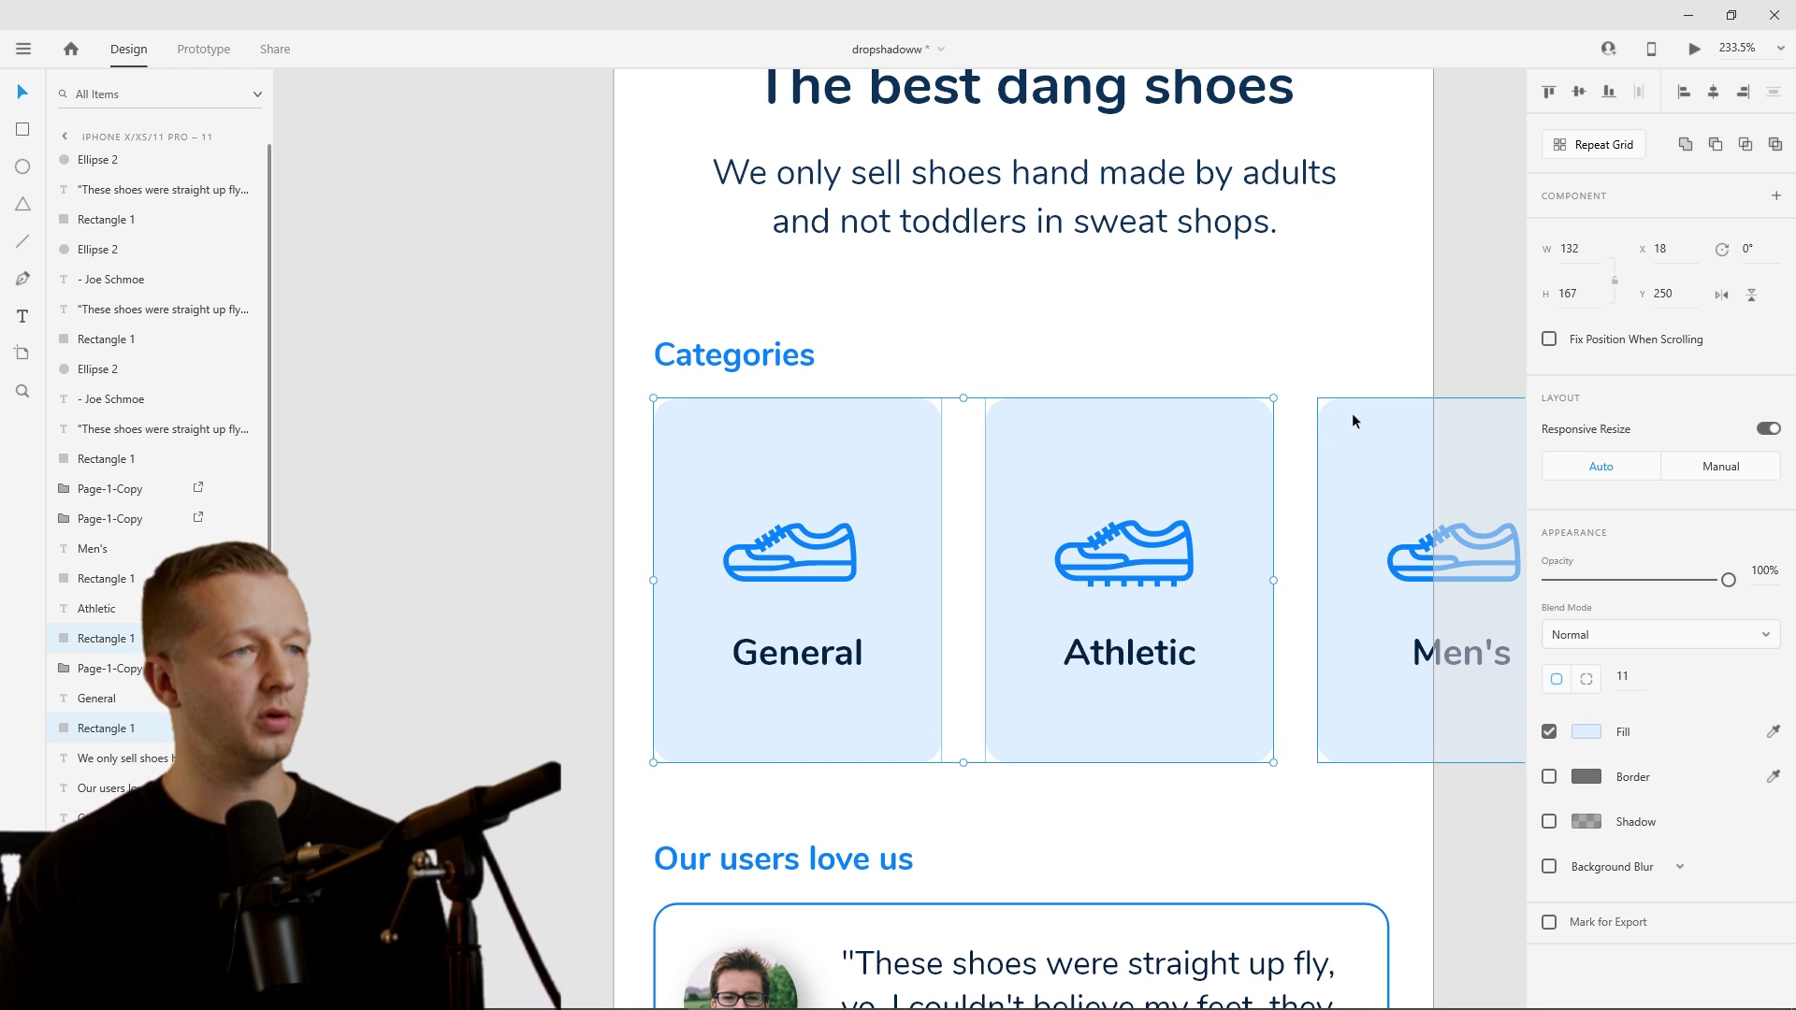
left_click(1548, 822)
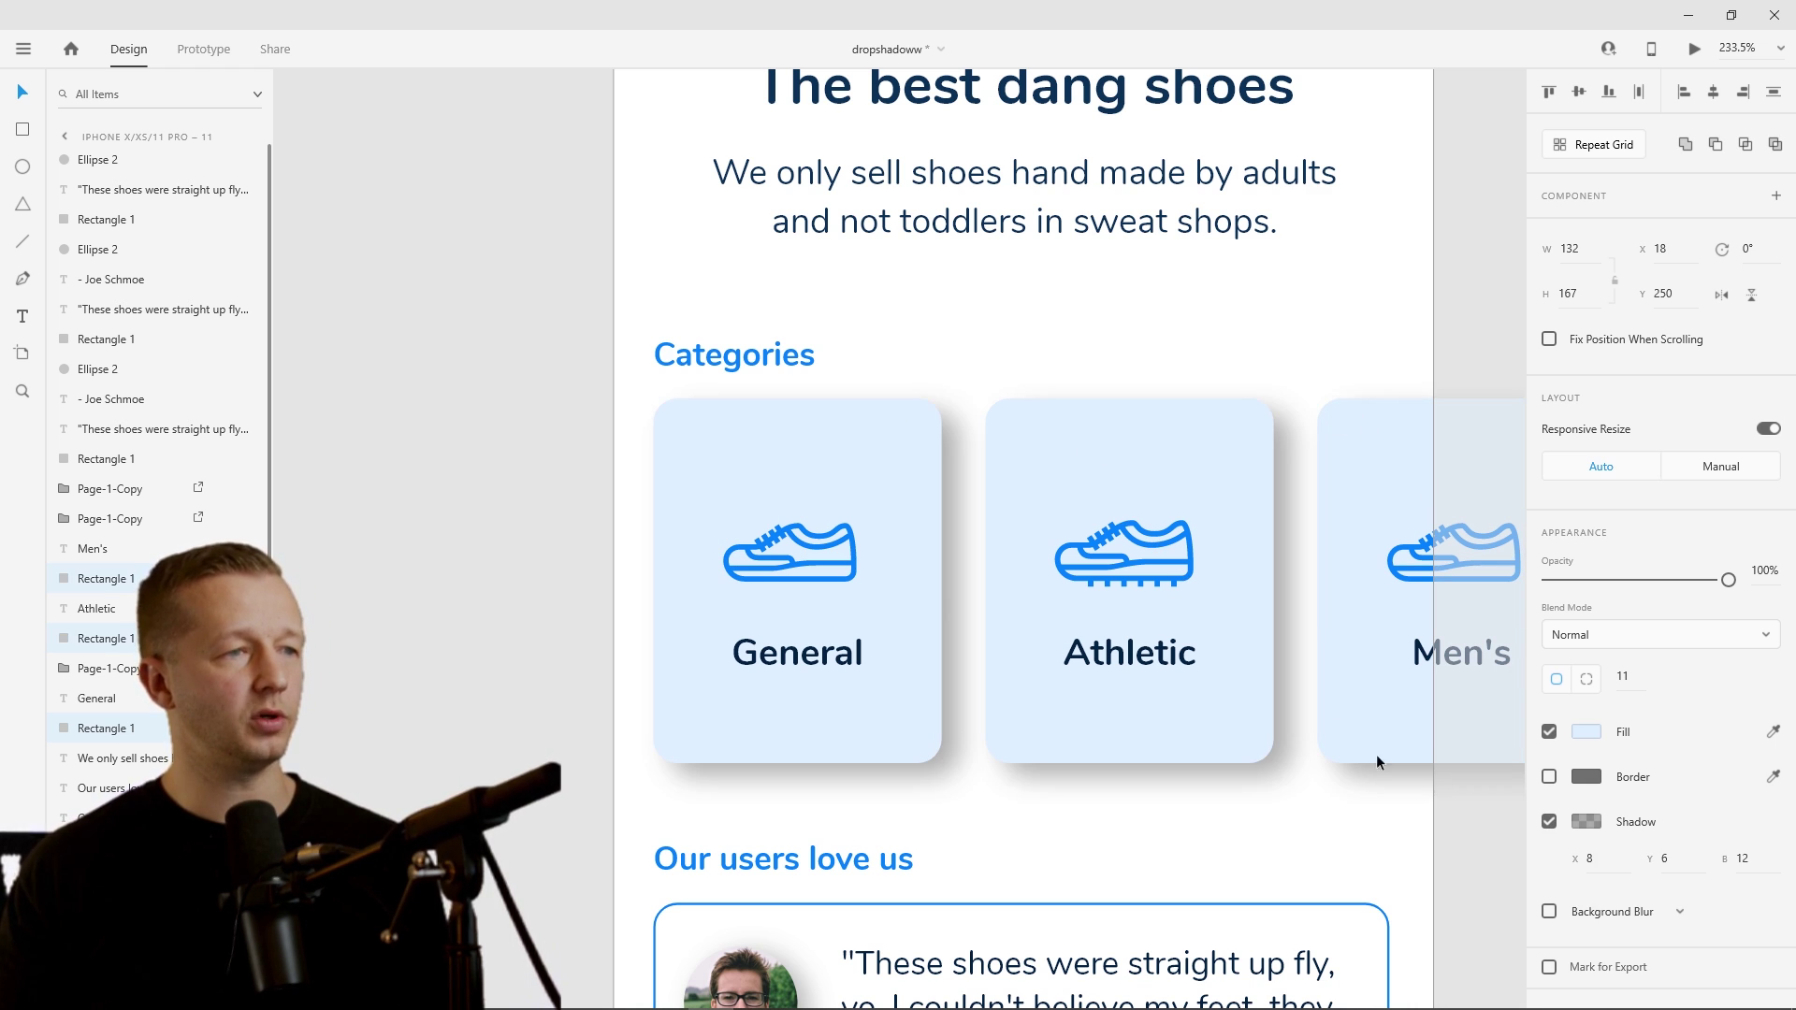
scroll(1375, 754, "down", 4)
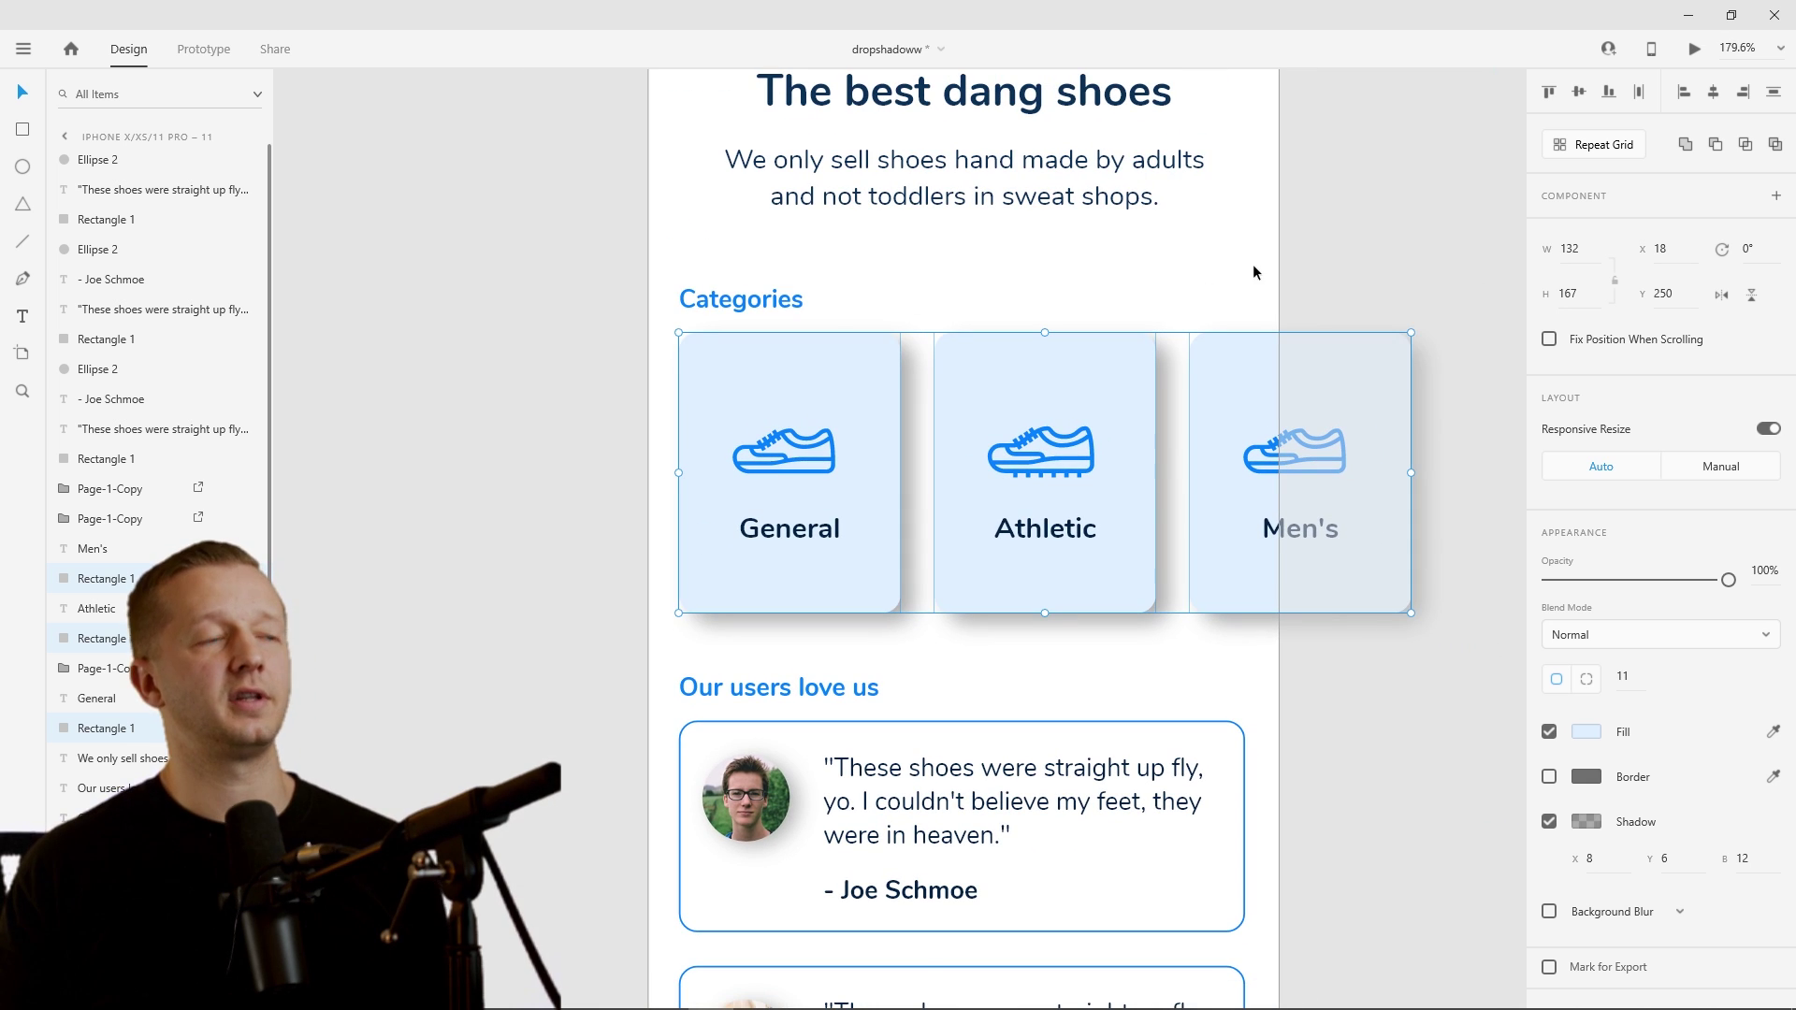
left_click(1429, 327)
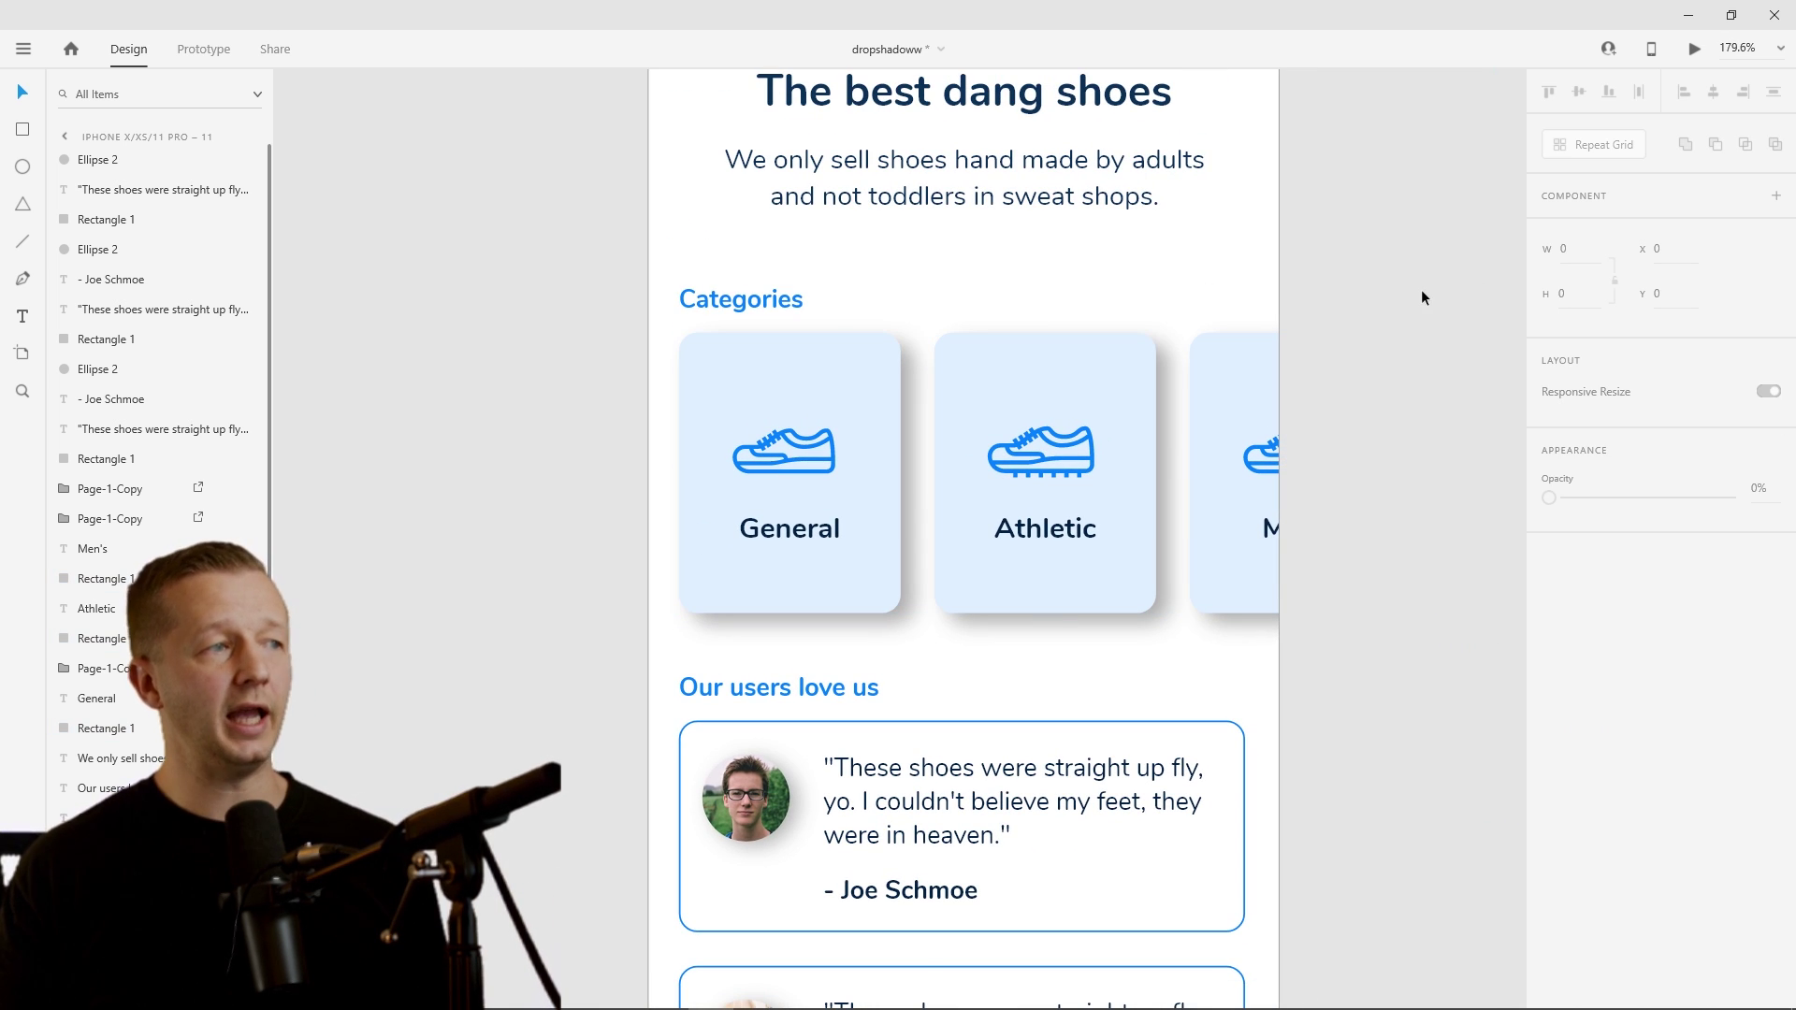
- Test a 0-blur hard shadow on the General, Athletic and Men's cards, then undo to blur 12
left_click(888, 379)
left_click(978, 372, "shift")
left_click(1238, 358, "shift")
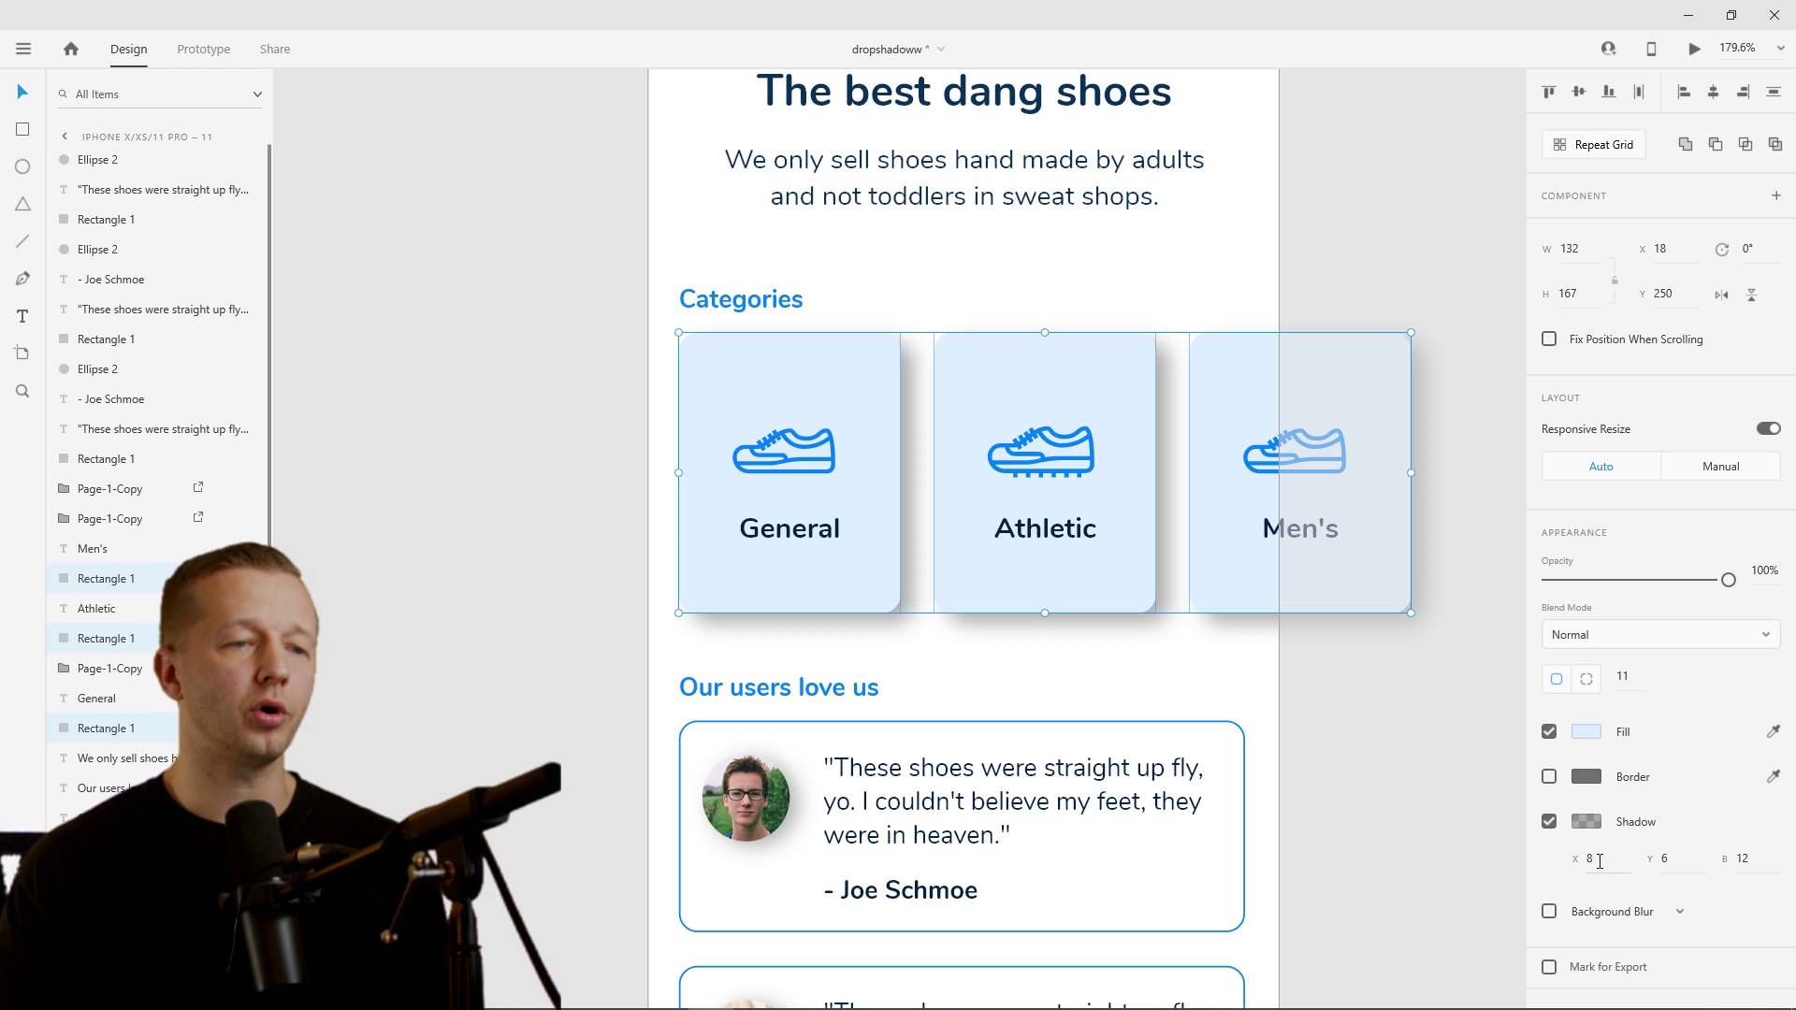
left_click(1741, 858)
type("2")
key("Return")
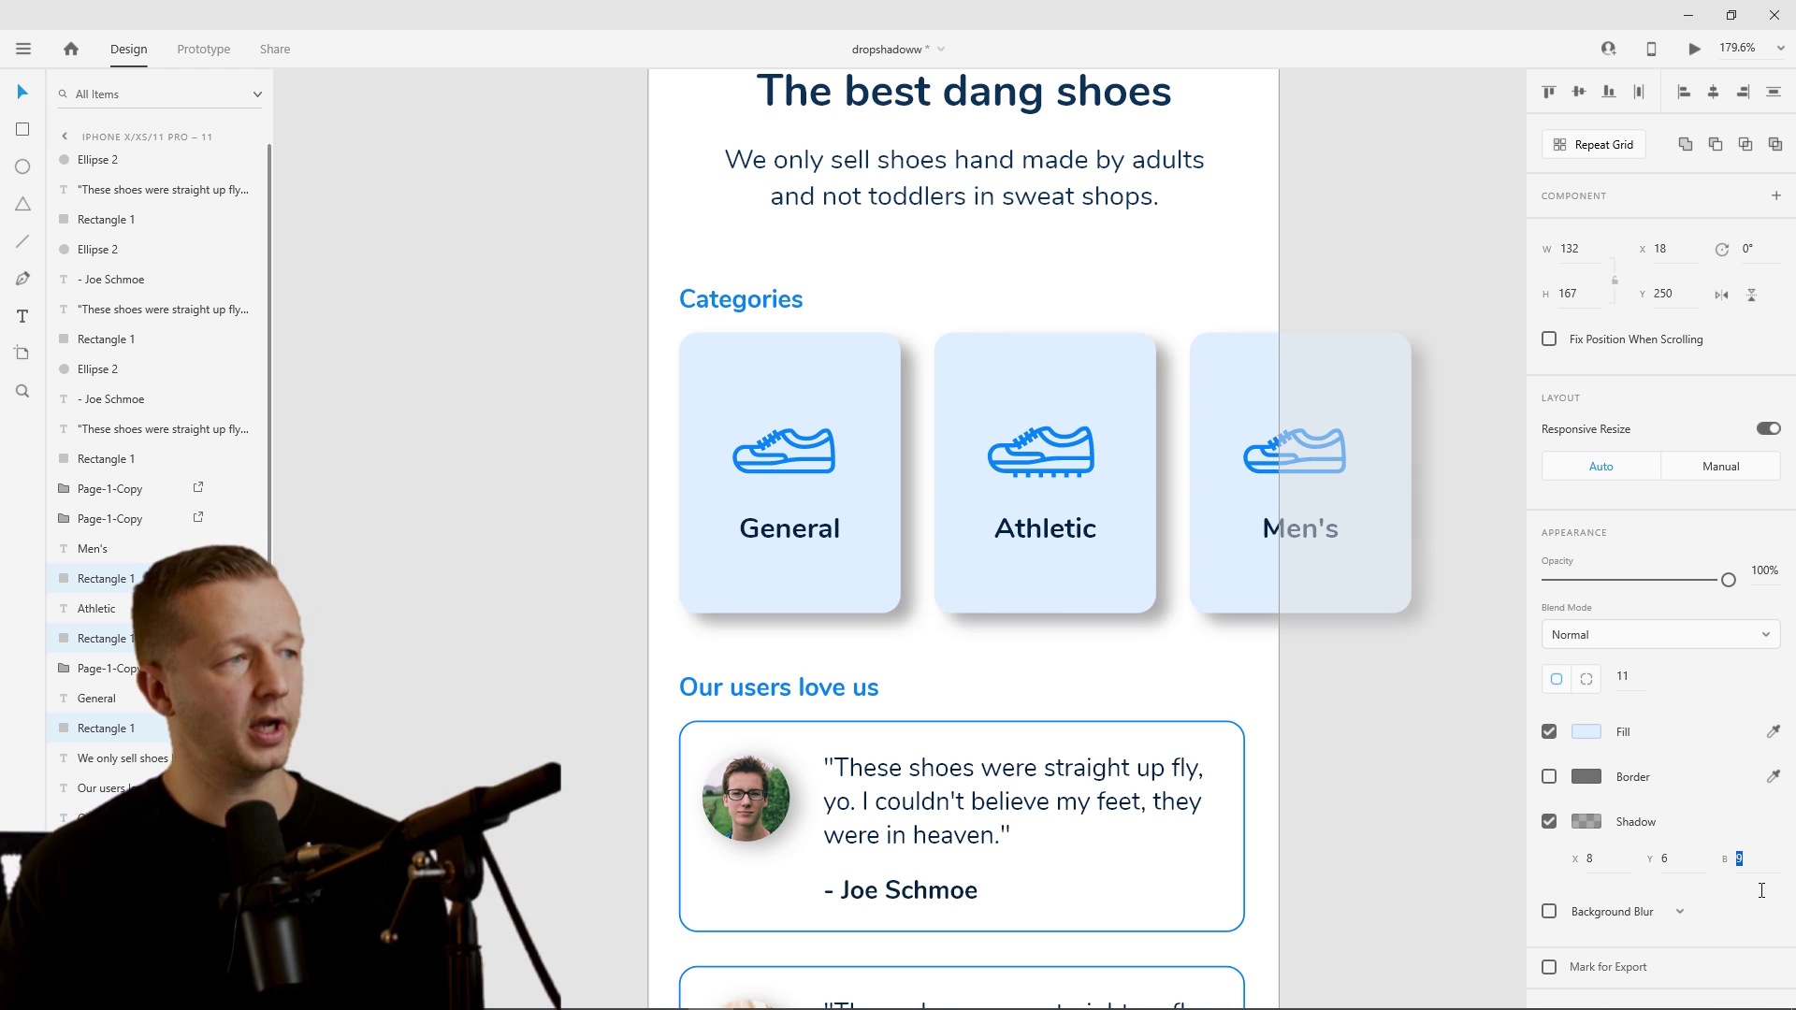
type("0")
key("Return")
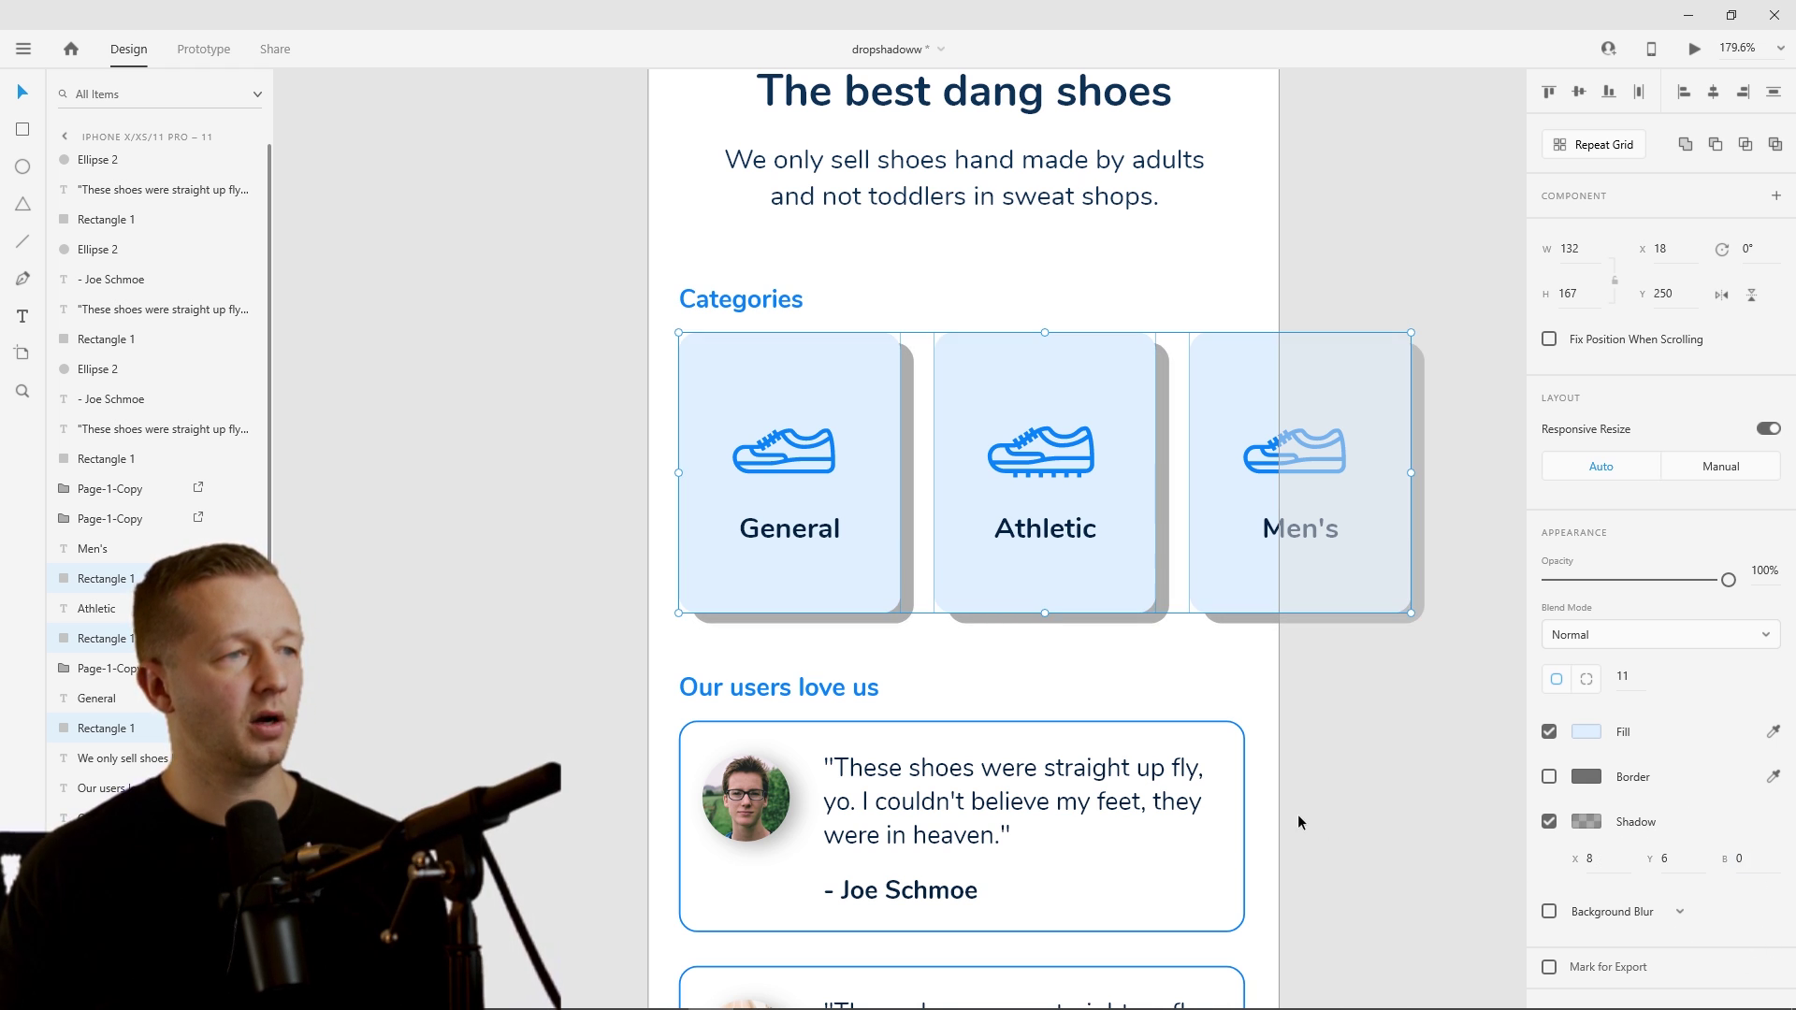
key("ctrl+z")
key("ctrl+z")
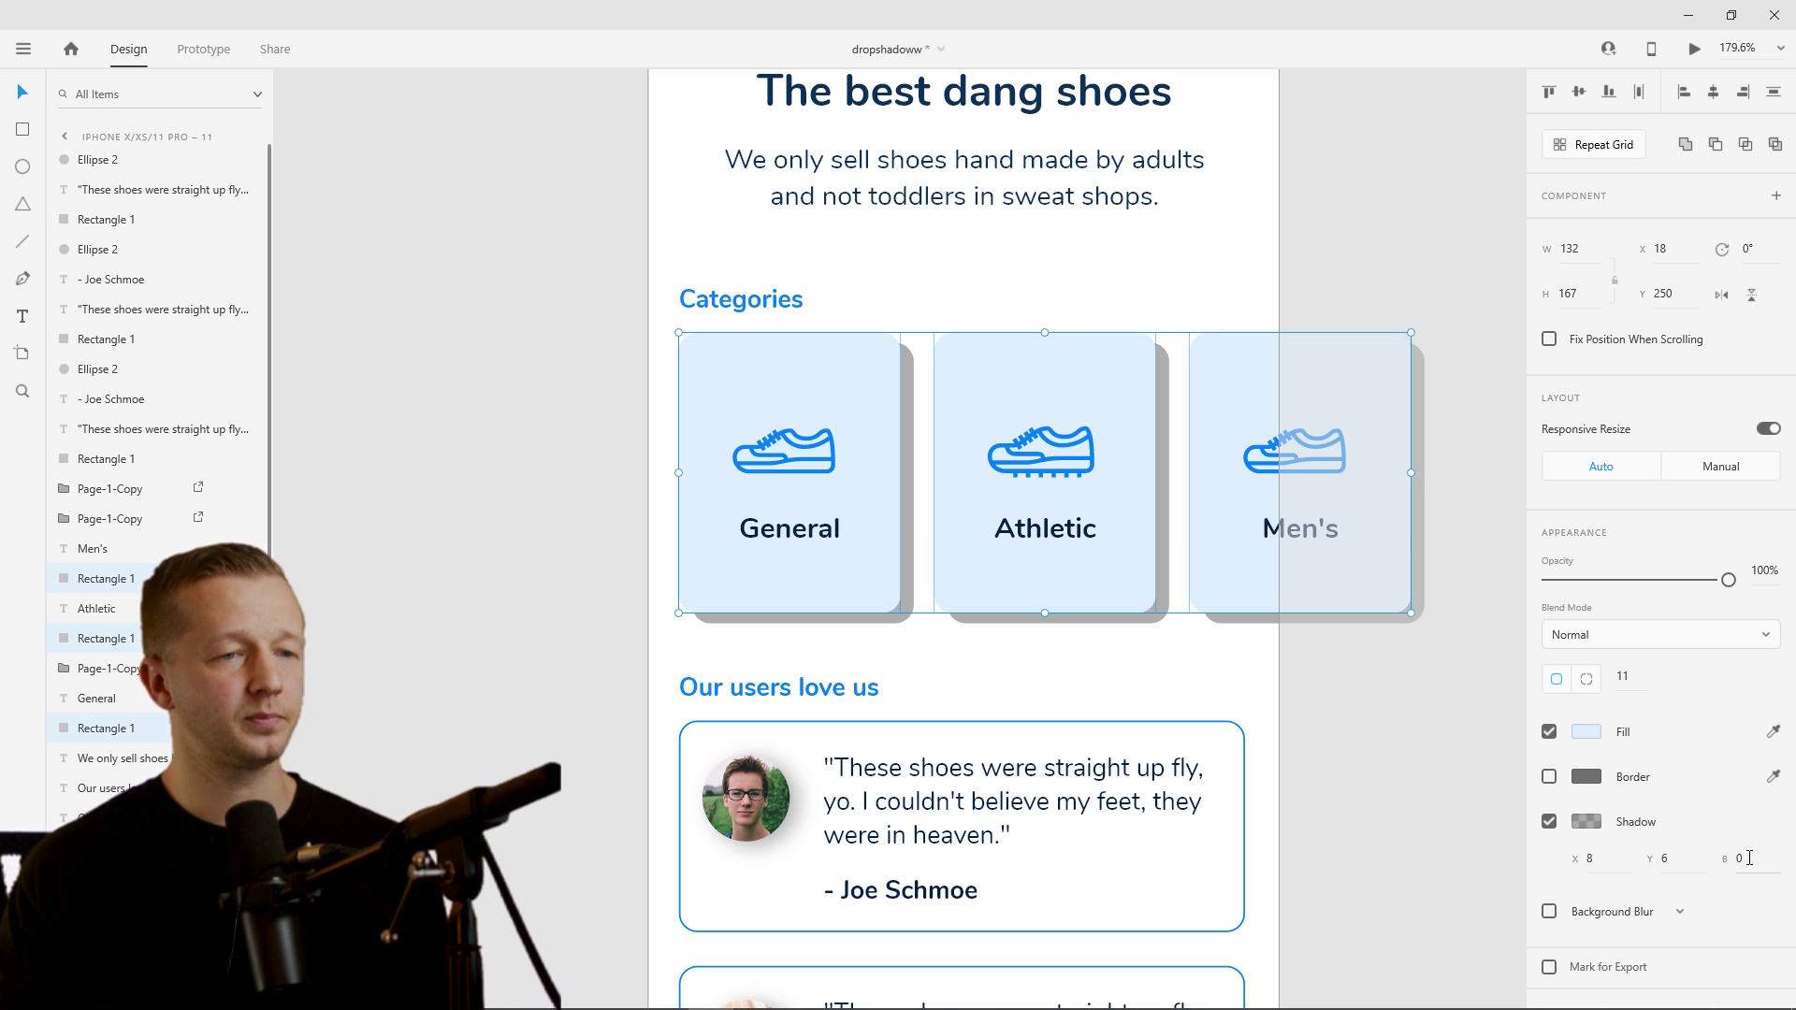
- Make the card shadows far more transparent and reselect the three category cards
left_click(1590, 823)
left_click_drag(1521, 810, 1522, 849)
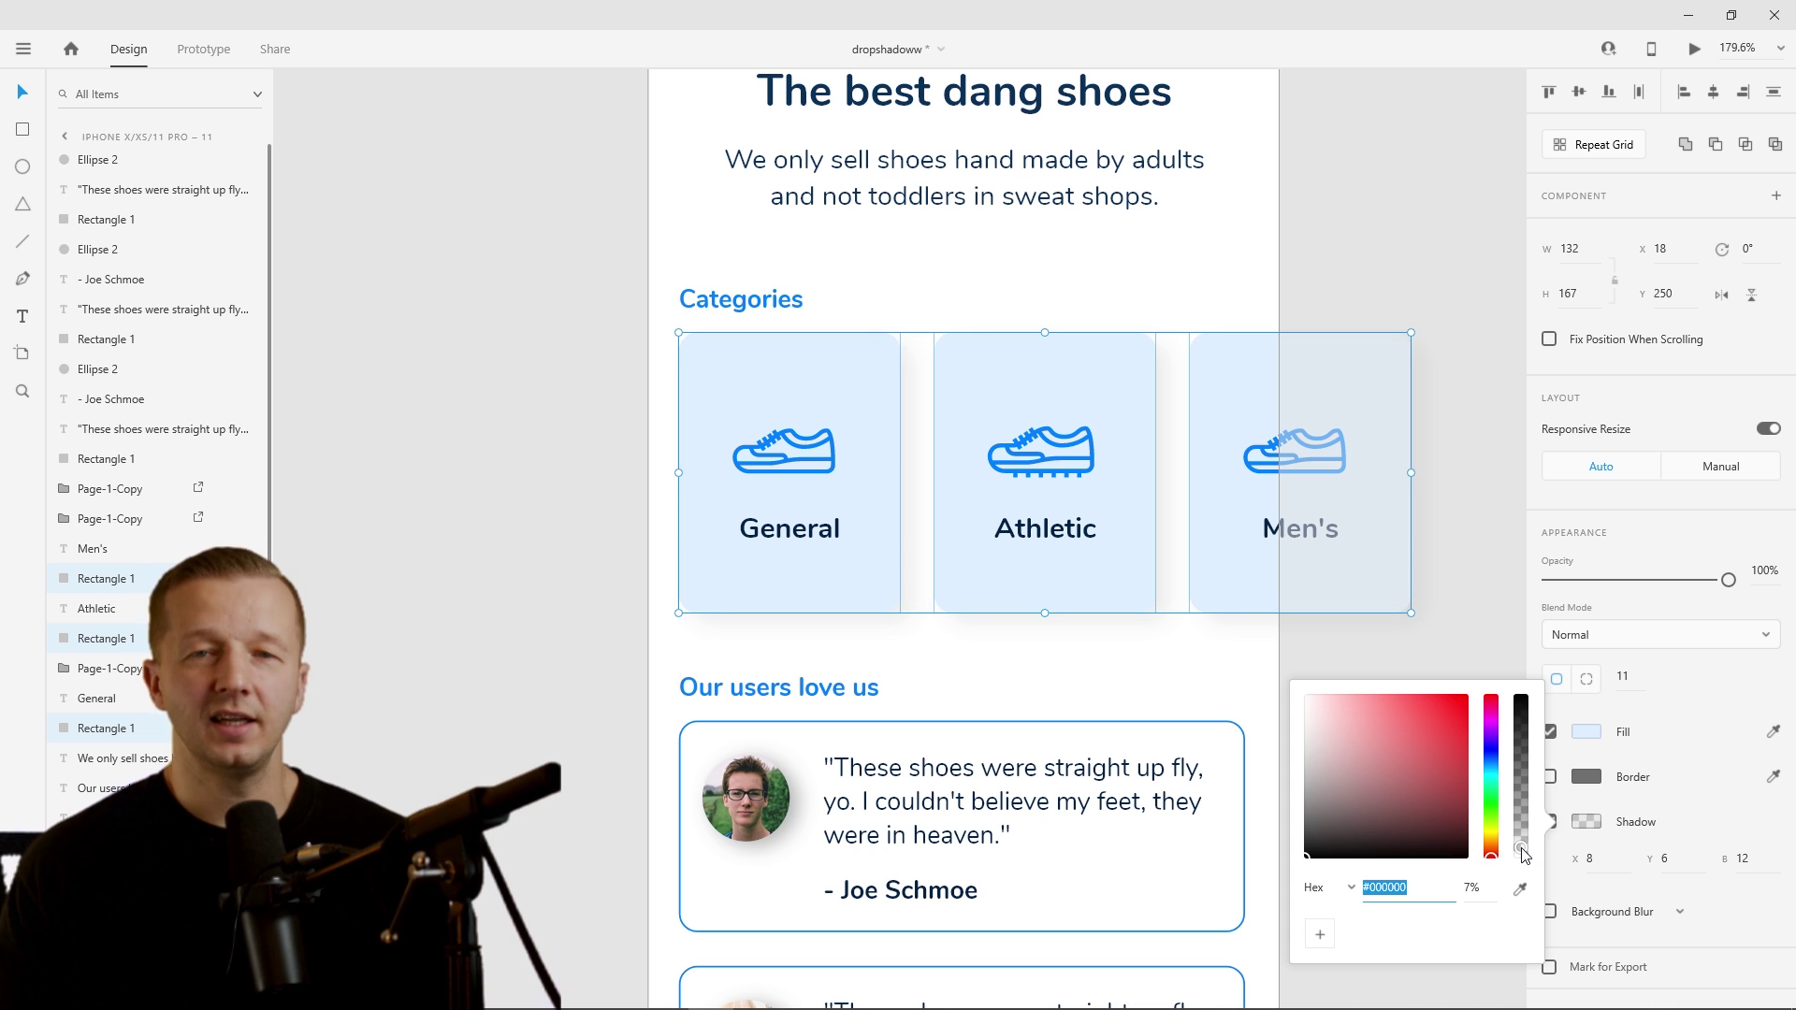
left_click(1456, 622)
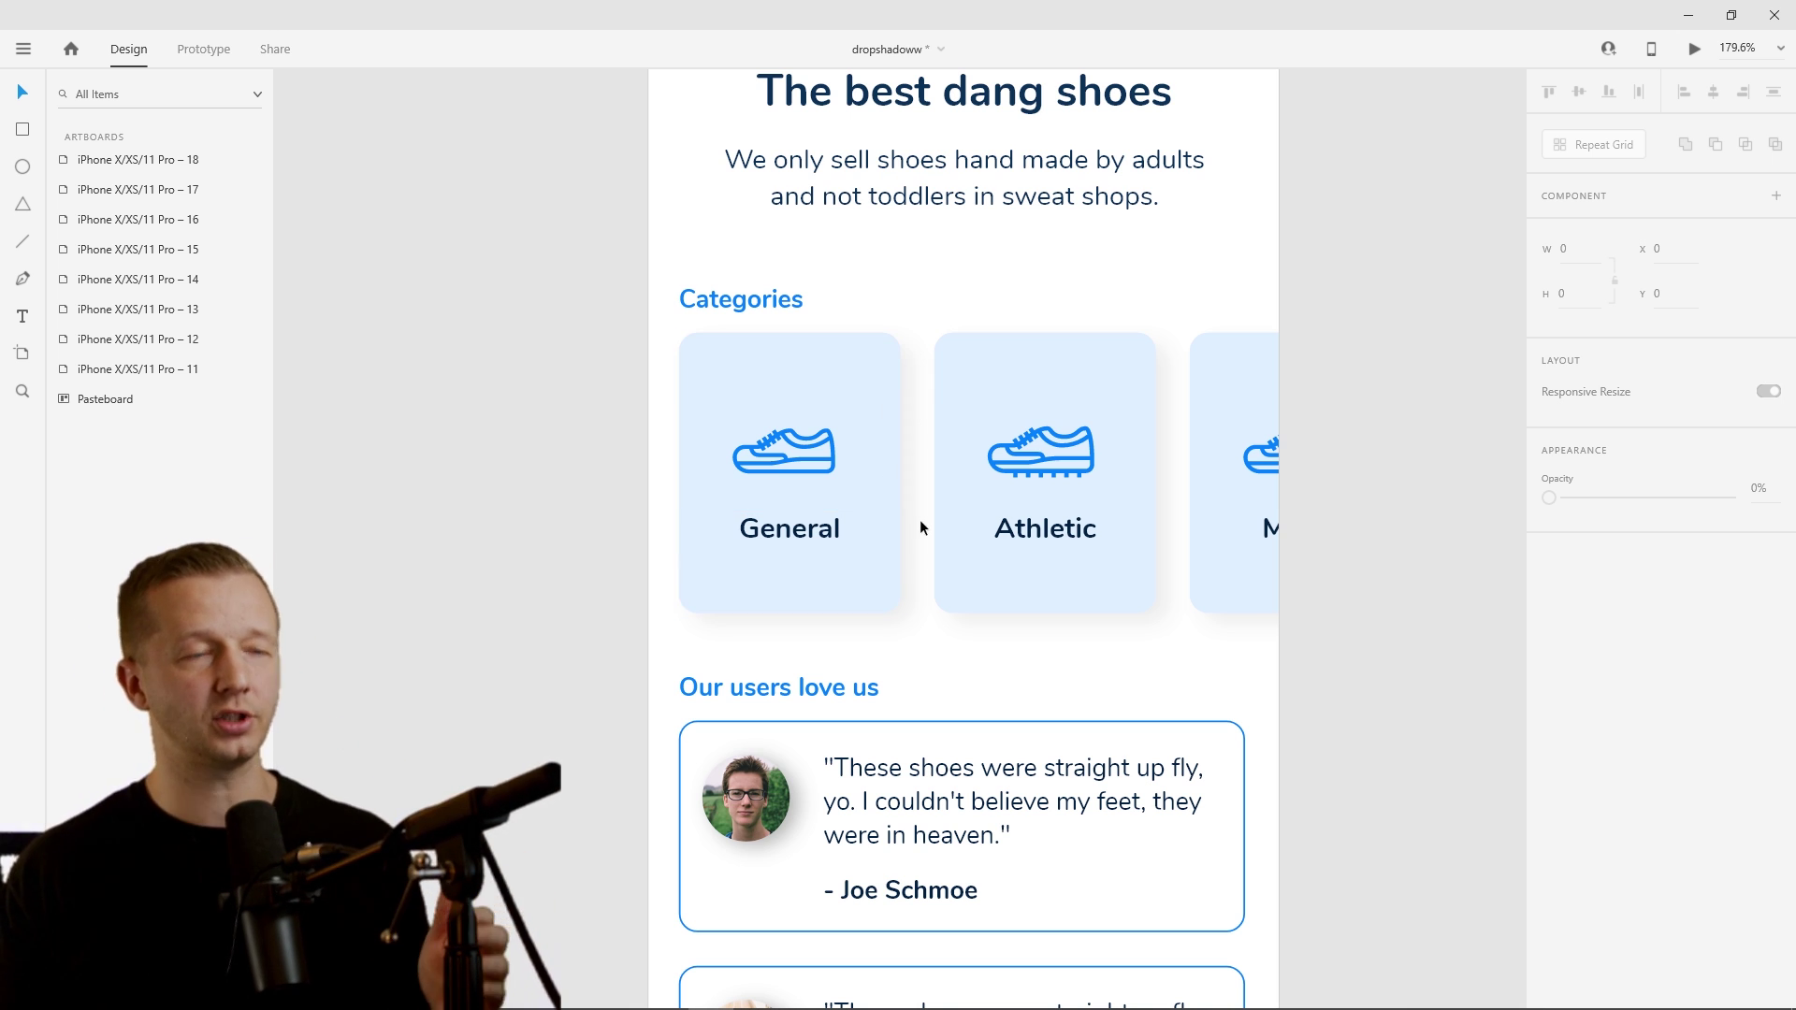
left_click_drag(918, 527, 1255, 366)
left_click(1451, 734)
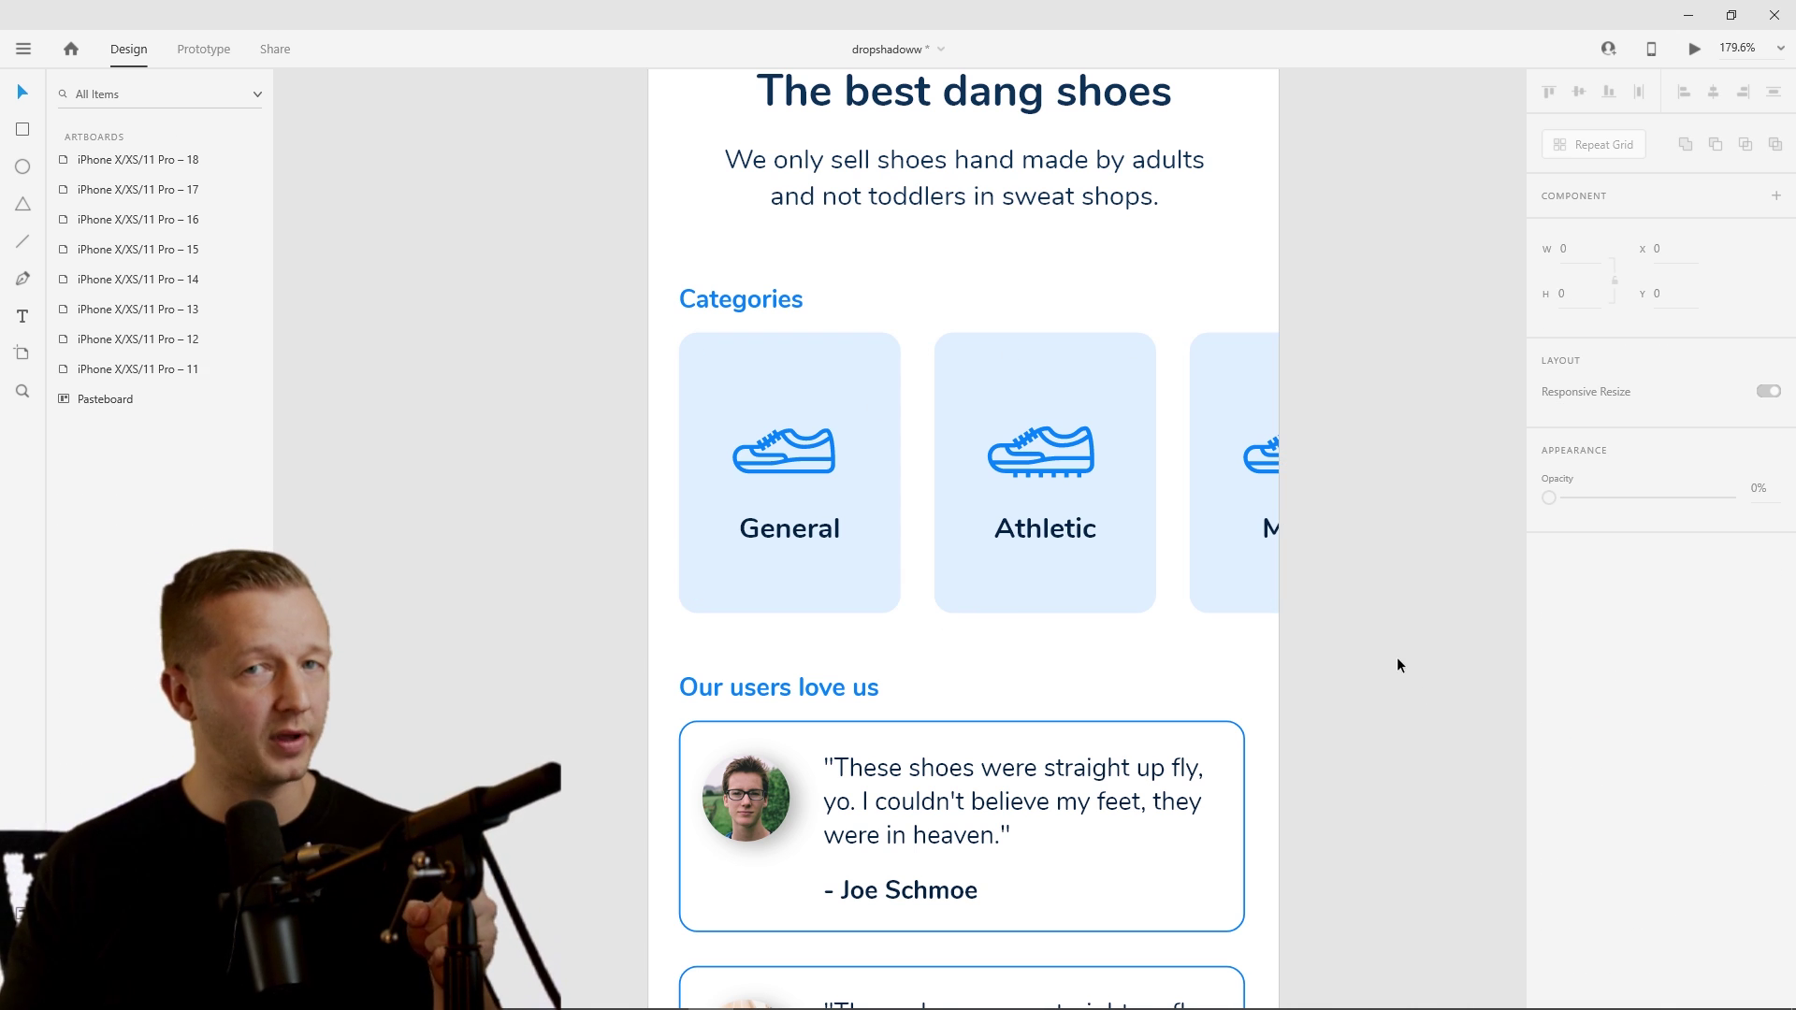
left_click_drag(916, 372, 1218, 359)
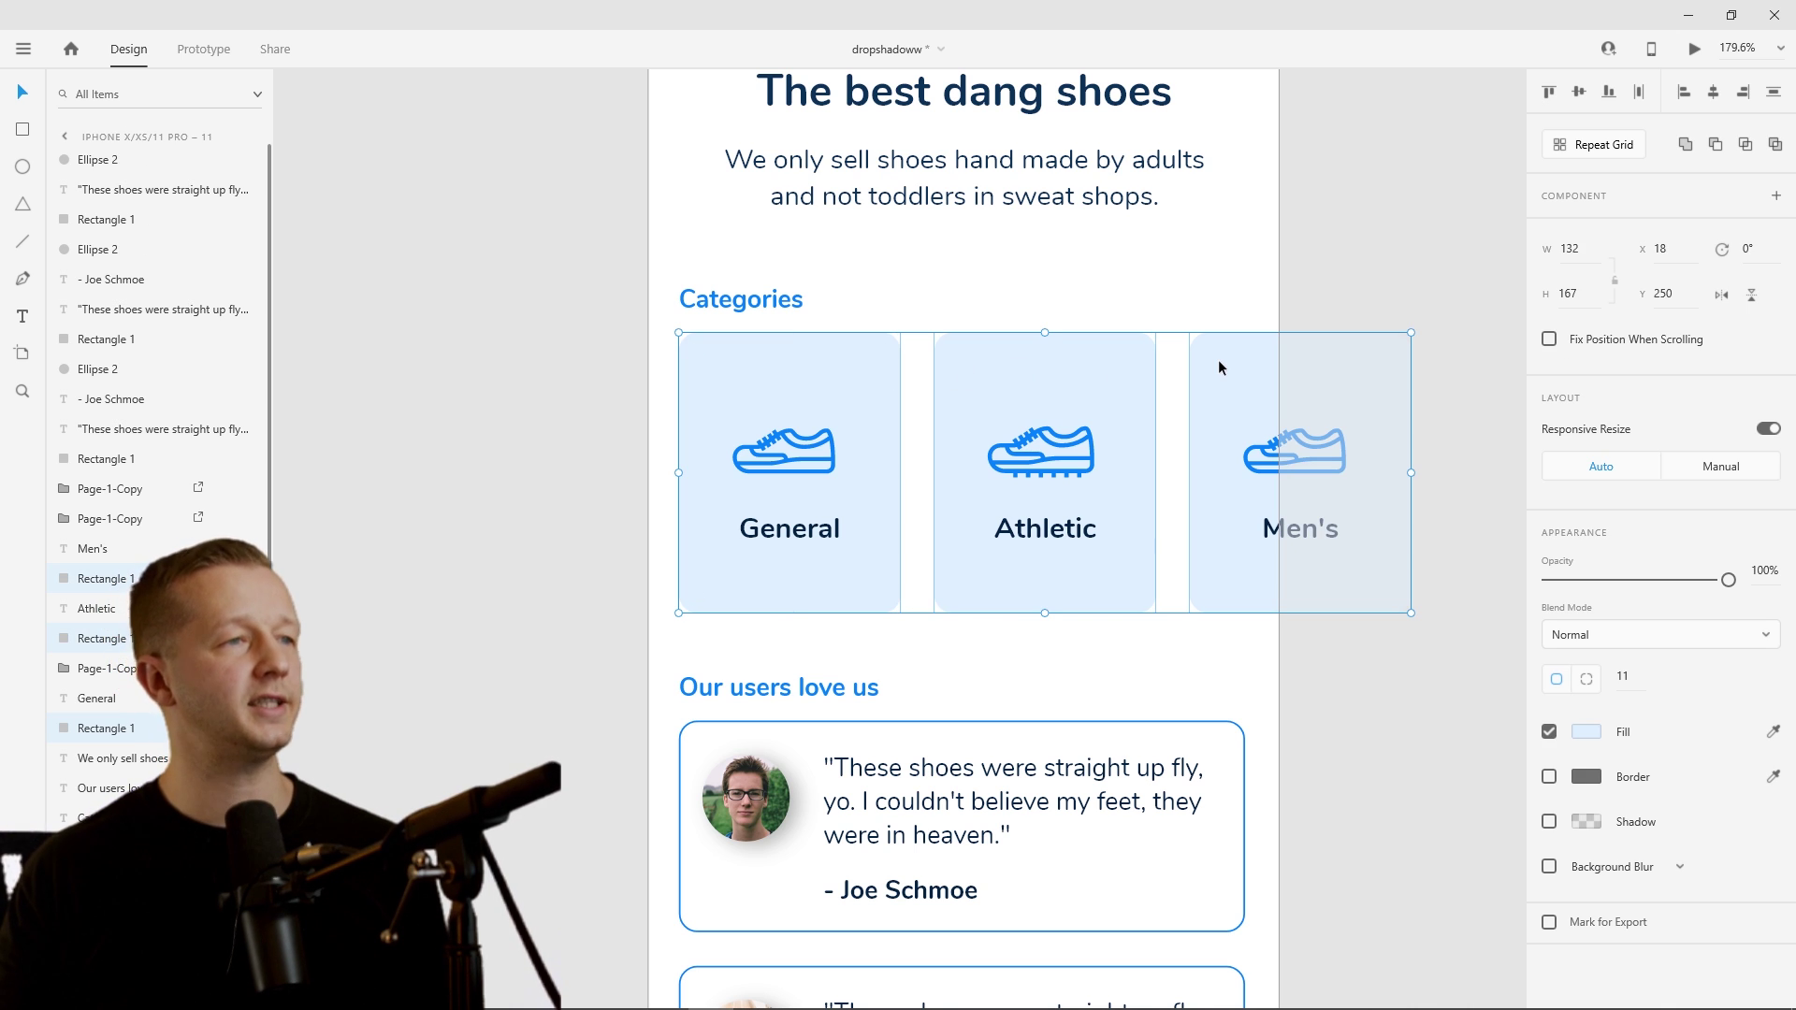
left_click(1549, 823)
left_click(1594, 823)
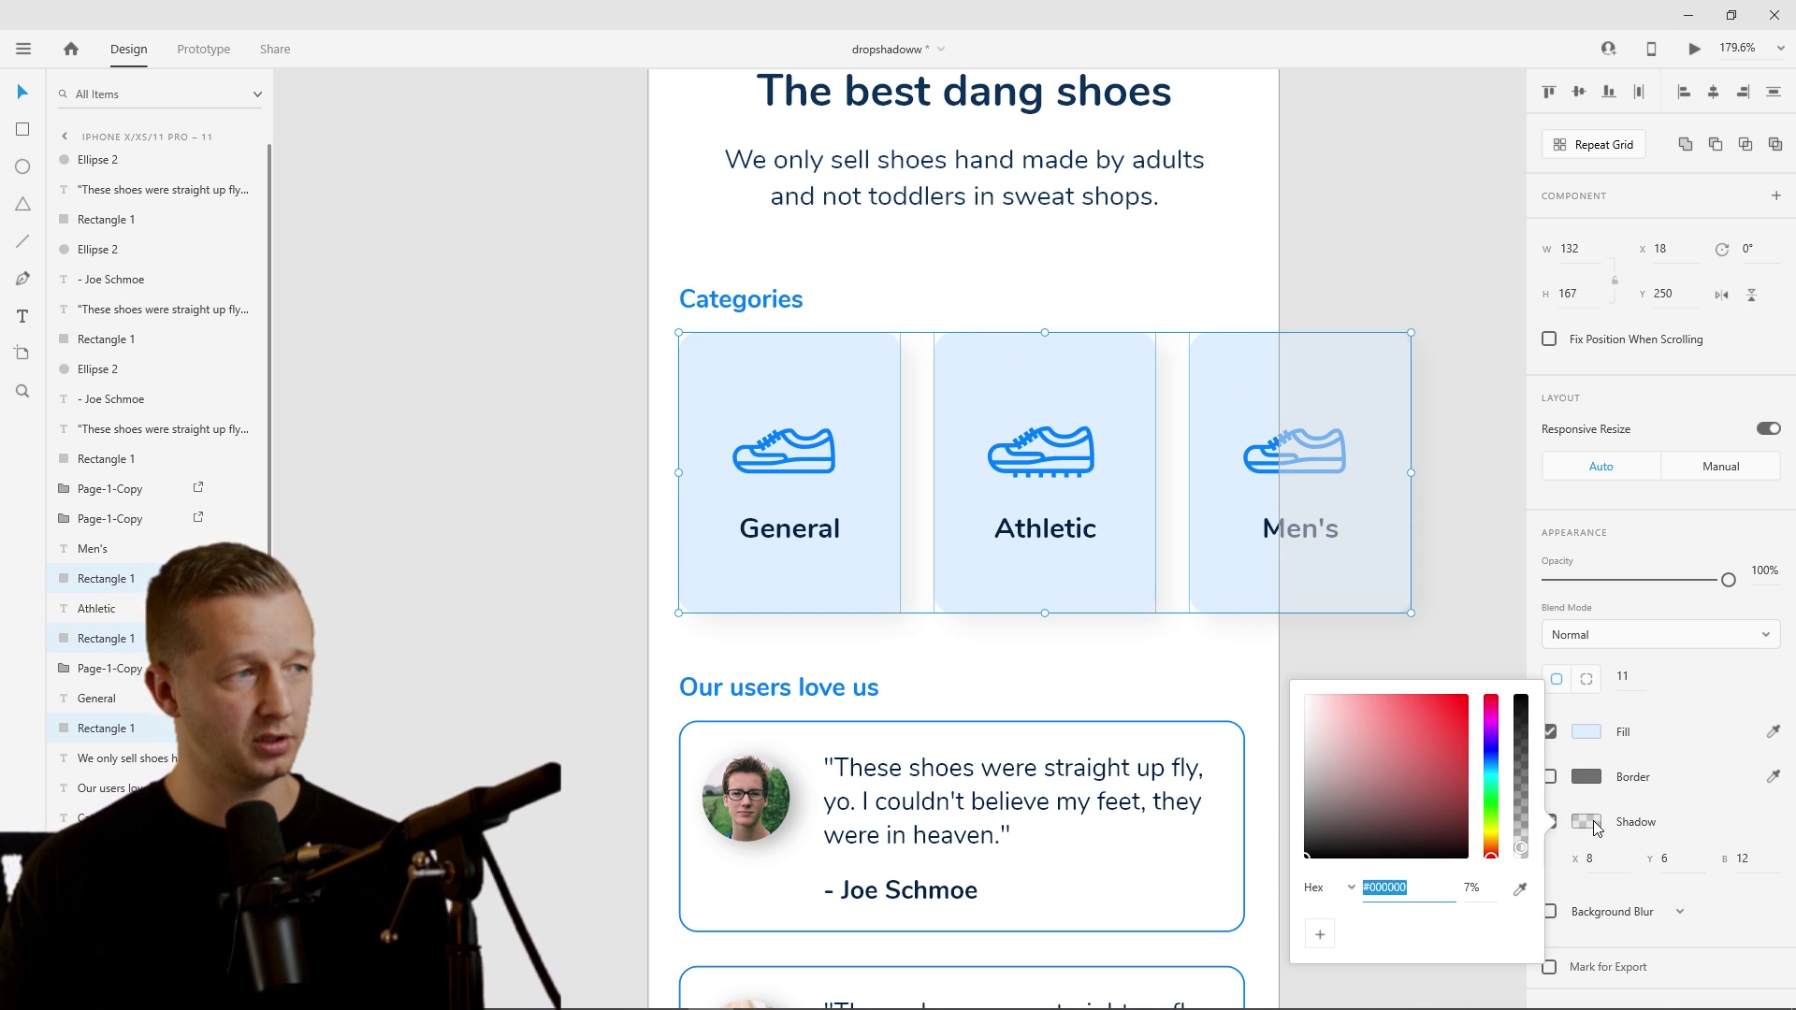
left_click_drag(1524, 806, 1523, 697)
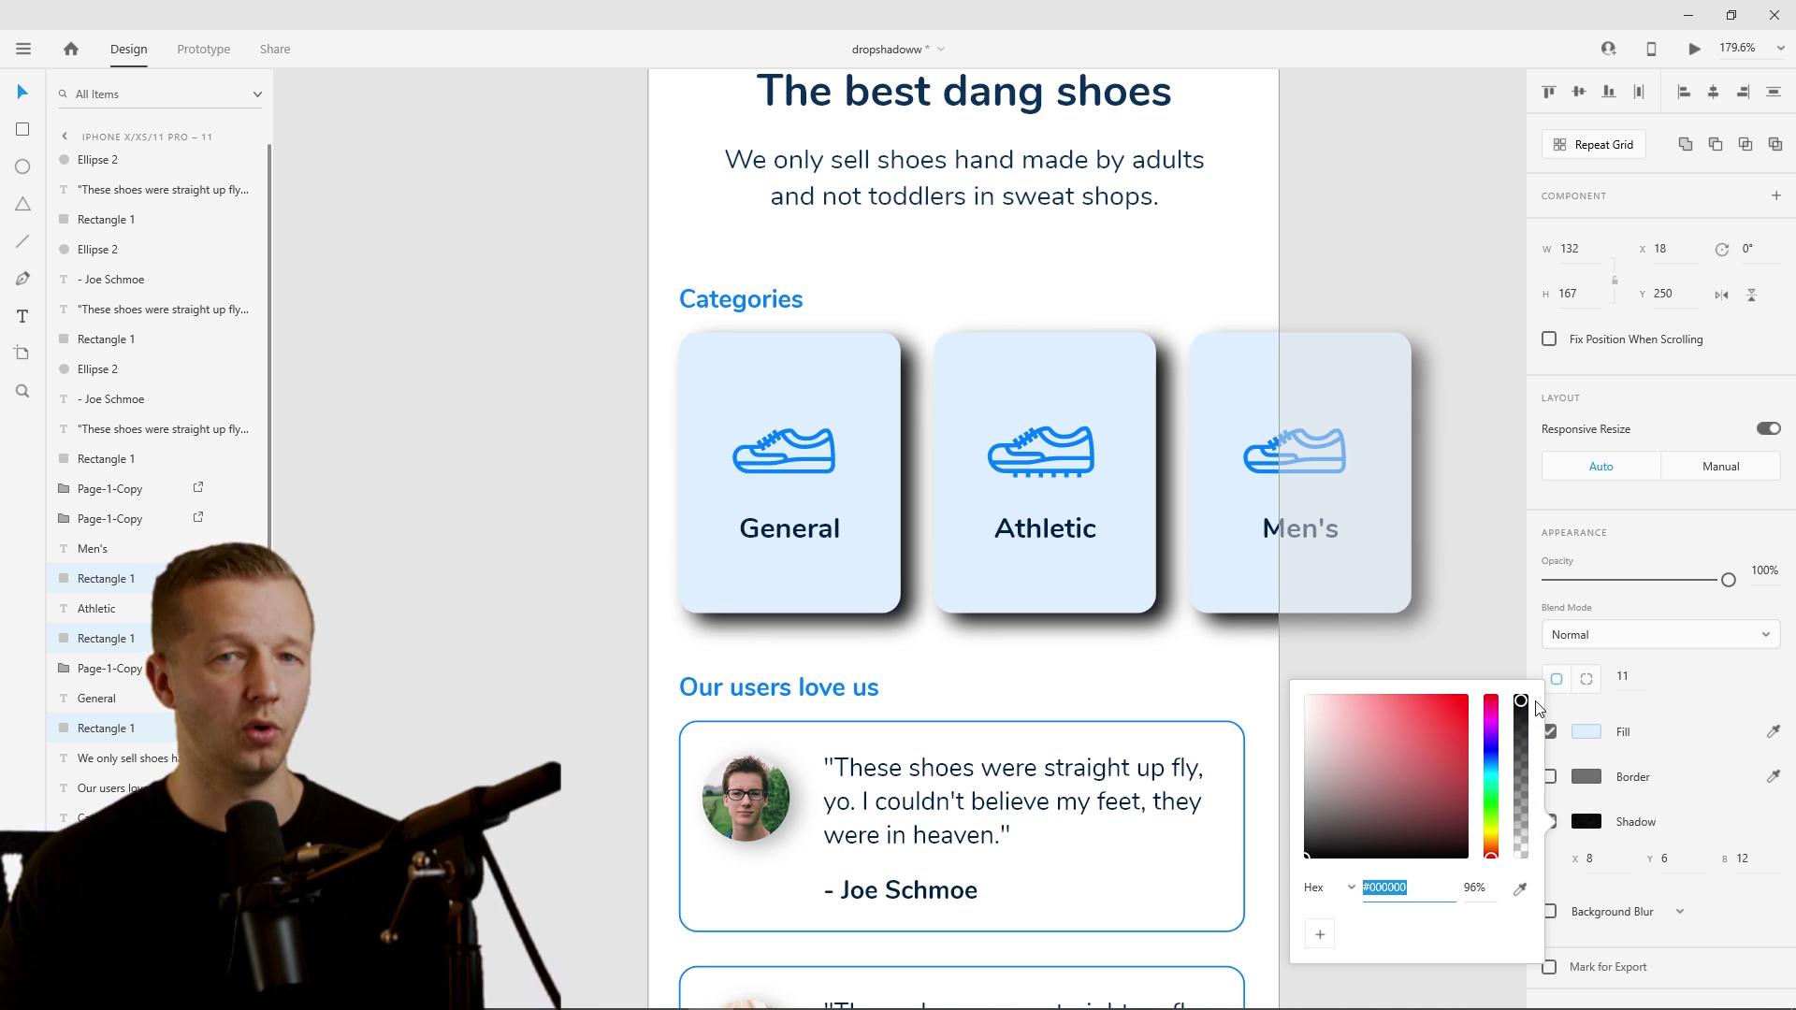
left_click(1437, 489)
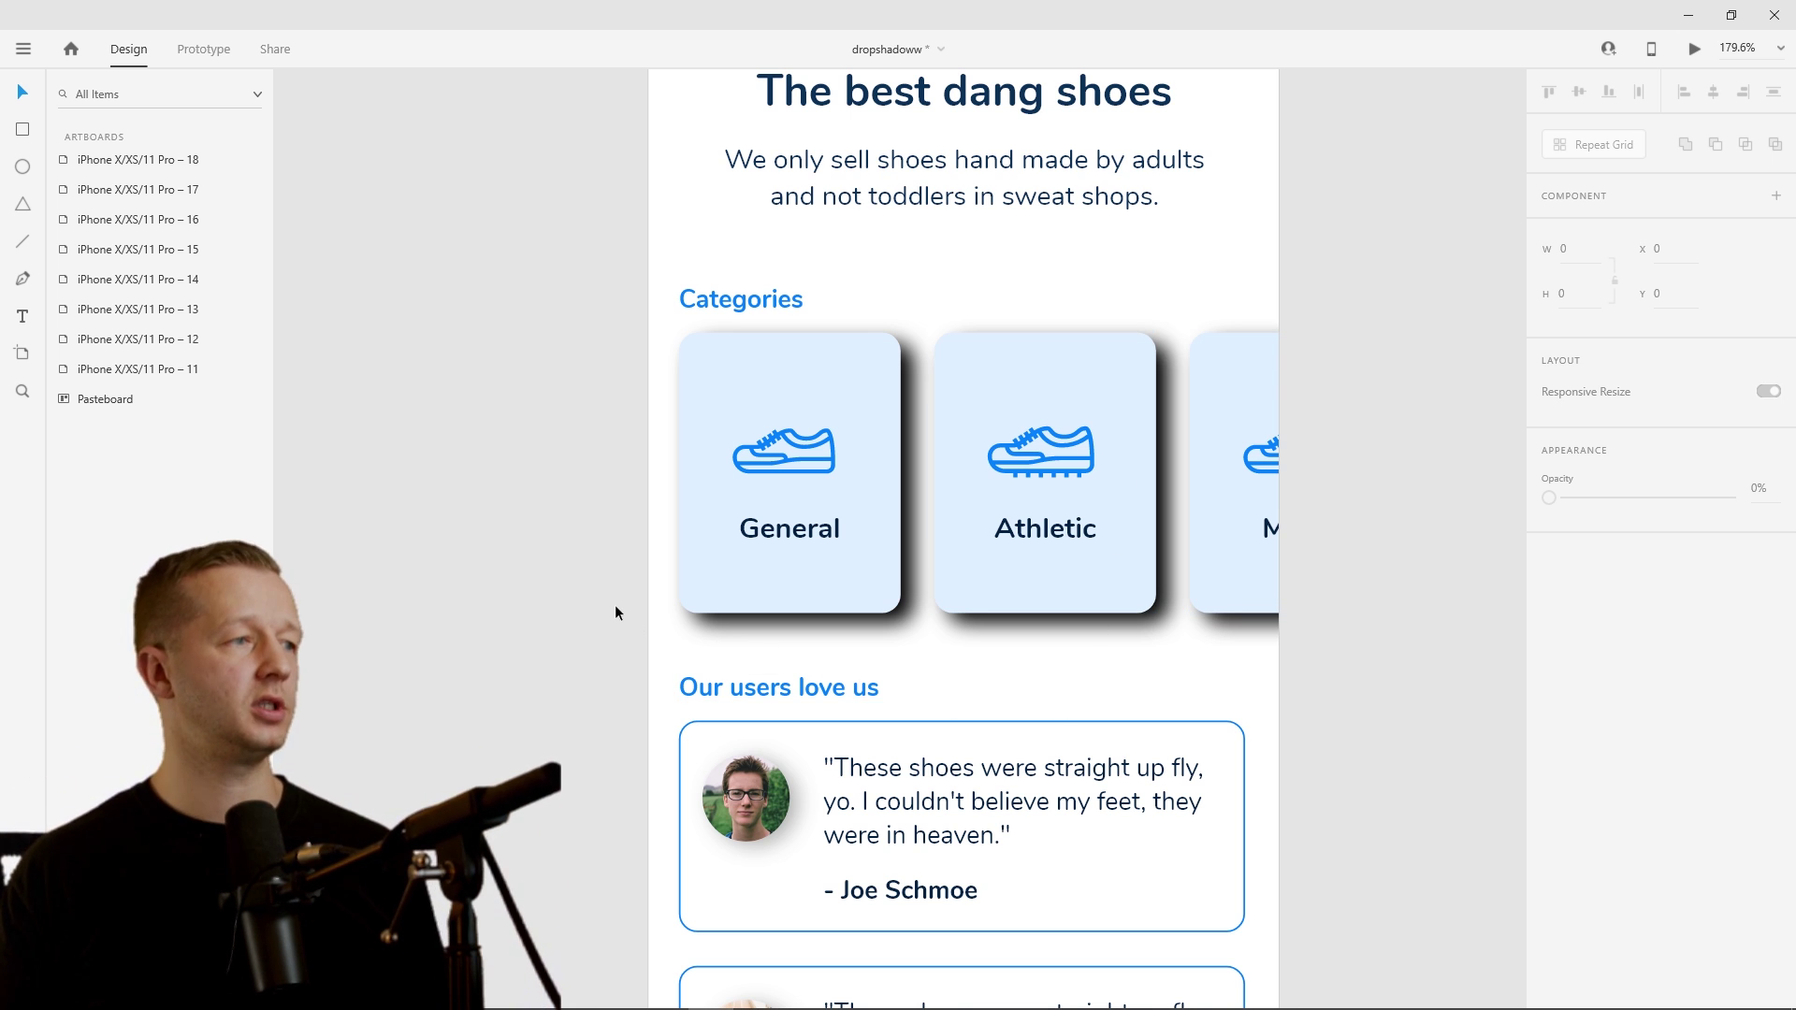
left_click(790, 529)
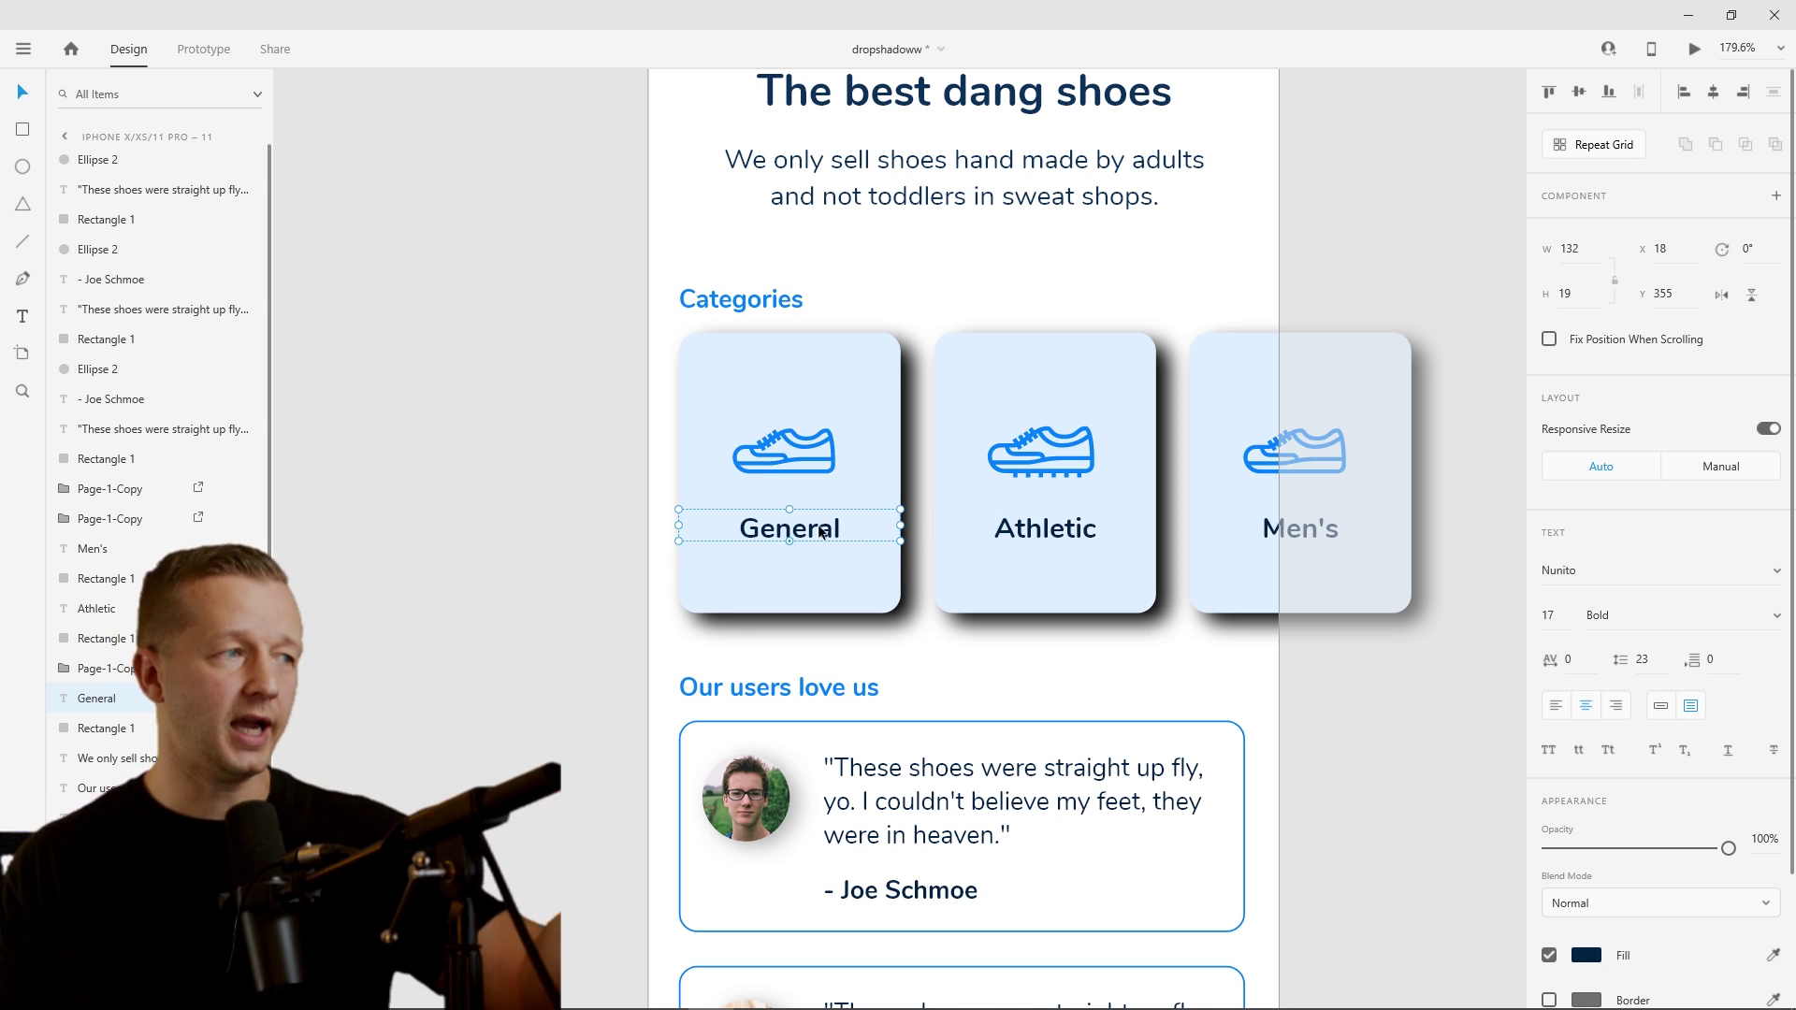
left_click(913, 565)
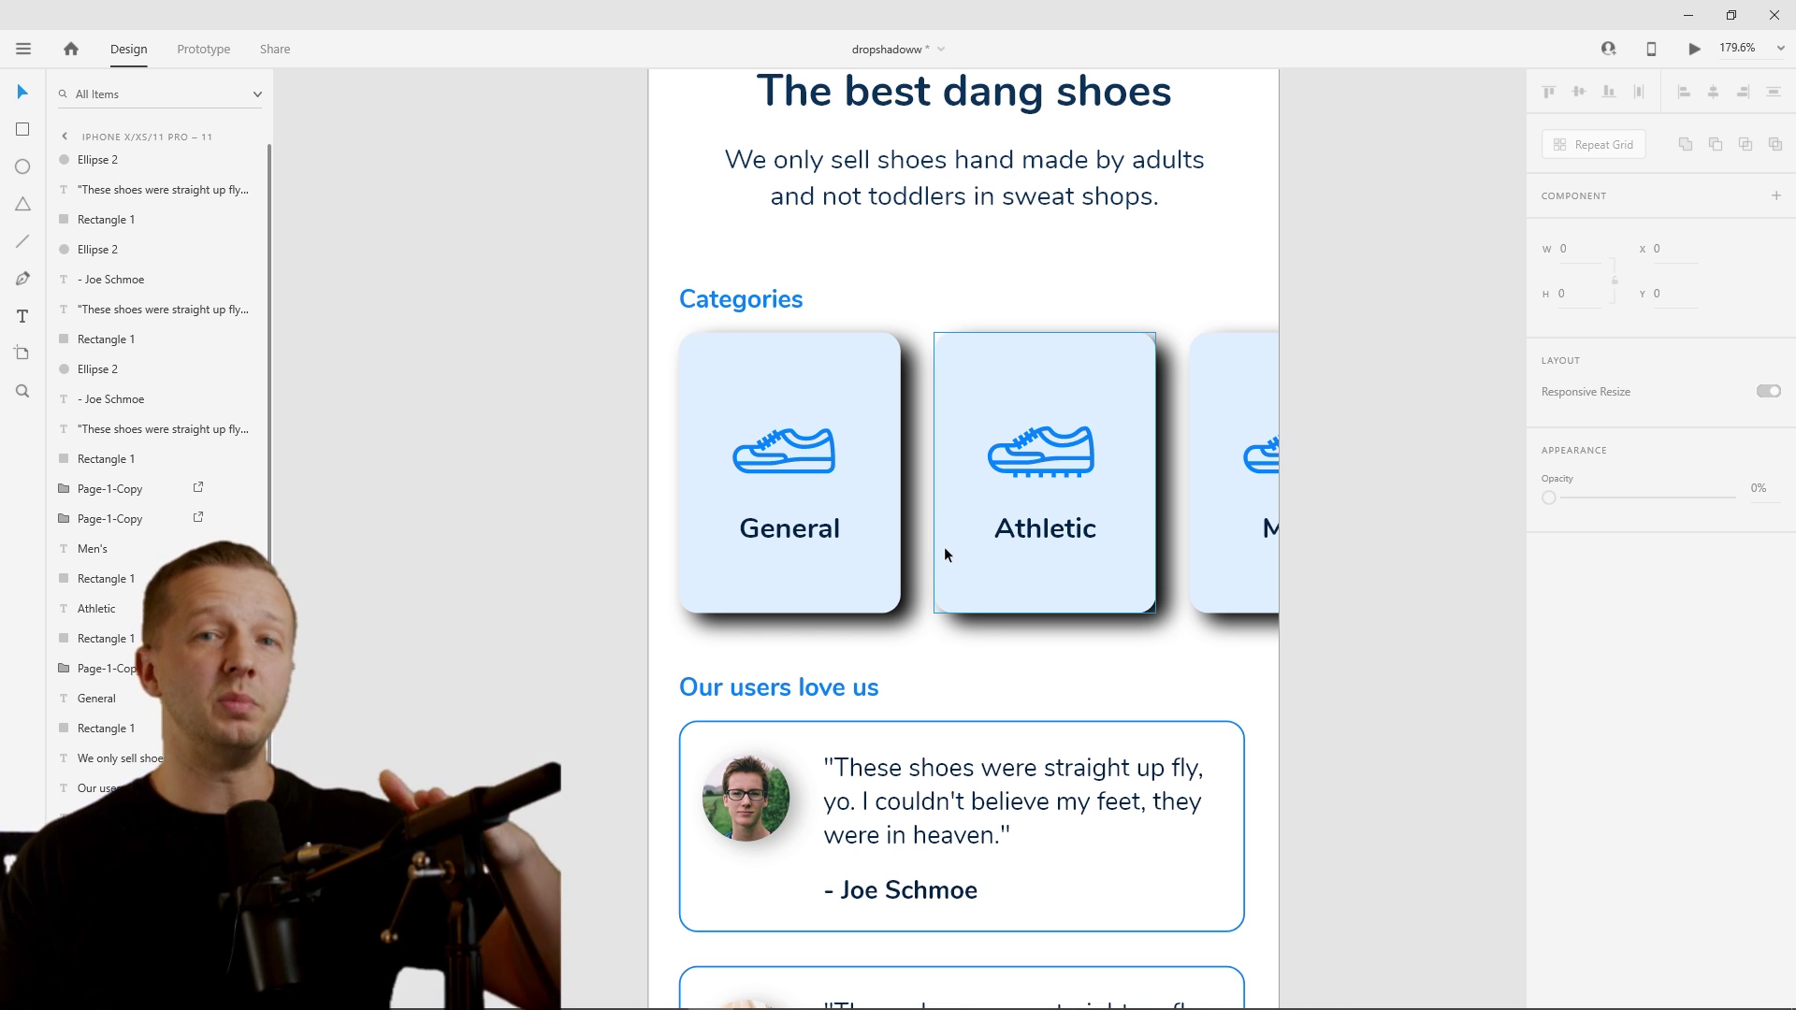
left_click(843, 368)
left_click(1020, 366, "shift")
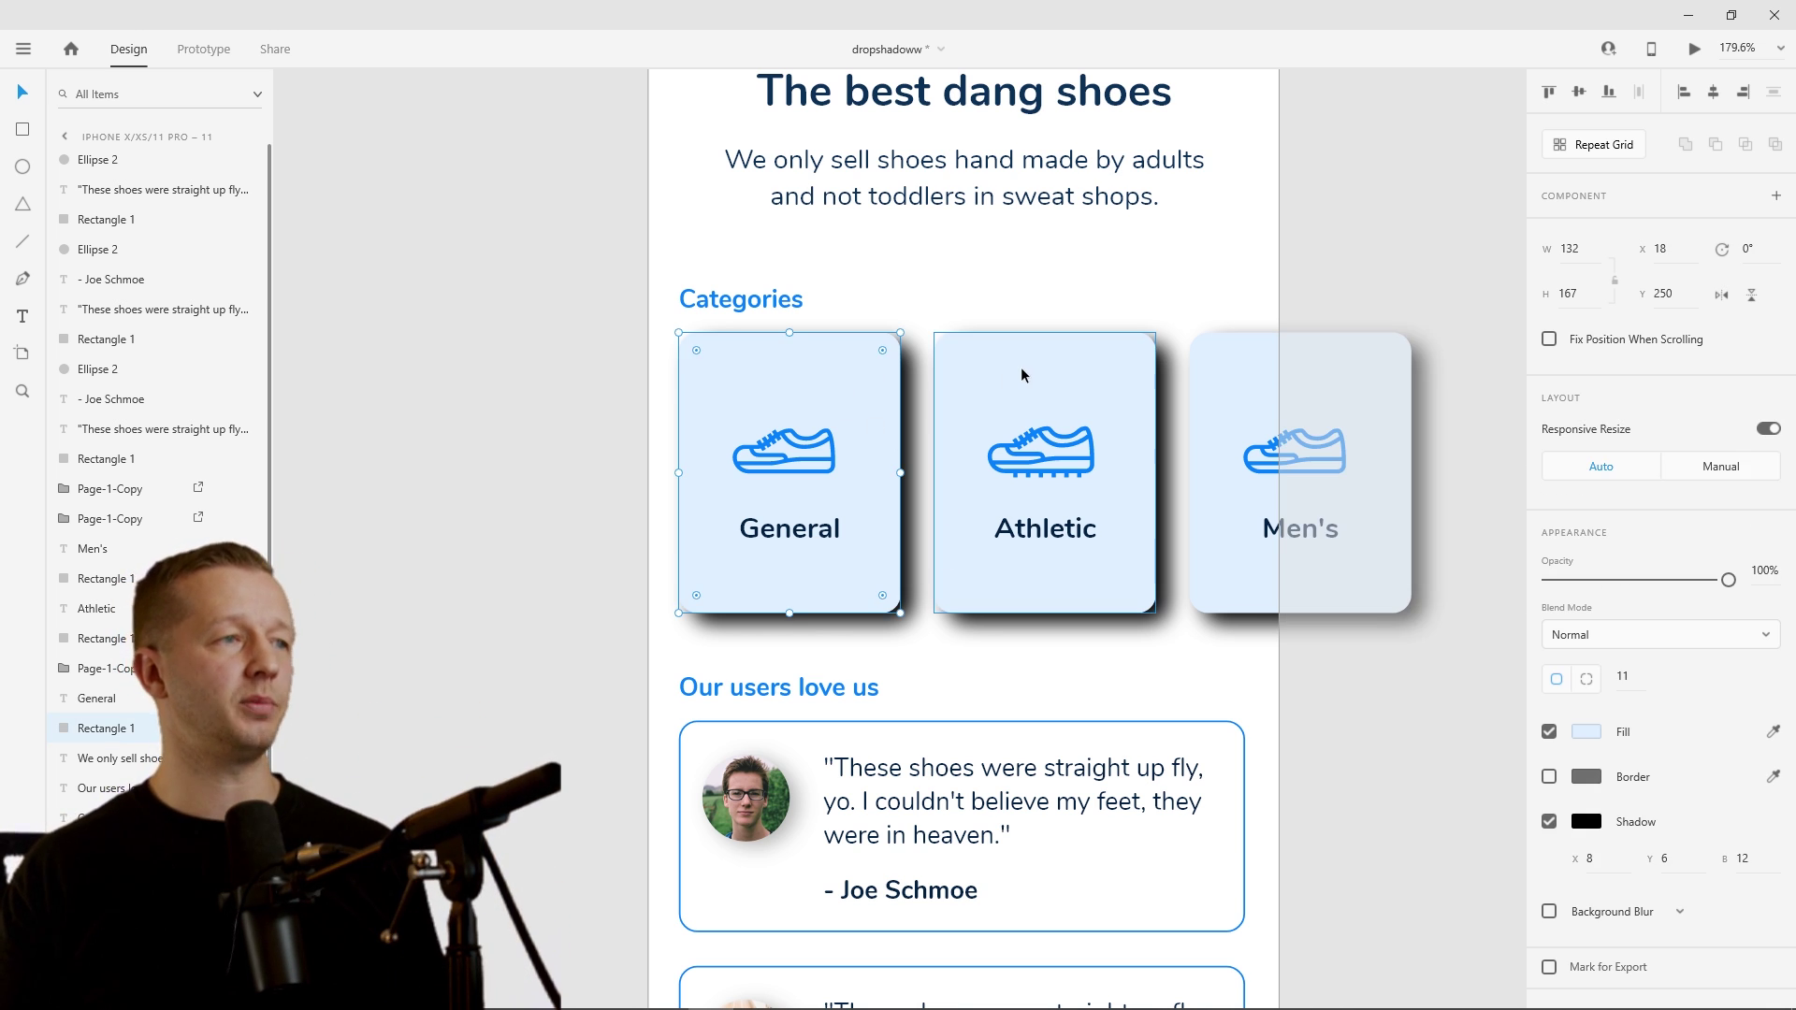
left_click(1226, 376, "shift")
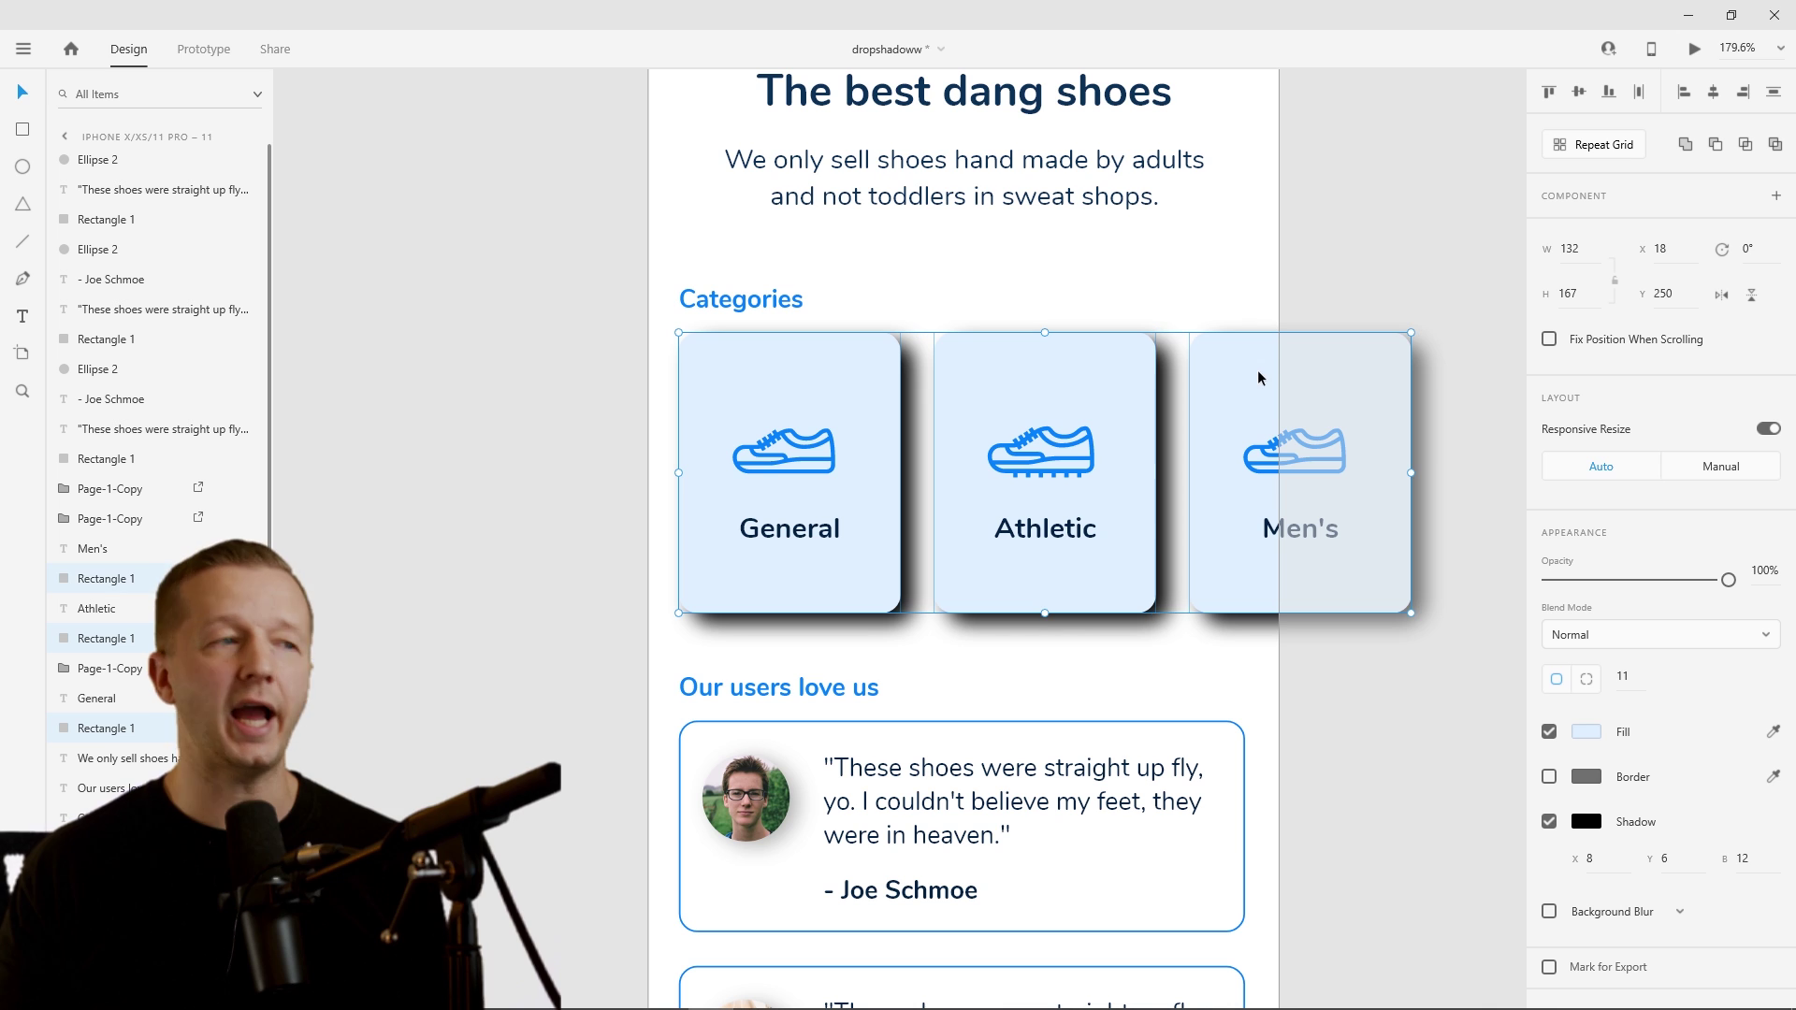
left_click(1549, 823)
left_click(935, 311)
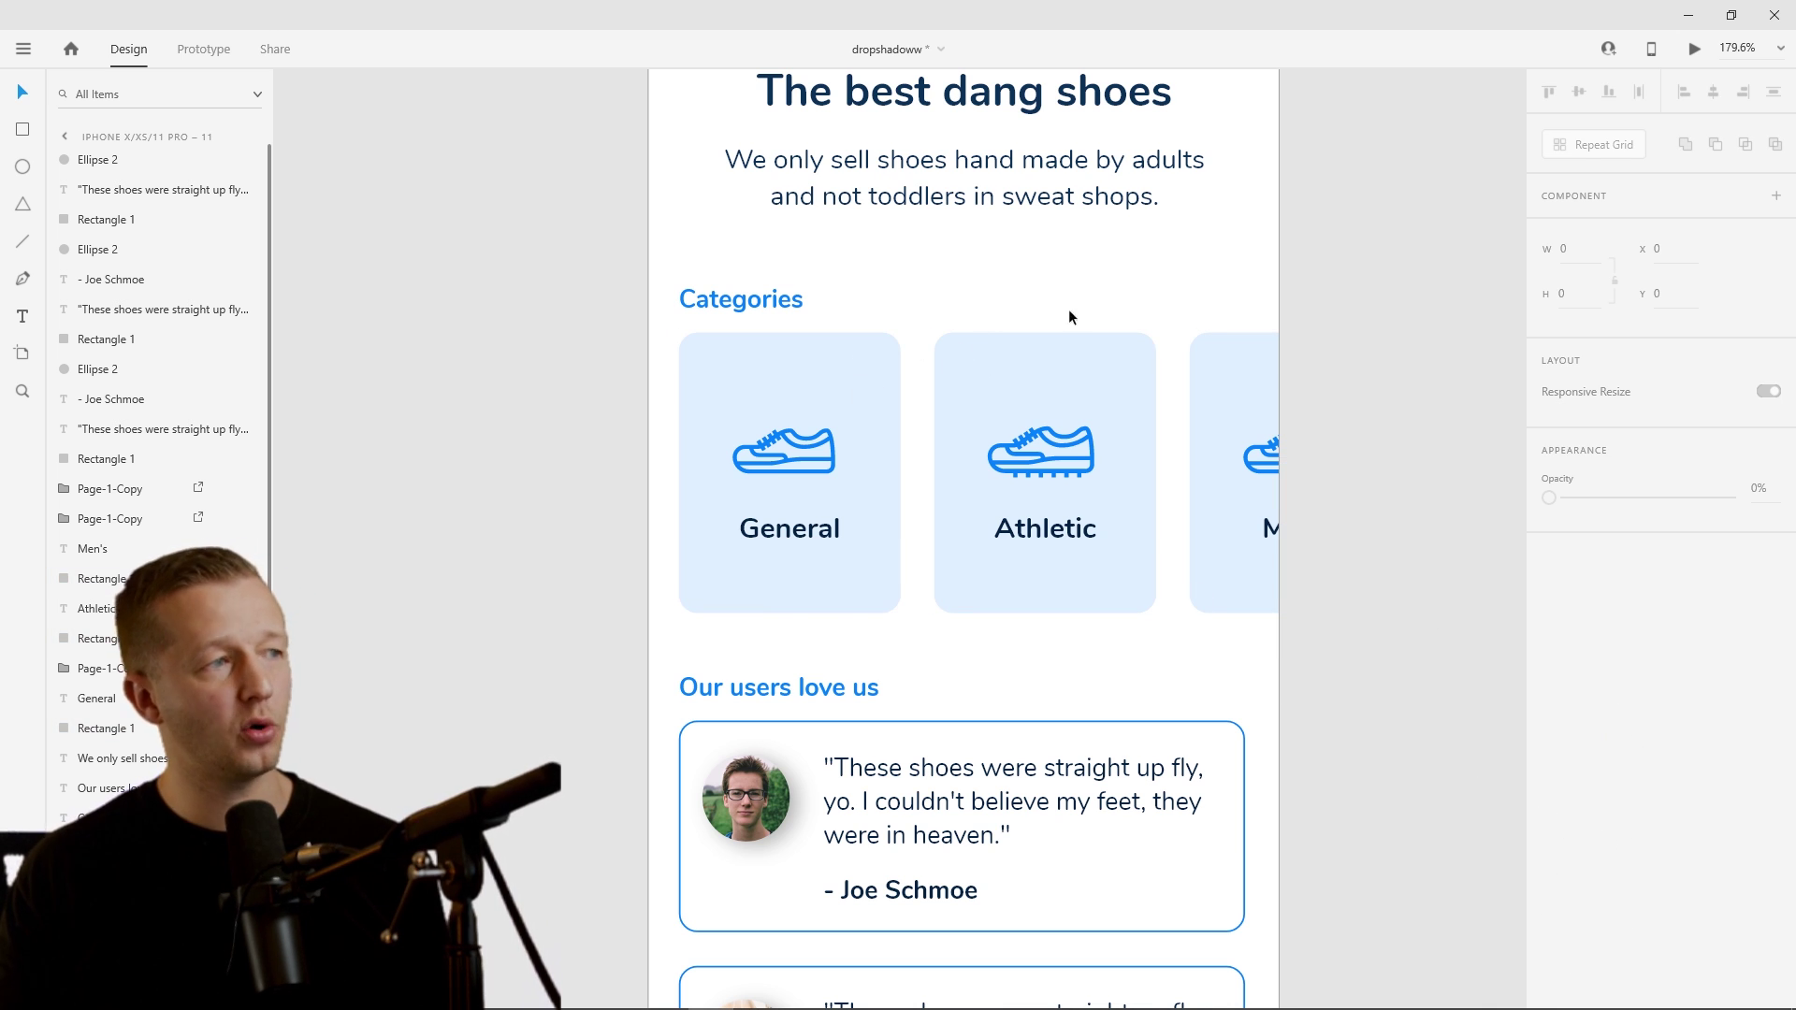
- Move to the white-card mockup and inspect the Athletic card
scroll(1210, 357, "down", 3)
scroll(1209, 357, "down", 2)
scroll(926, 477, "left", 5)
scroll(954, 465, "right", 3)
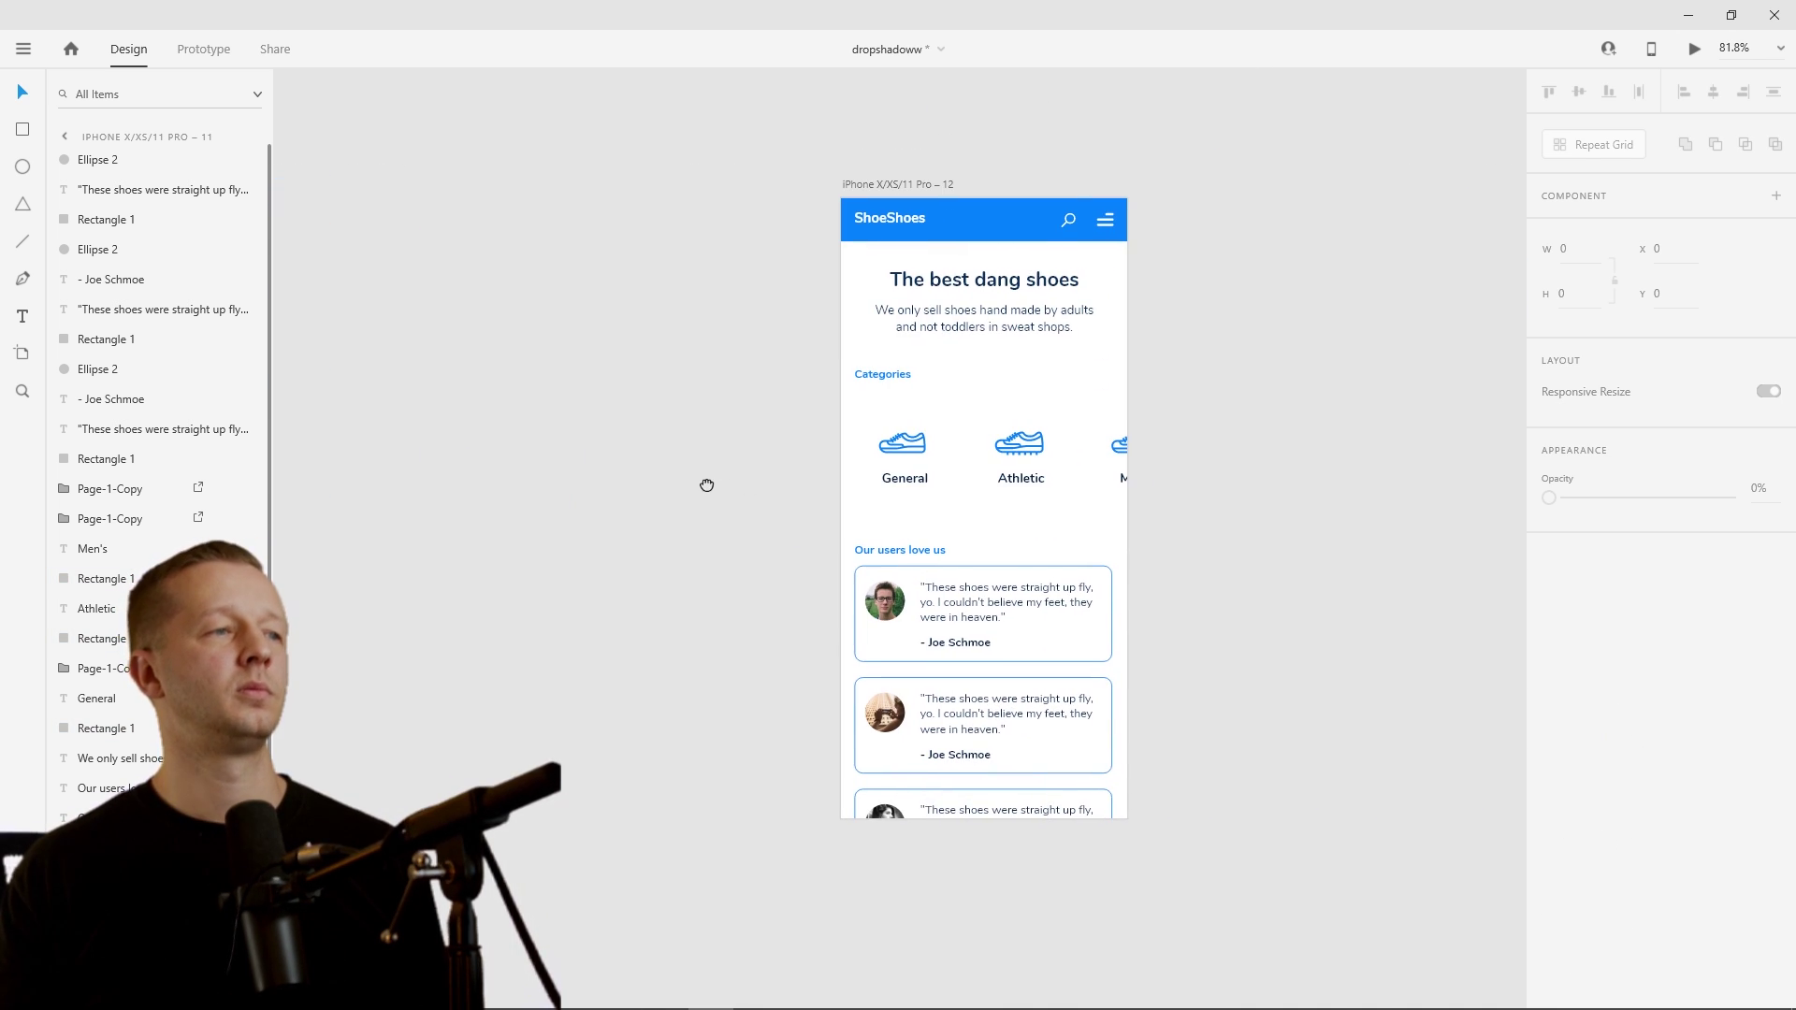
scroll(1084, 496, "up", 3)
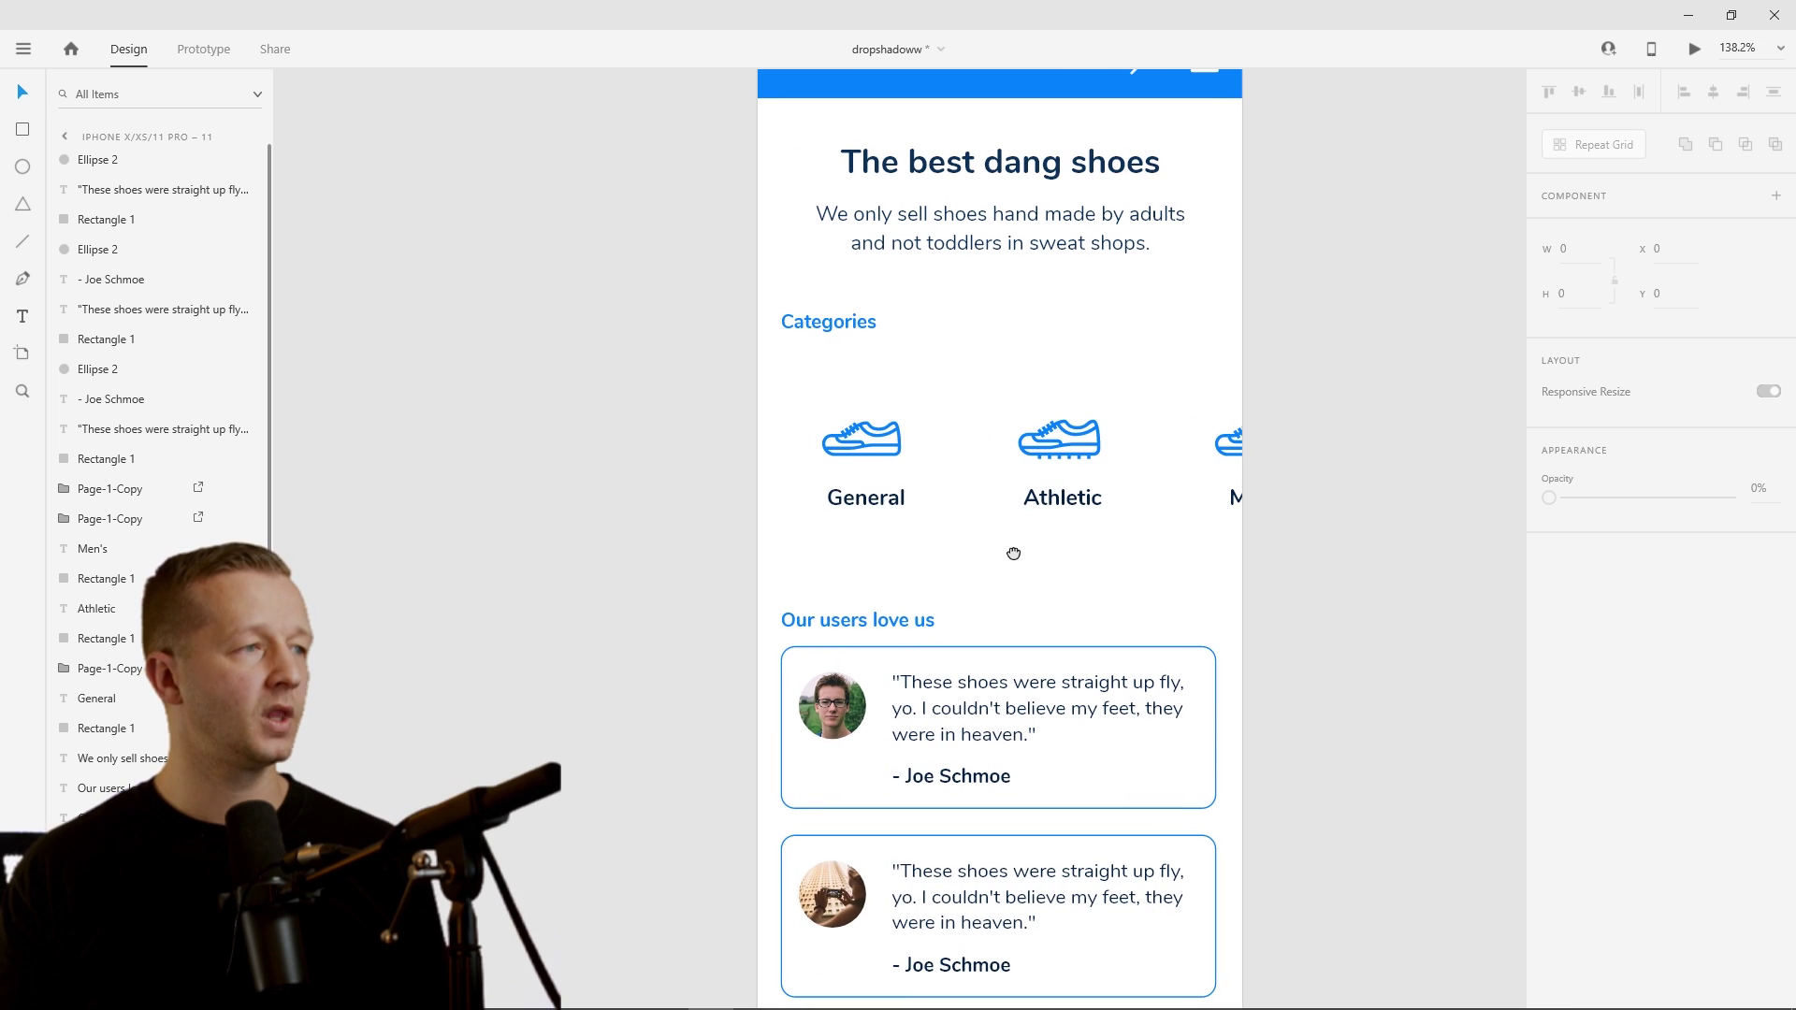
scroll(1059, 553, "up", 3)
scroll(1170, 588, "right", 1)
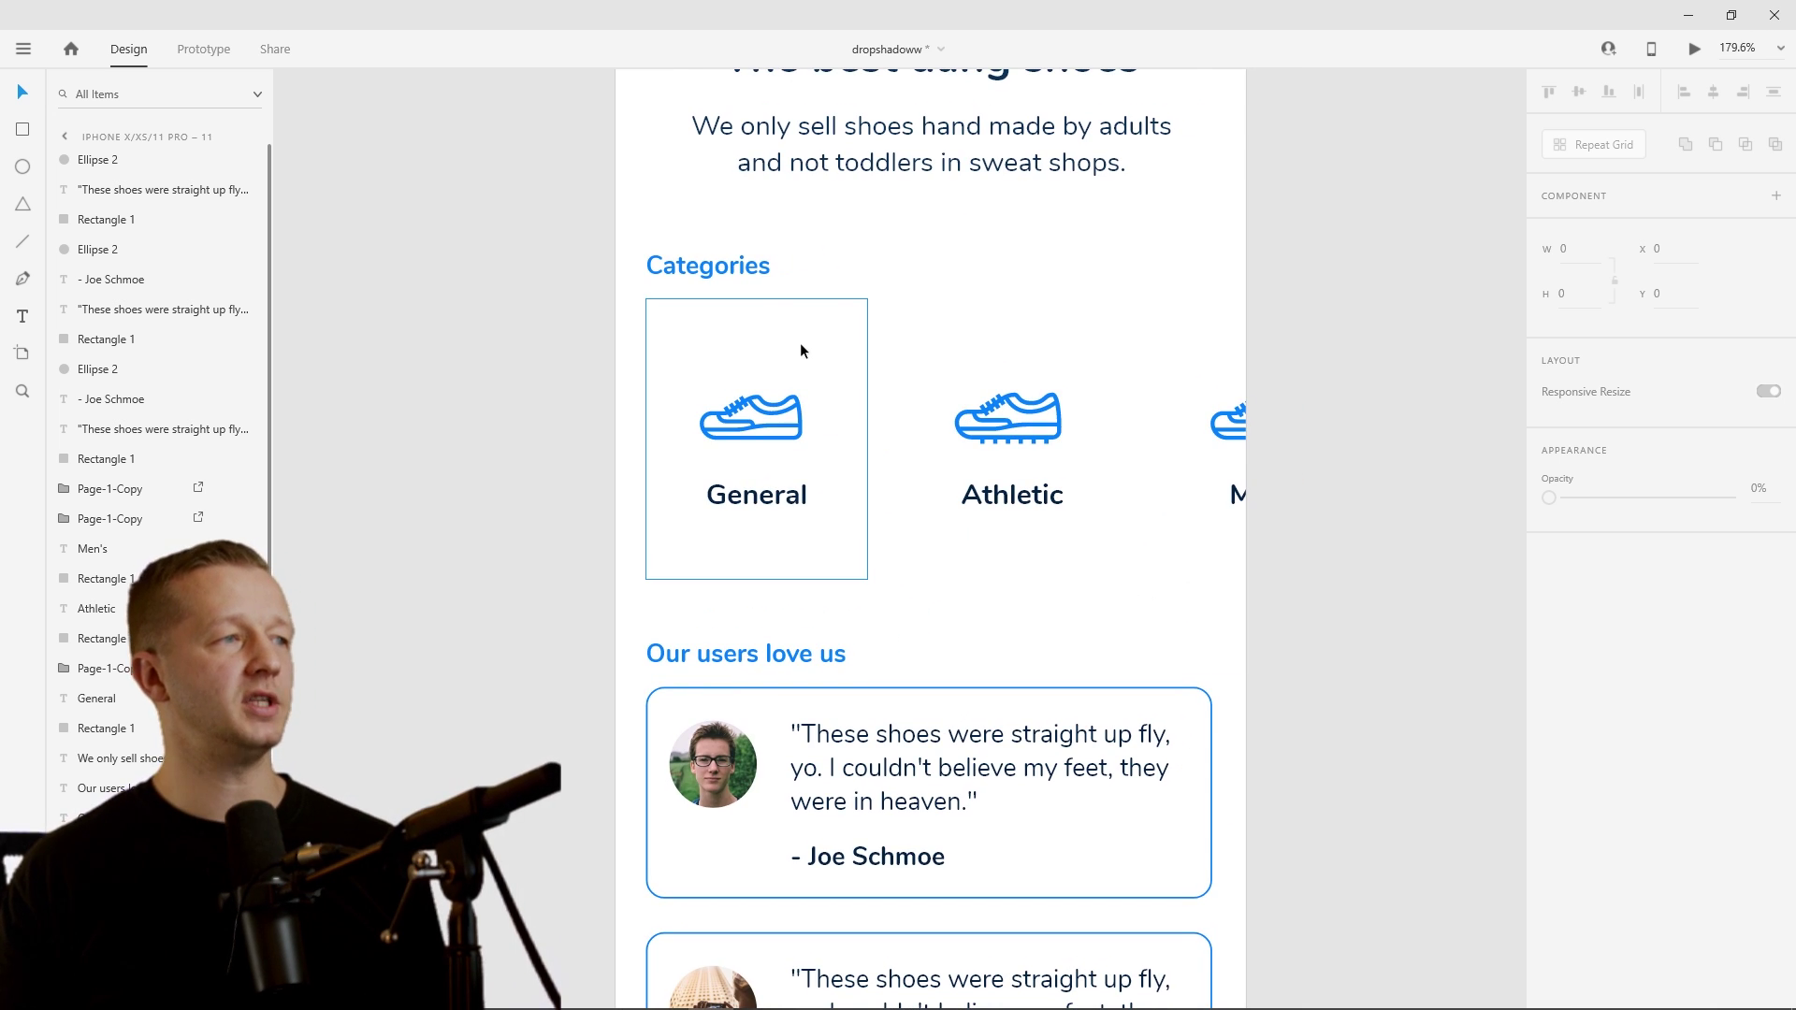
left_click(1092, 321)
left_click(1174, 296)
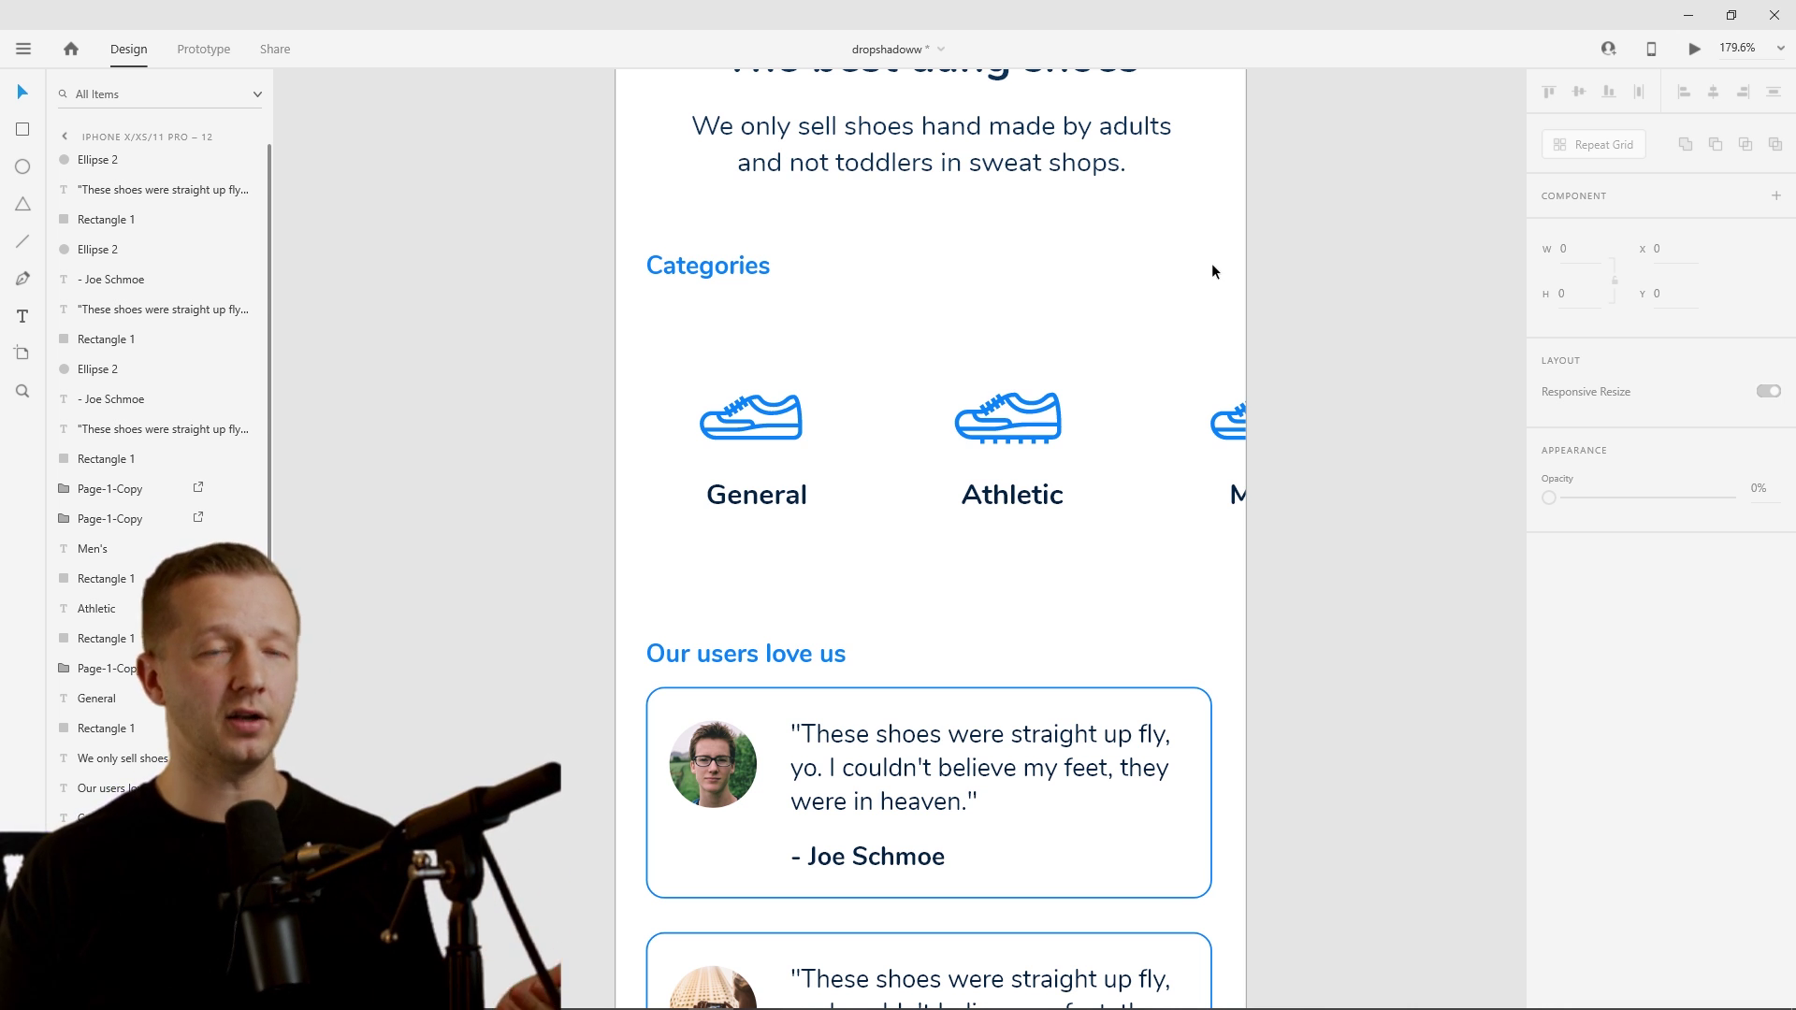
- Add a drop shadow (X 21, Y 14, B 22) to the General, Athletic and Men's cards
left_click(1204, 333)
left_click(1012, 329, "shift")
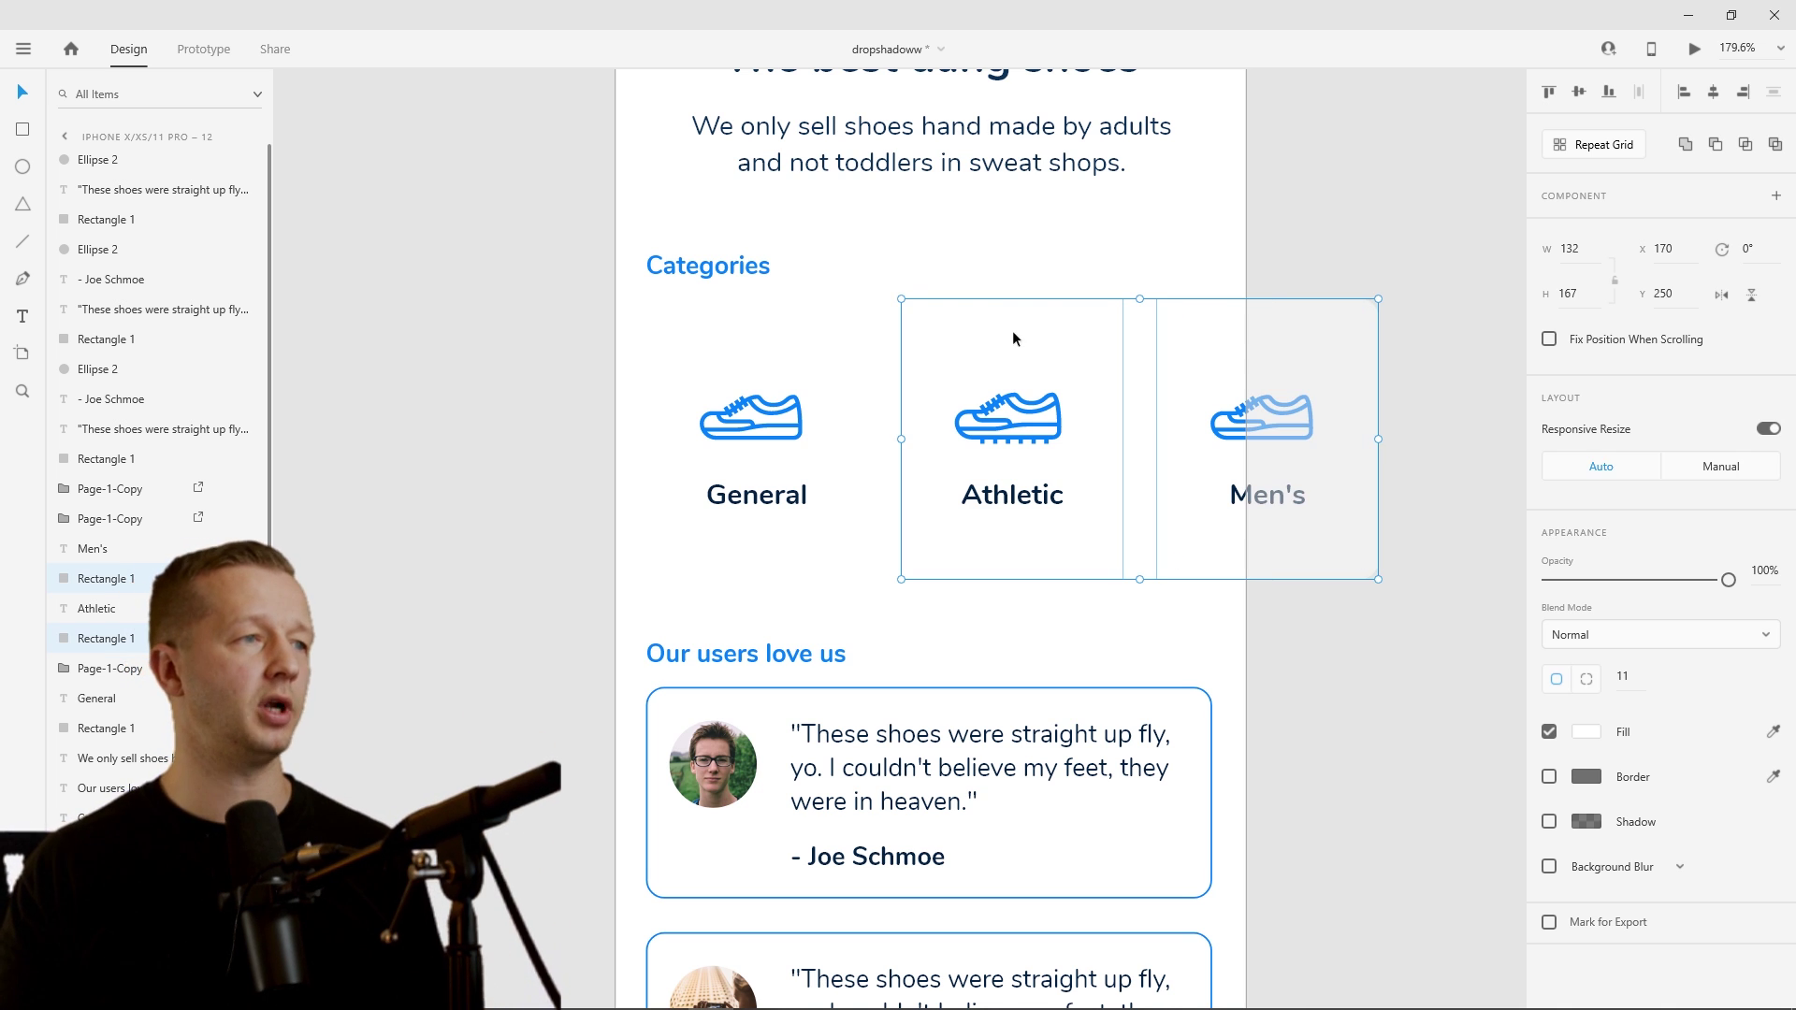
left_click(795, 331, "shift")
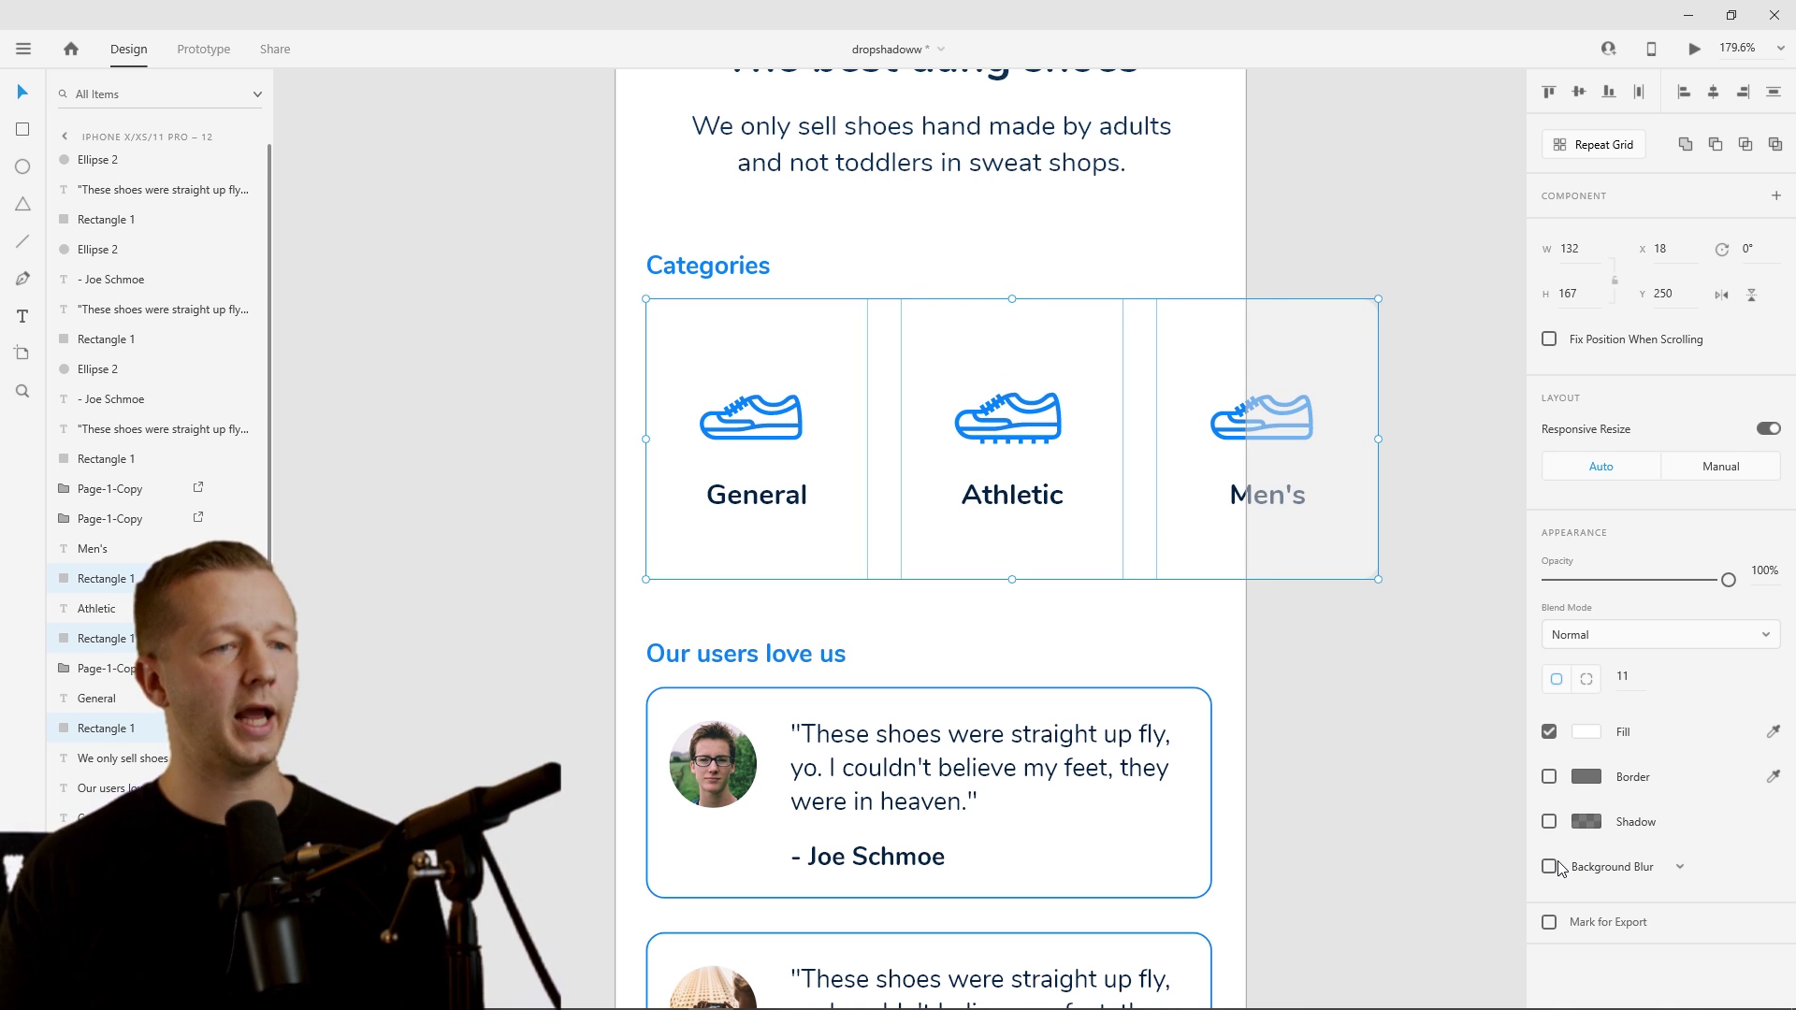
left_click(1549, 821)
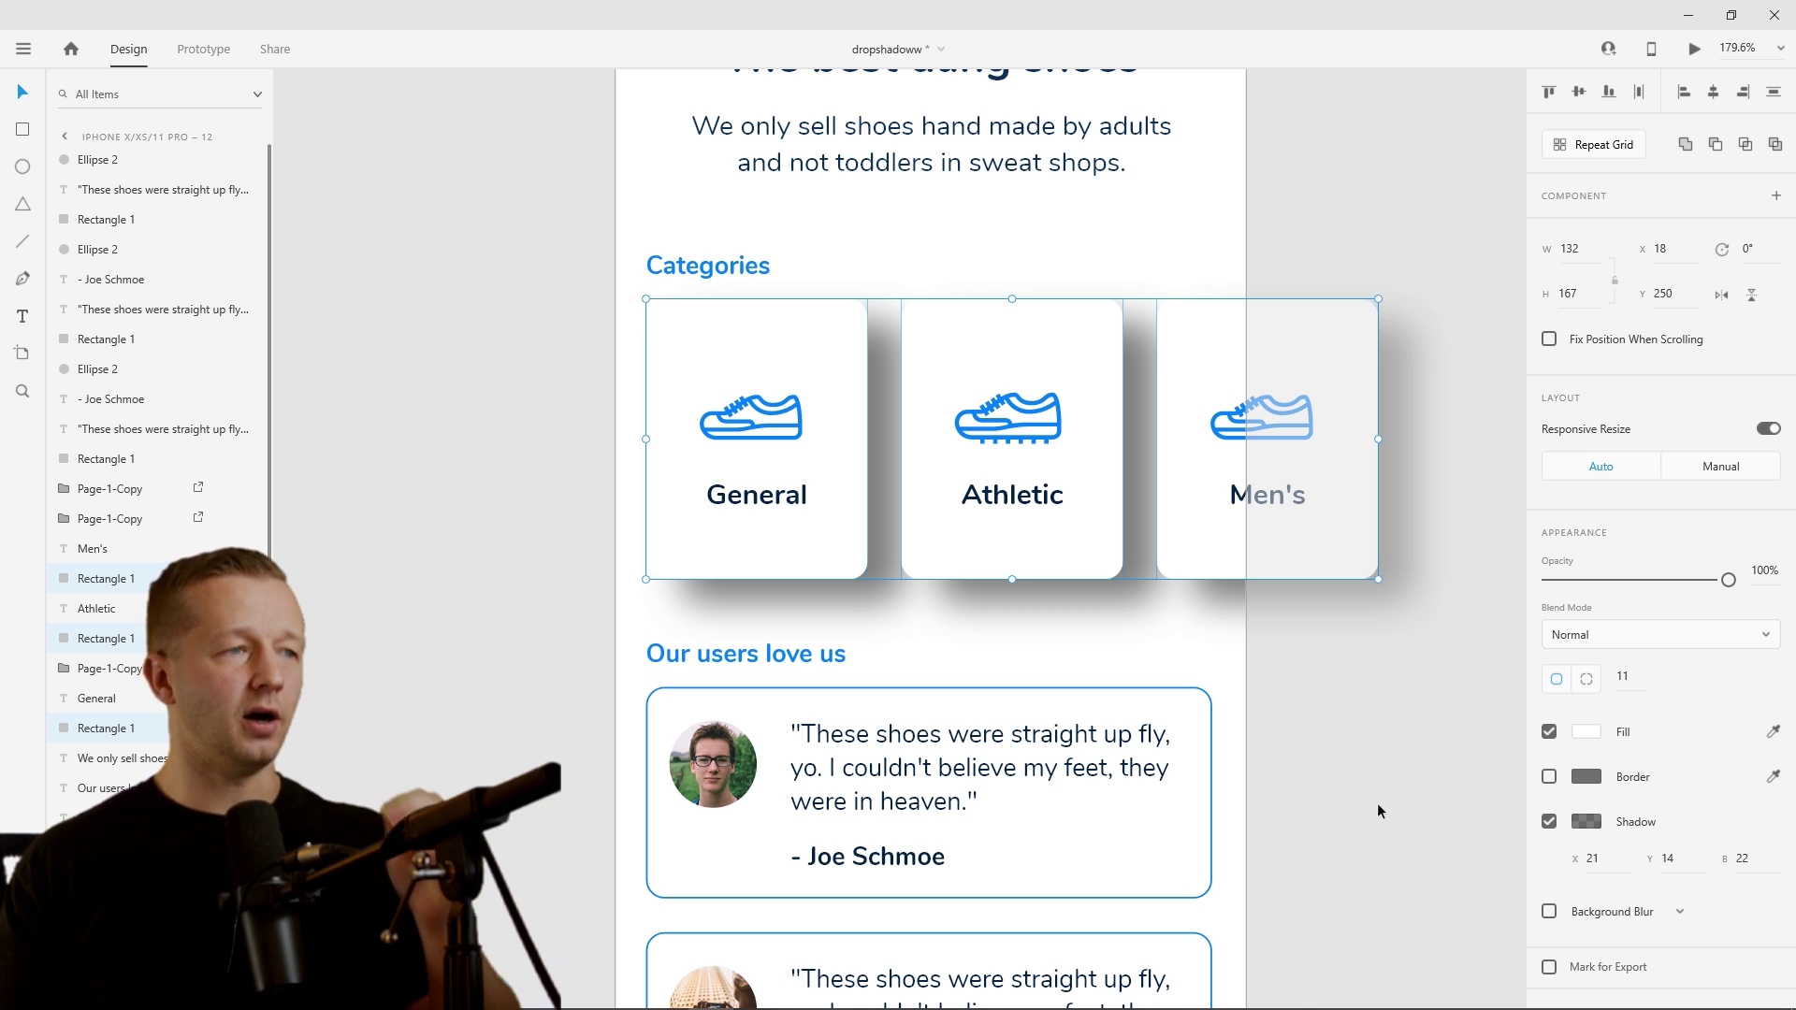
left_click(1364, 721)
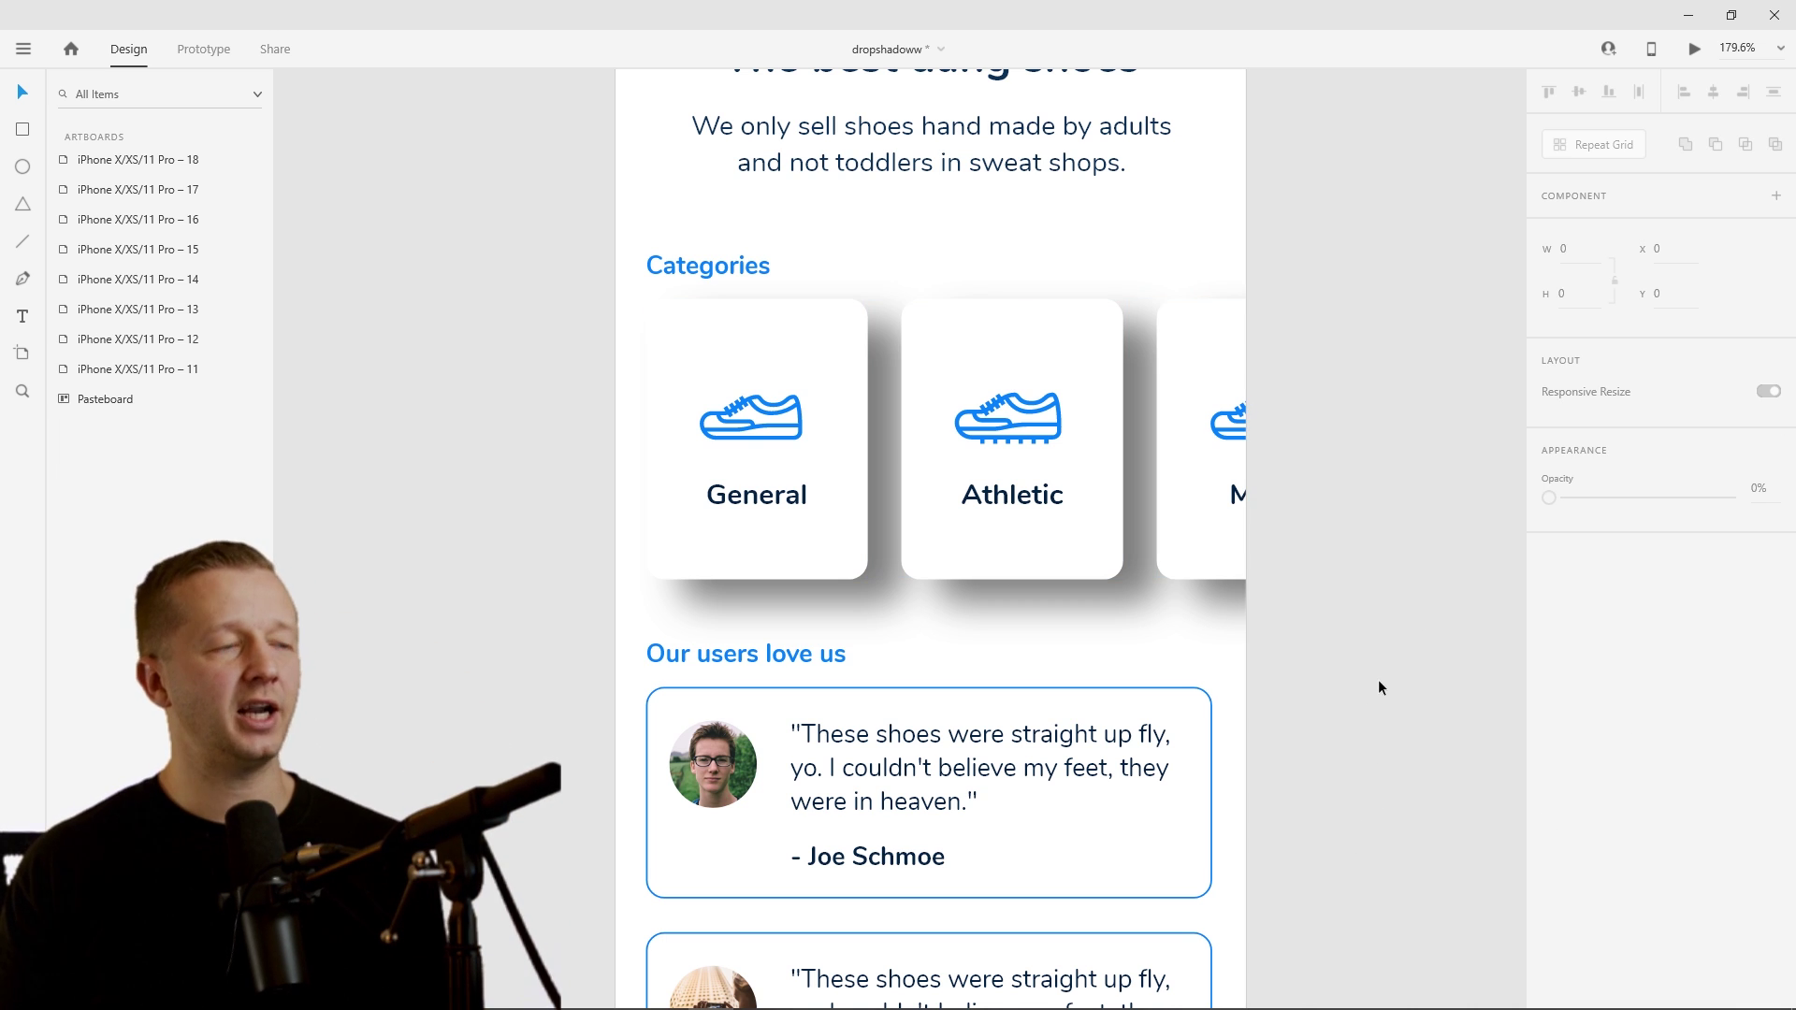
scroll(1377, 687, "down", 5)
scroll(1378, 687, "up", 4)
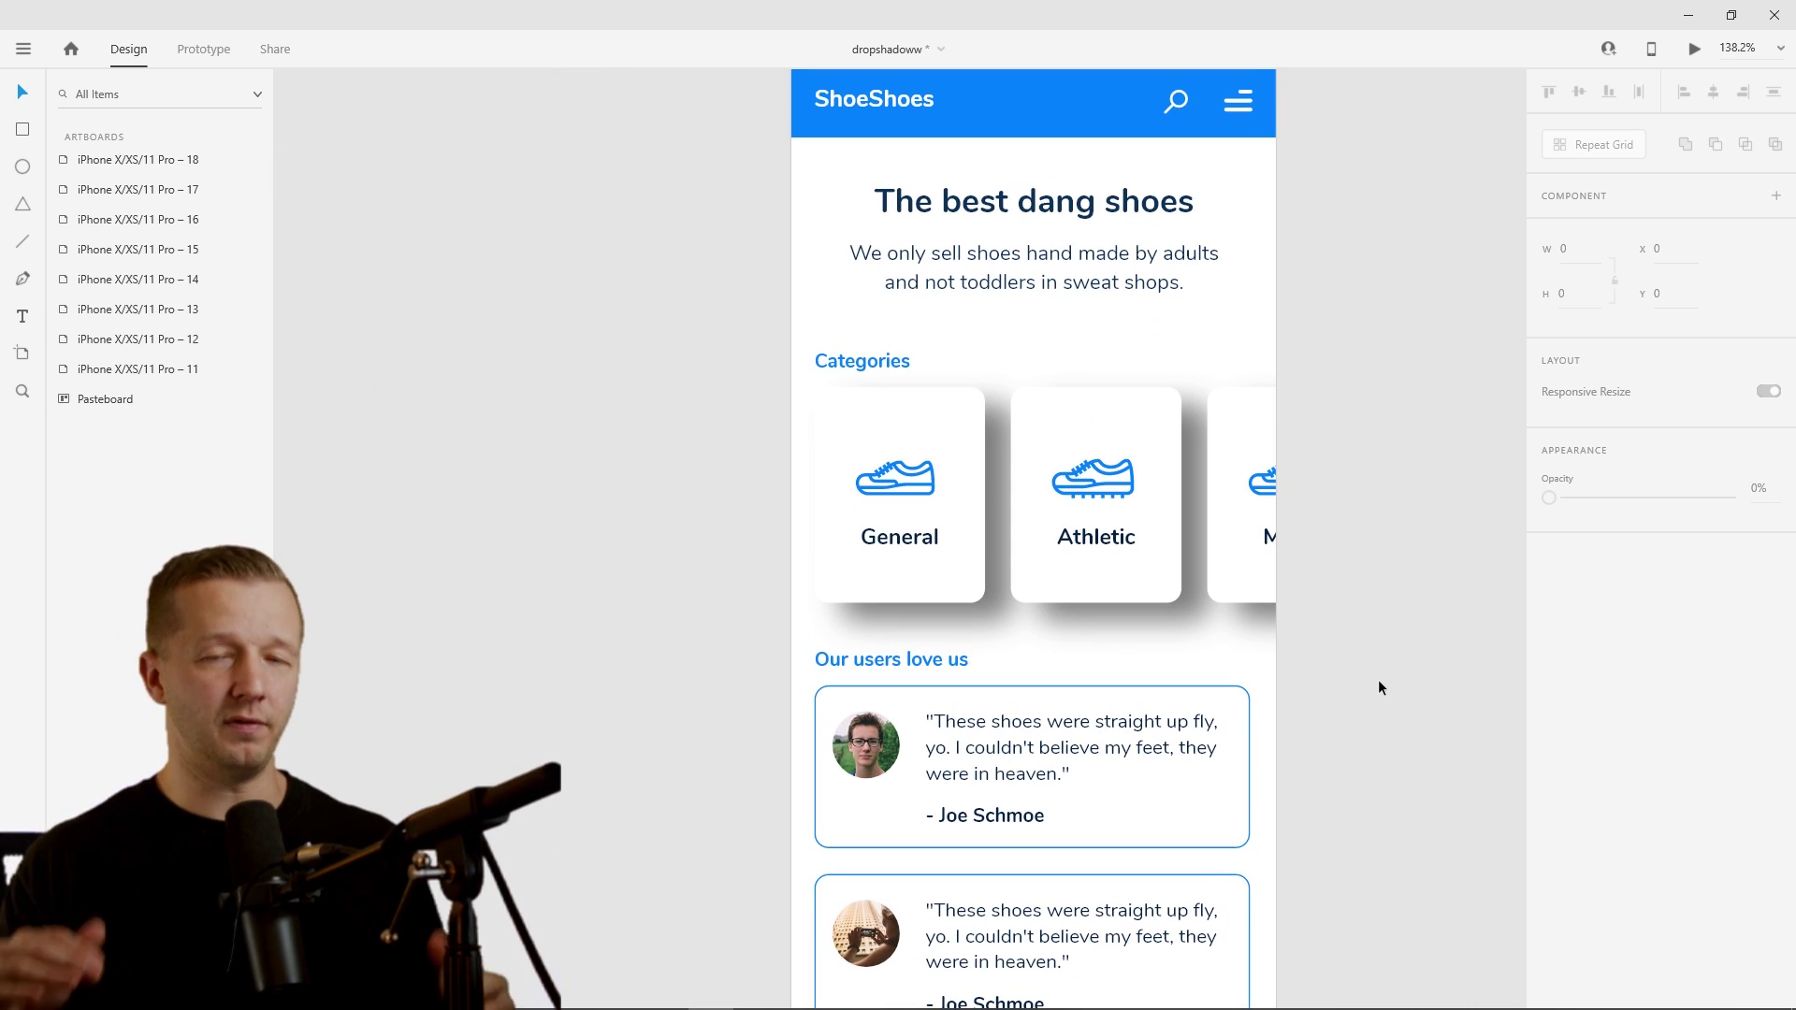
- Fade the three cards' shadow colour to about 10% opacity
left_click(934, 427)
left_click(1093, 423, "shift")
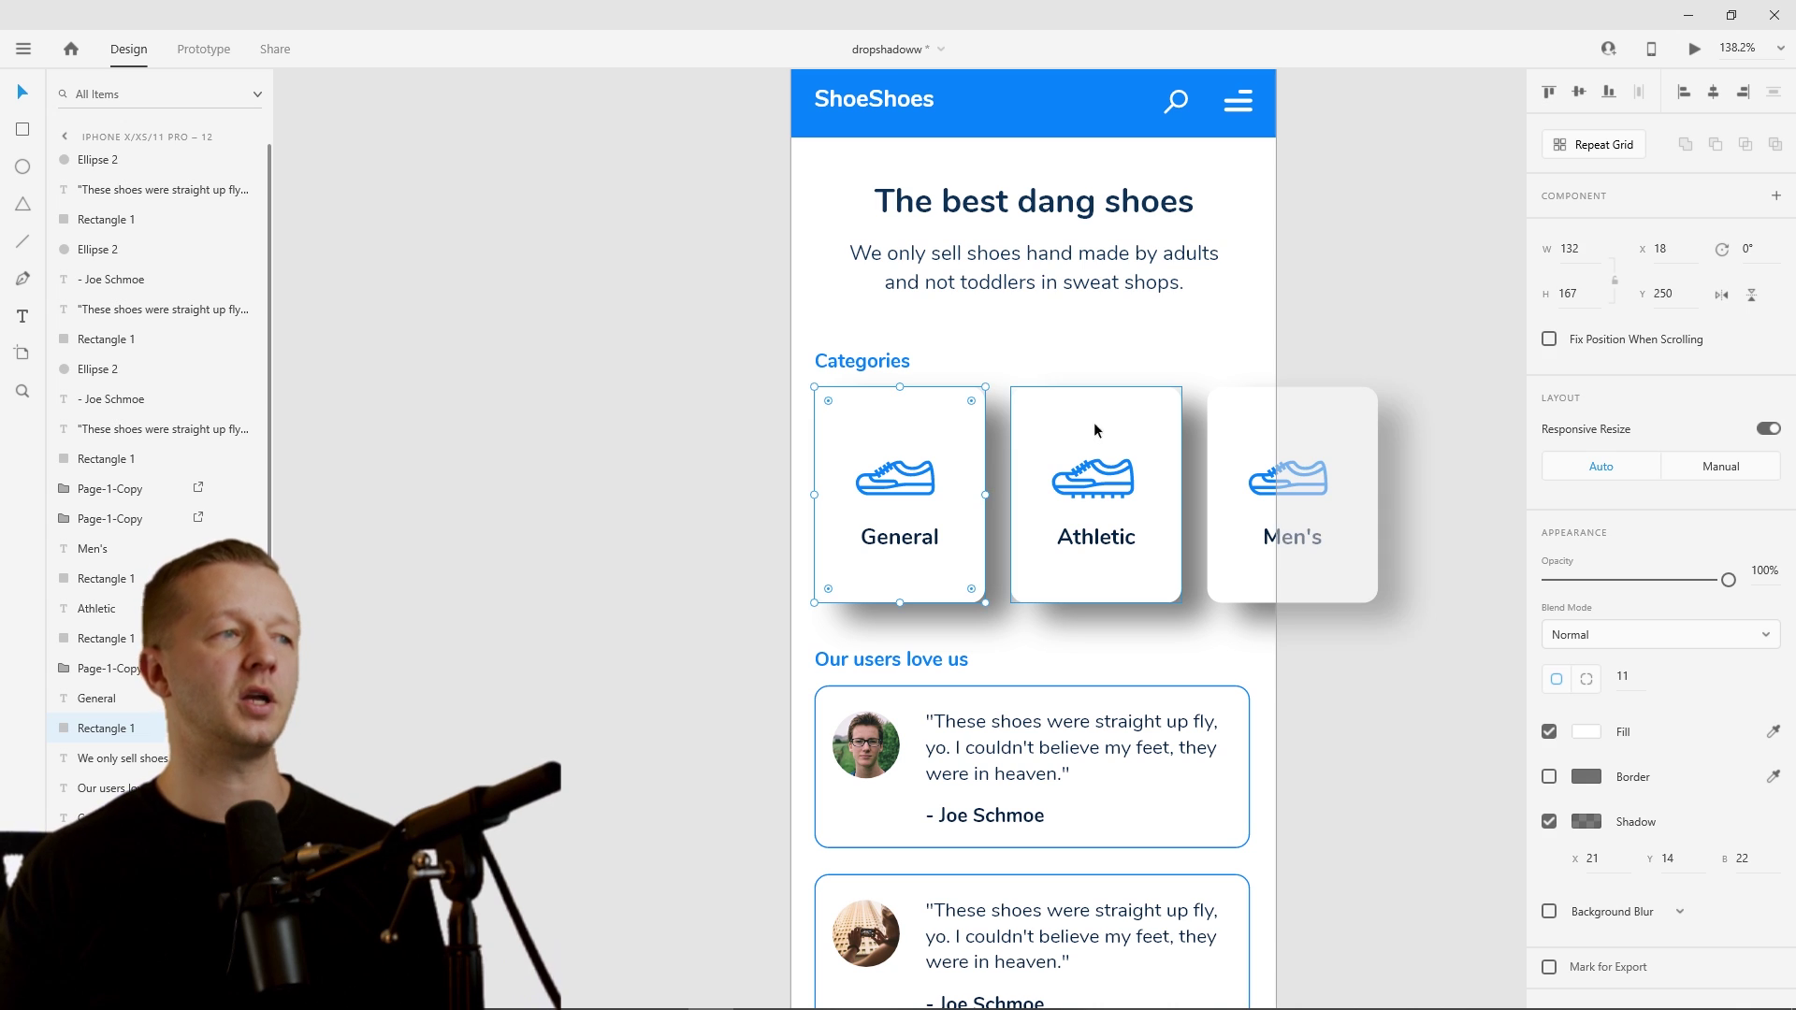
left_click(1233, 407, "shift")
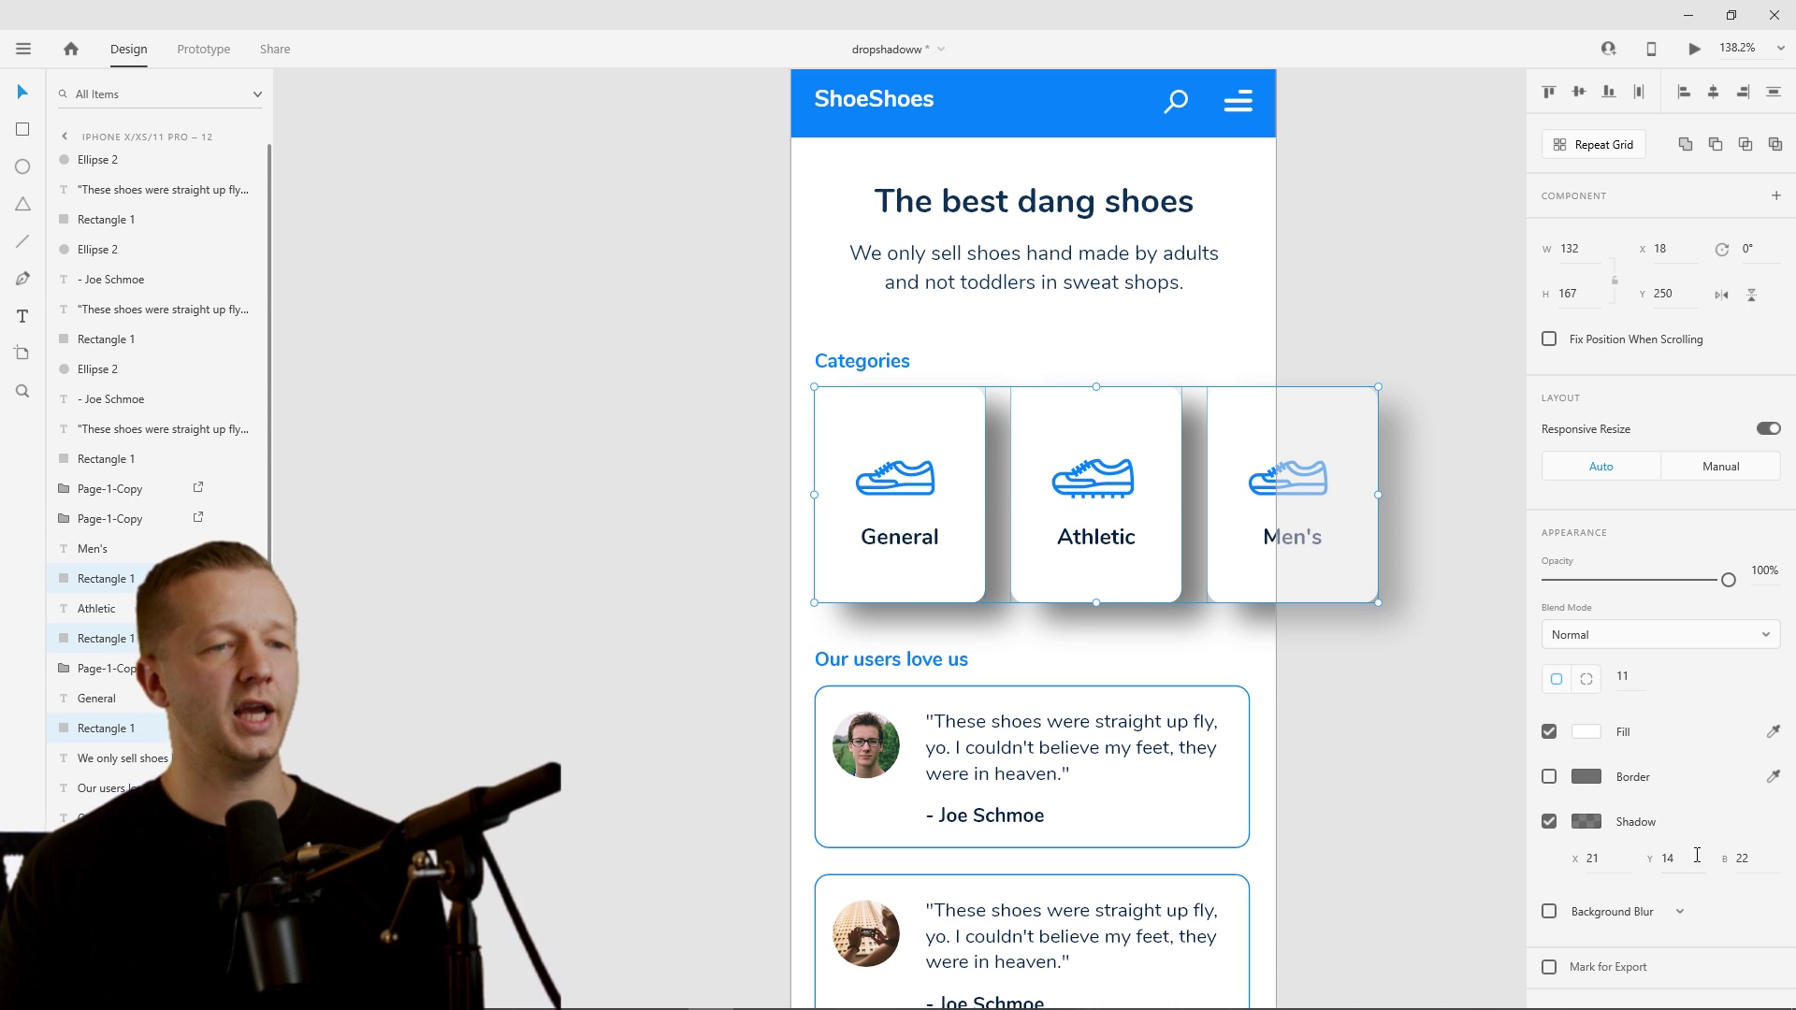
left_click(1585, 823)
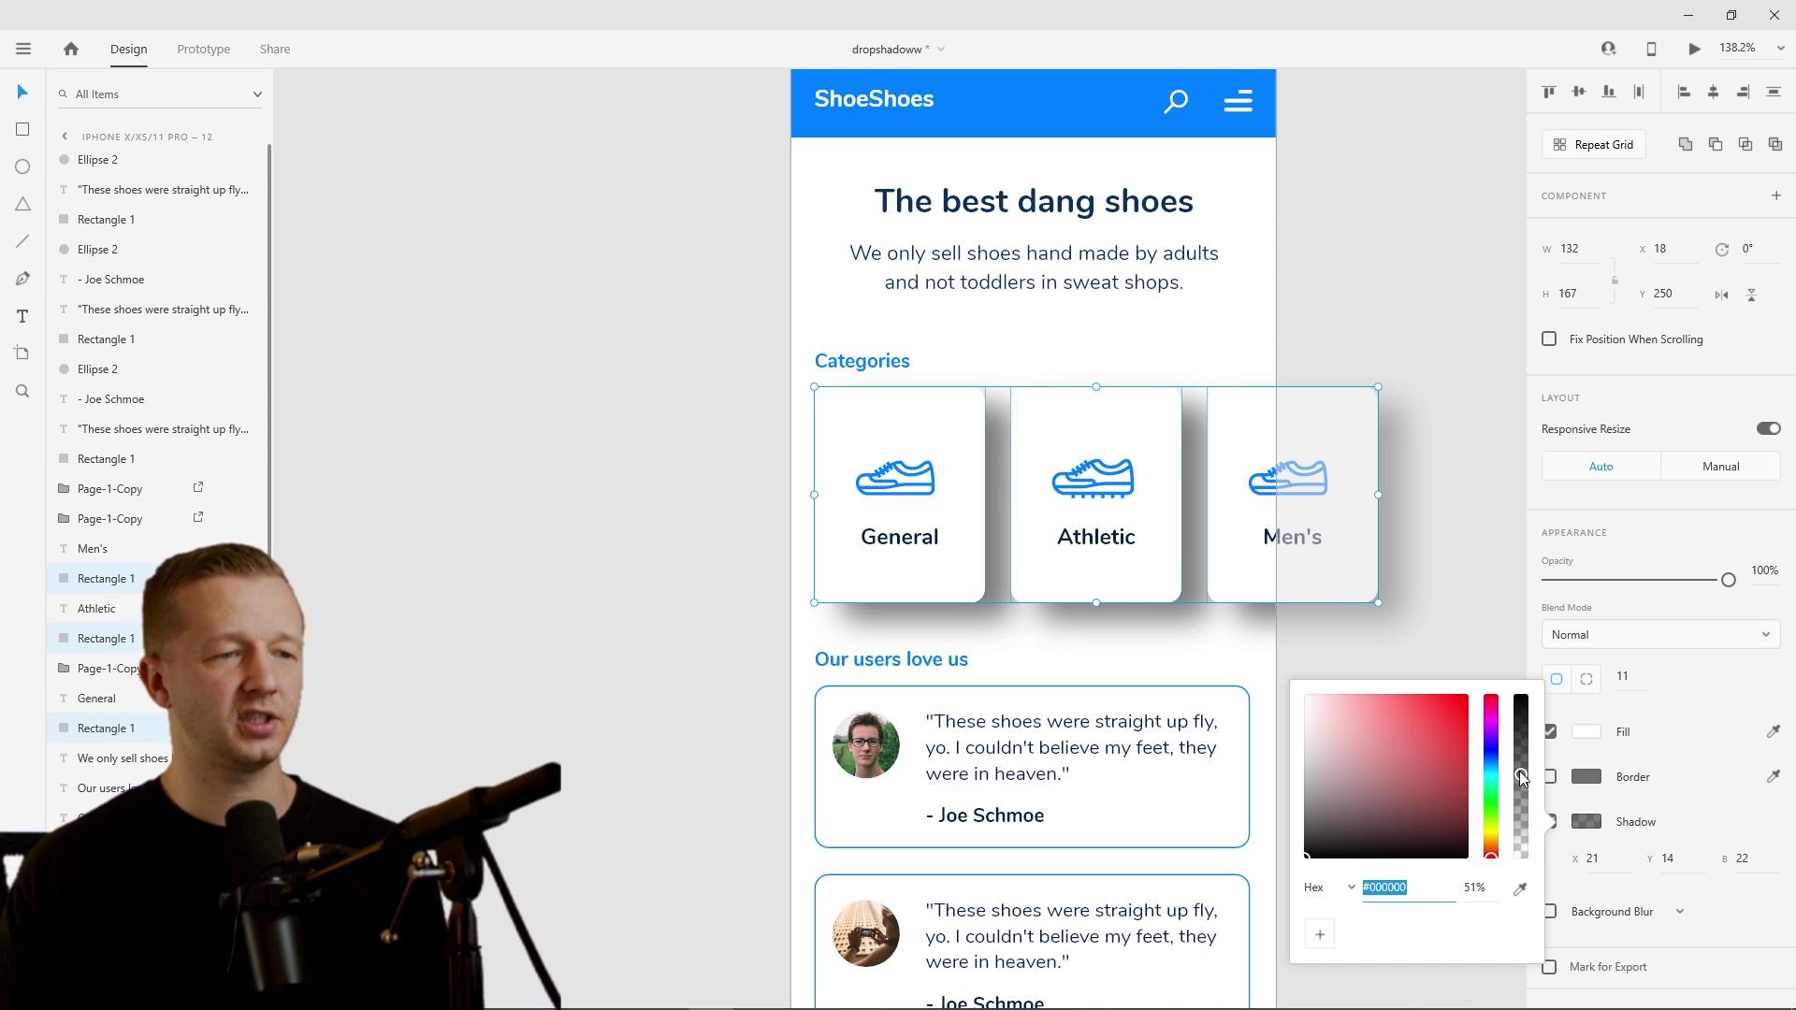
left_click_drag(1523, 776, 1523, 772)
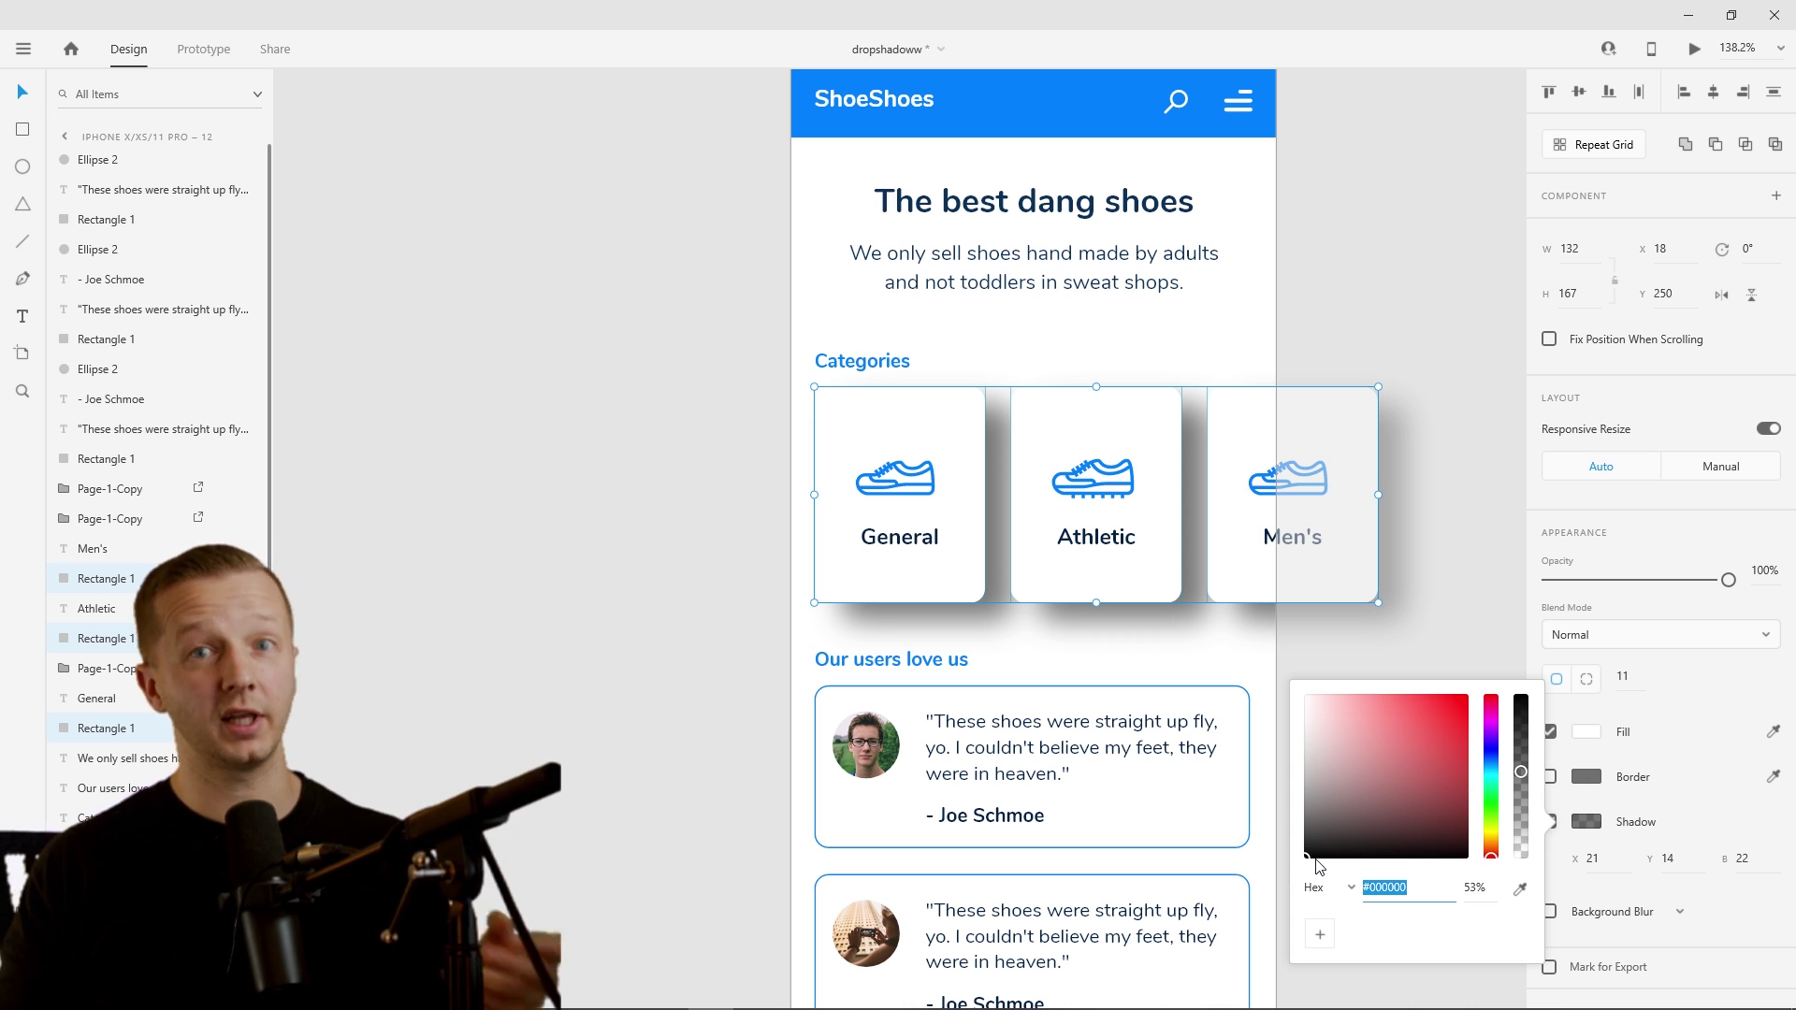
left_click(1520, 773)
left_click_drag(1521, 773, 1519, 848)
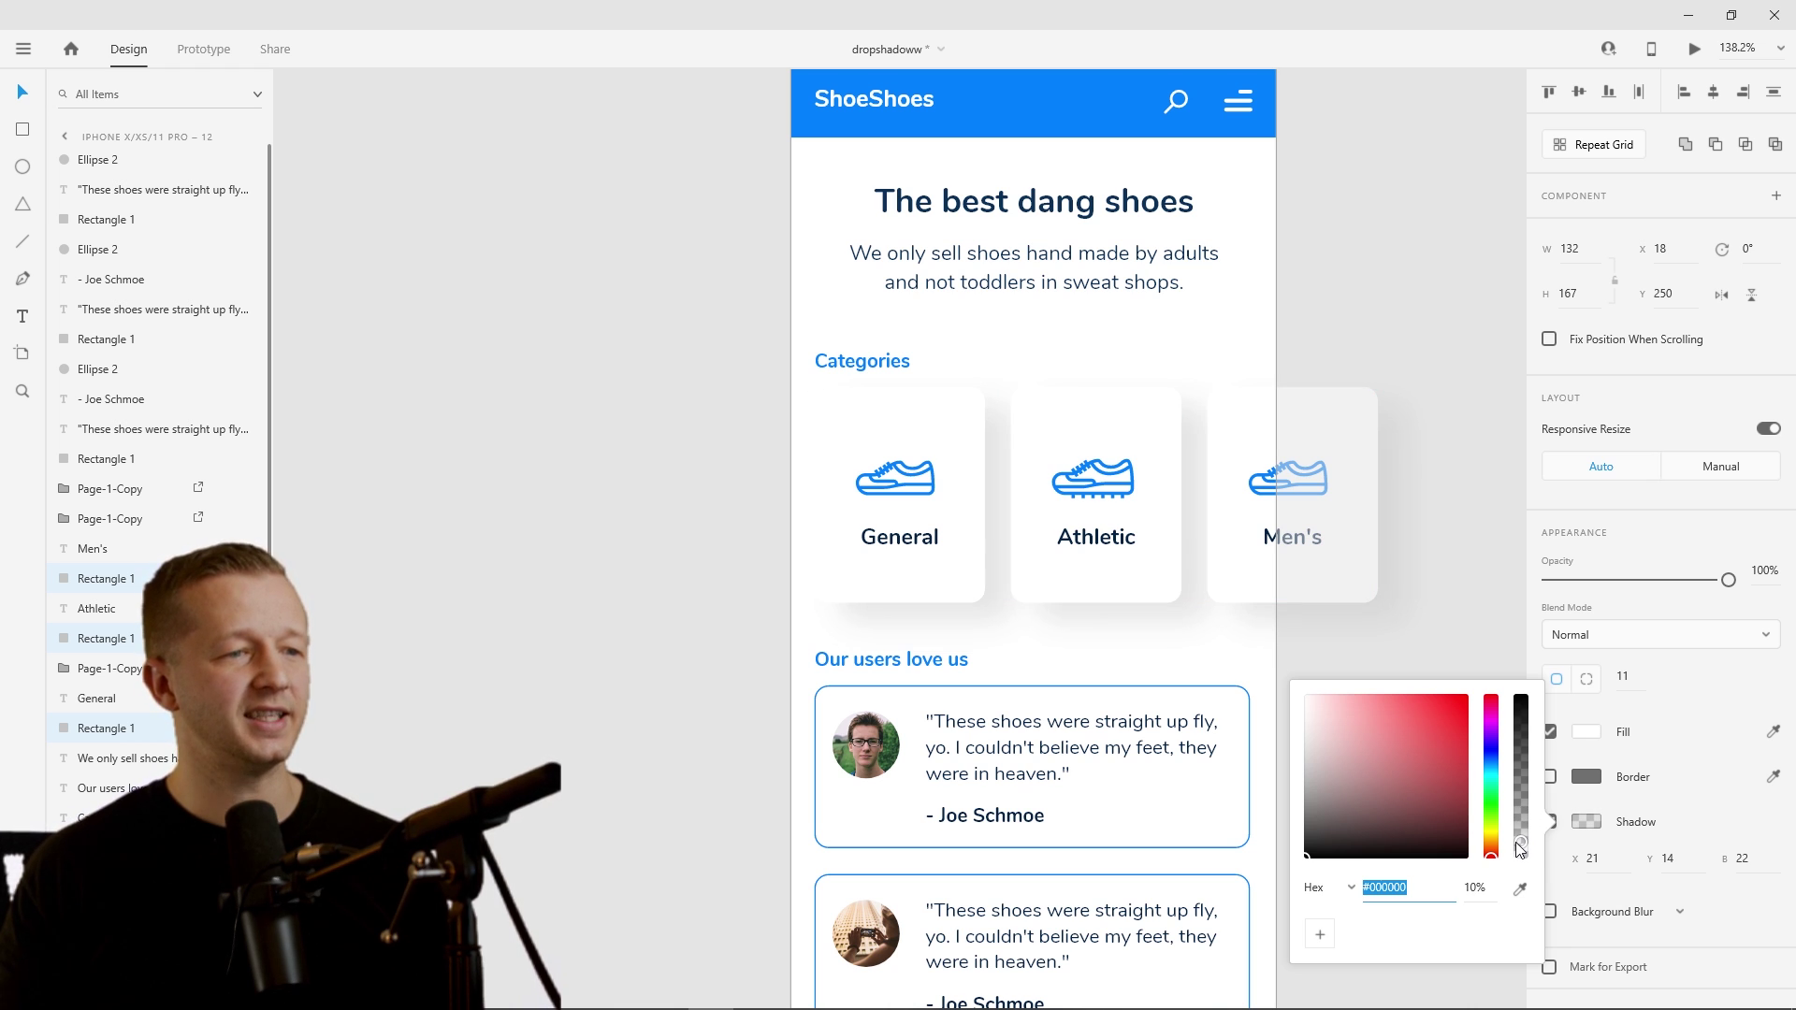
left_click(1430, 614)
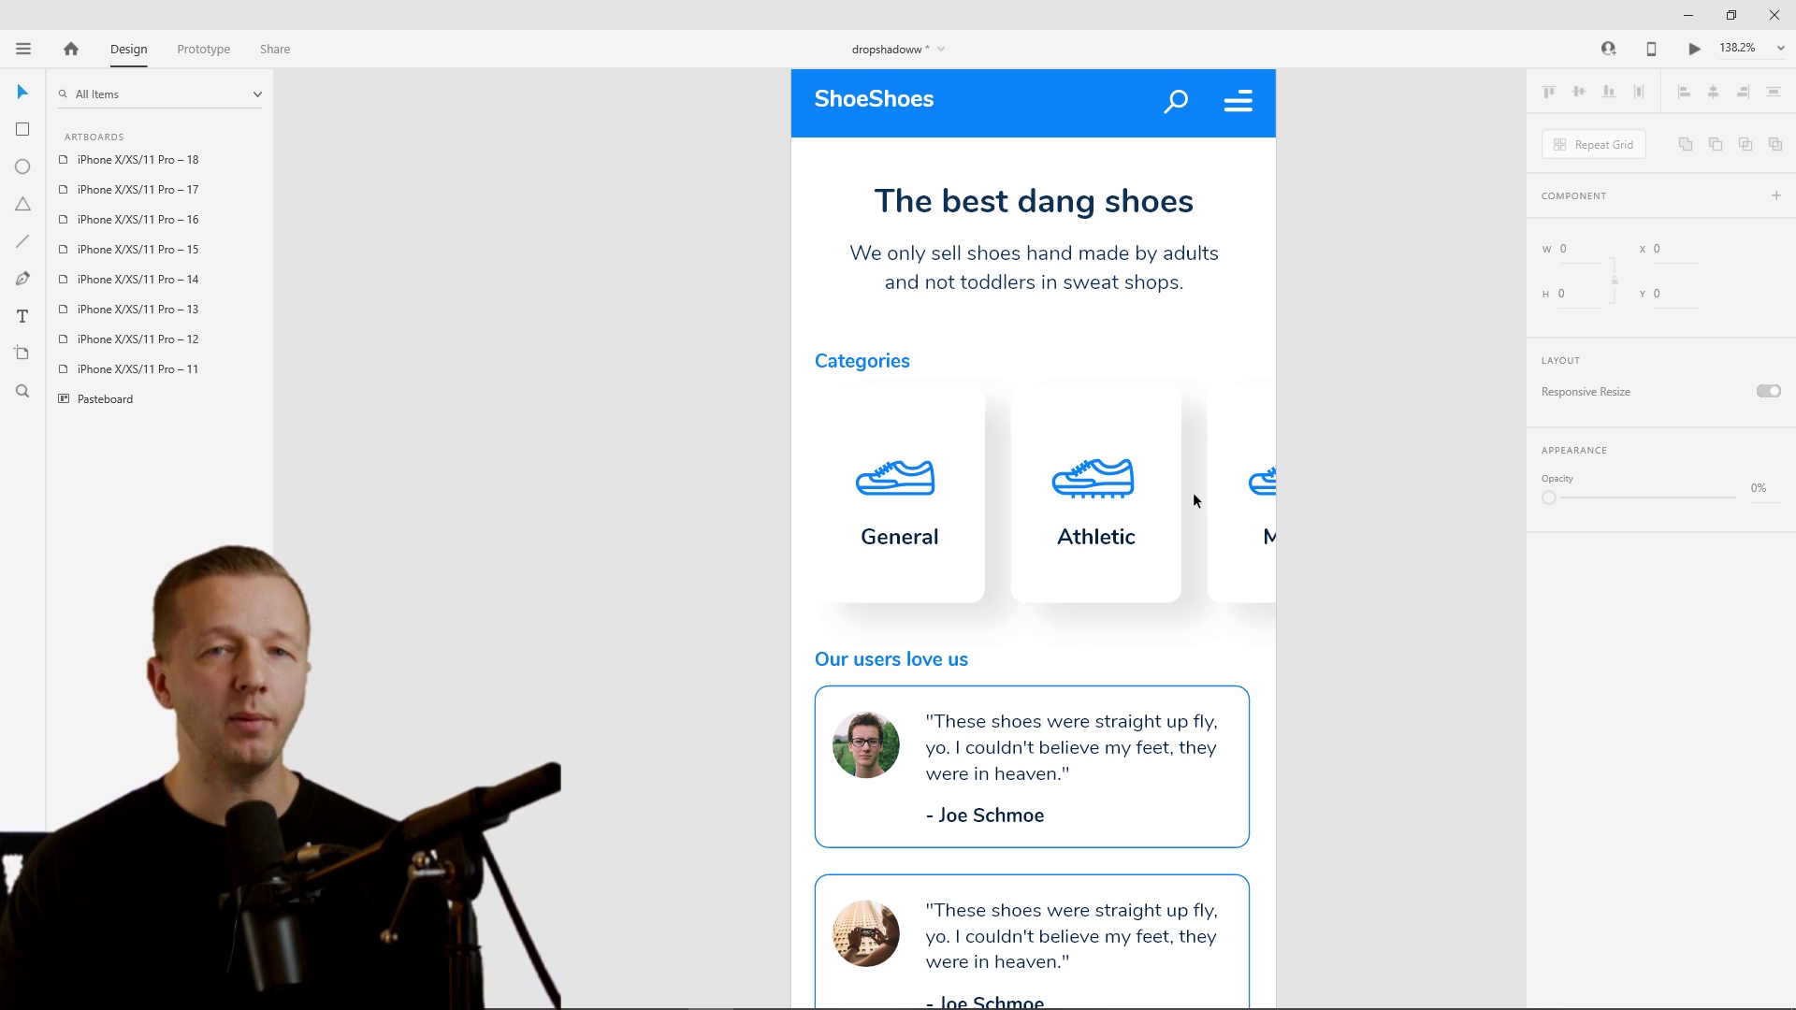
left_click(909, 530)
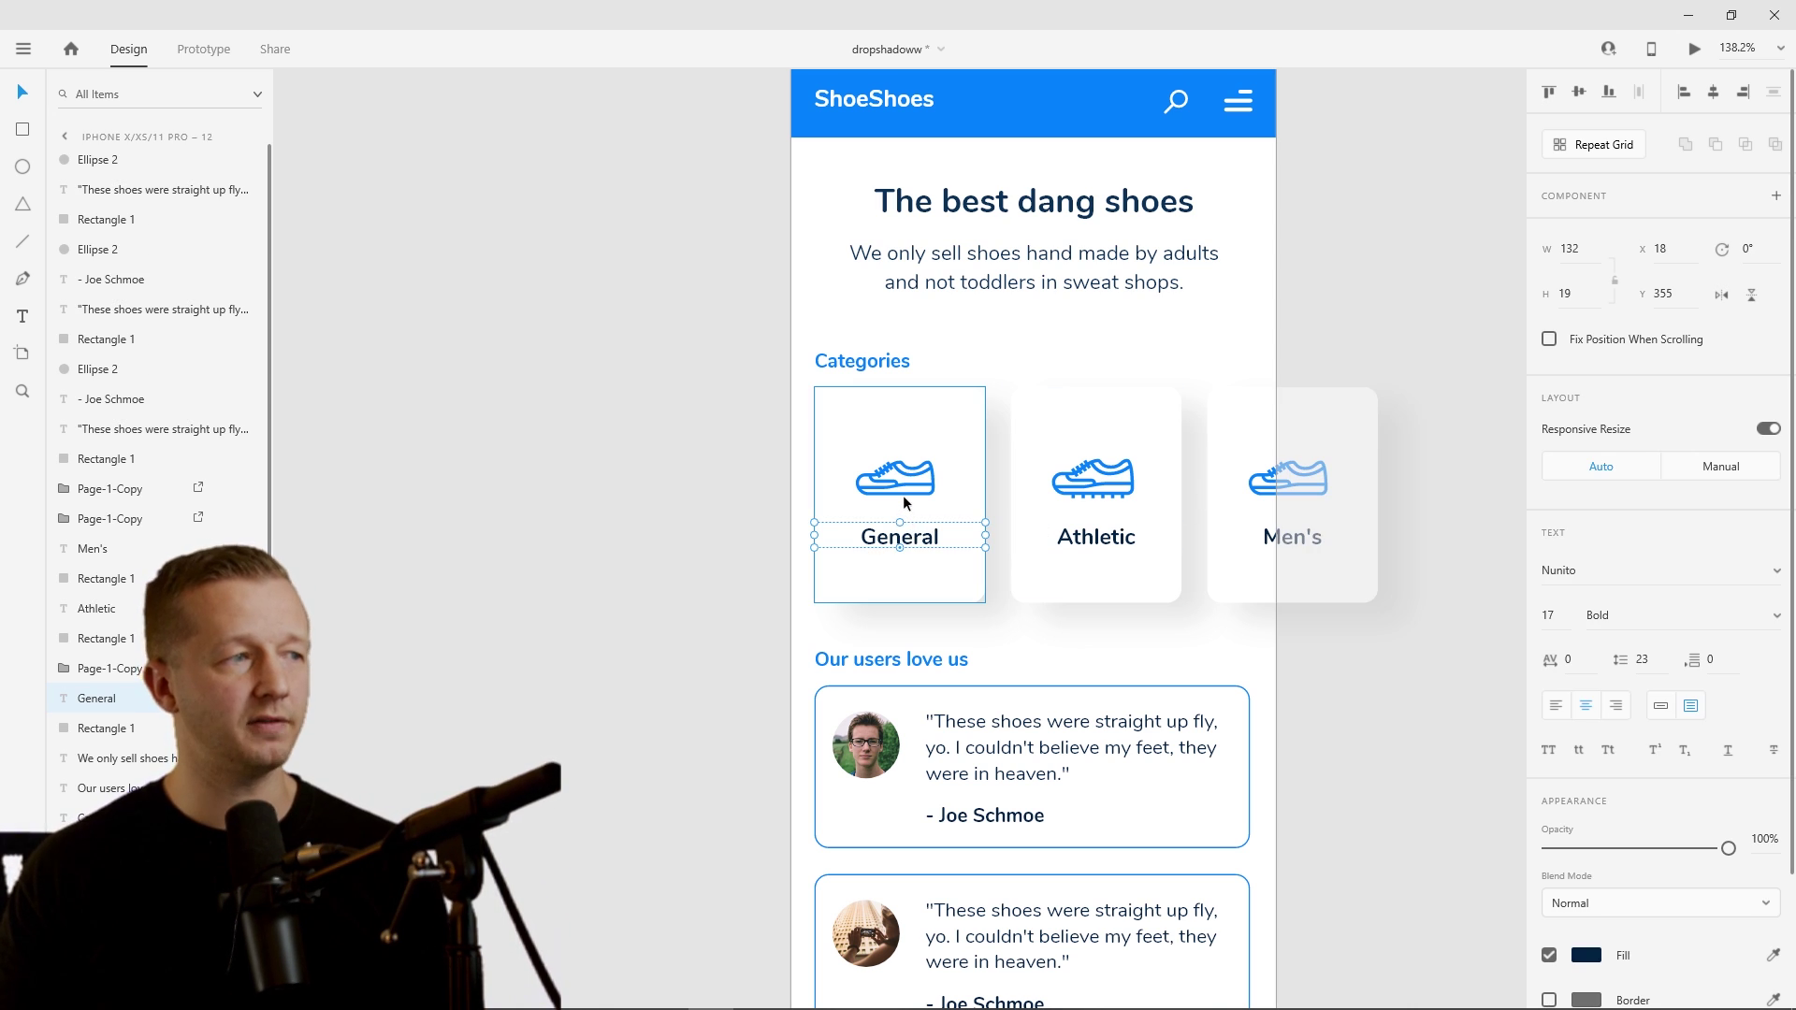
left_click(569, 469)
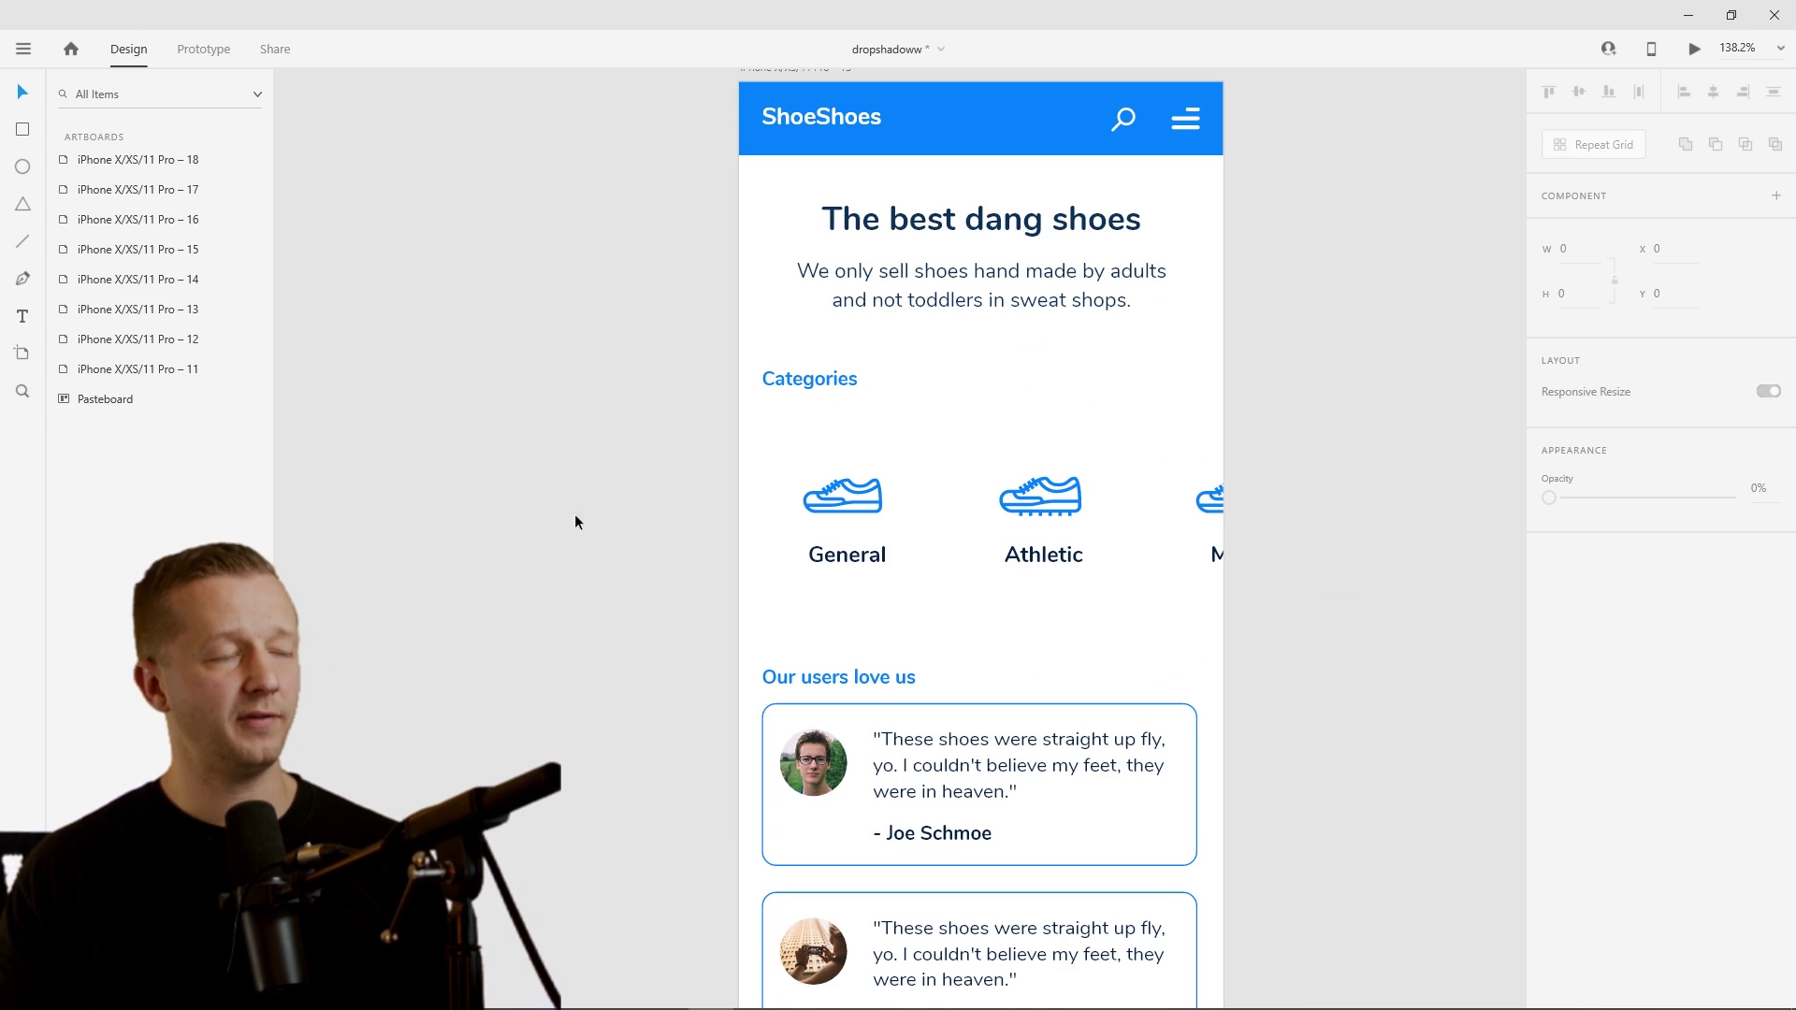
- Give the three white category cards a drop shadow with 0 blur
left_click(816, 427)
left_click(1099, 434, "shift")
left_click(1175, 437, "shift")
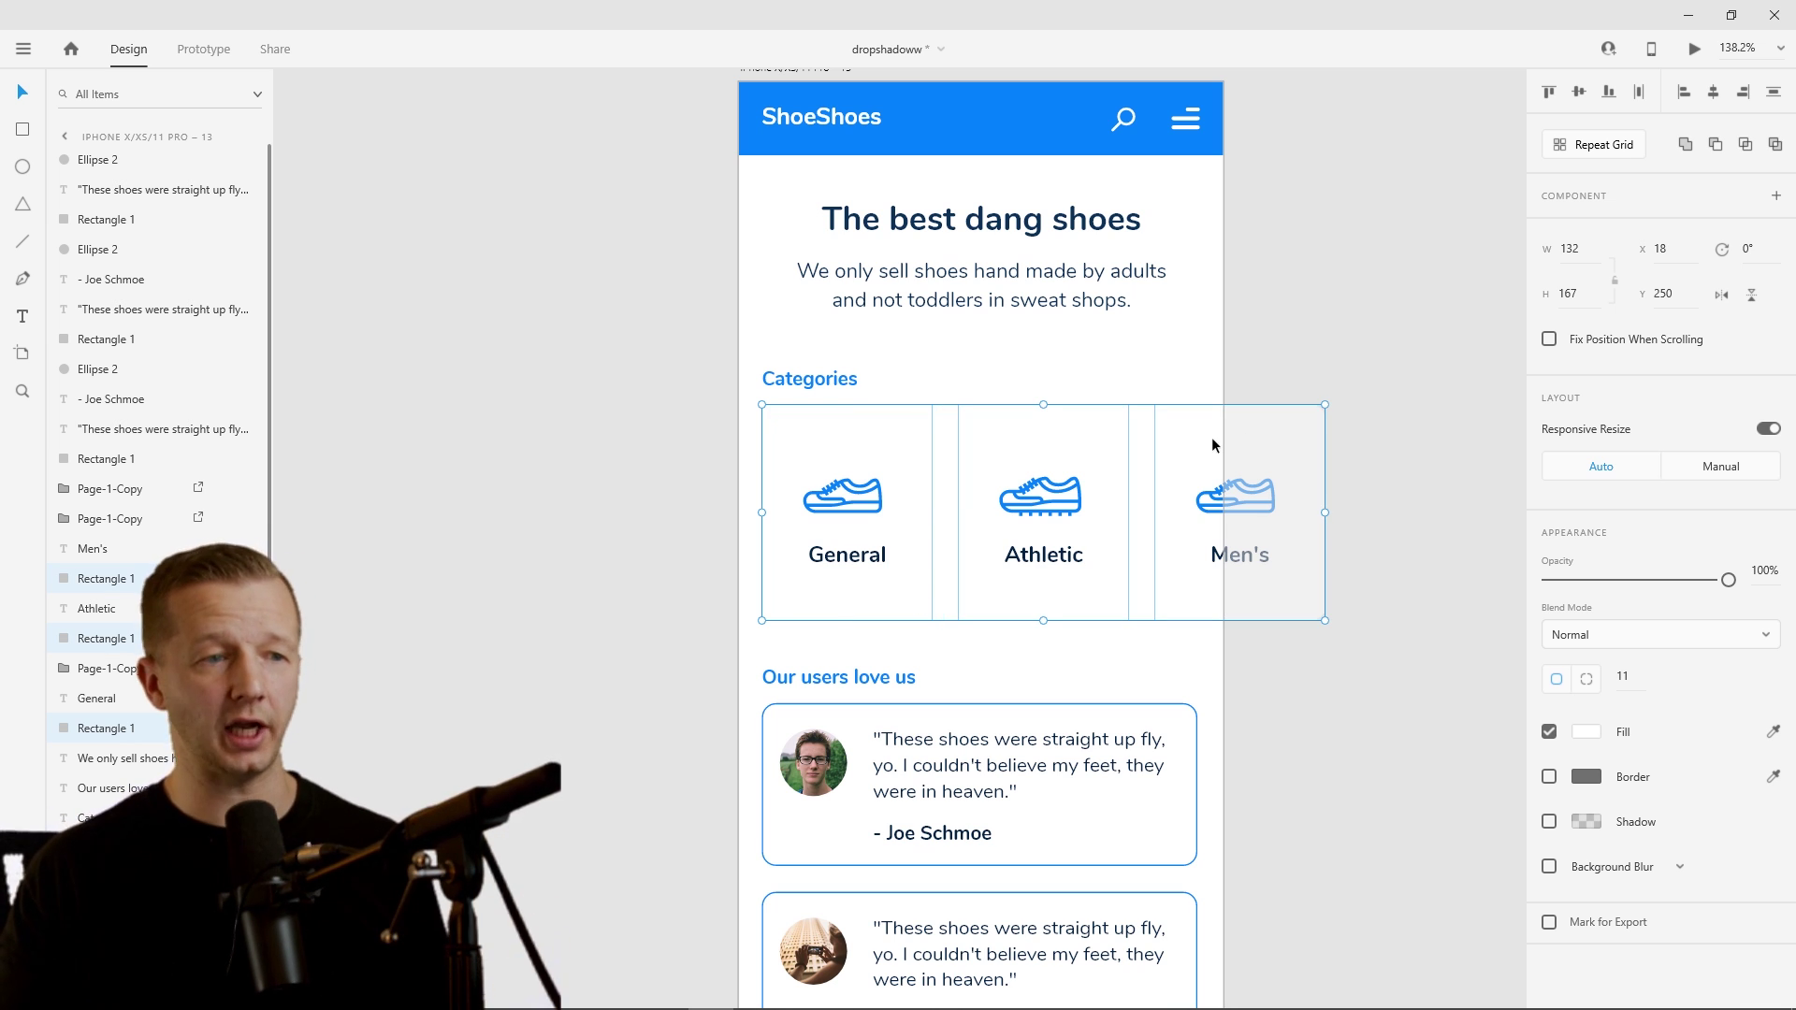
left_click(1549, 822)
left_click(1745, 858)
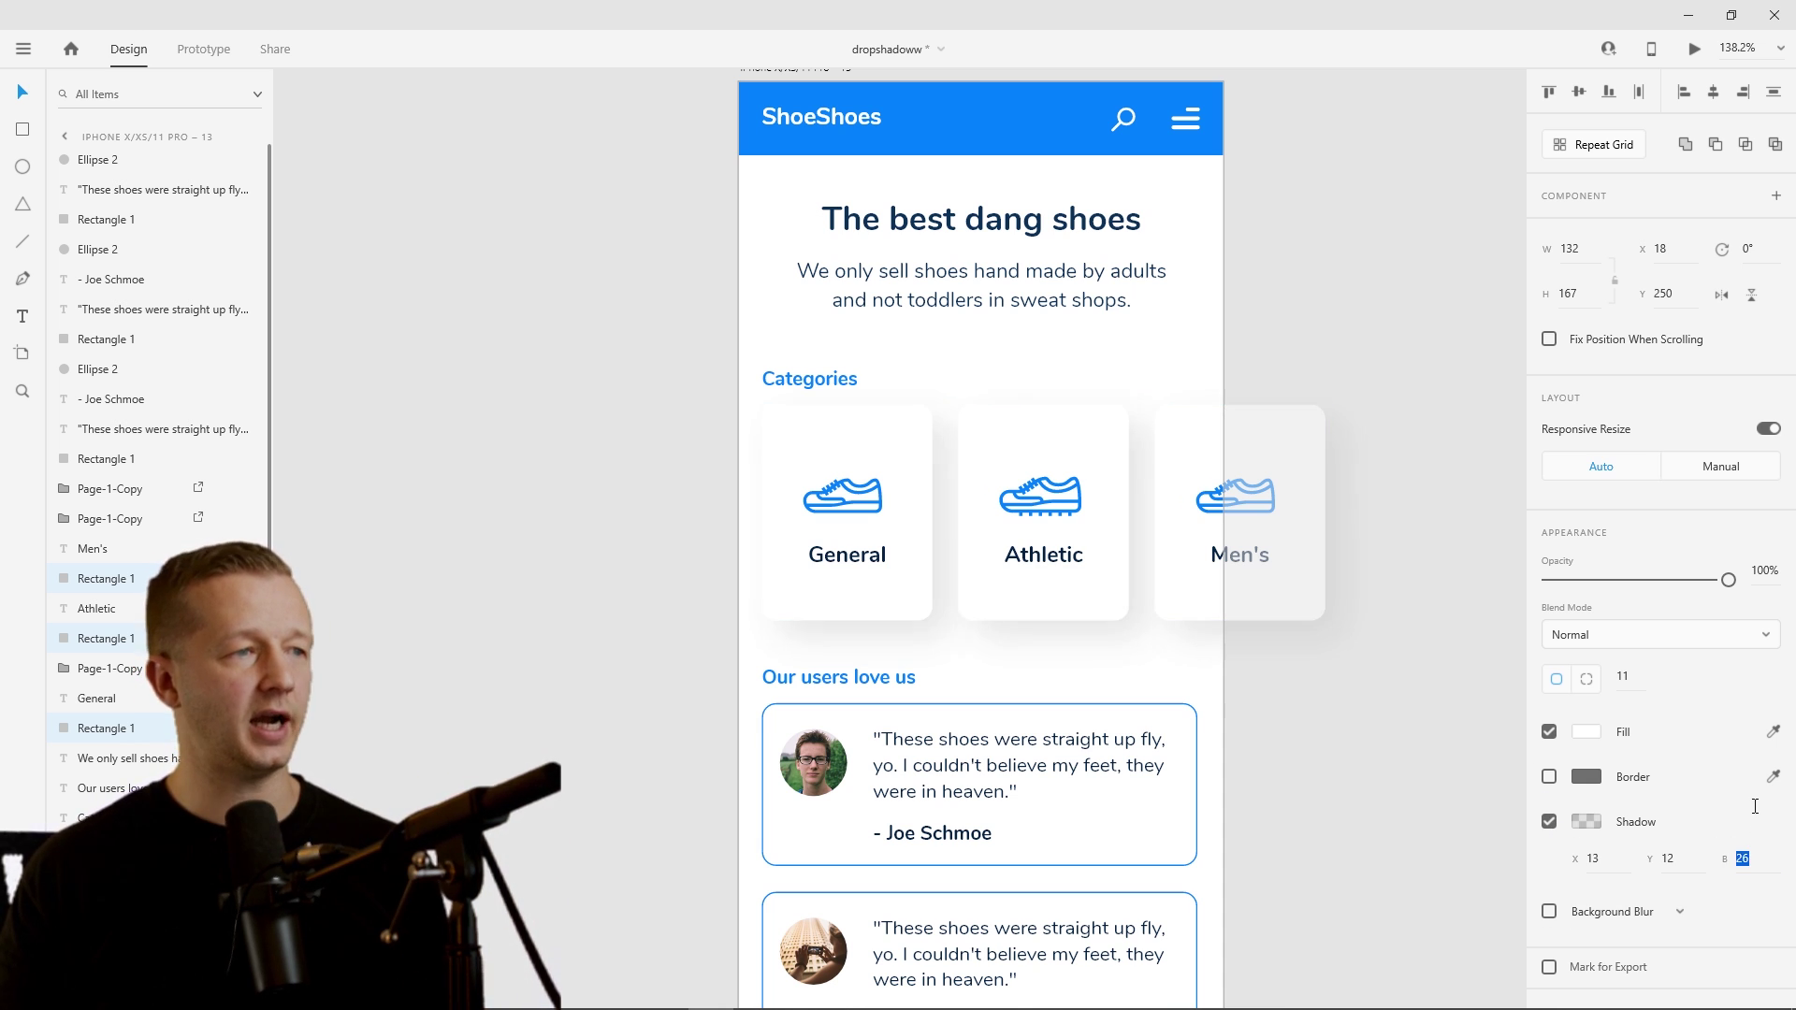
type("0")
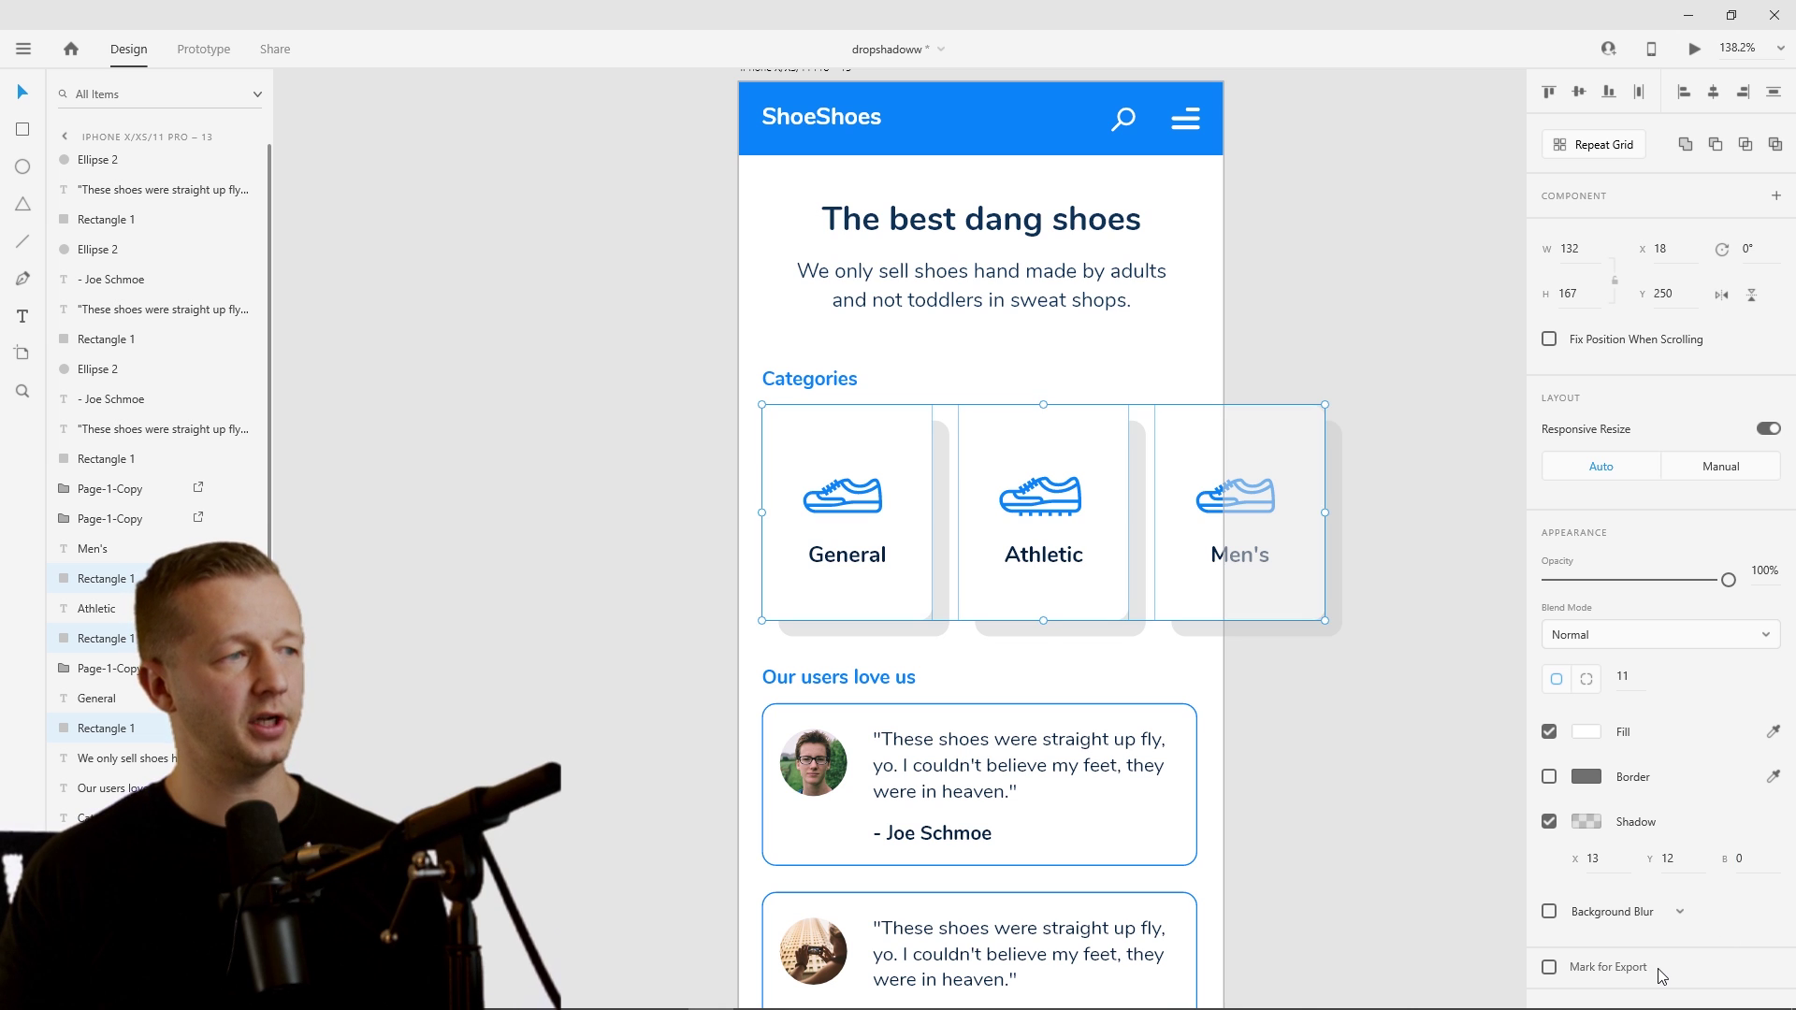
left_click(1215, 760)
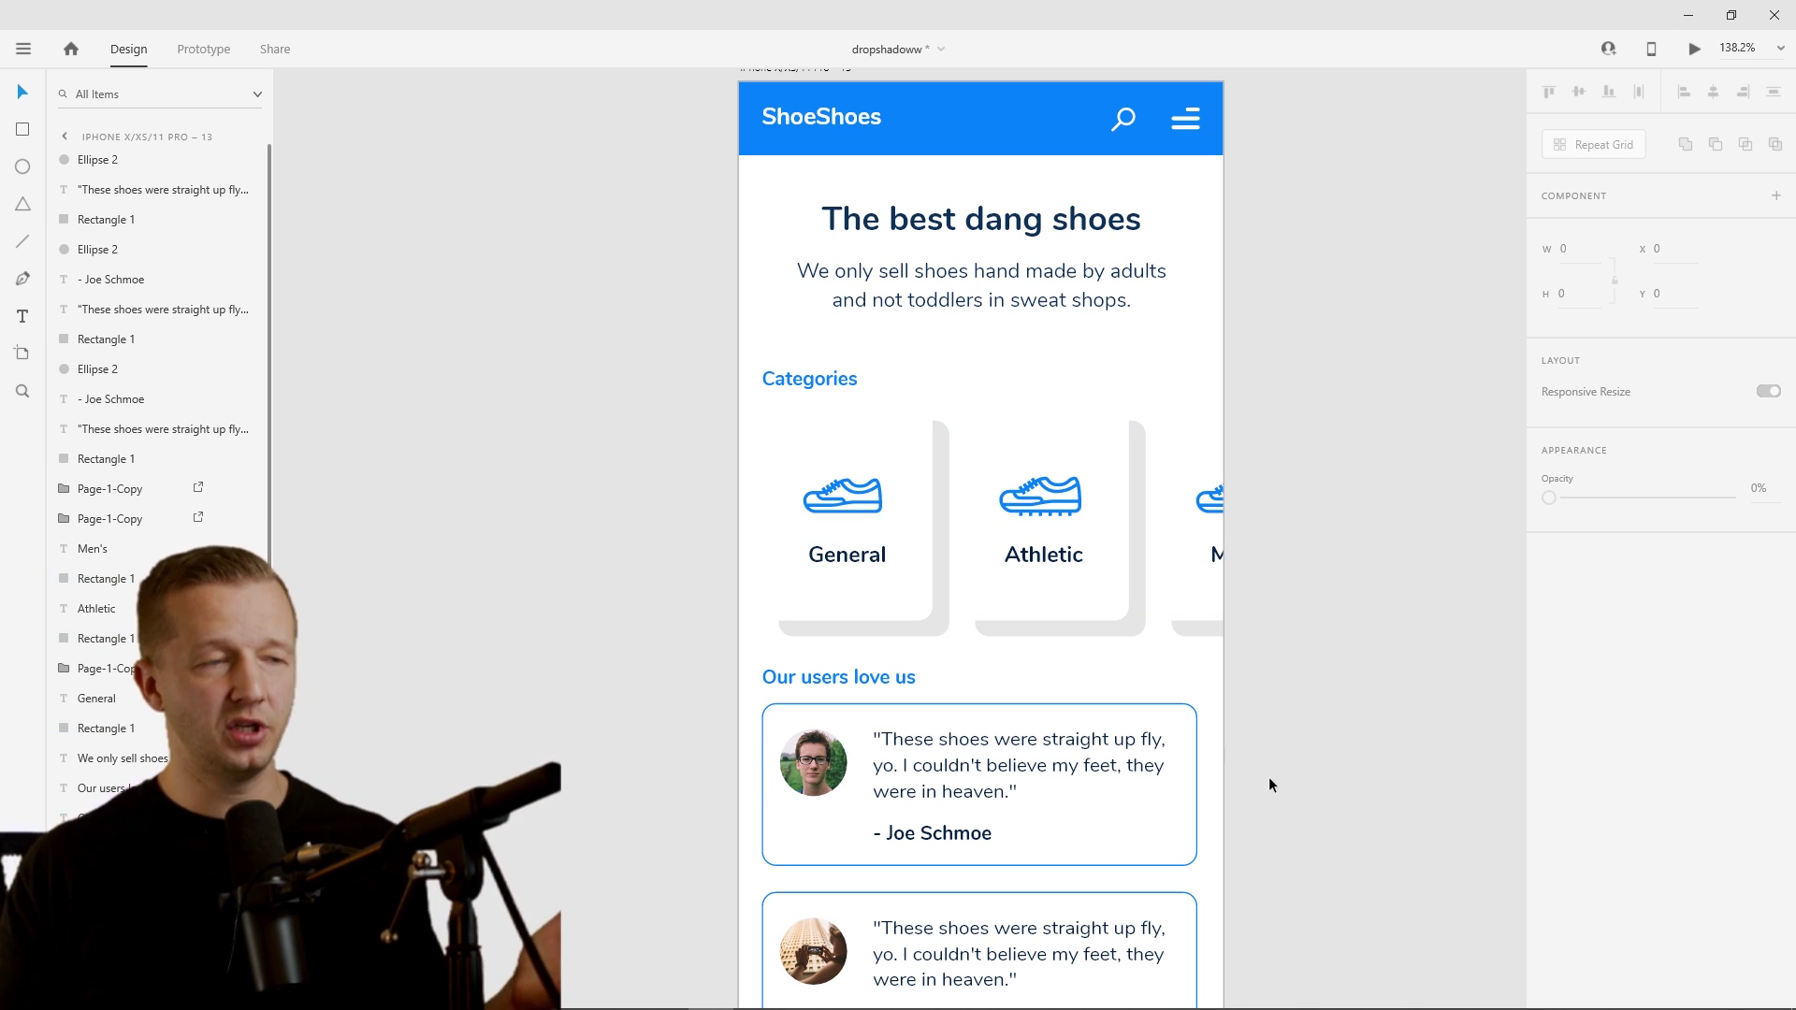
- Shrink the cards' shadow offset to X 2 and Y 3
left_click(851, 424)
left_click(1010, 444, "shift")
left_click(1186, 436, "shift")
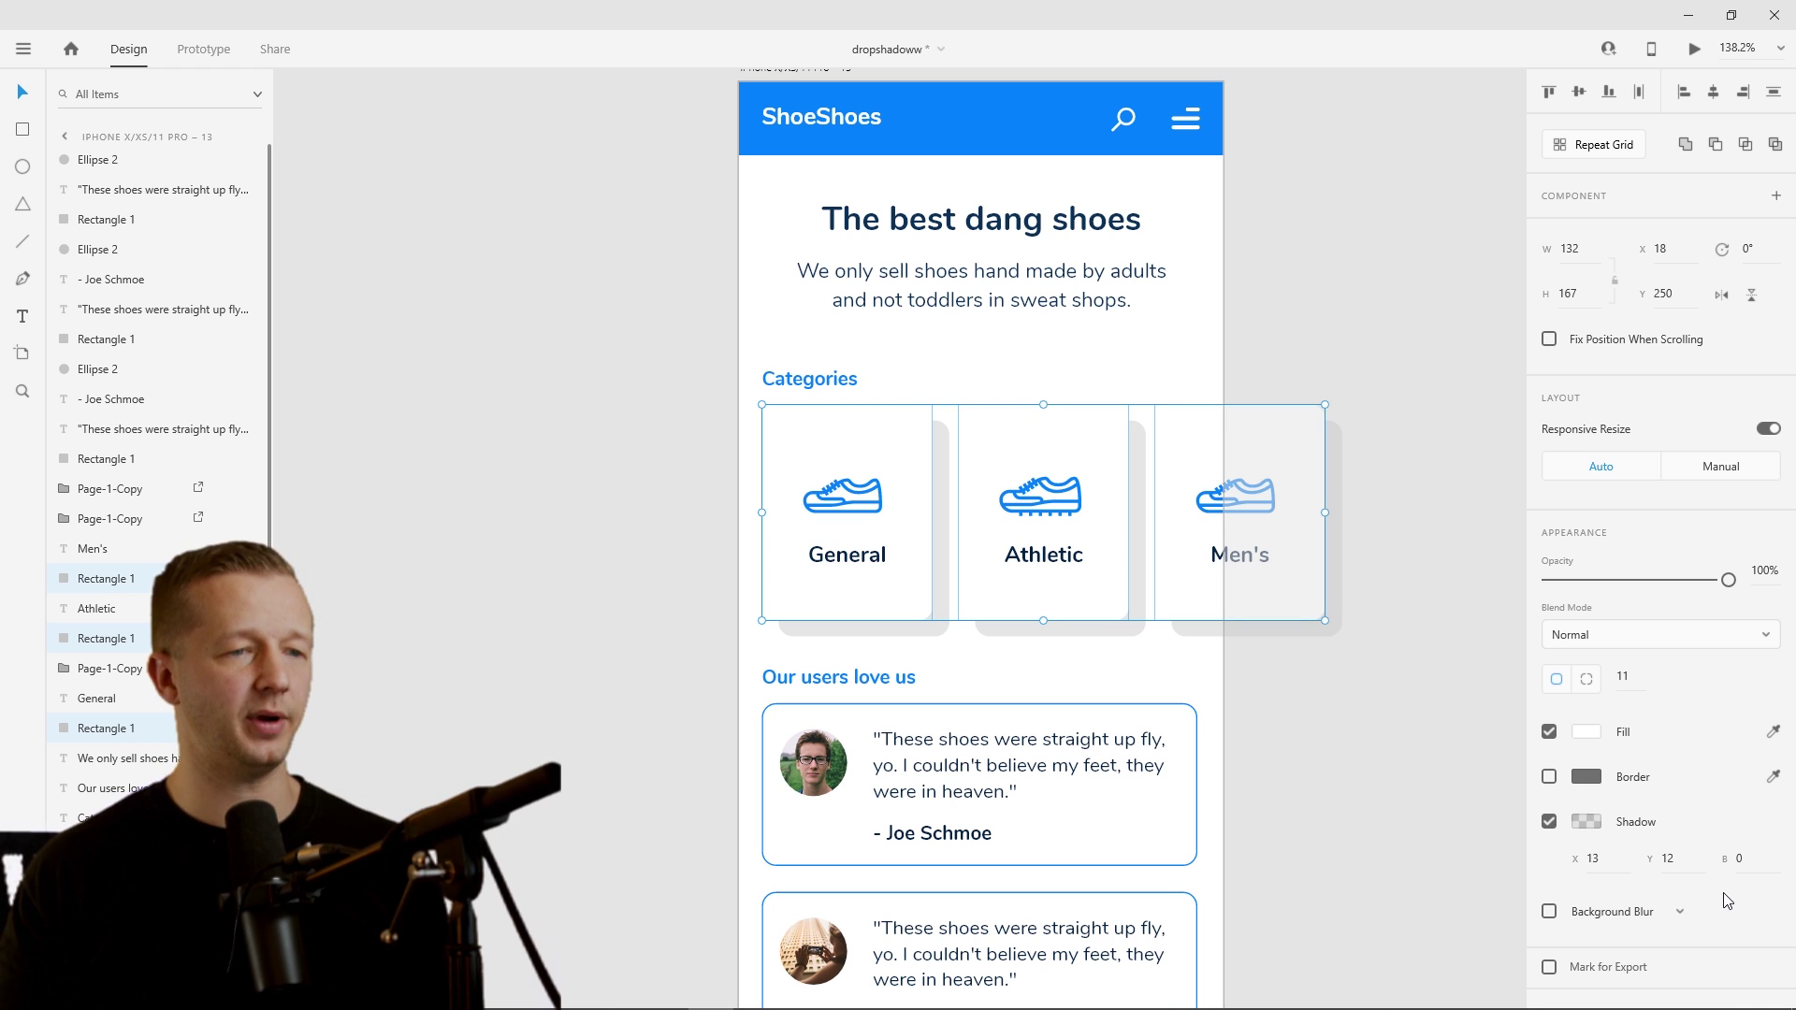
left_click(1592, 857)
key("Down")
key("Down")
key("Down")
key("Down")
key("Down")
key("Down")
key("Down")
key("Down")
key("Down")
key("Down")
key("Down")
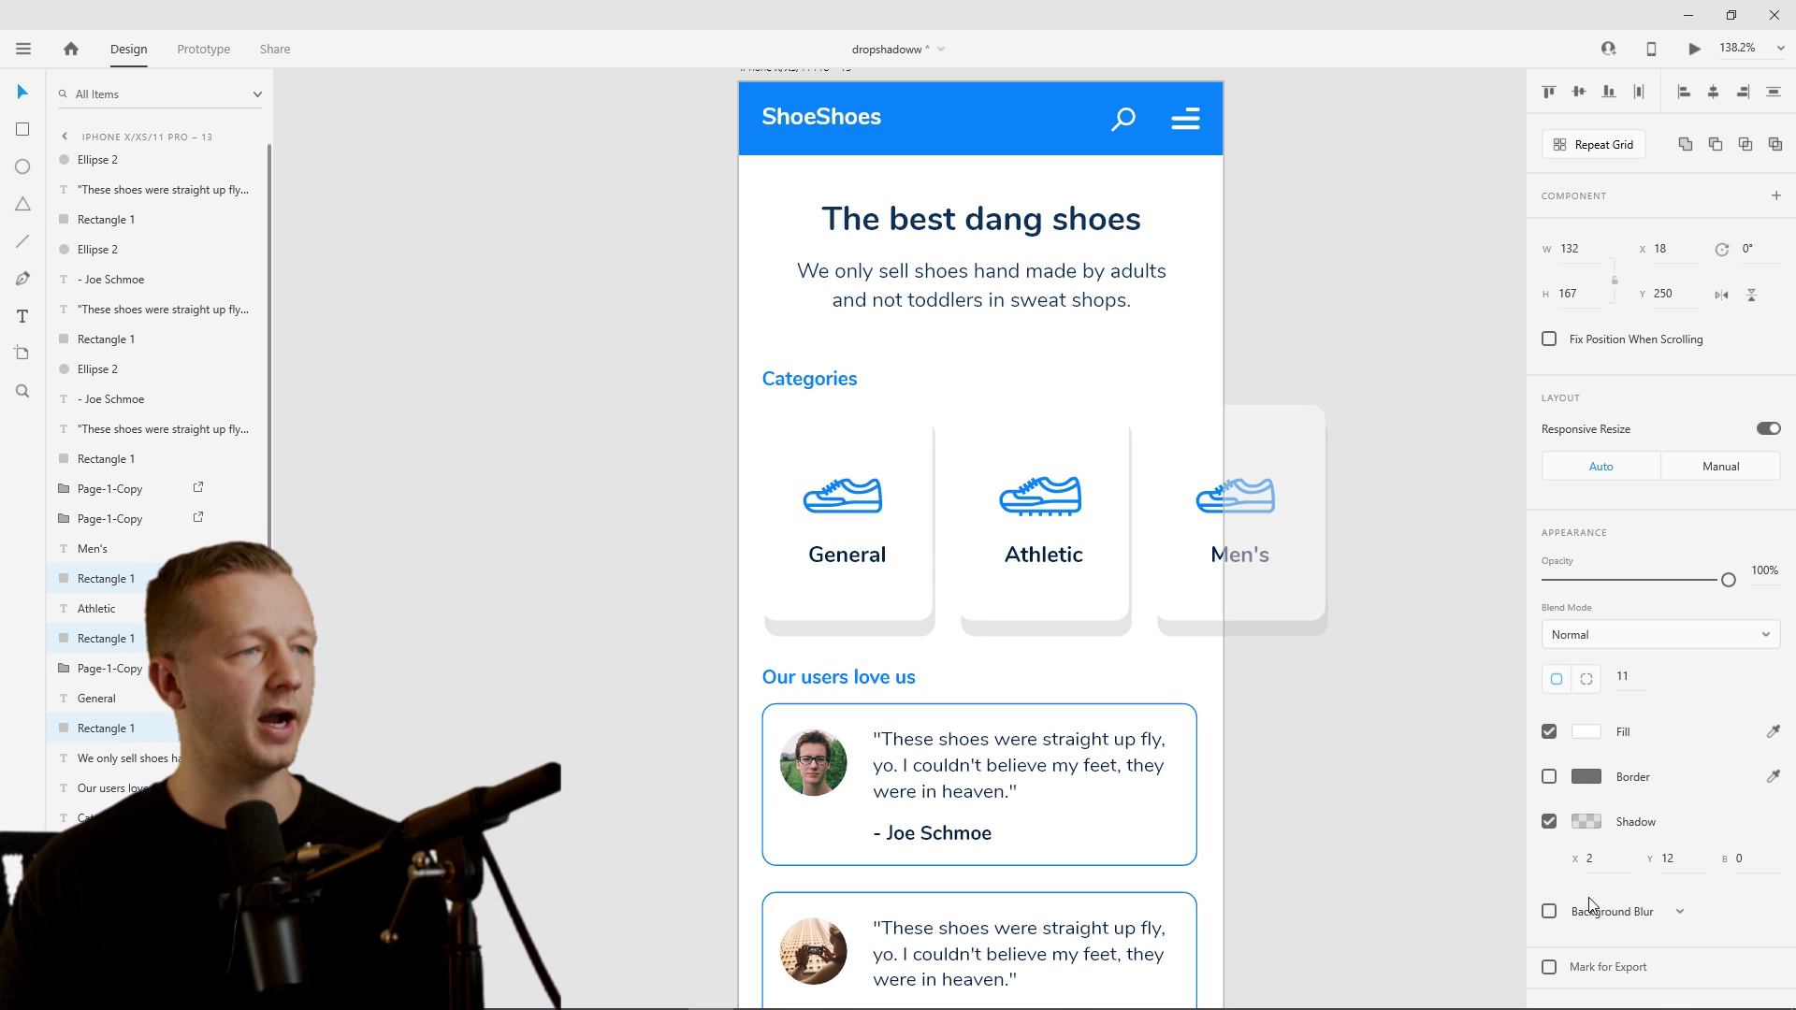
left_click(1667, 858)
key("Down")
key("Down")
key("Down")
key("Down")
key("Down")
key("Down")
key("Down")
key("Down")
key("Down")
key("Down")
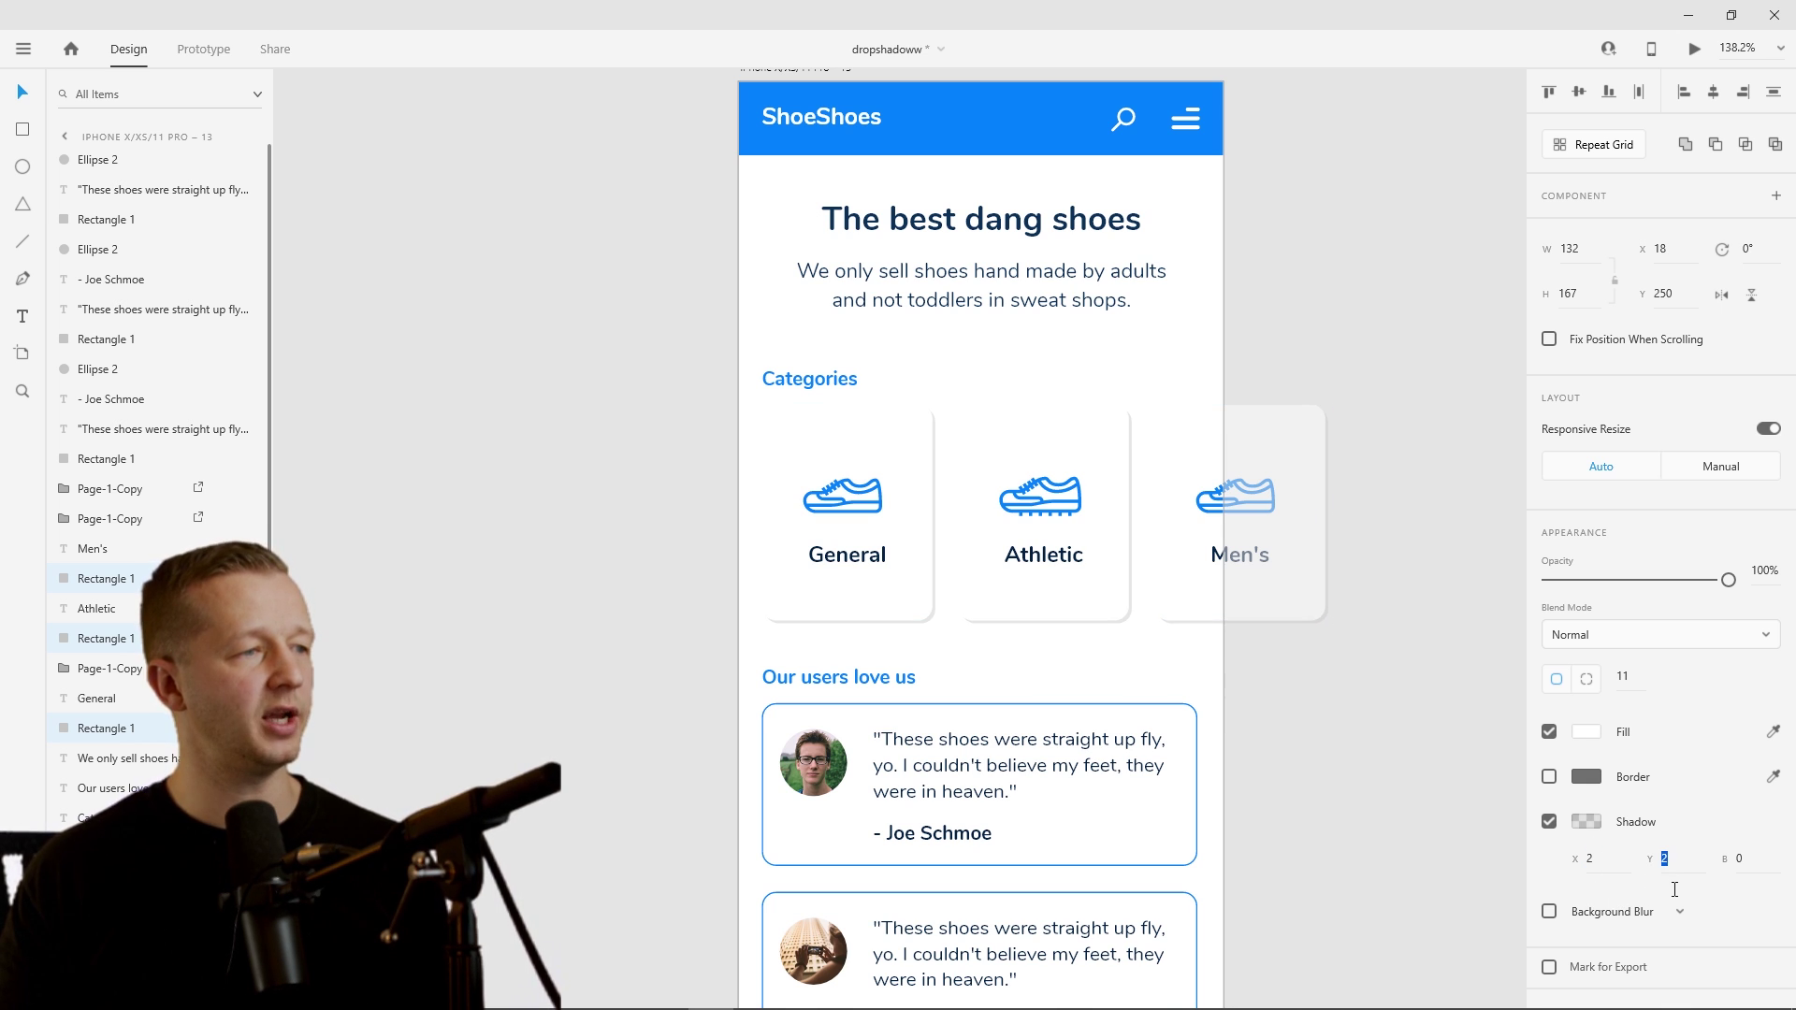
key("Up")
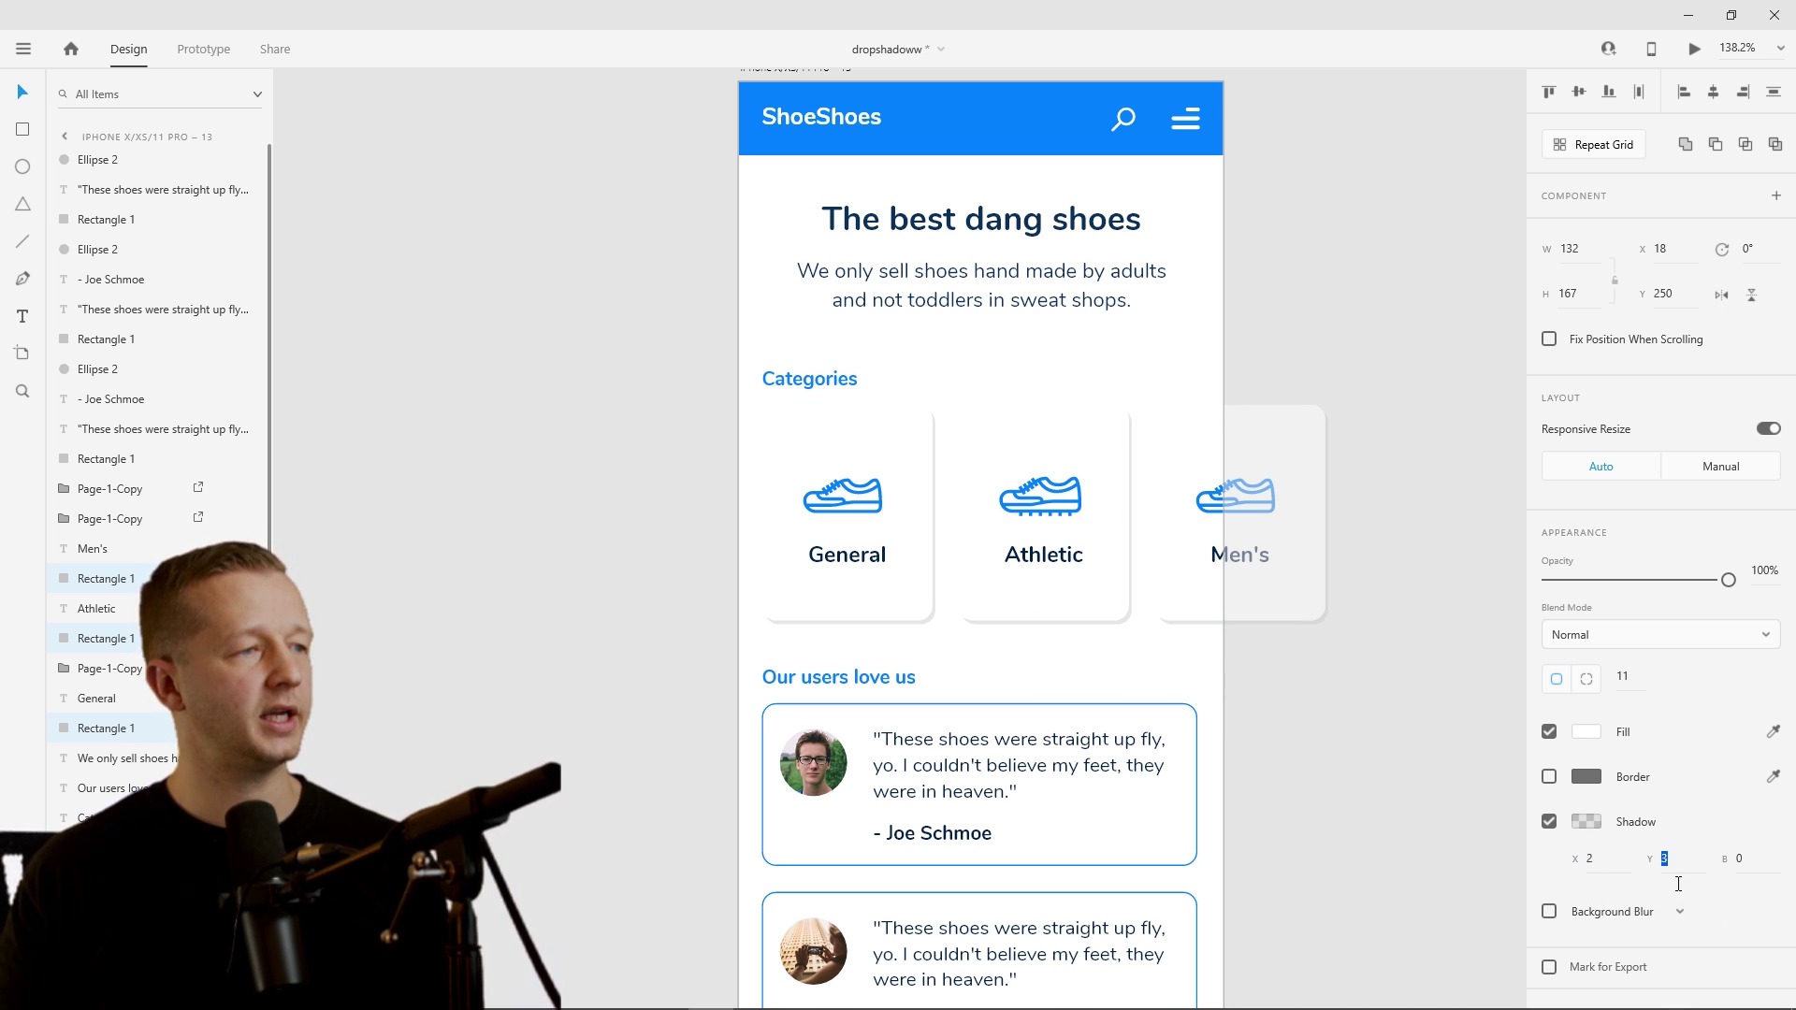
left_click(1271, 773)
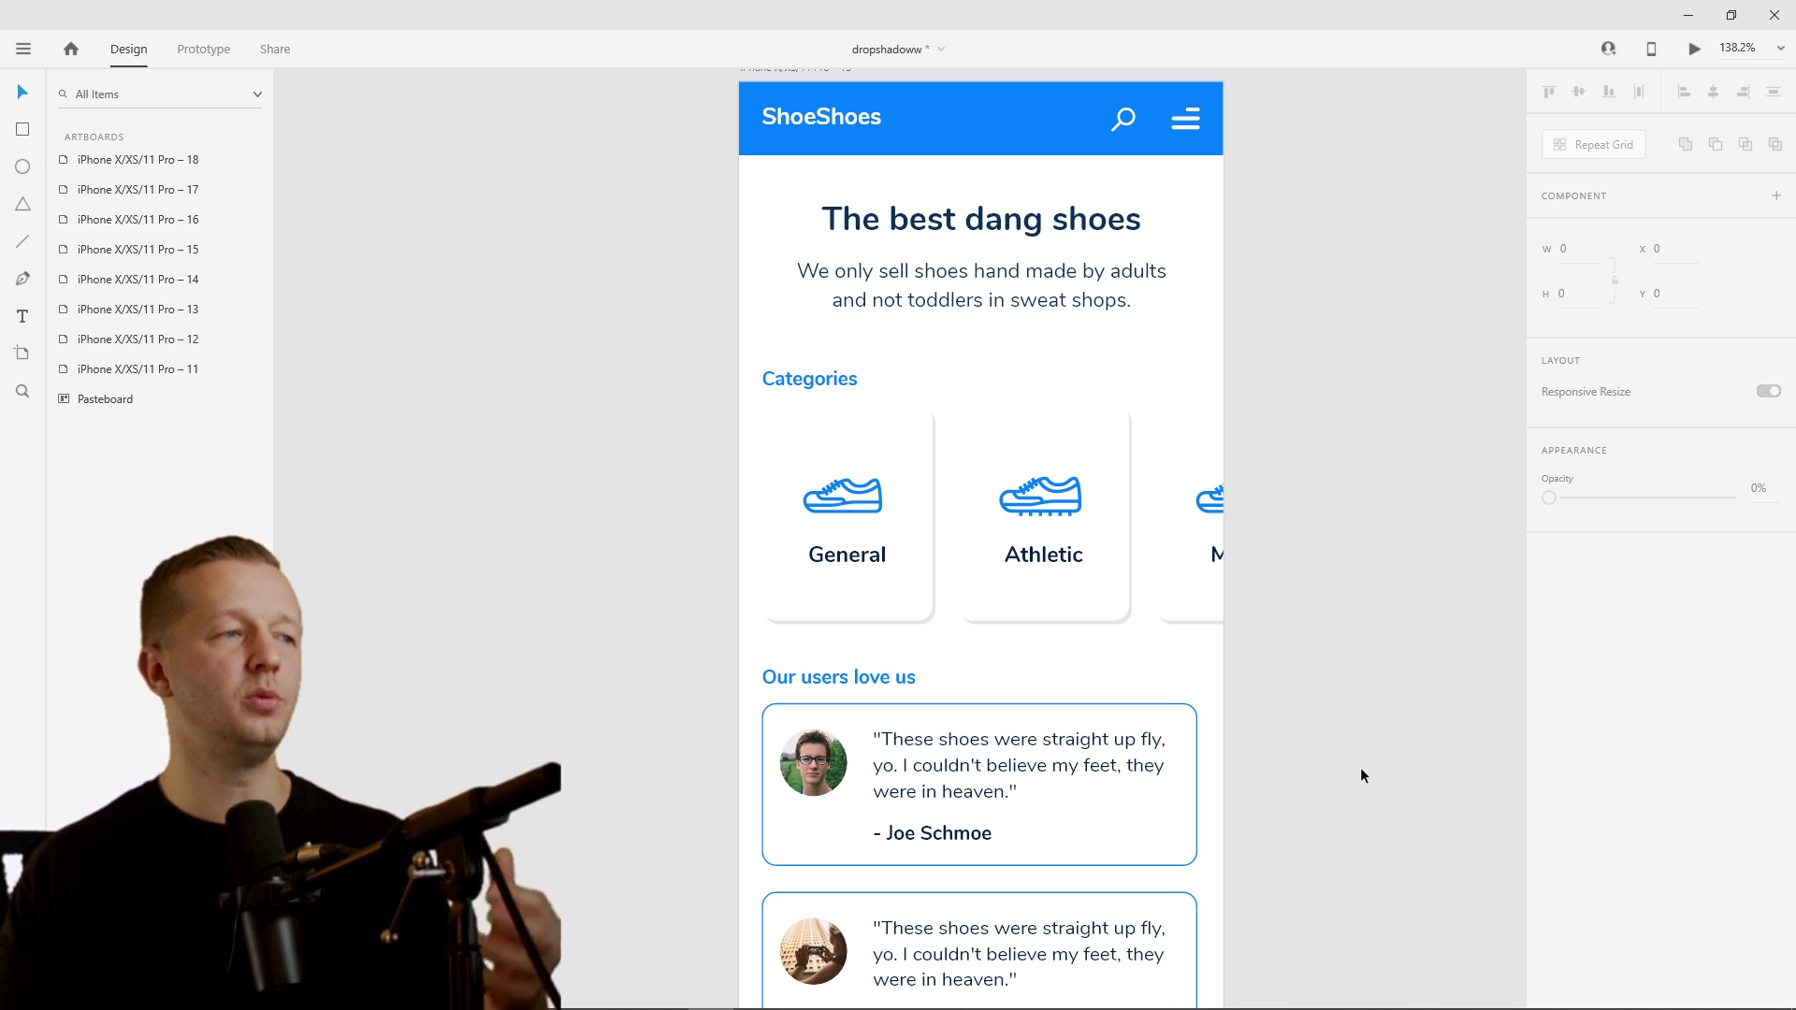
- Pan over to the light-blue ShoeShoes artboard
left_click_drag(1366, 690, 1389, 756)
scroll(603, 344, "down", 2)
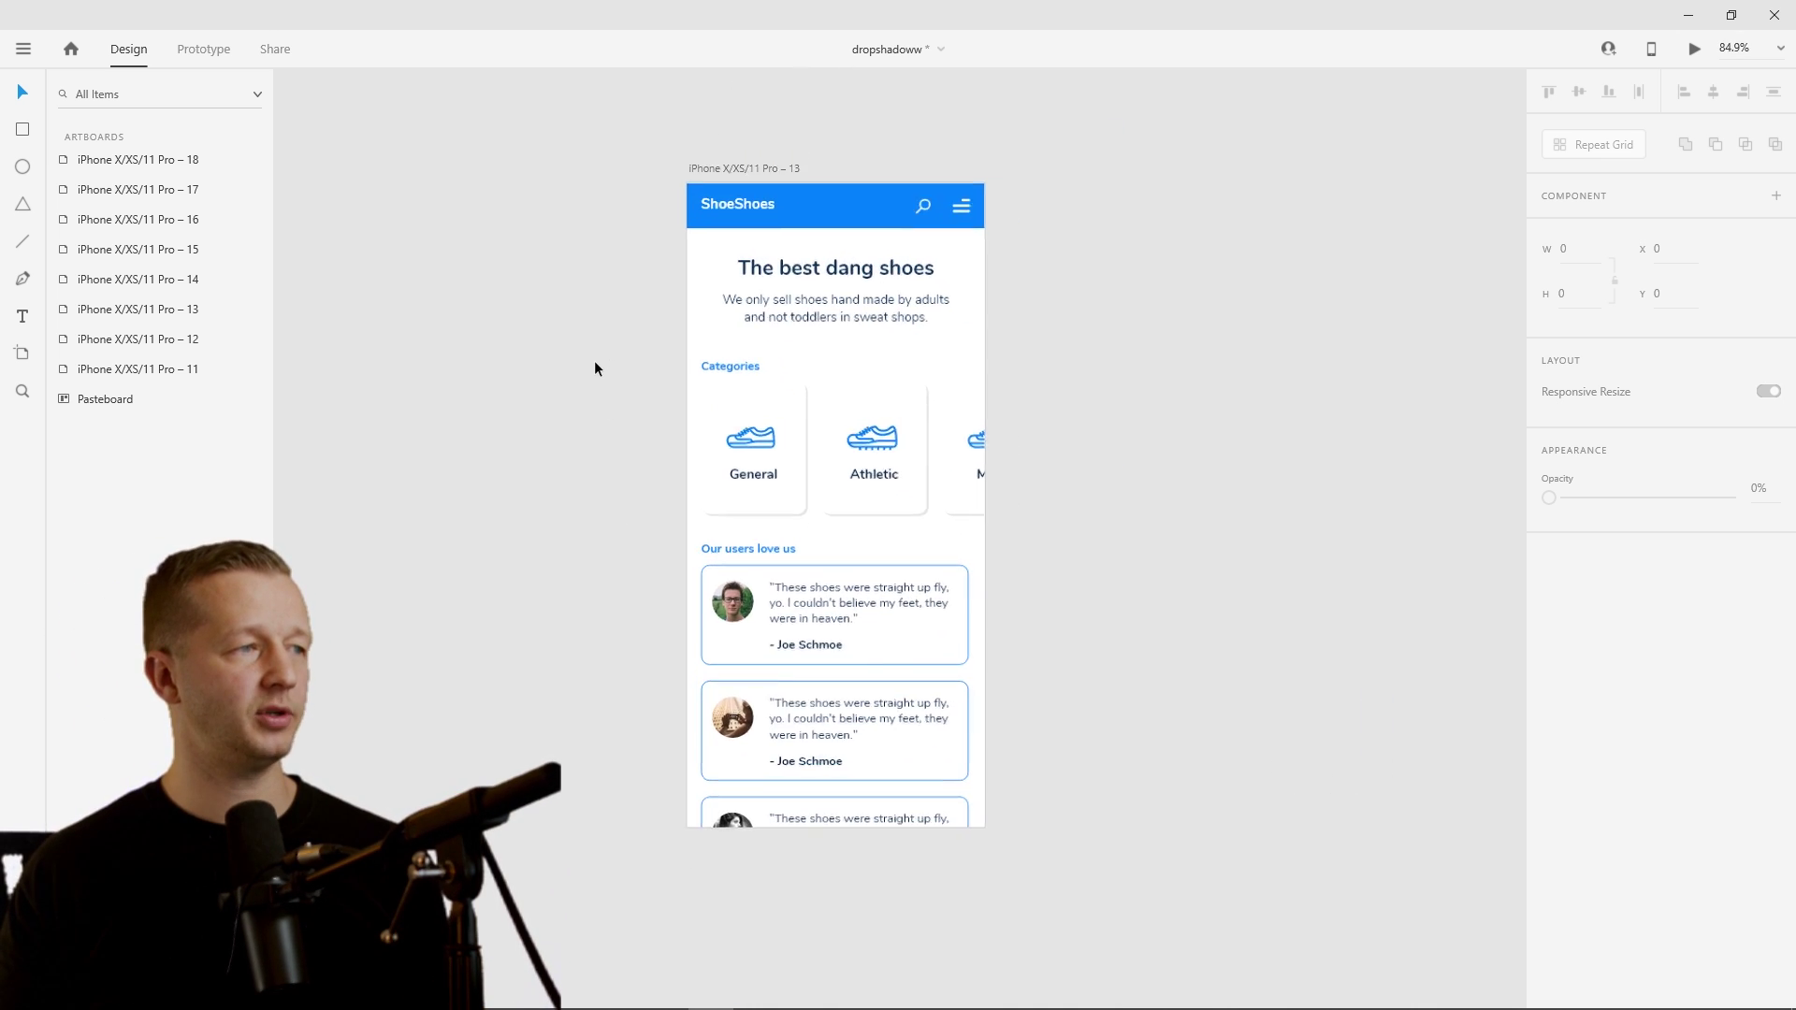
scroll(593, 361, "up", 2)
left_click_drag(650, 348, 651, 405)
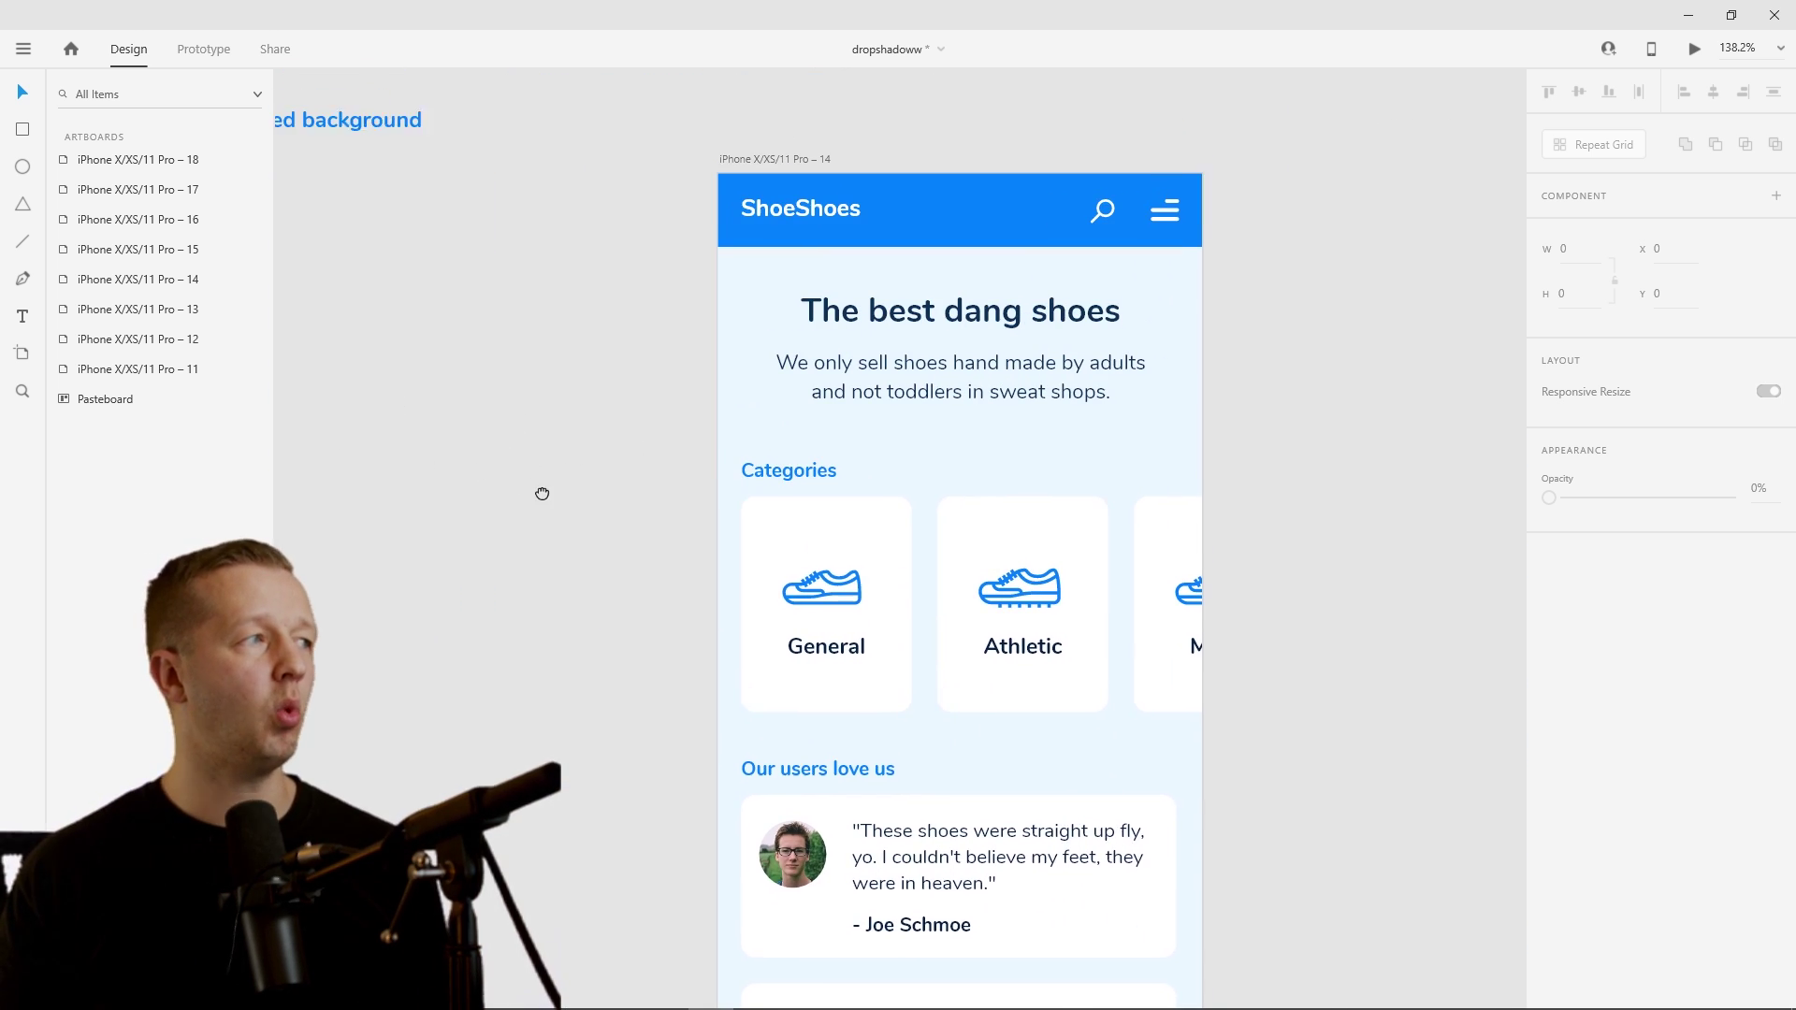
left_click_drag(542, 493, 557, 494)
- Delete the 'Colored background' label and marquee-select the three category cards
left_click(389, 114)
key("Delete")
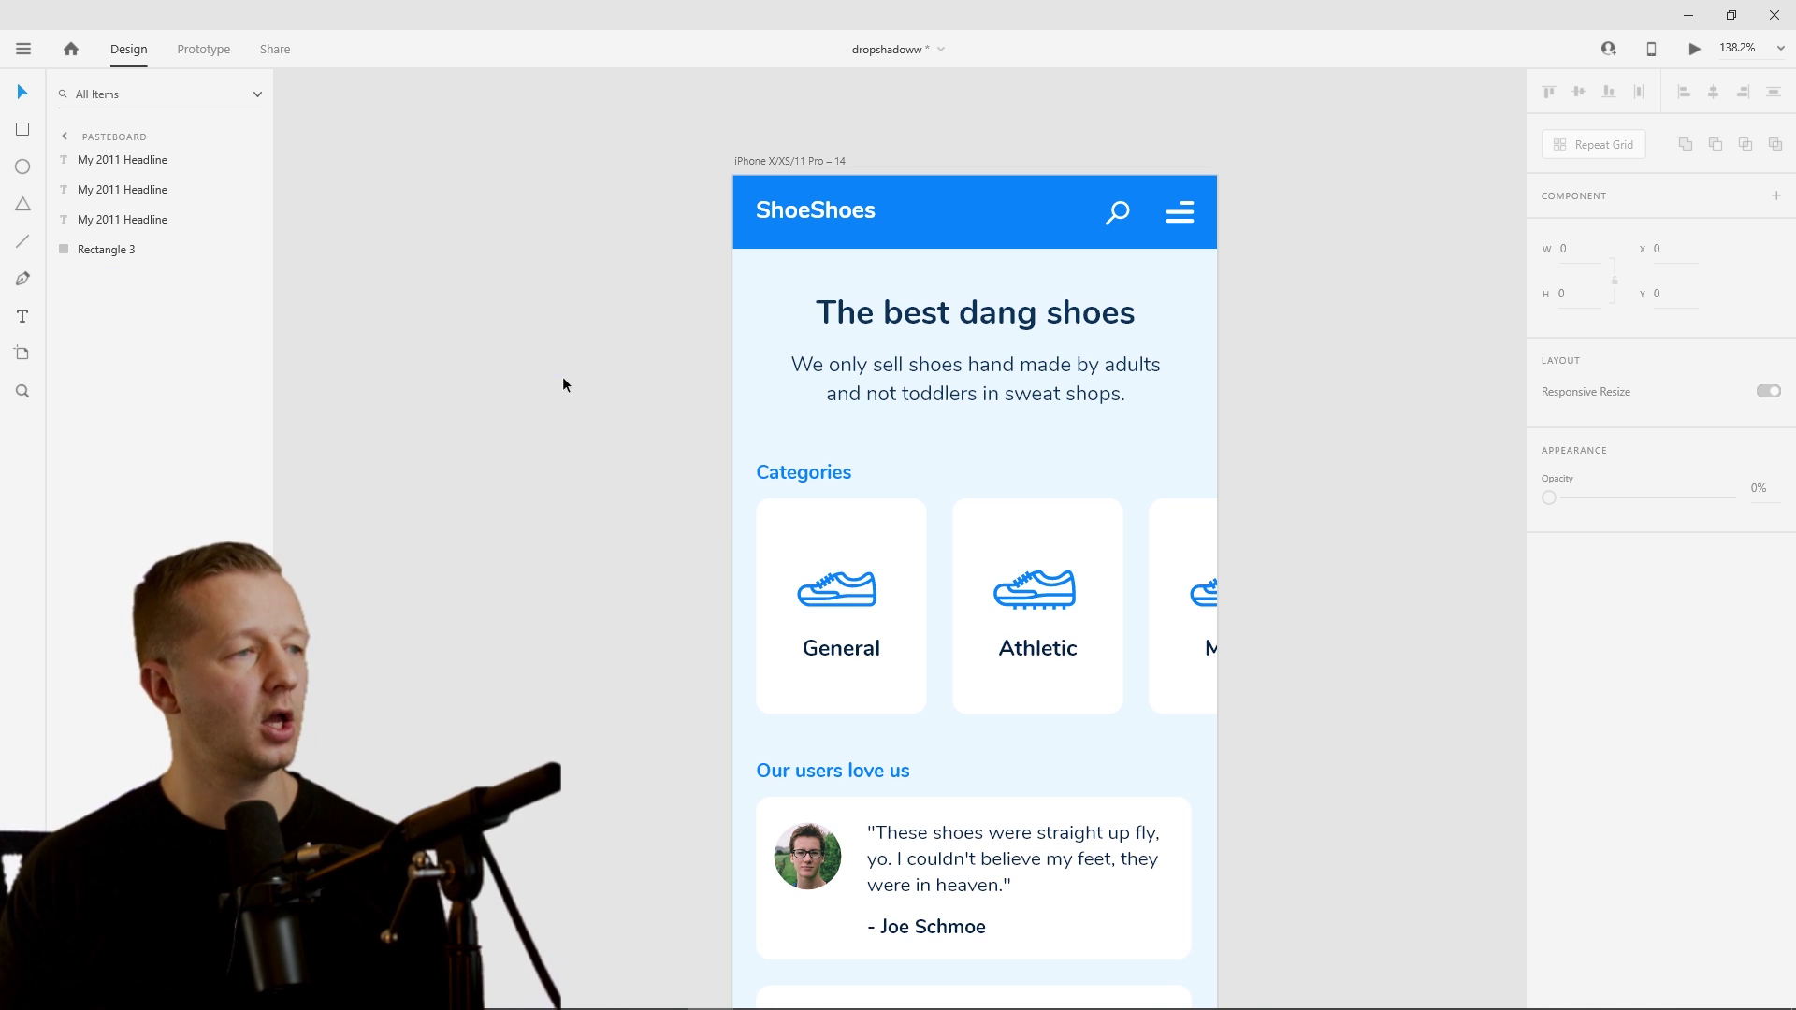
scroll(585, 333, "down", 1)
scroll(605, 321, "down", 2)
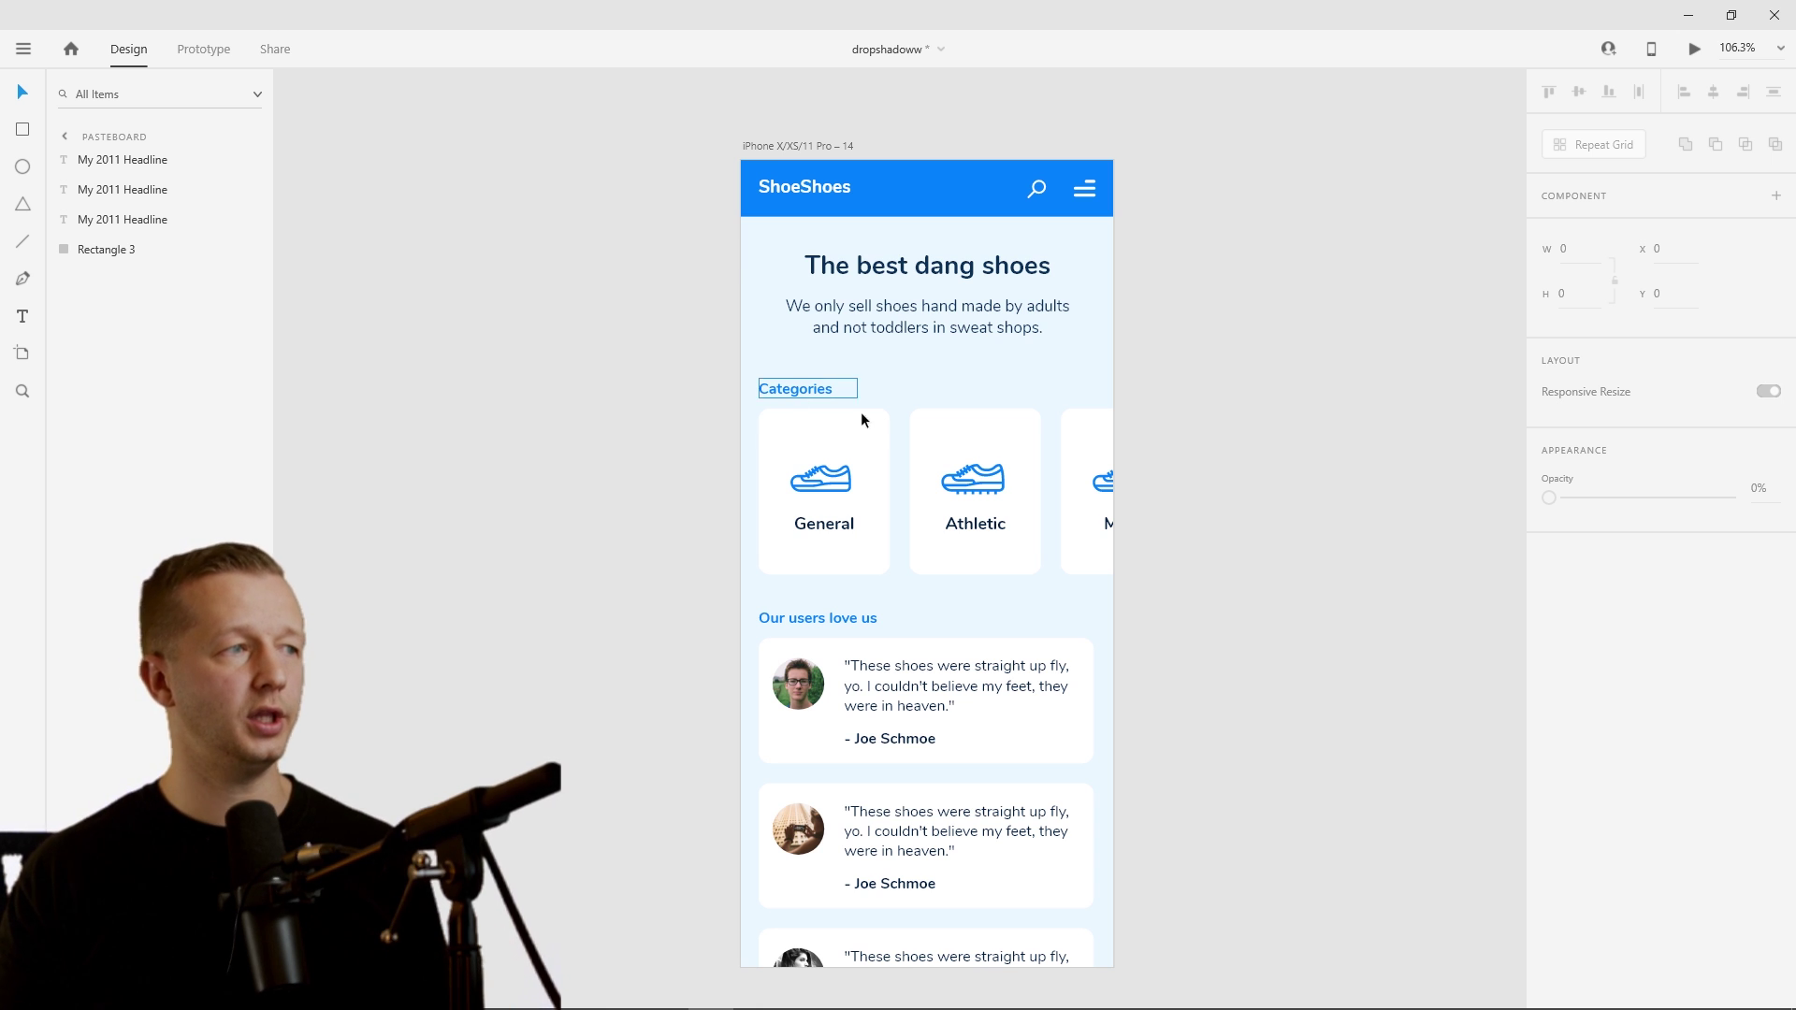
left_click_drag(870, 404, 1078, 433)
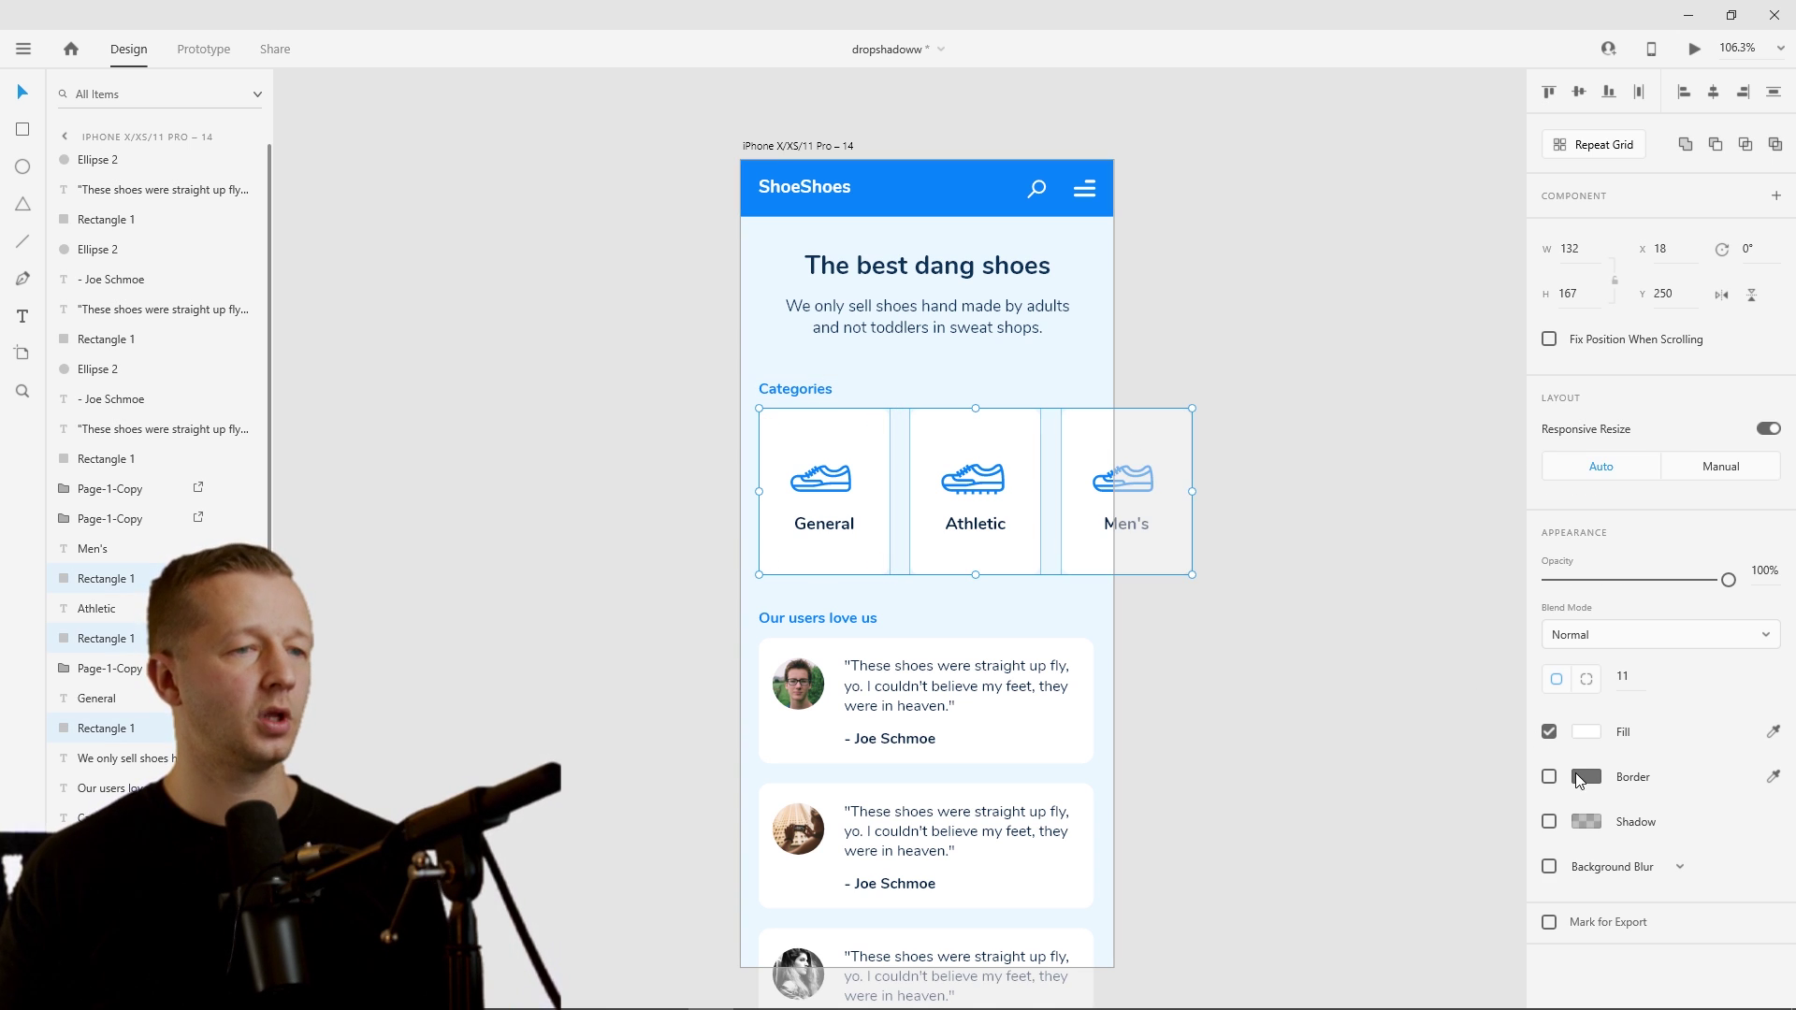
- Turn on a drop shadow for the three category cards and inspect it up close
left_click(1550, 822)
left_click(1280, 715)
scroll(1207, 627, "up", 3)
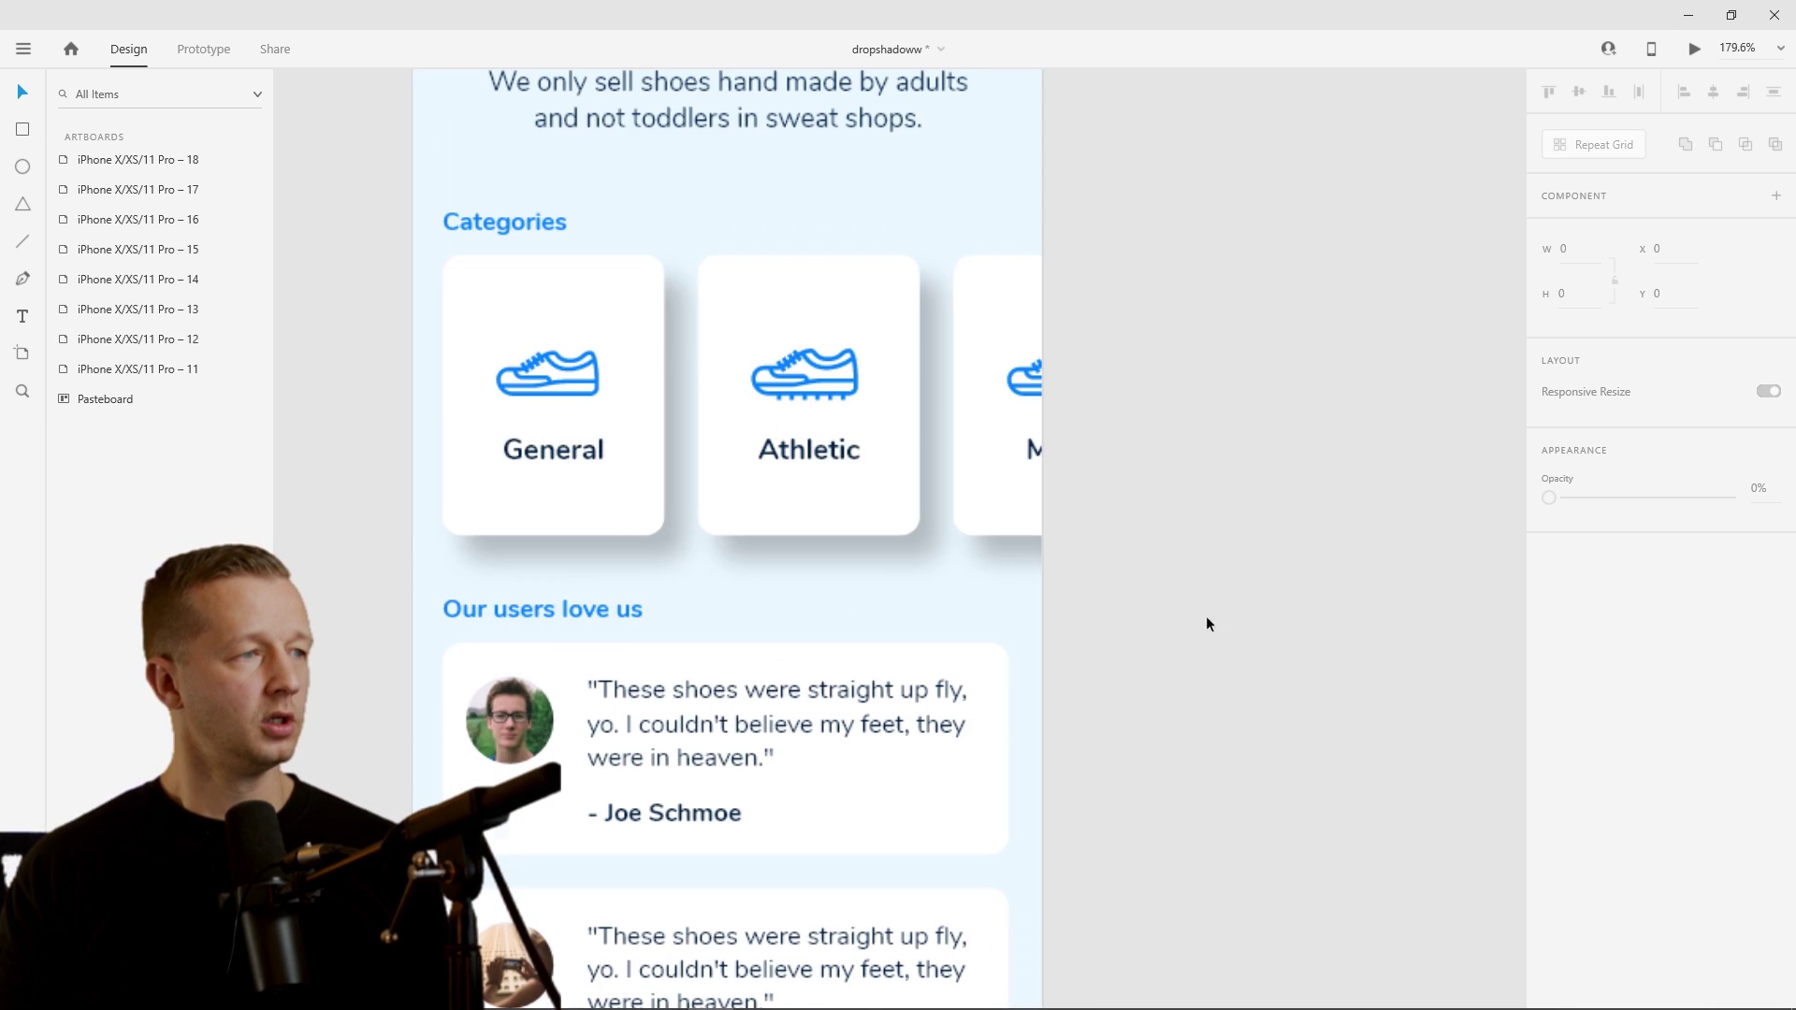
left_click_drag(1205, 615, 1379, 641)
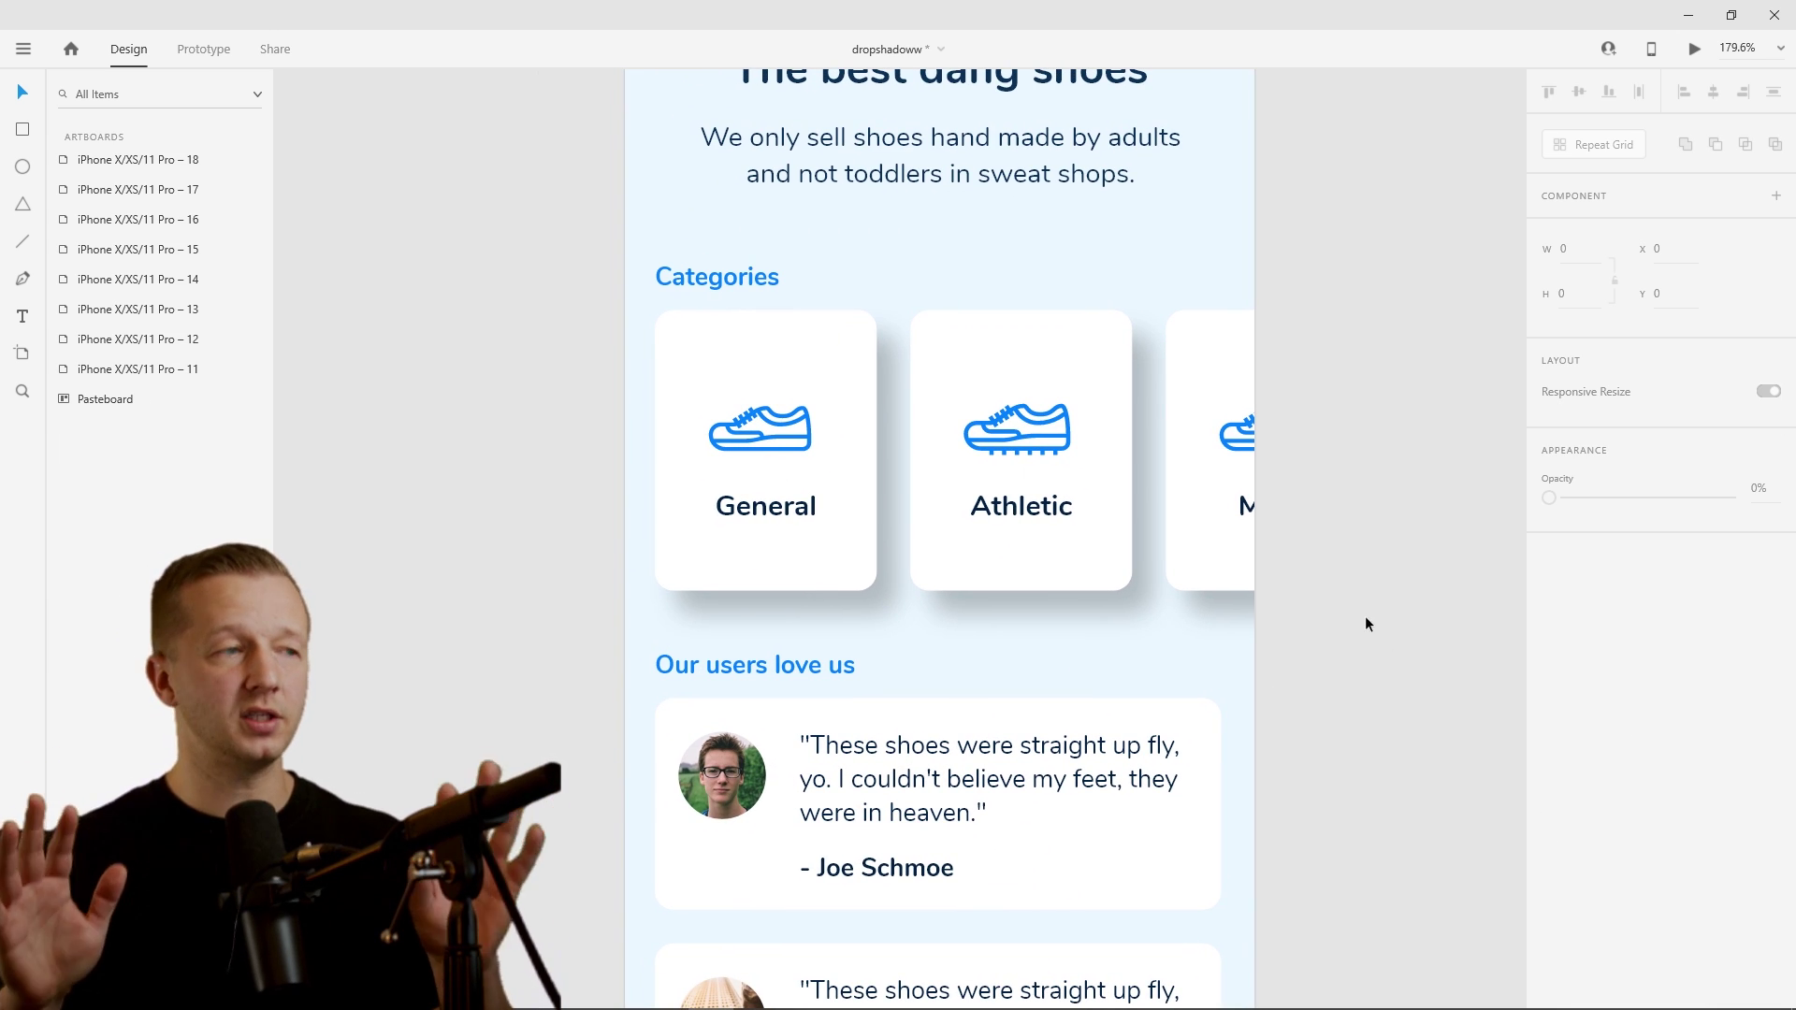
scroll(1412, 625, "down", 2)
left_click_drag(1412, 625, 1345, 639)
- Lower the General, Athletic and Men's cards' black shadow opacity to 10%
left_click(894, 422)
left_click(1076, 422, "shift")
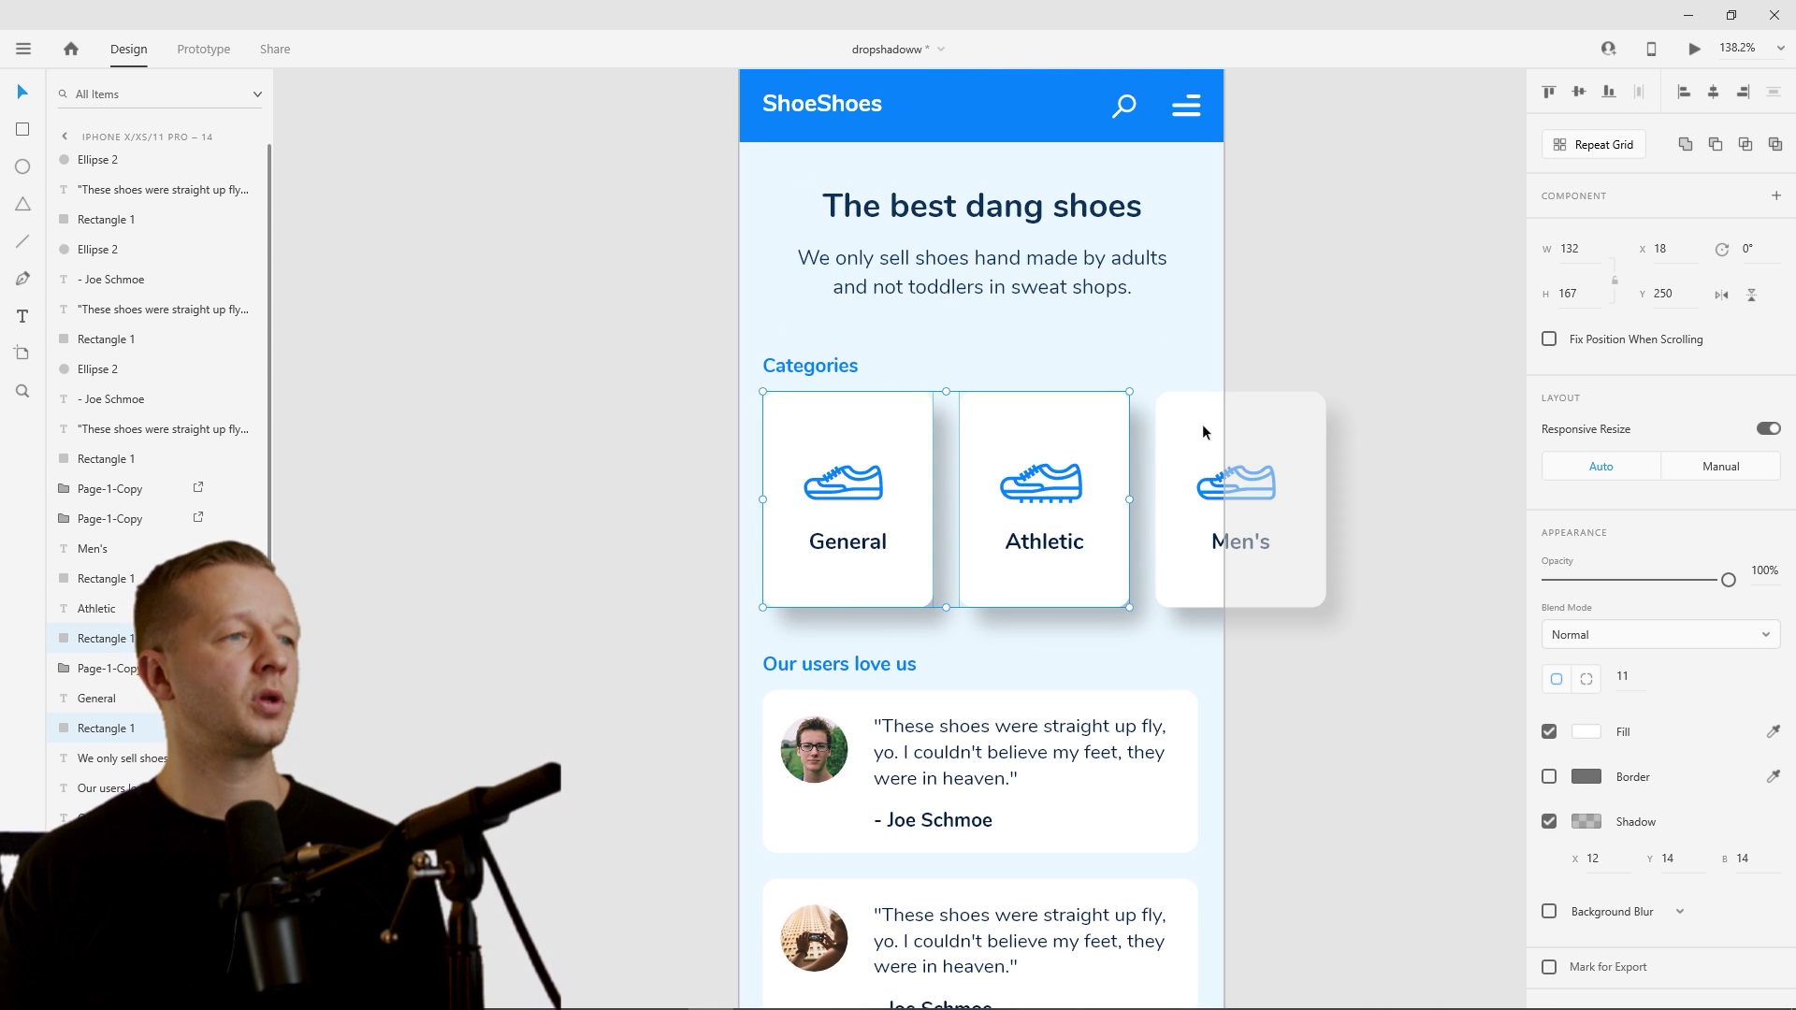
left_click(1201, 417, "shift")
left_click(1584, 822)
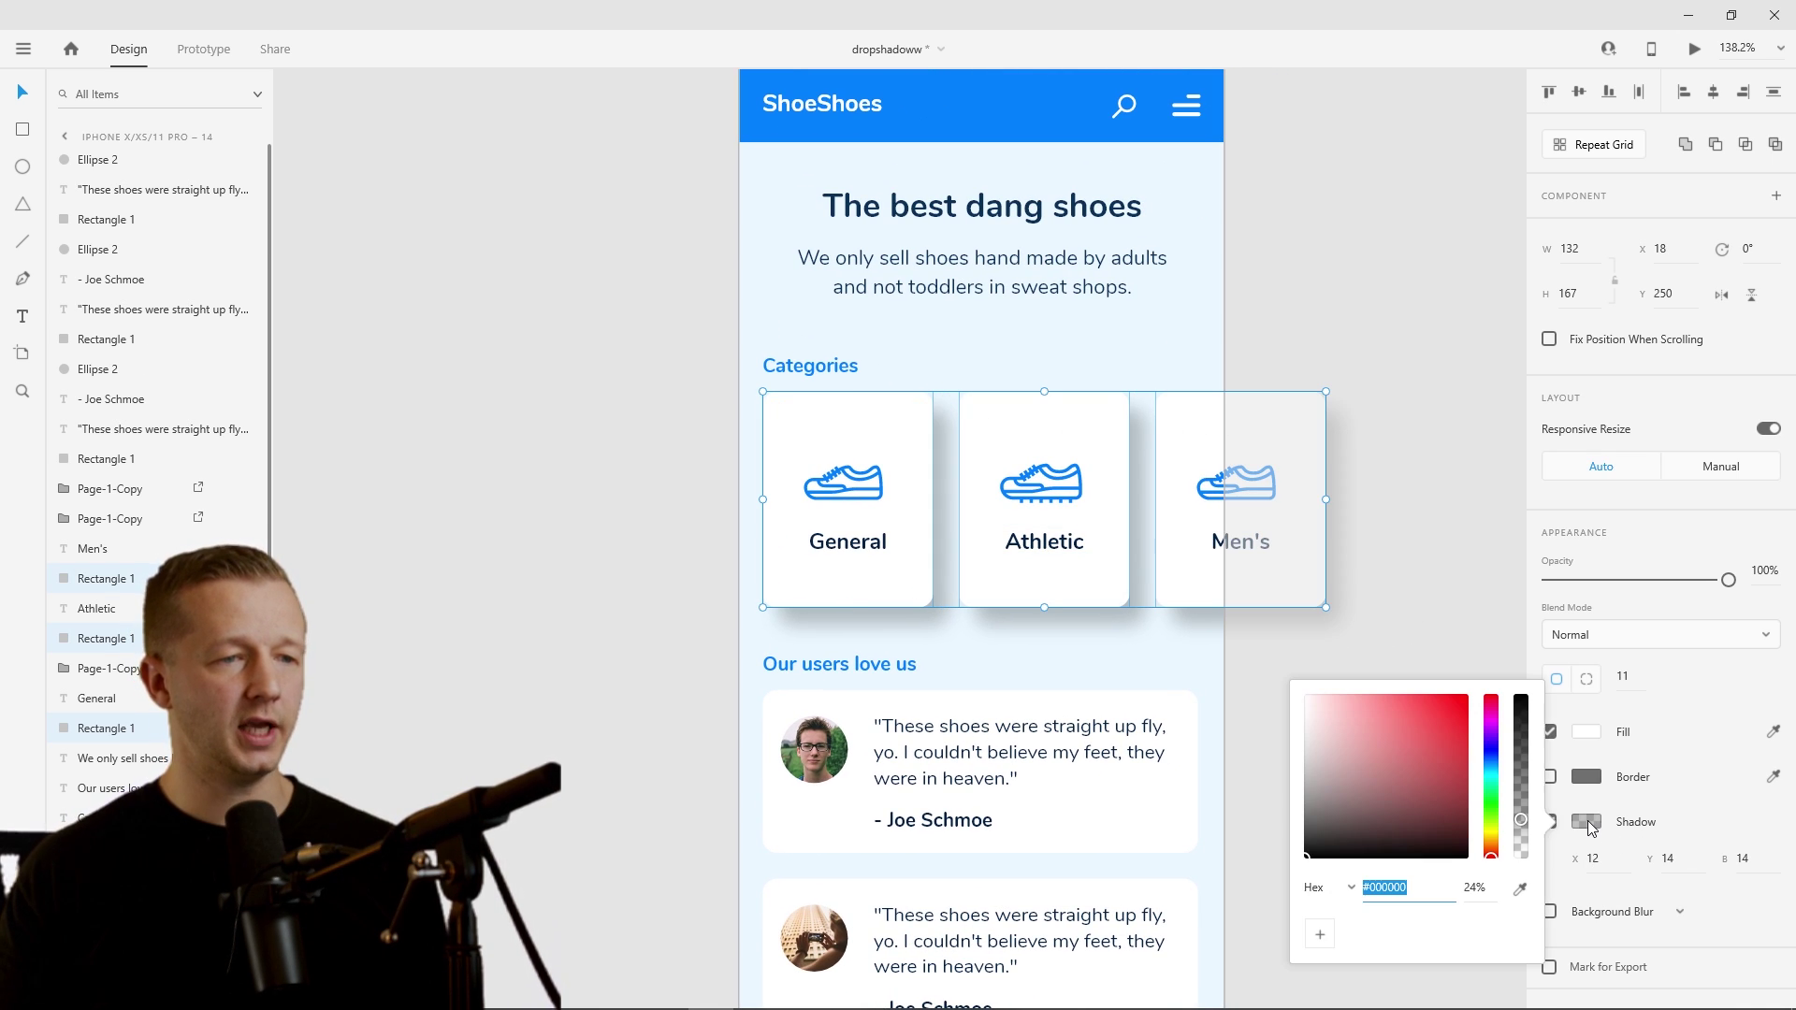
left_click_drag(1521, 829, 1522, 850)
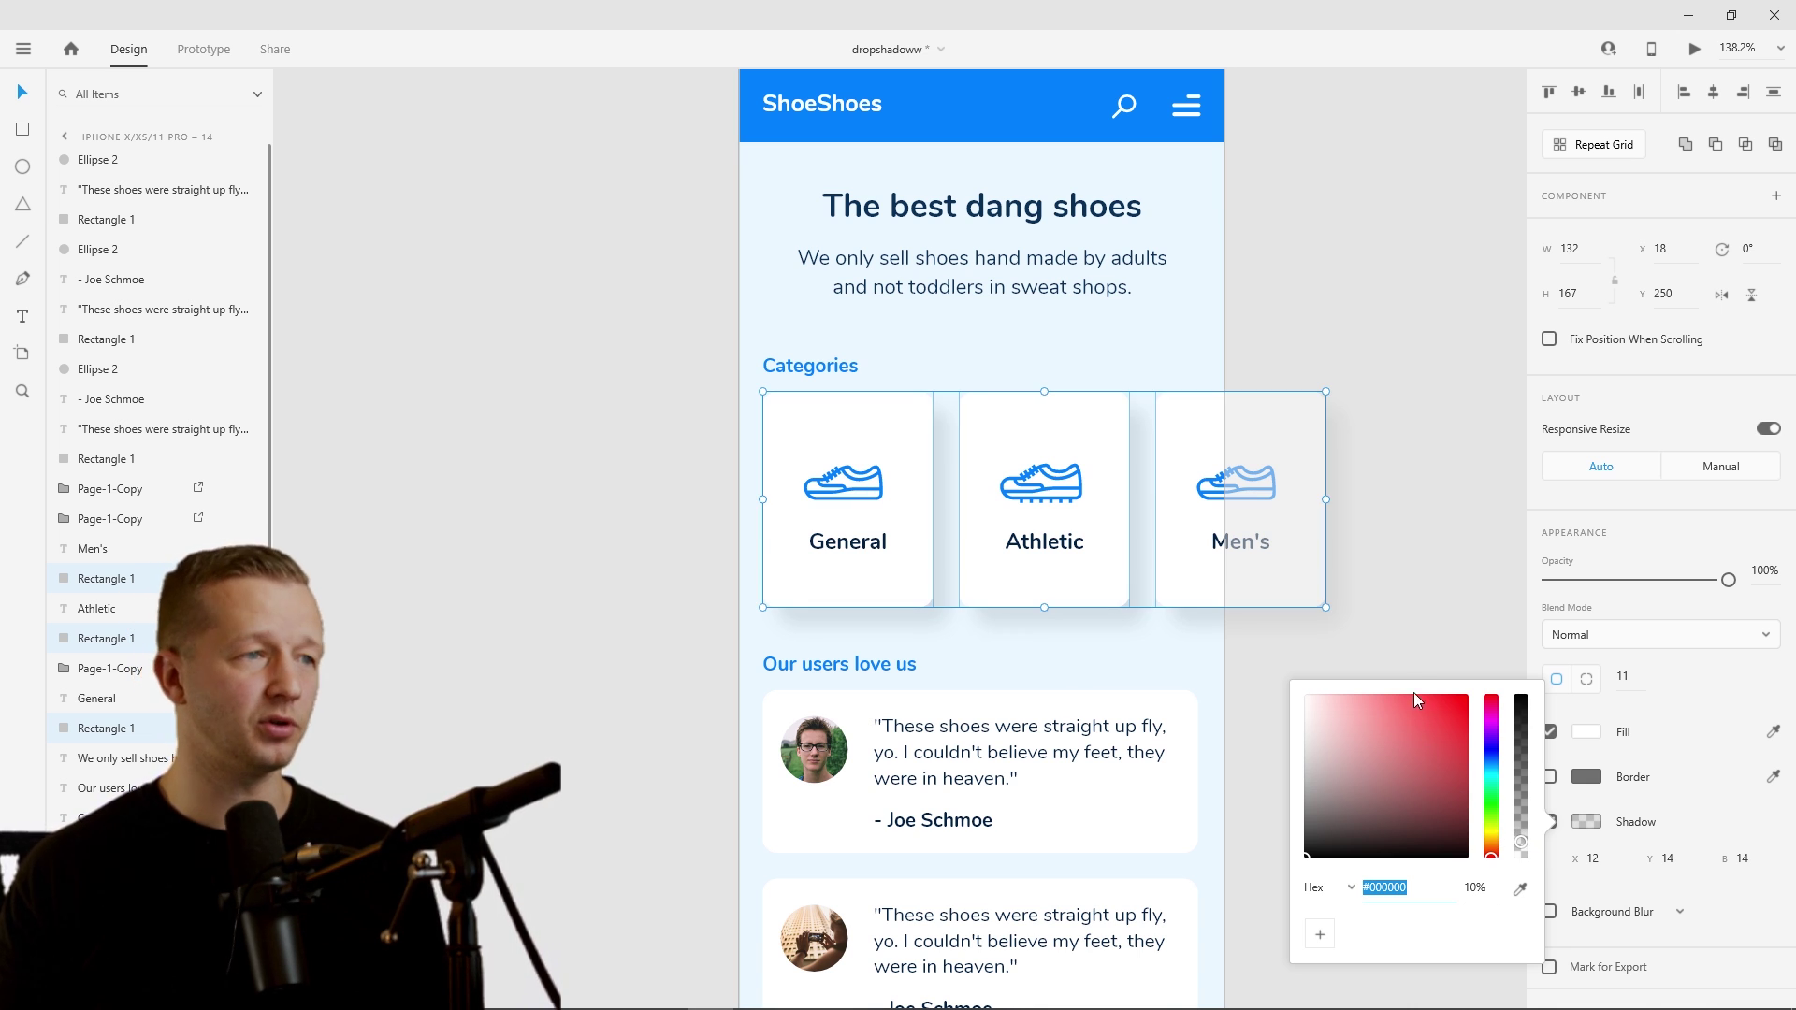
left_click(1420, 659)
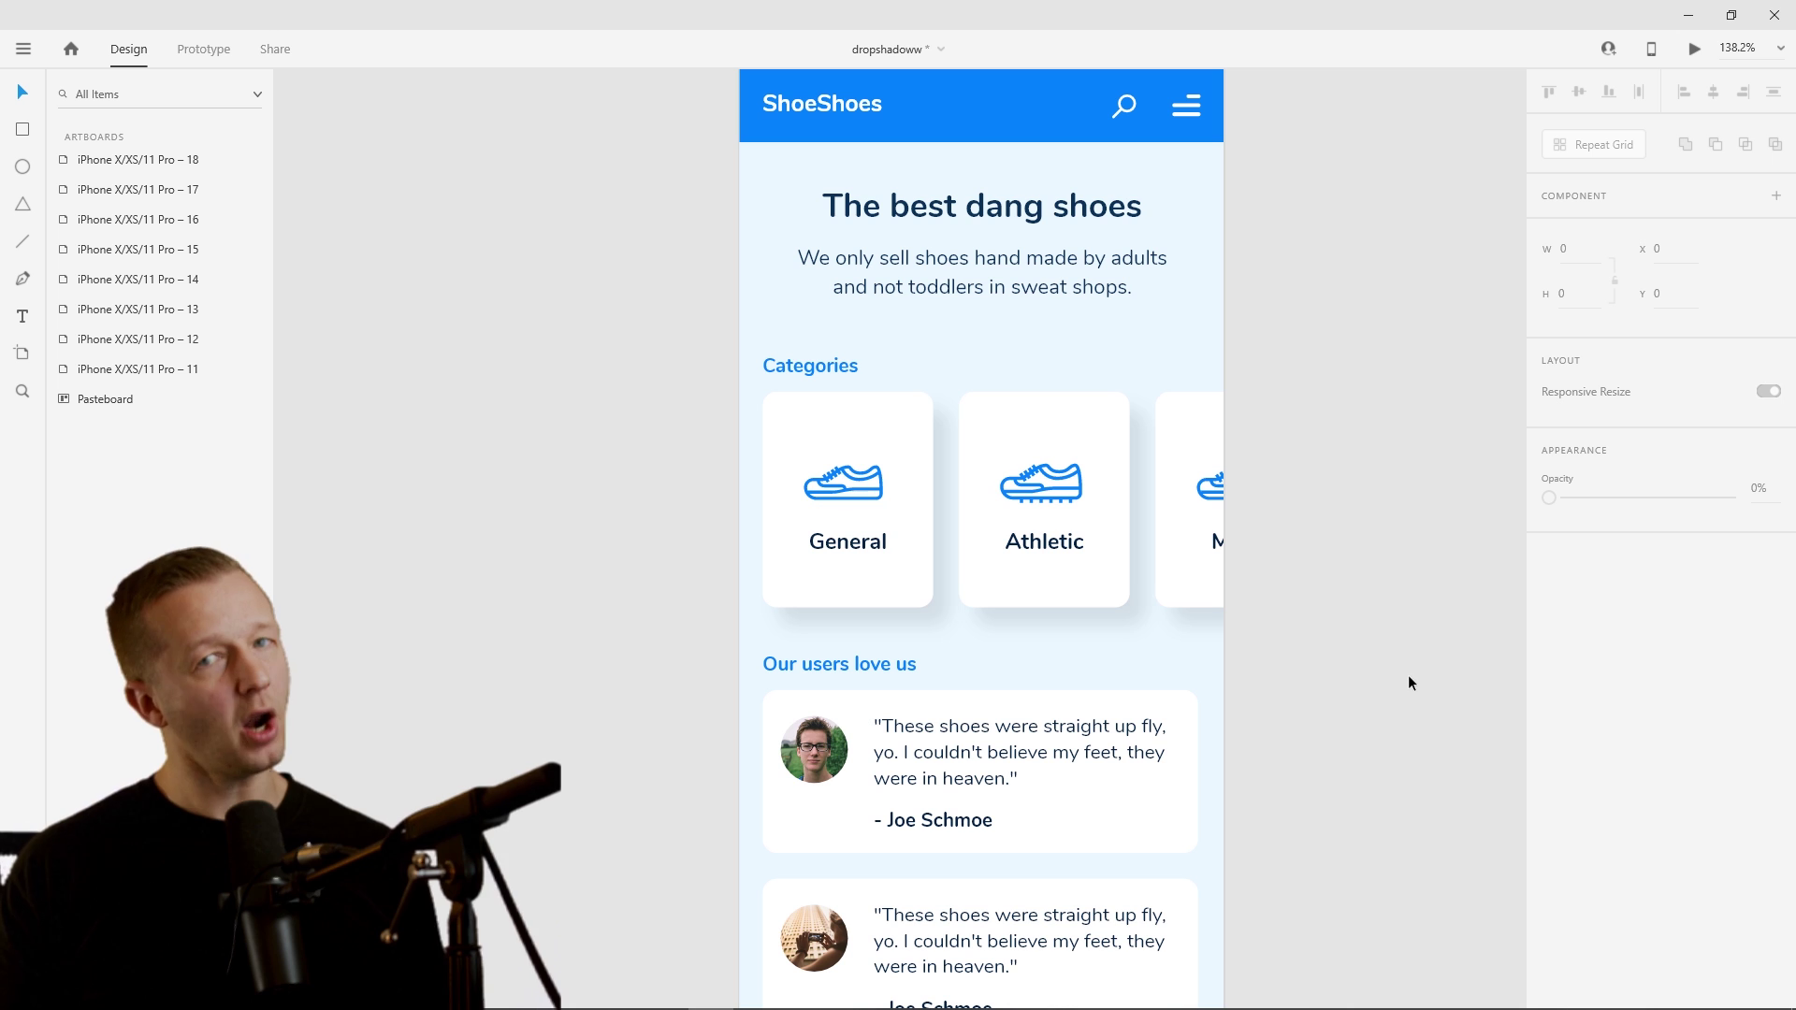
scroll(1063, 584, "up", 6)
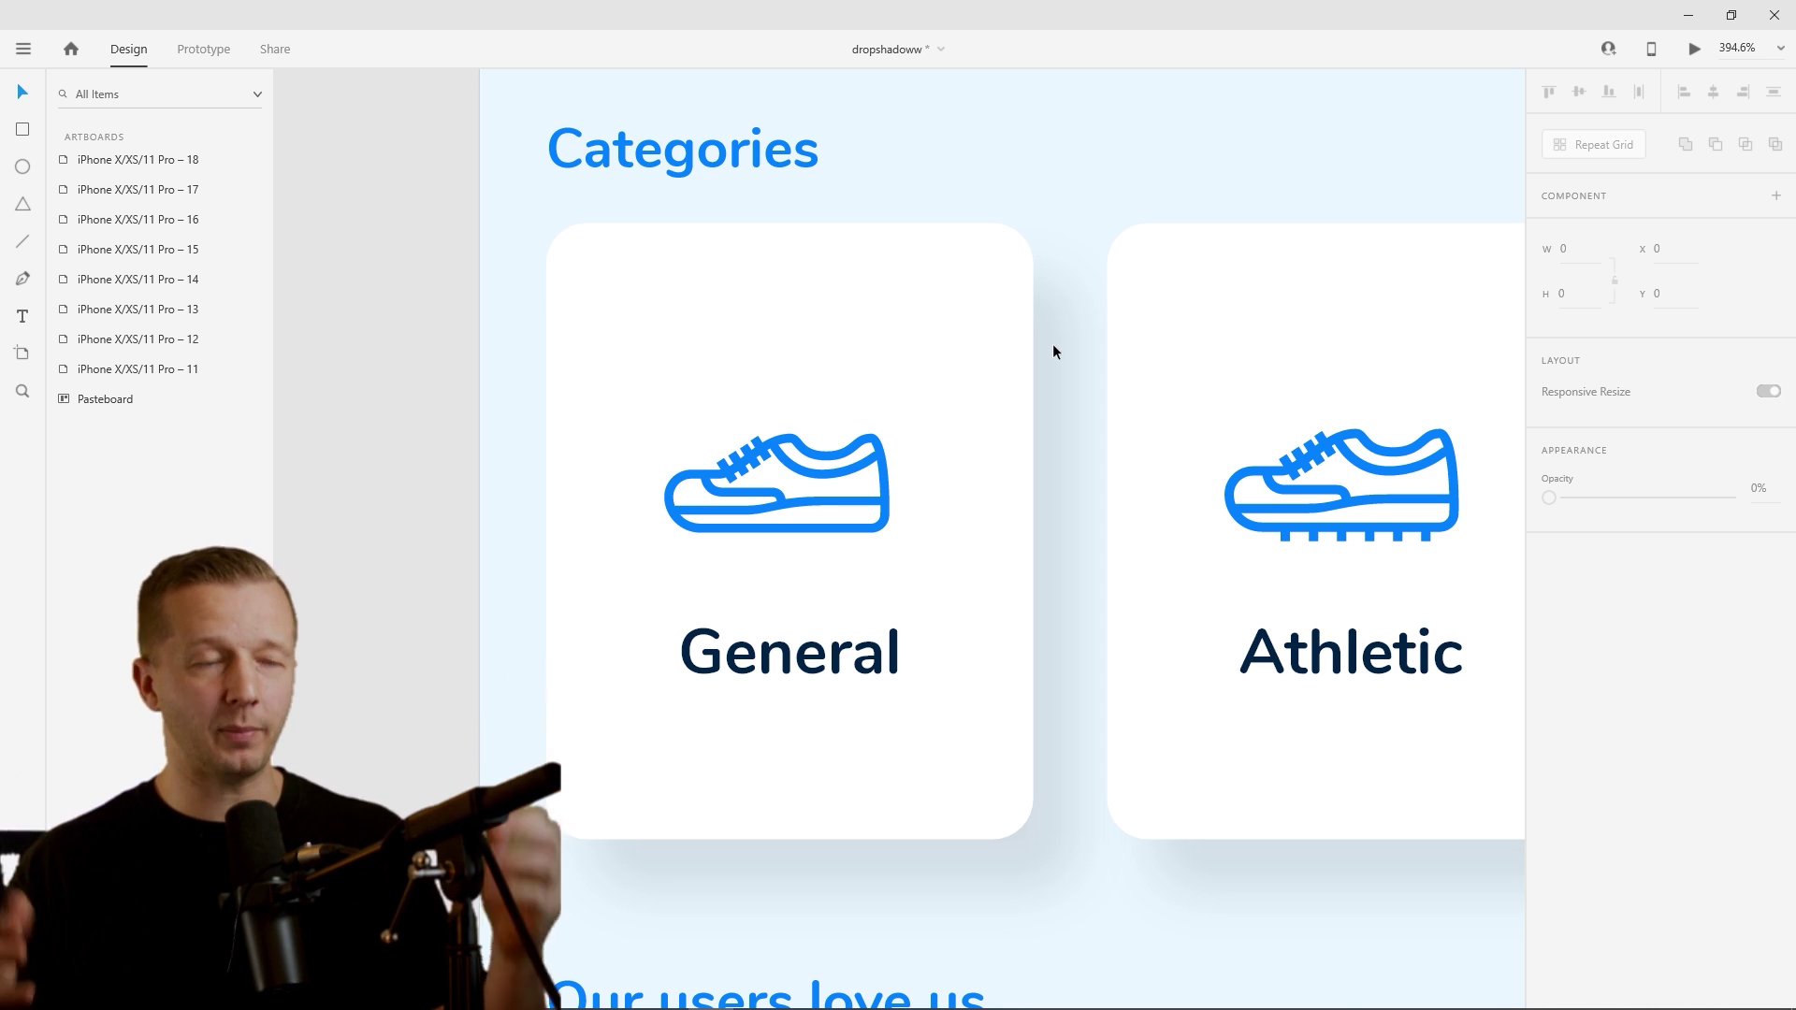
scroll(1052, 351, "down", 4)
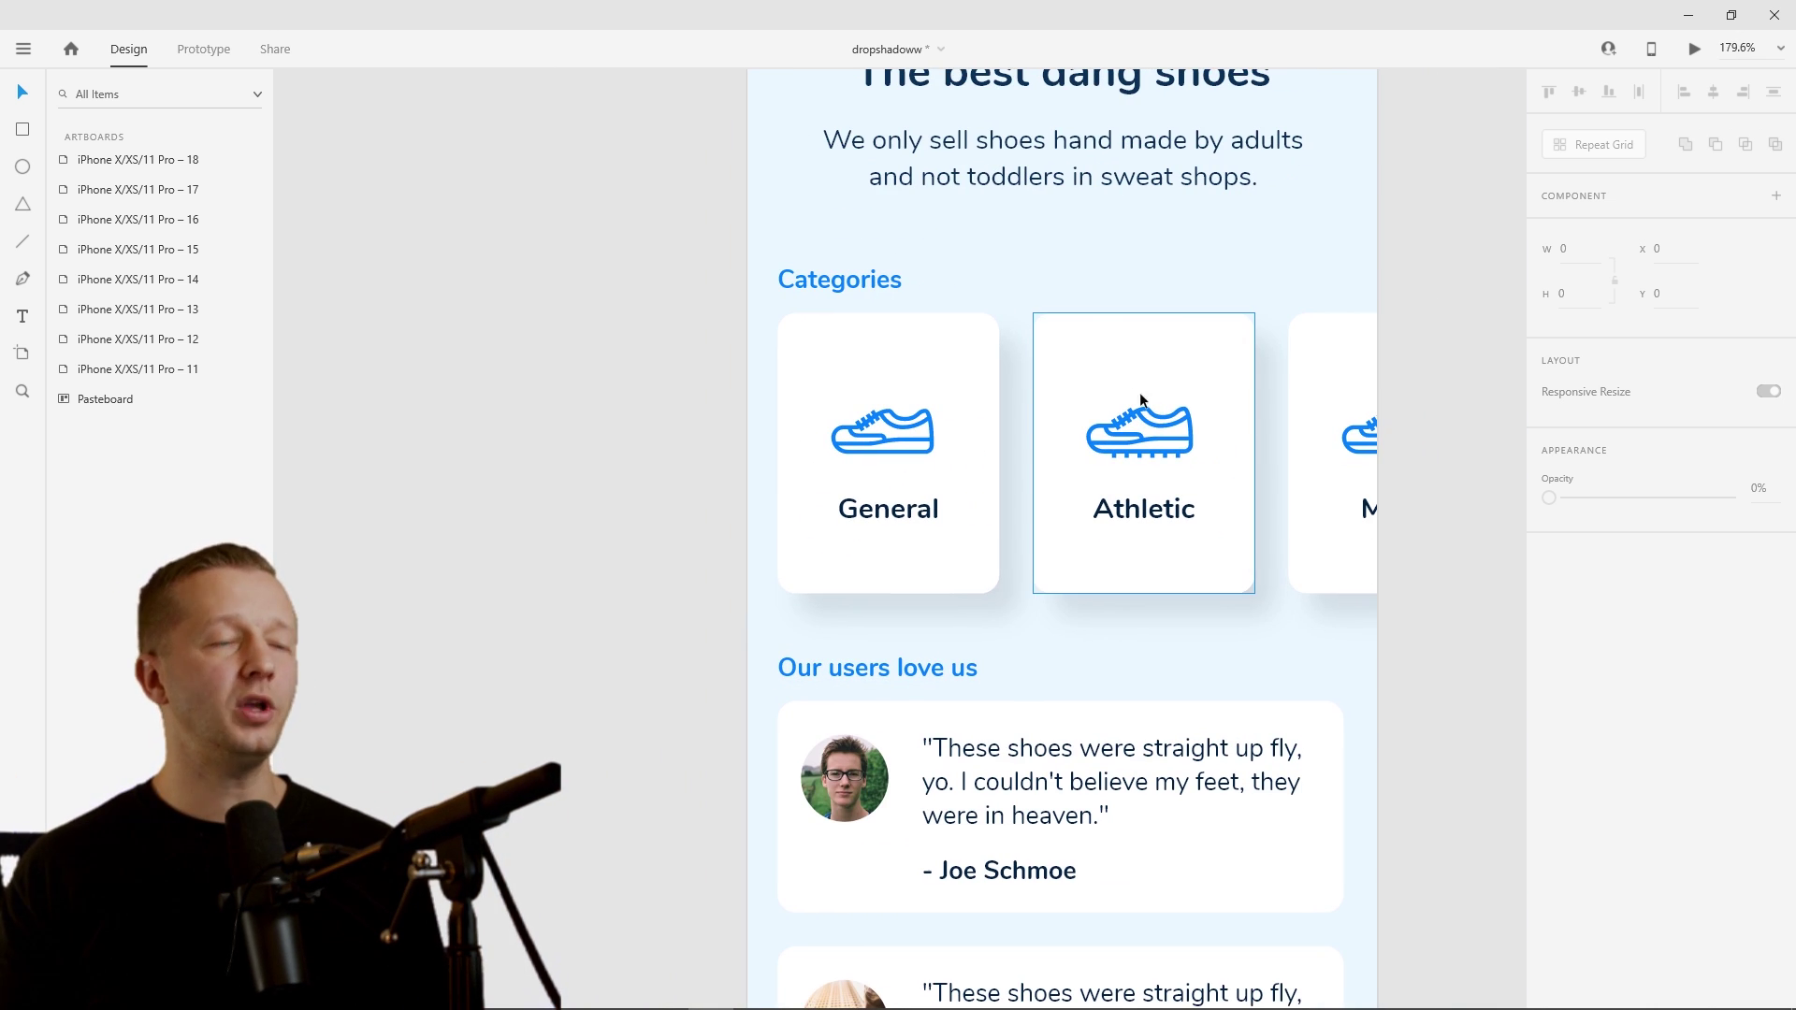
- Change the General, Athletic and Men's card shadows to dark blue #005198 at 14% opacity
left_click(971, 337)
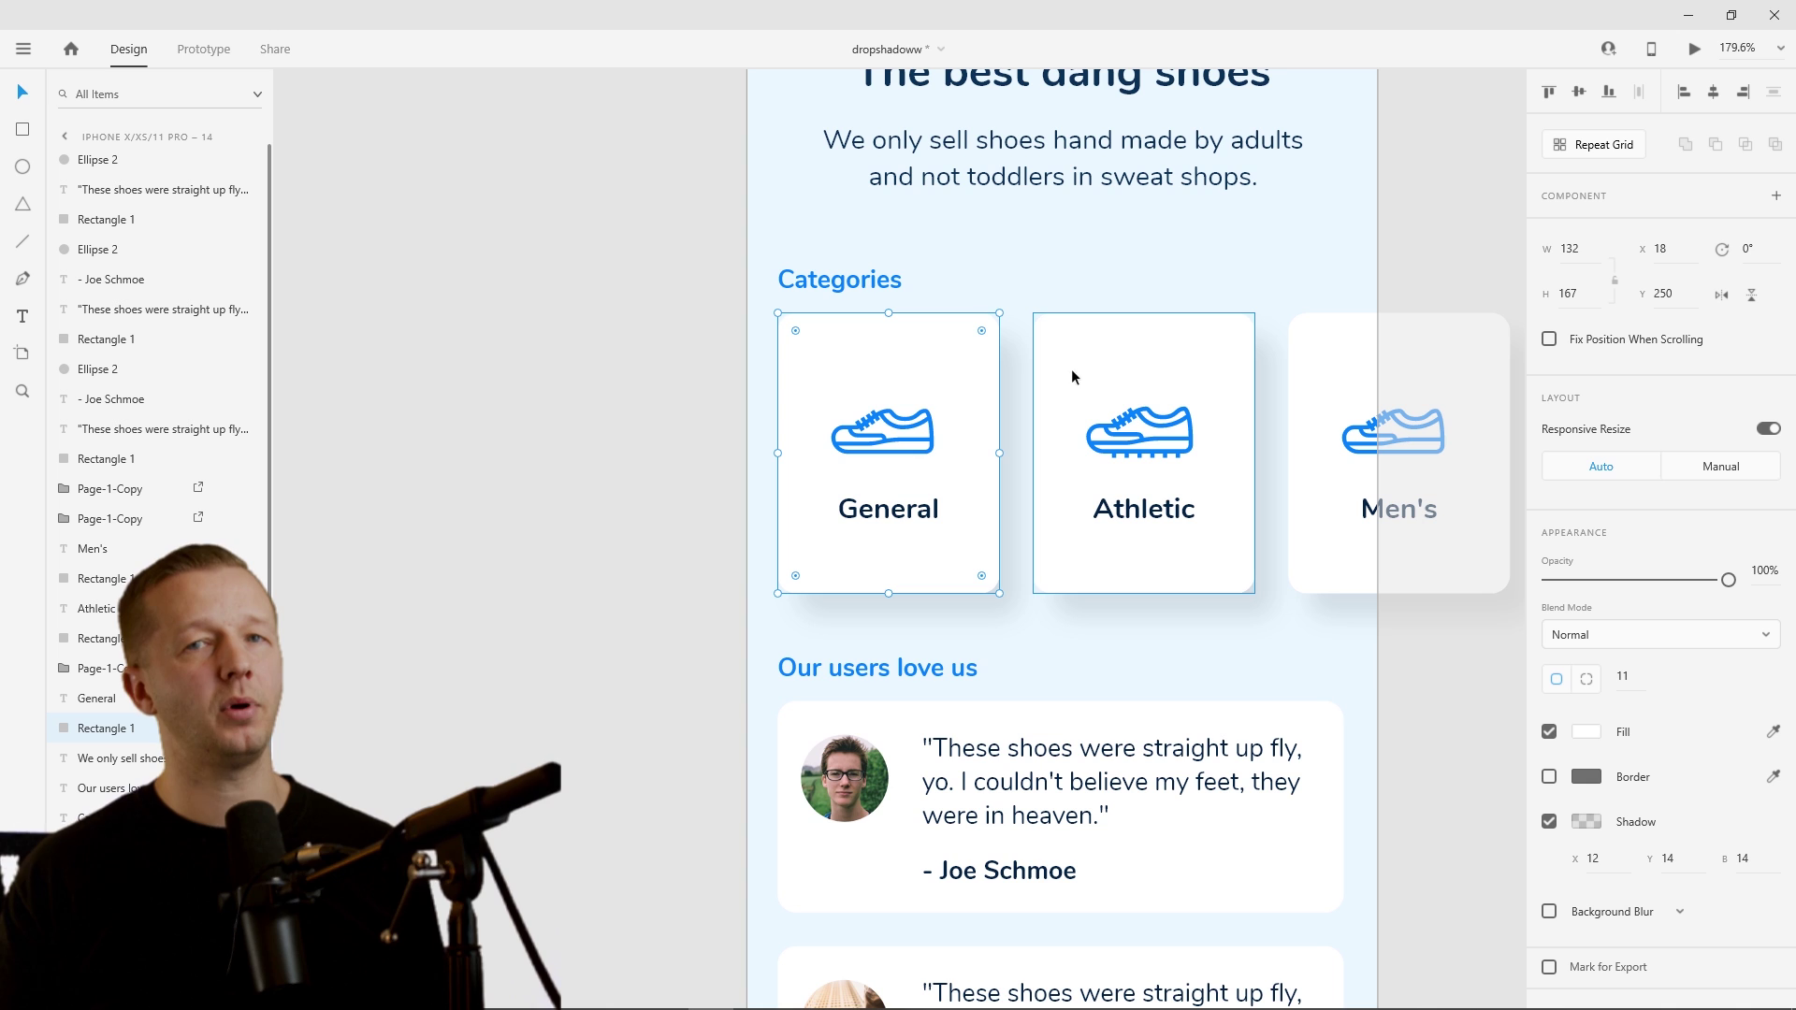
left_click(1181, 333, "shift")
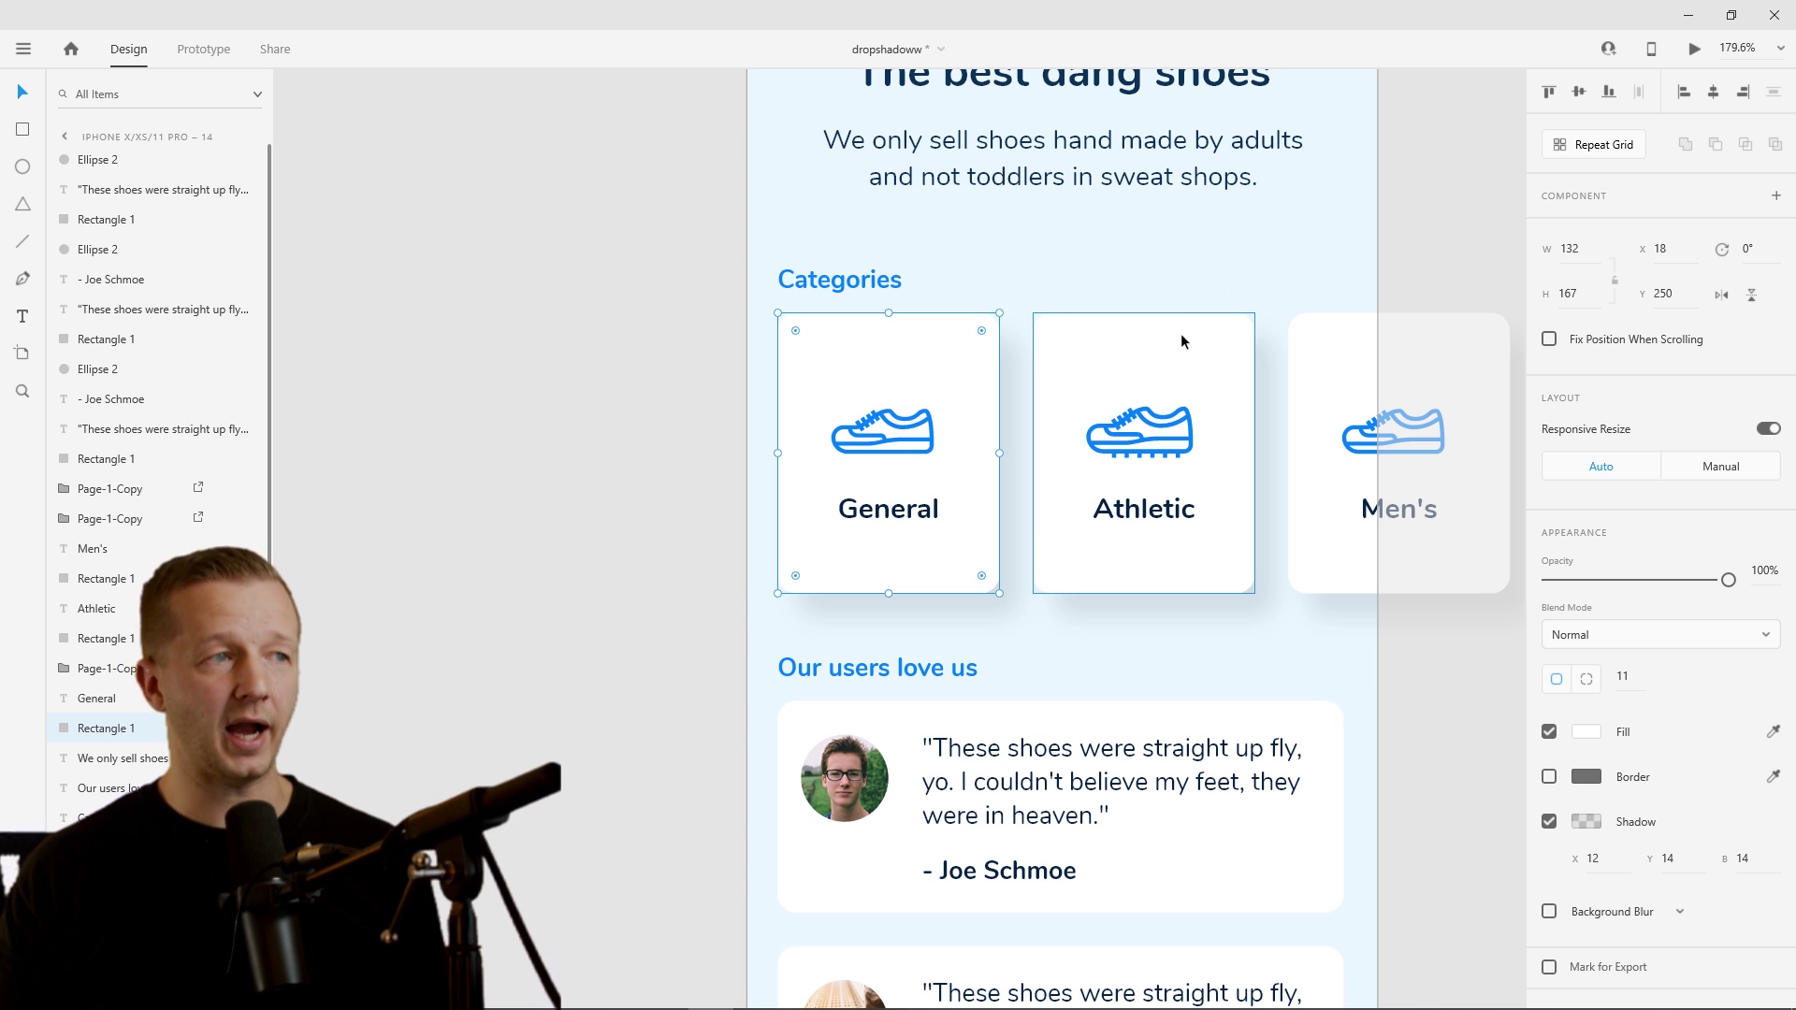
left_click(1354, 354, "shift")
left_click(1585, 821)
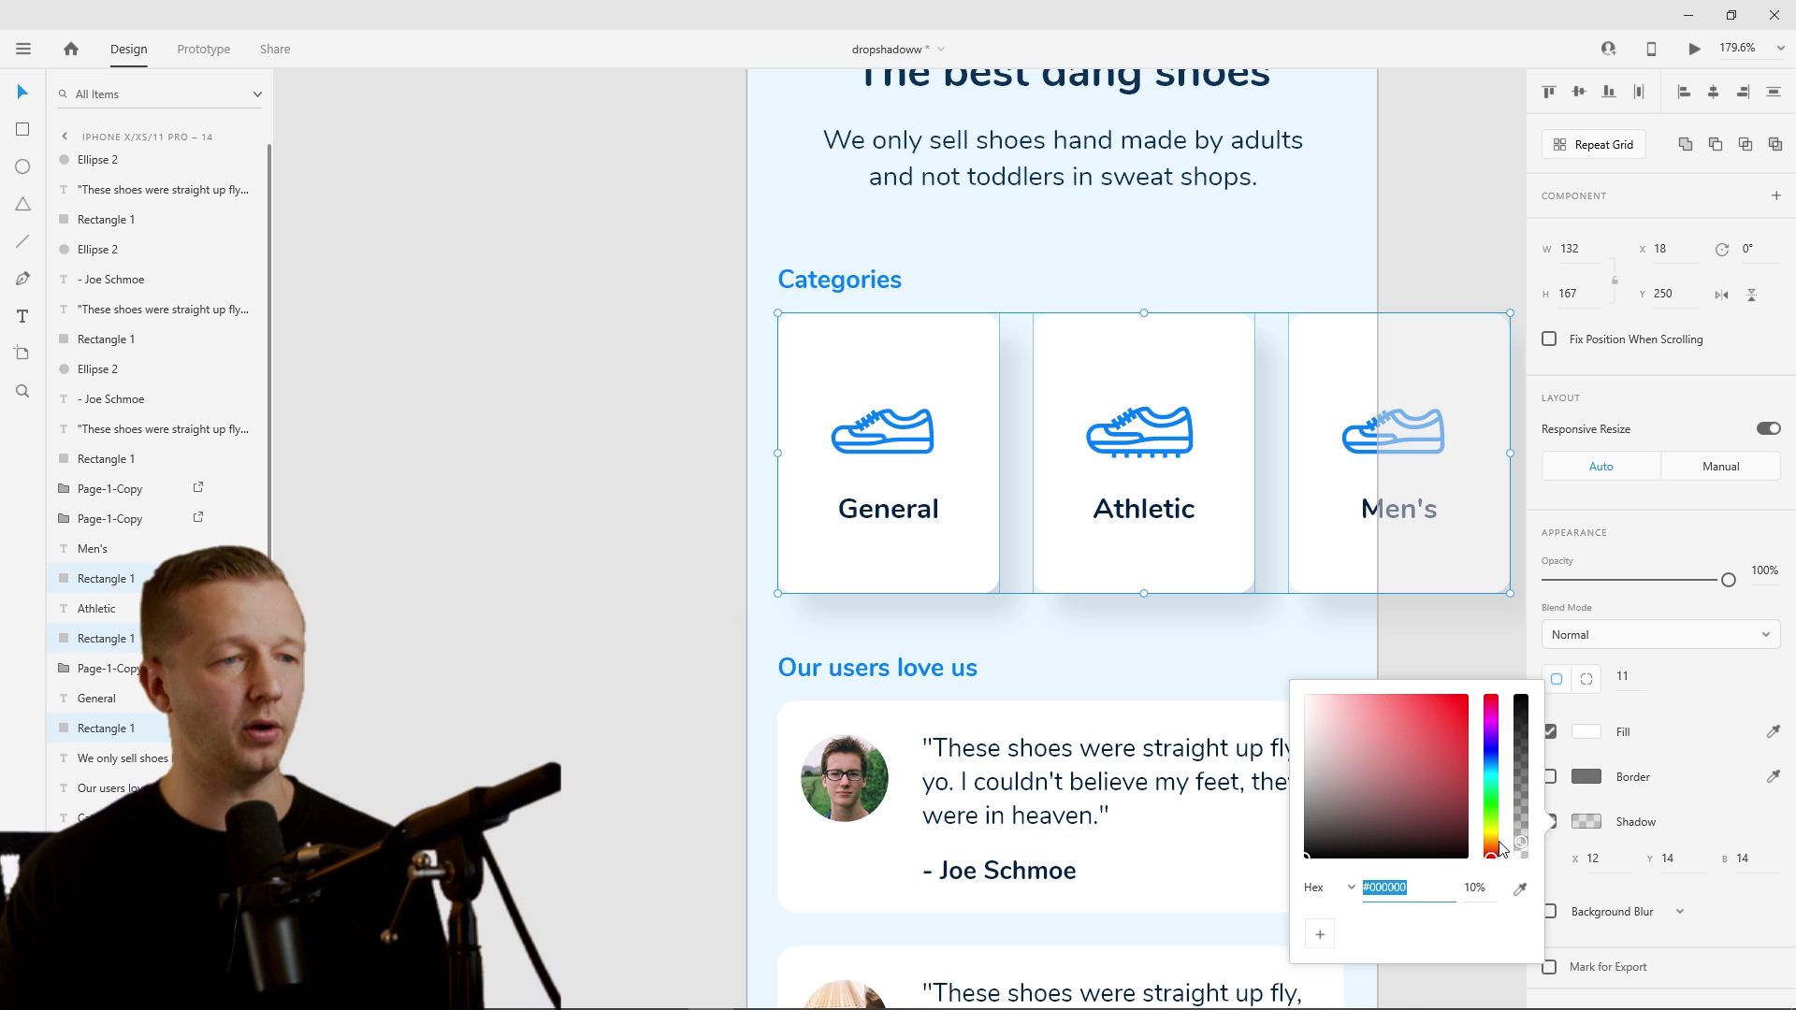
left_click(1491, 767)
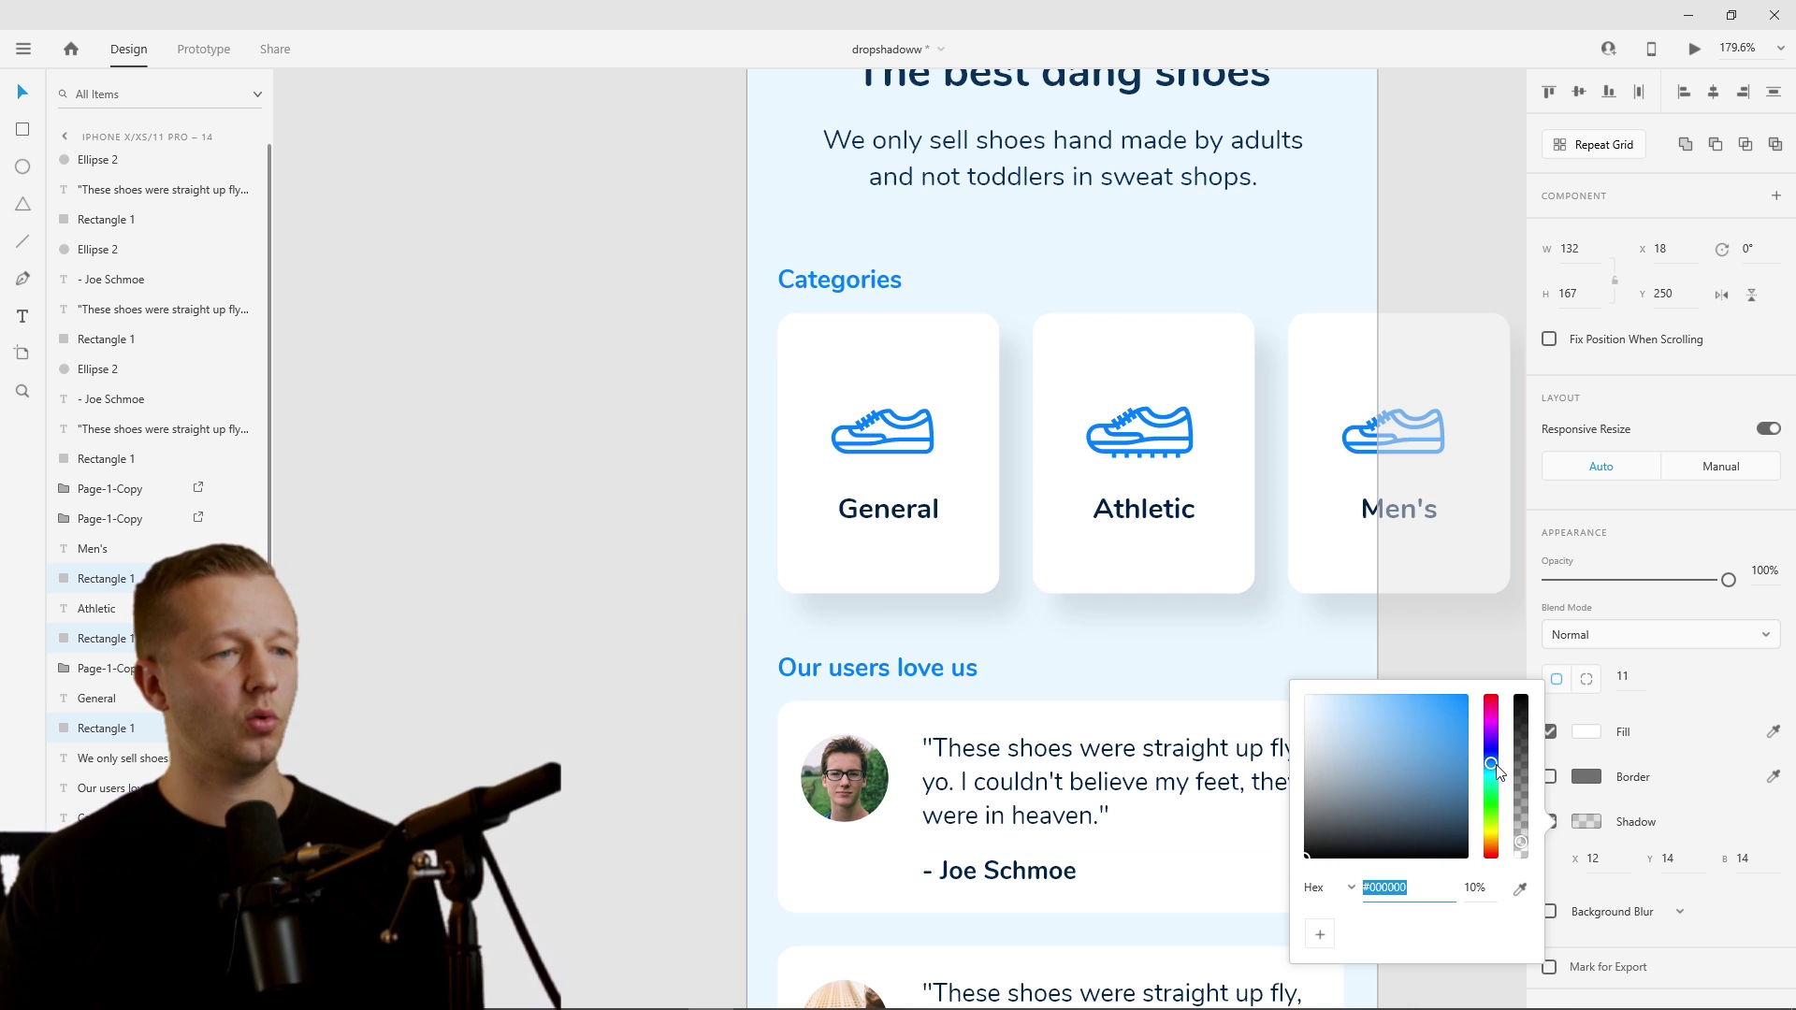
left_click_drag(1441, 716, 1467, 695)
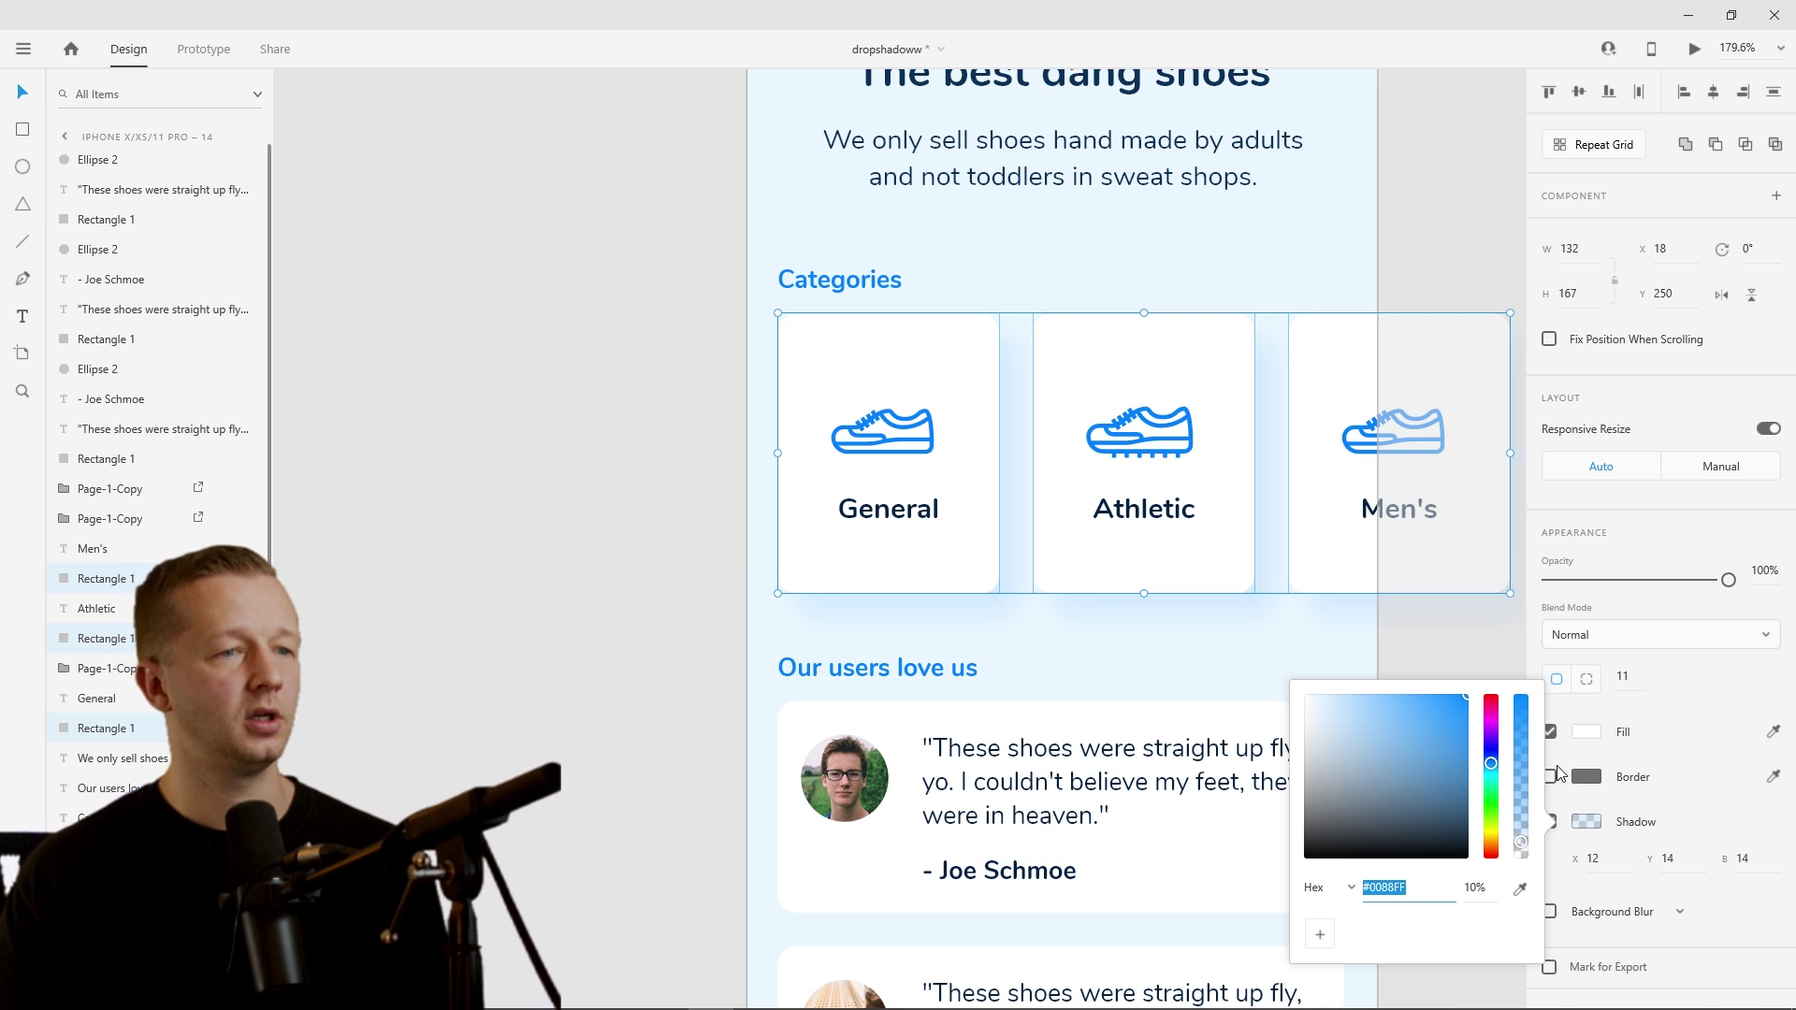
left_click_drag(1521, 843, 1522, 835)
left_click(1464, 737)
left_click_drag(1465, 742, 1496, 767)
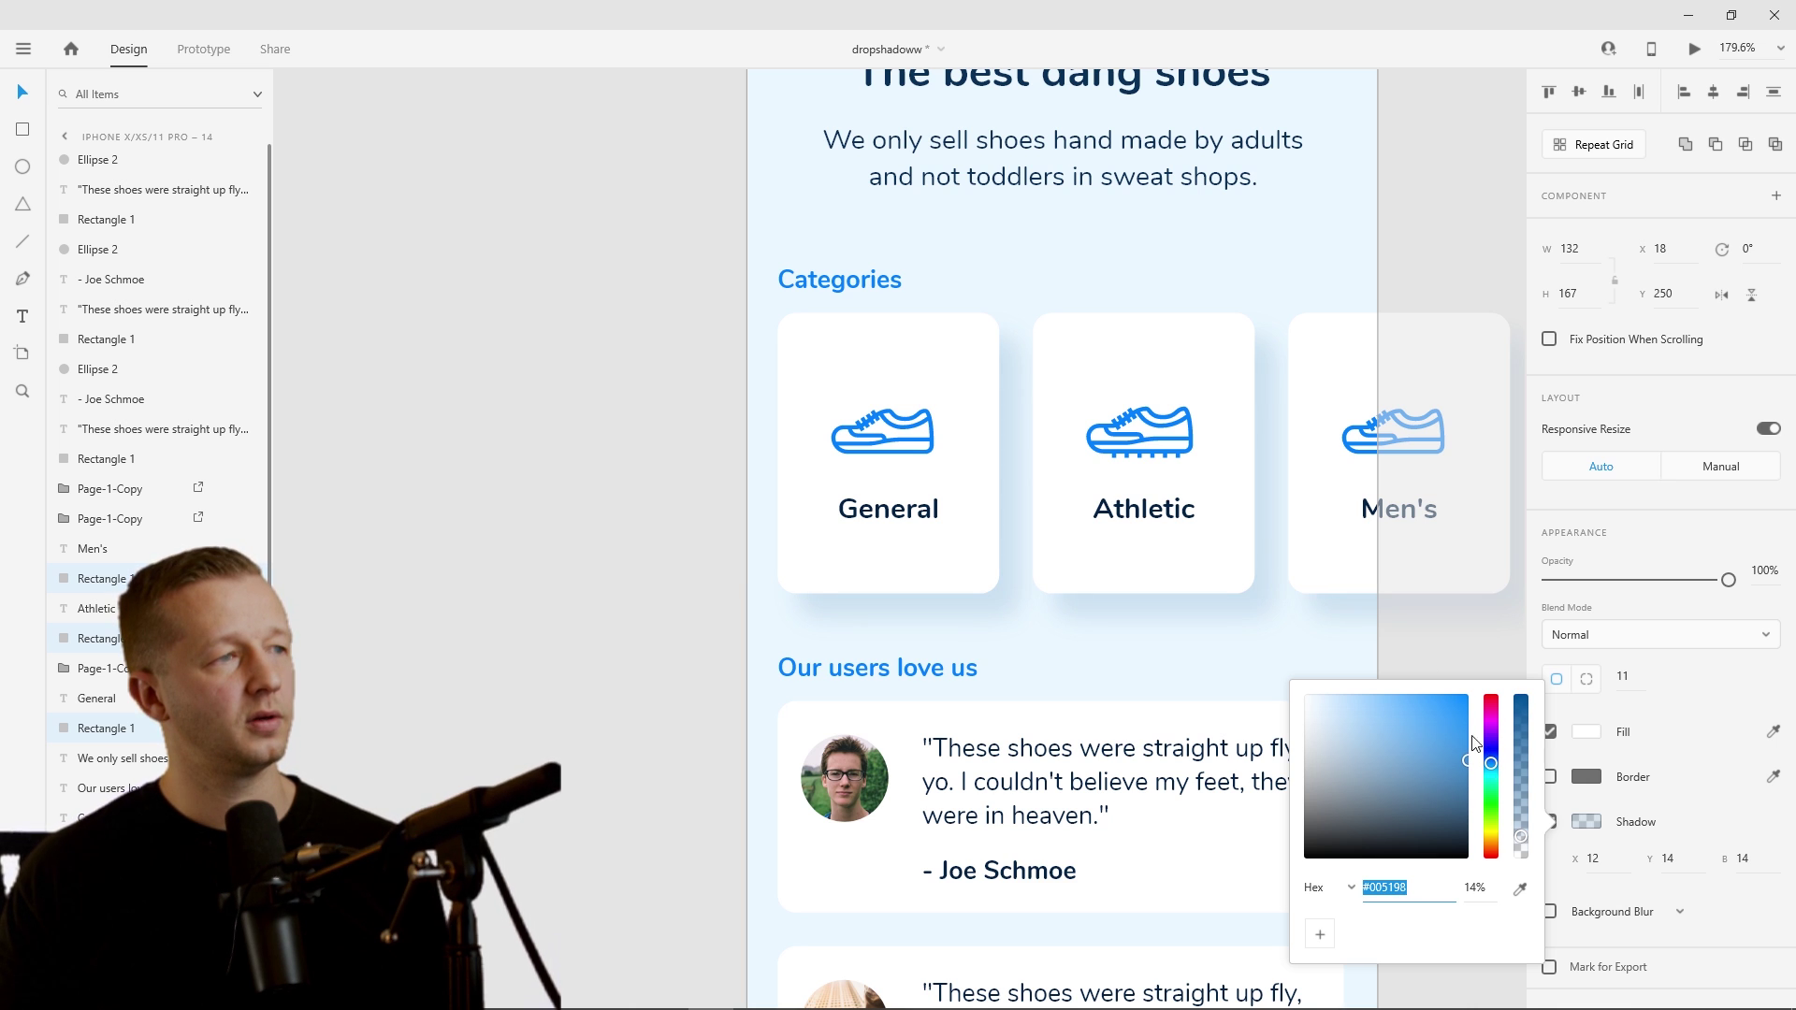
left_click(1439, 195)
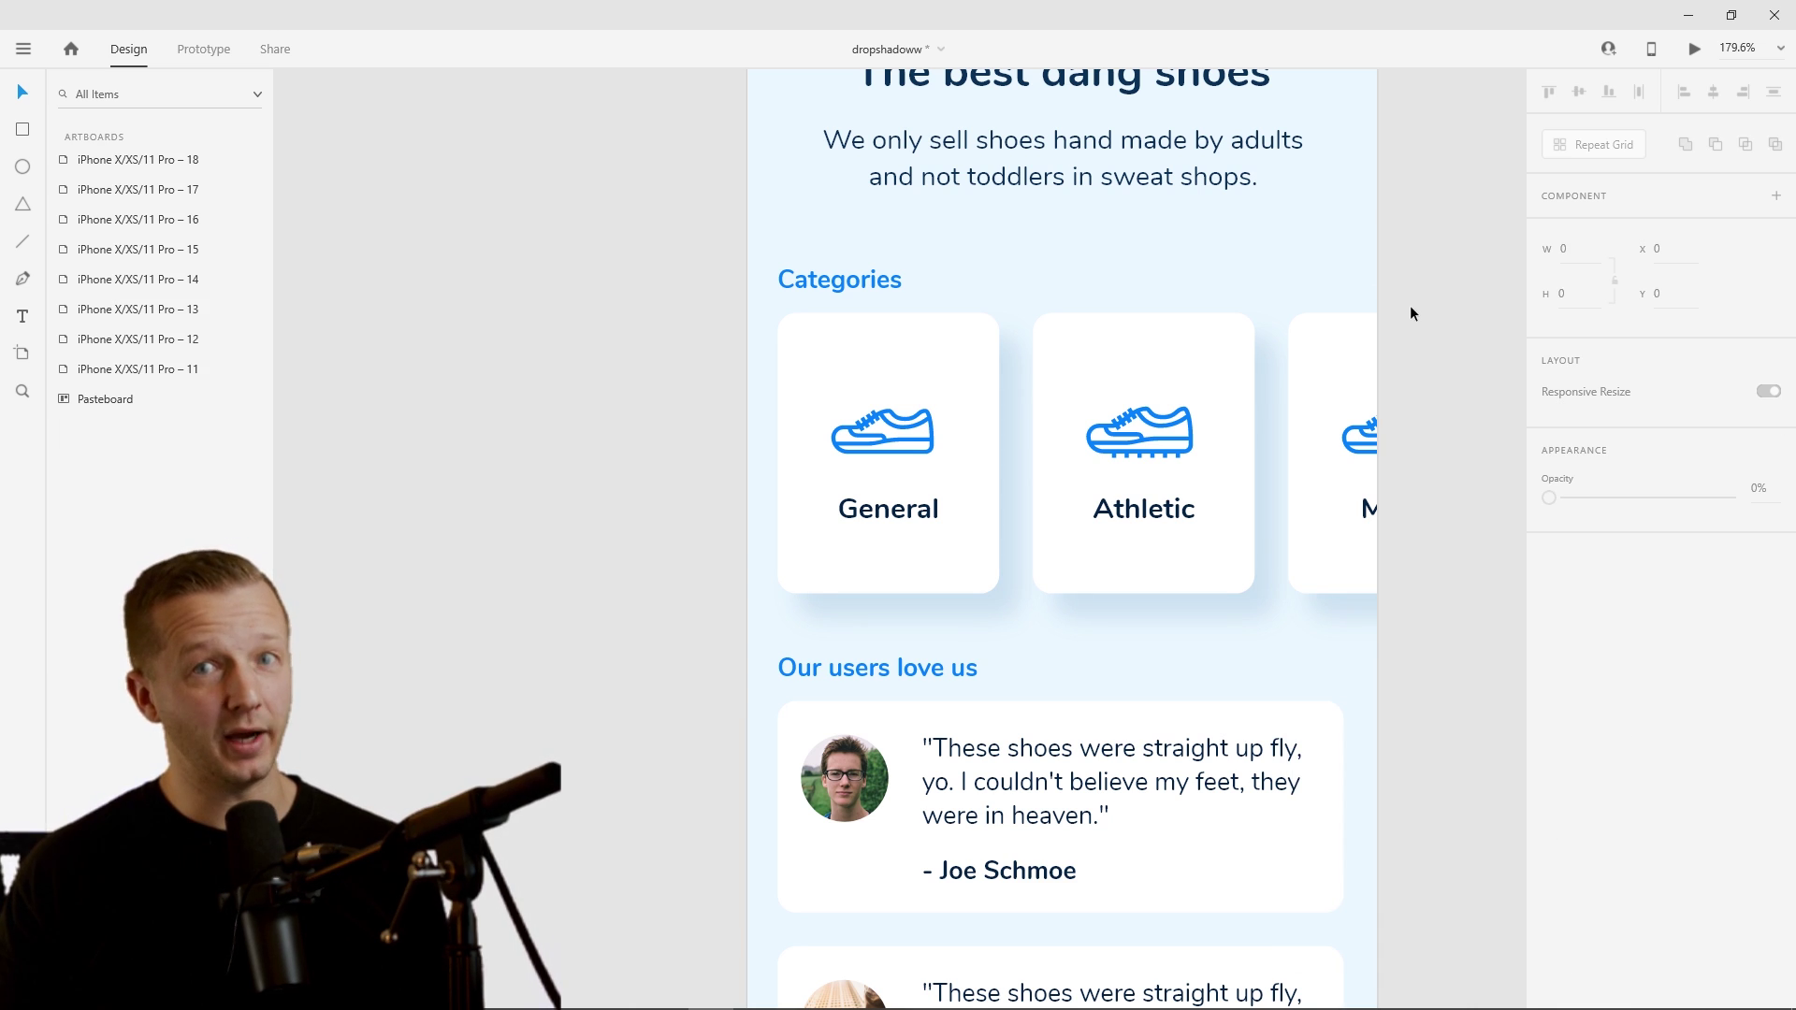
scroll(1427, 290, "down", 5)
- Pan and zoom across the canvas to the iPhone X/XS/11 Pro – 15 artboard at 138%
left_click_drag(1445, 279, 1263, 367)
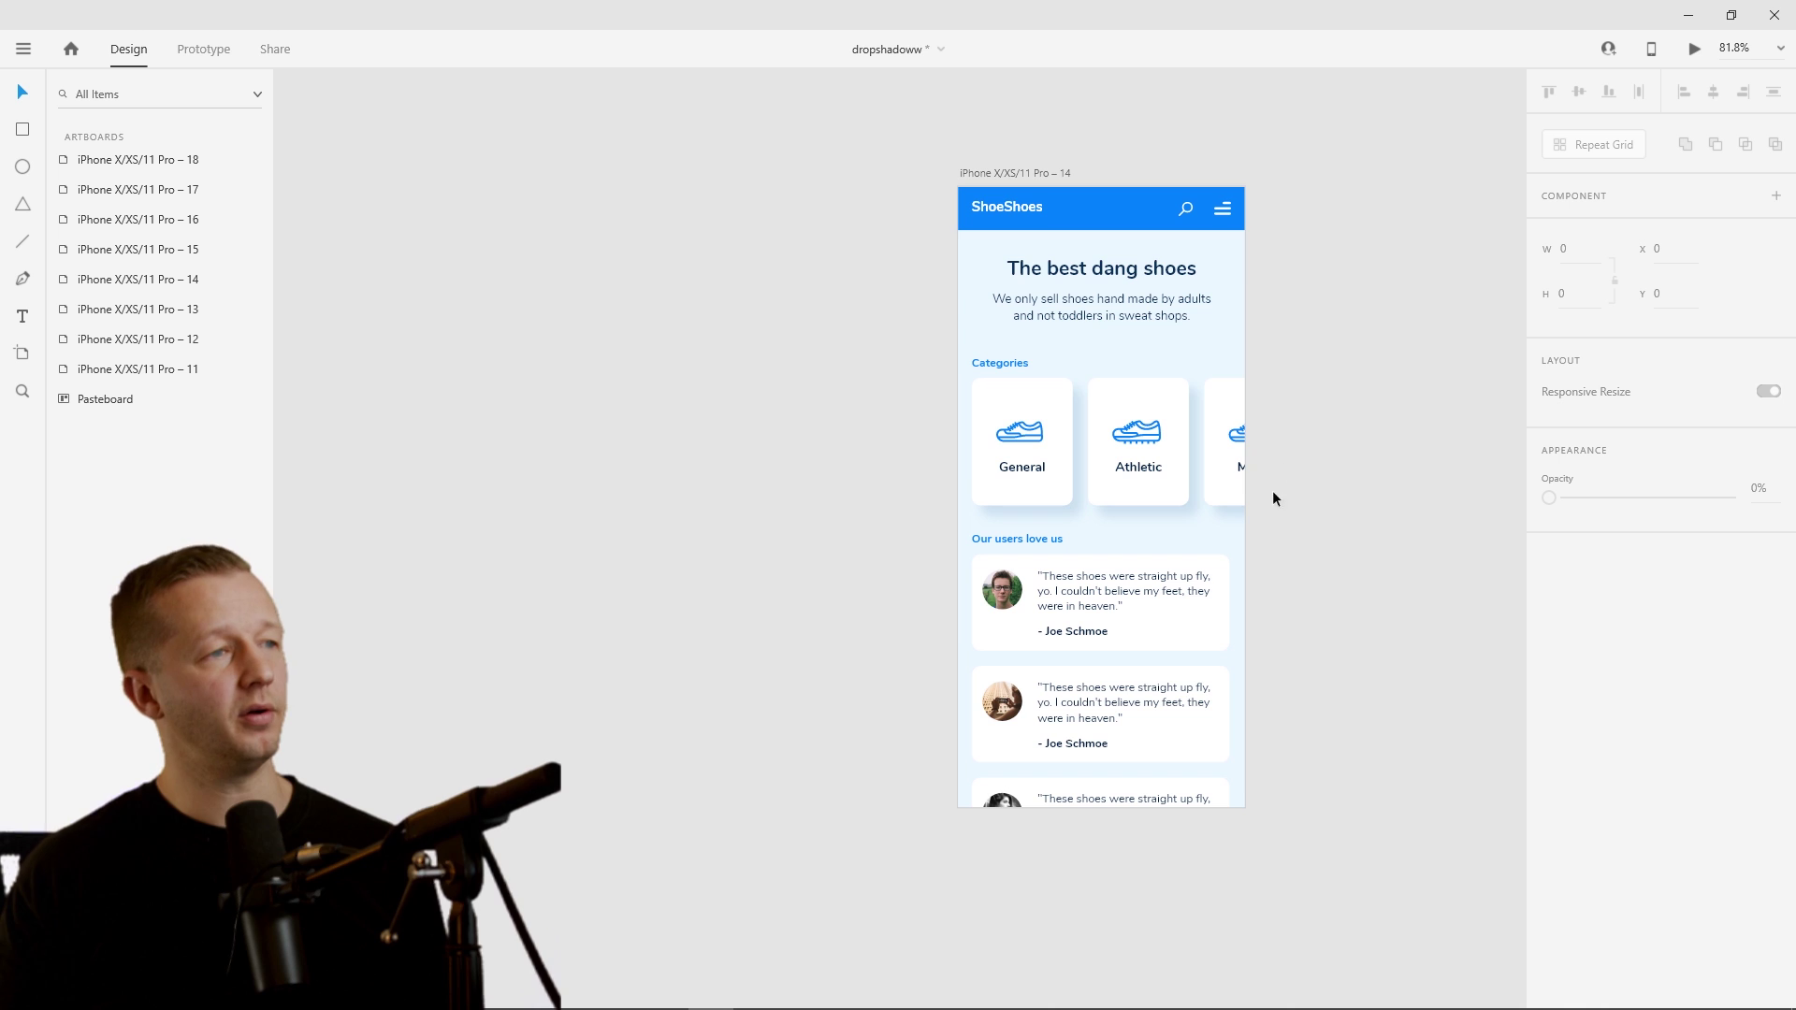
scroll(1146, 361, "up", 5)
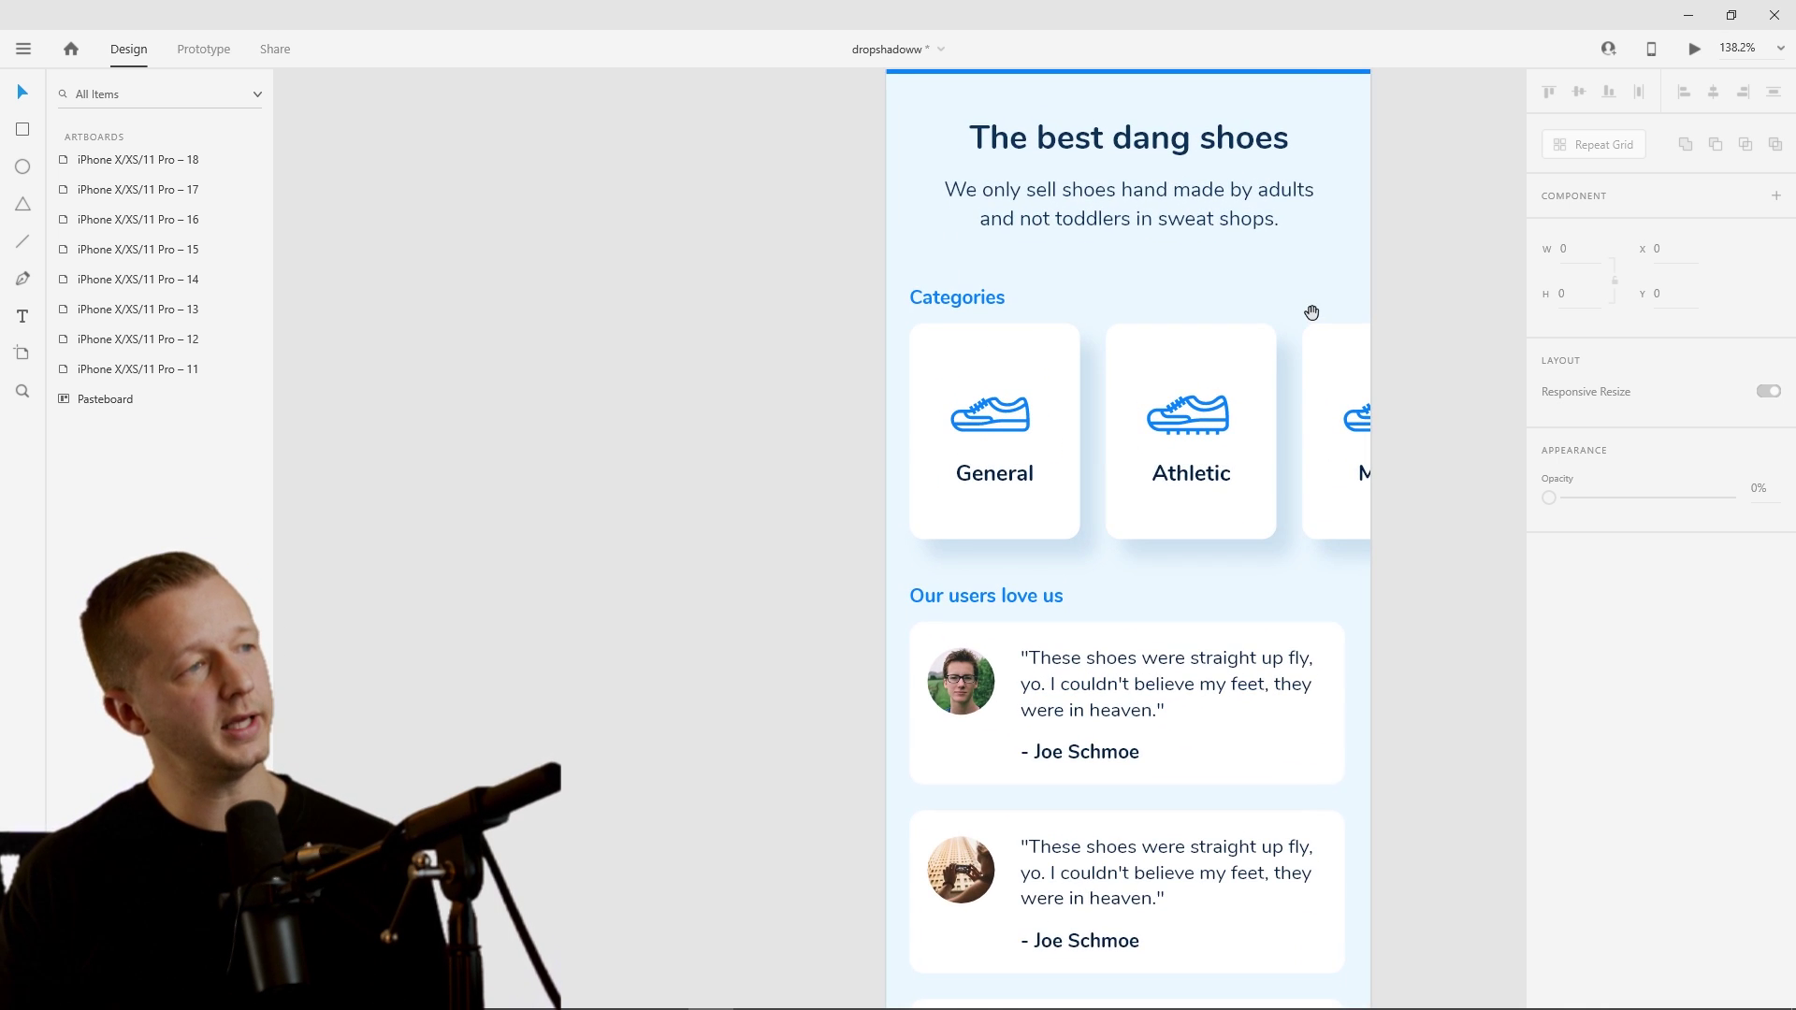
scroll(1216, 346, "up", 3)
scroll(1413, 346, "down", 1)
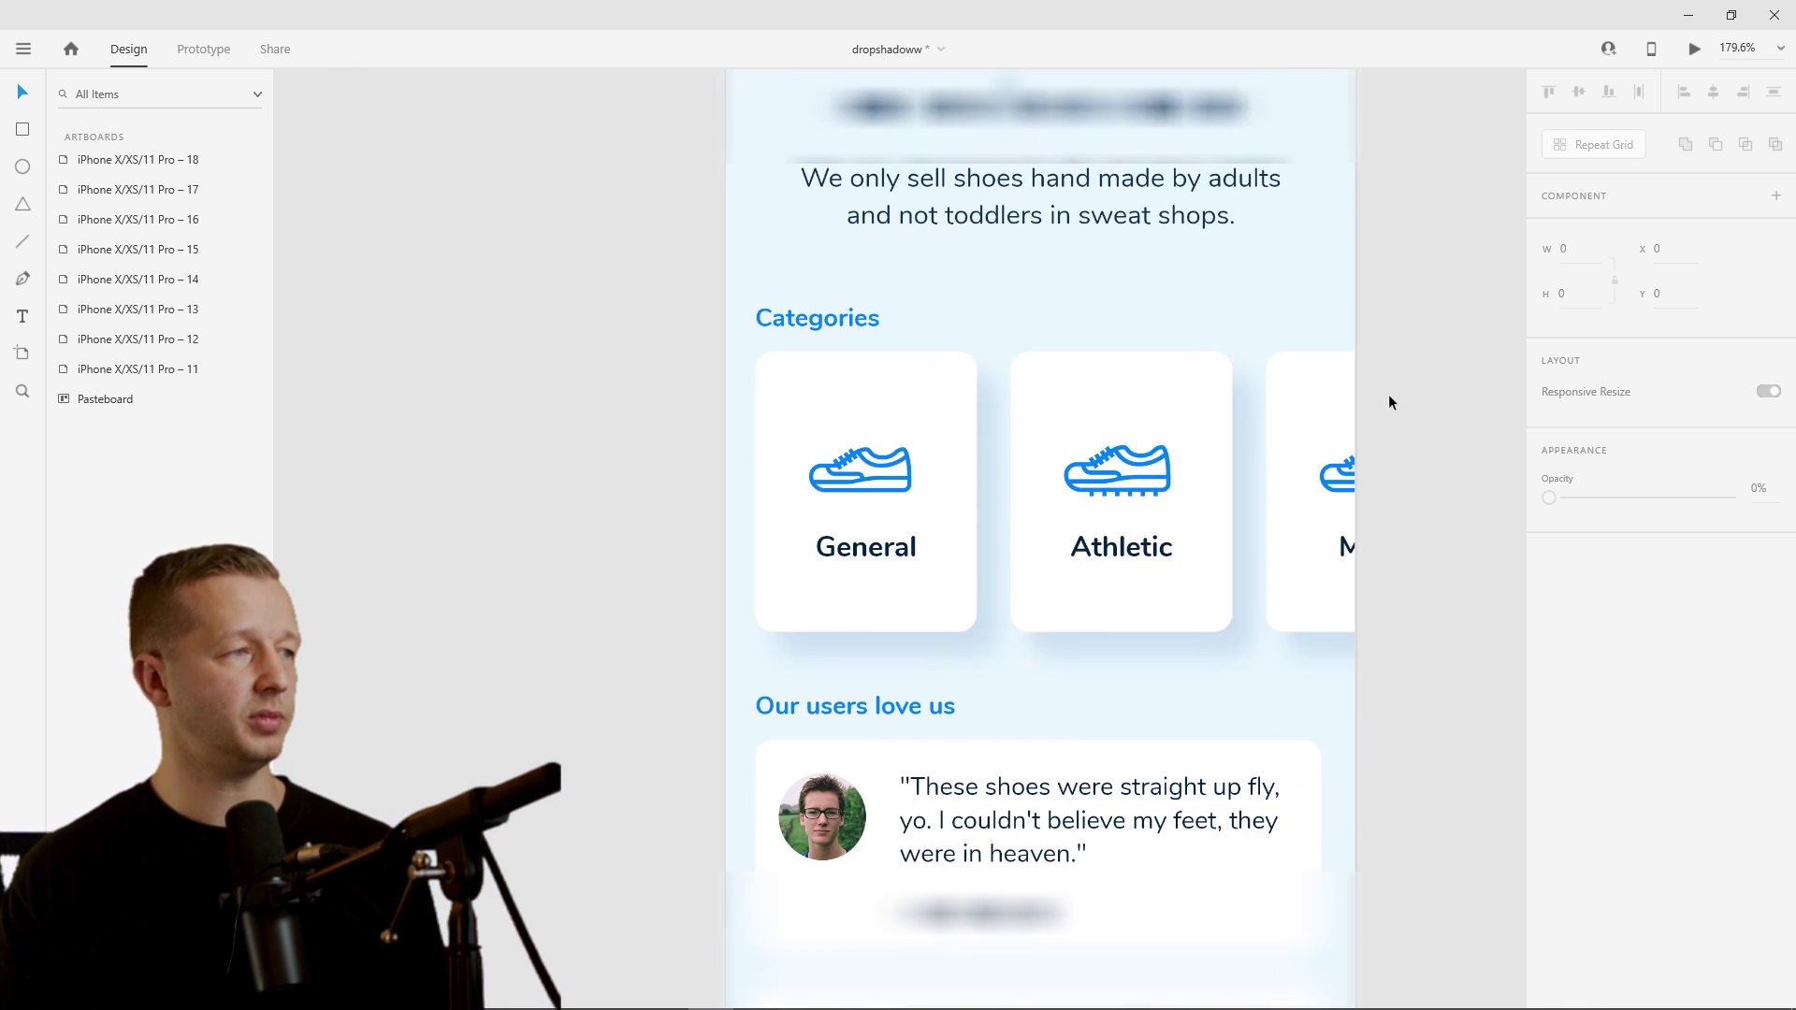
scroll(1403, 328, "down", 1)
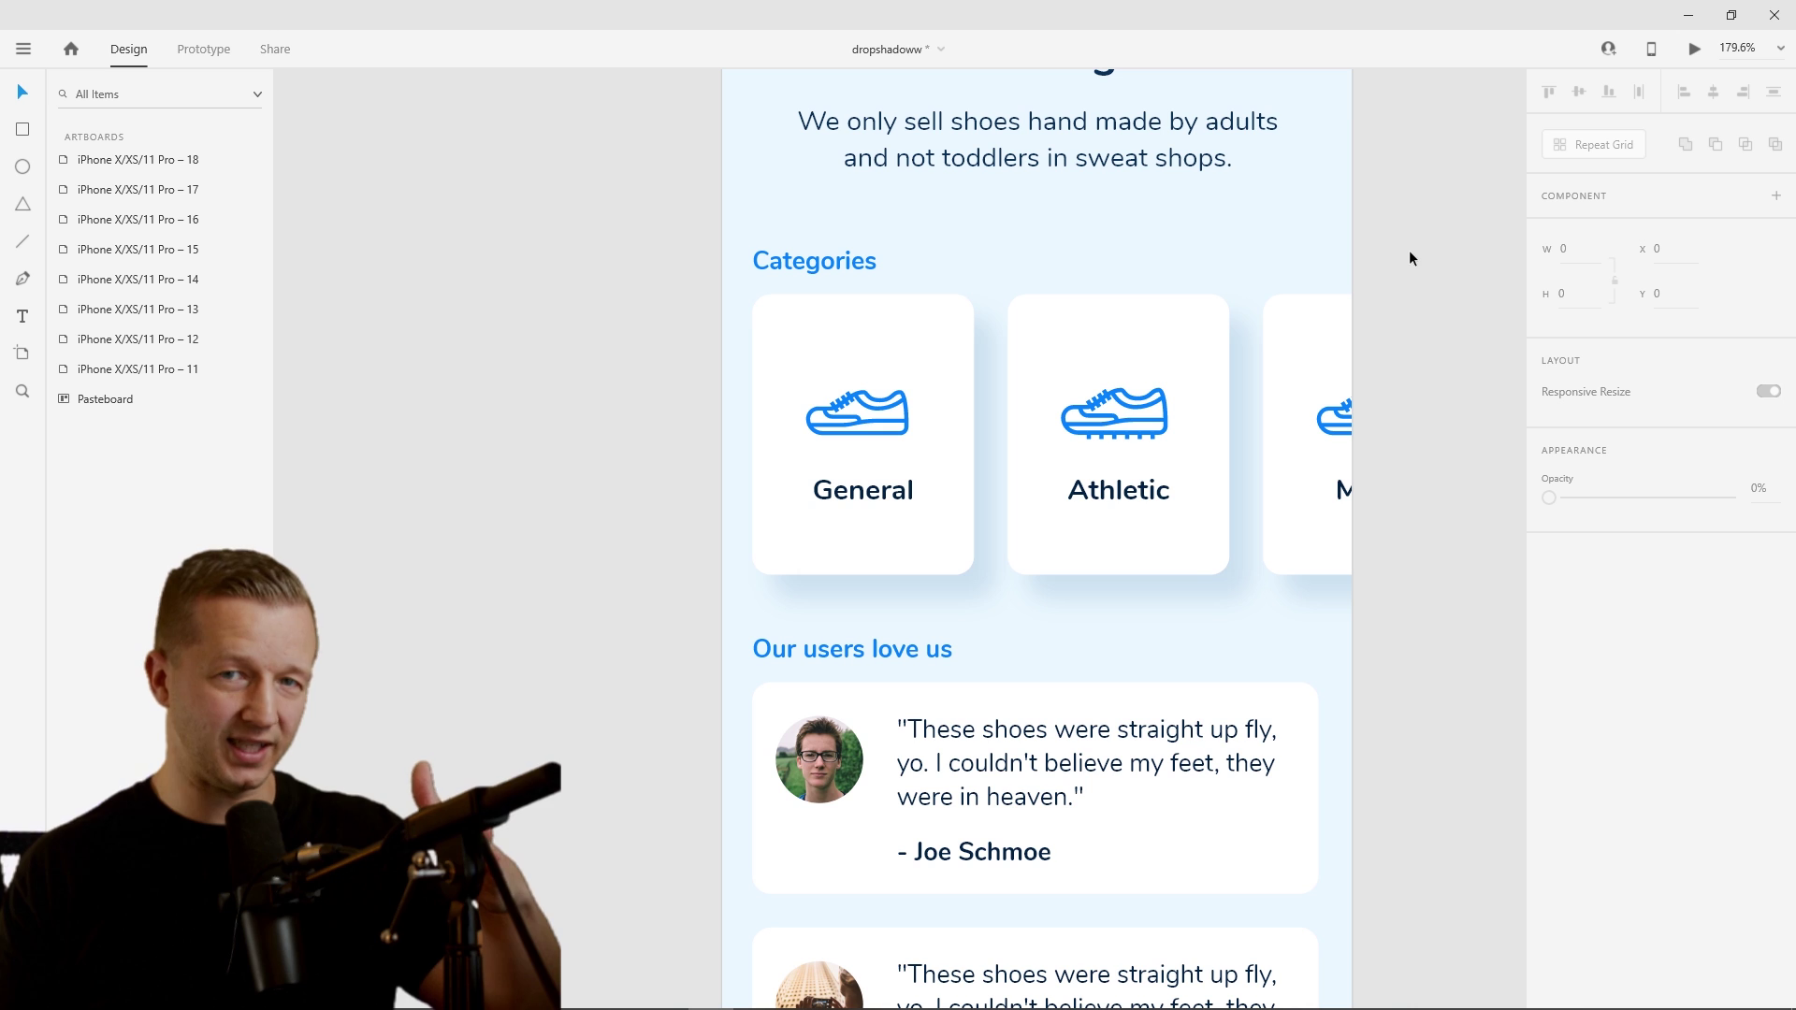
scroll(1431, 430, "down", 4)
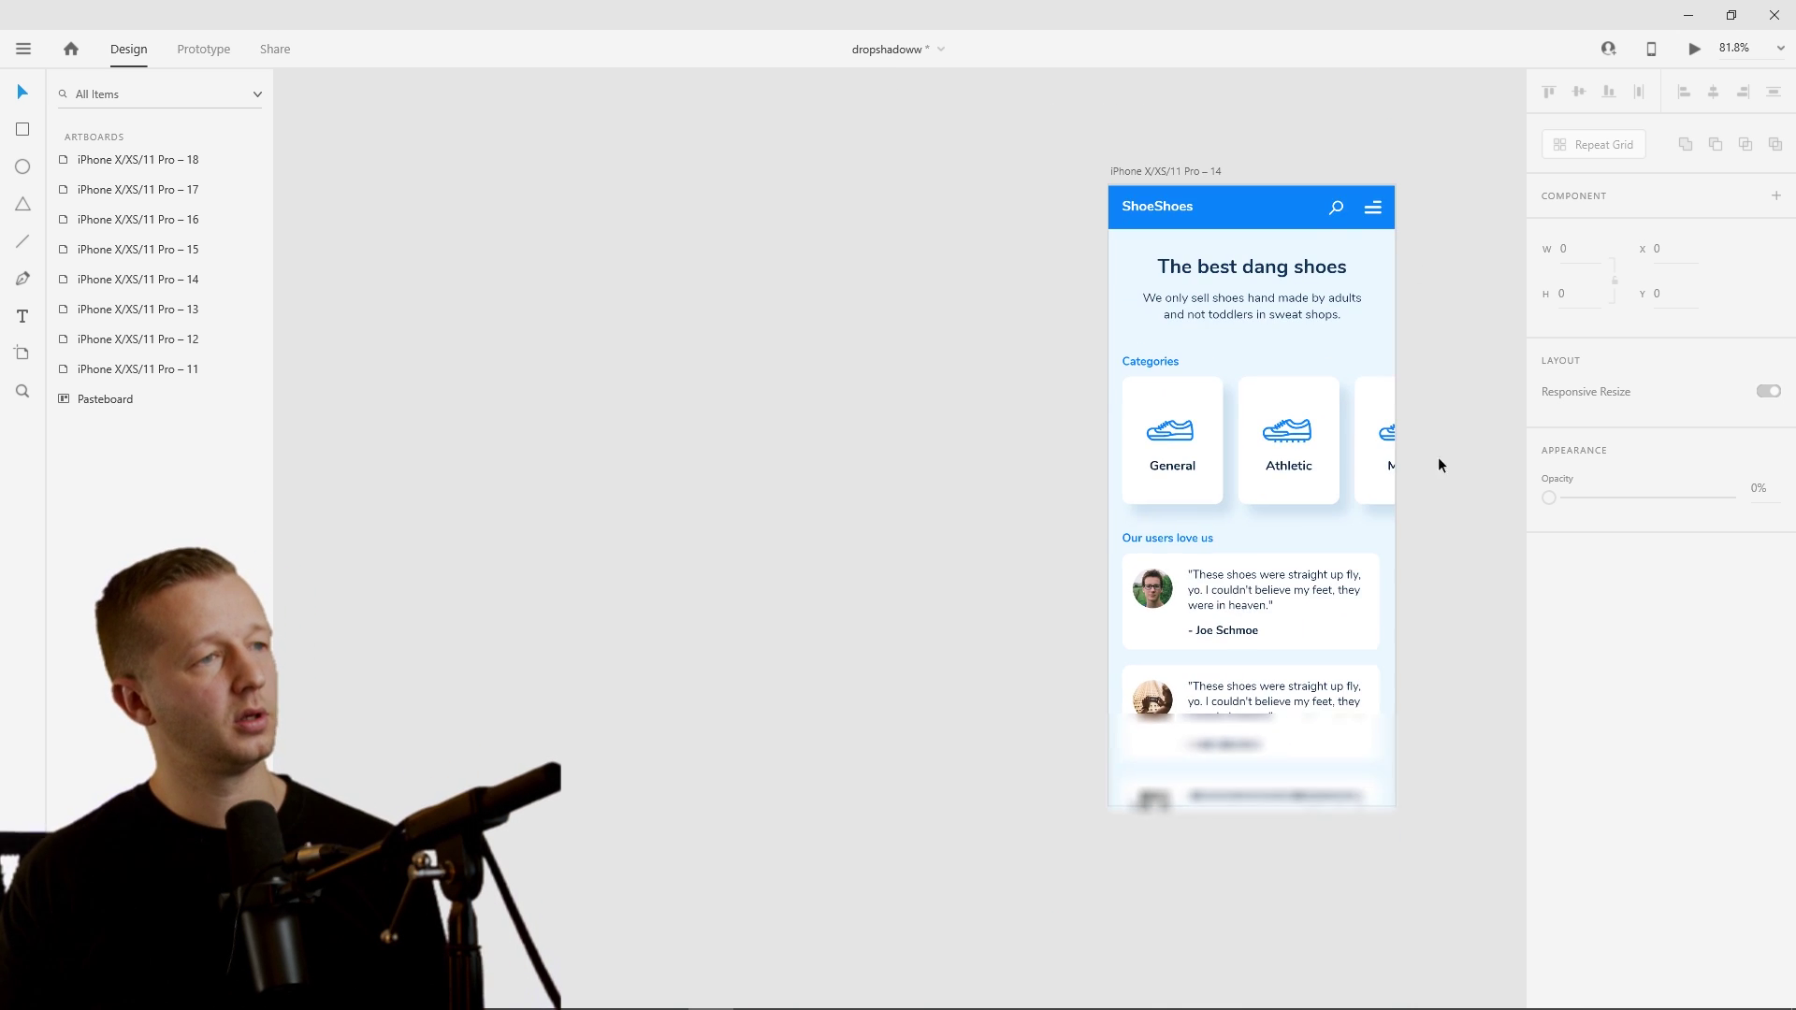
scroll(1328, 467, "up", 1)
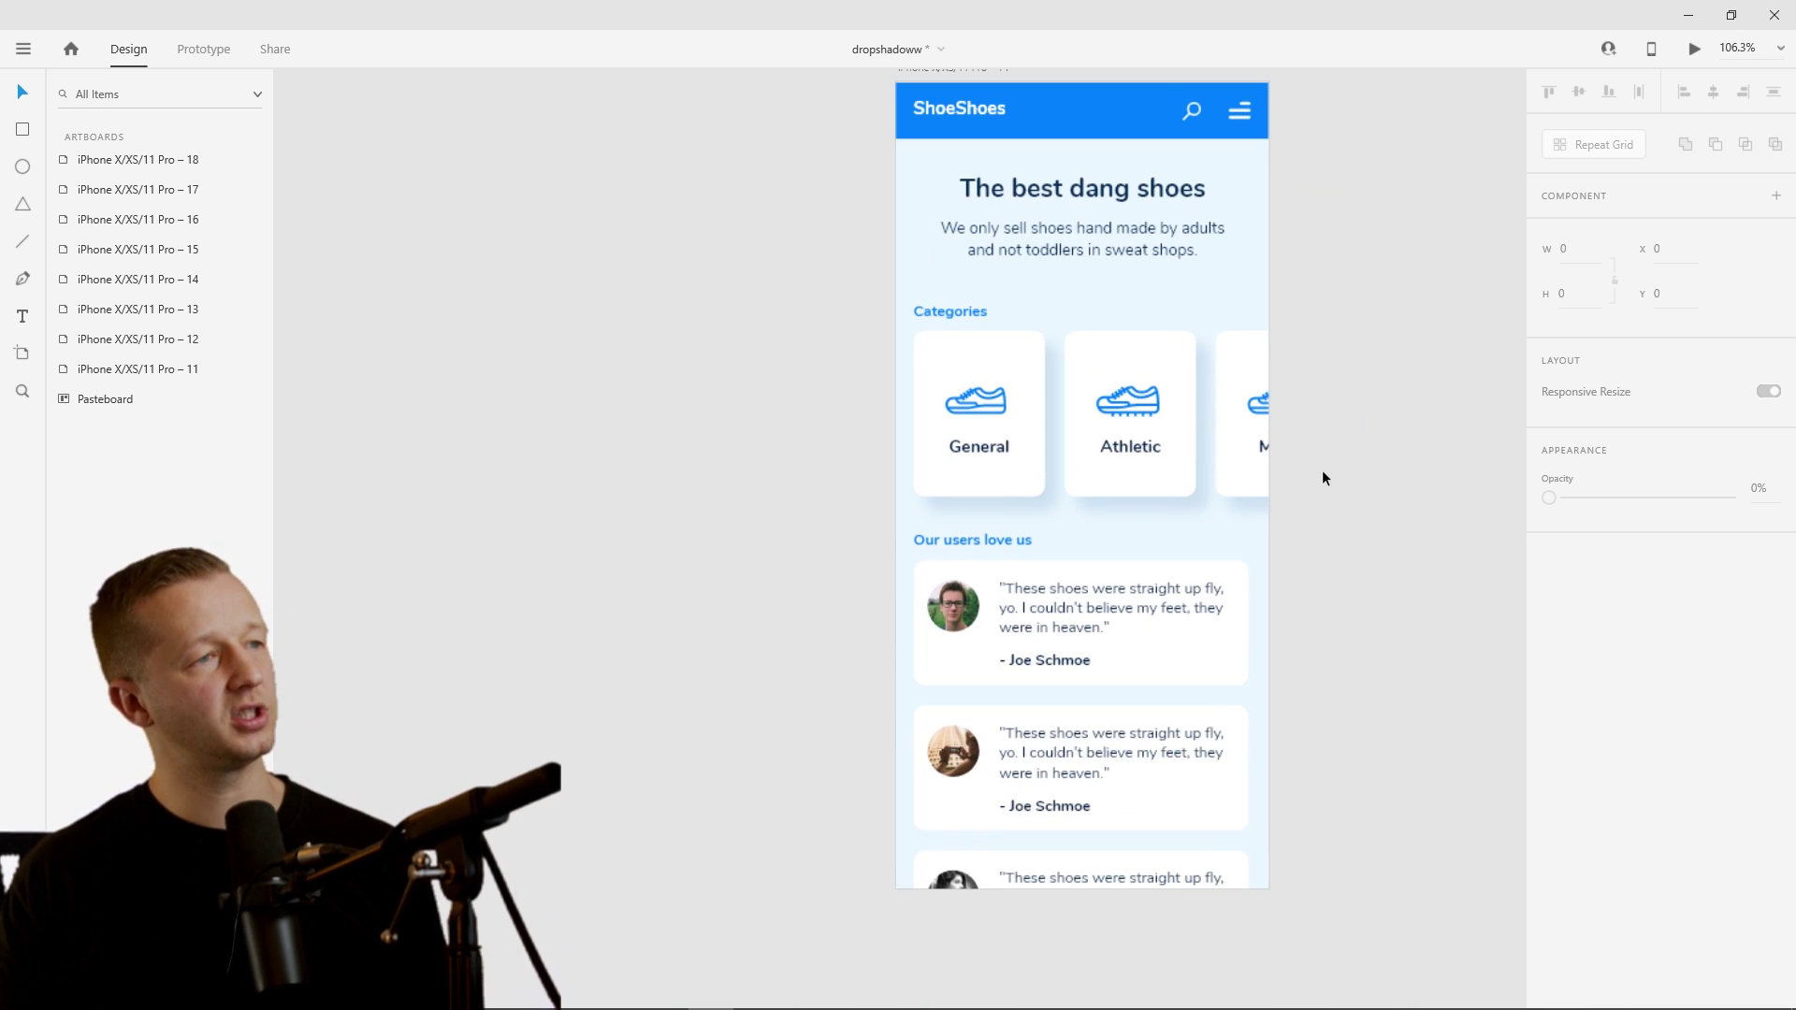
left_click(1244, 571)
left_click(1379, 556)
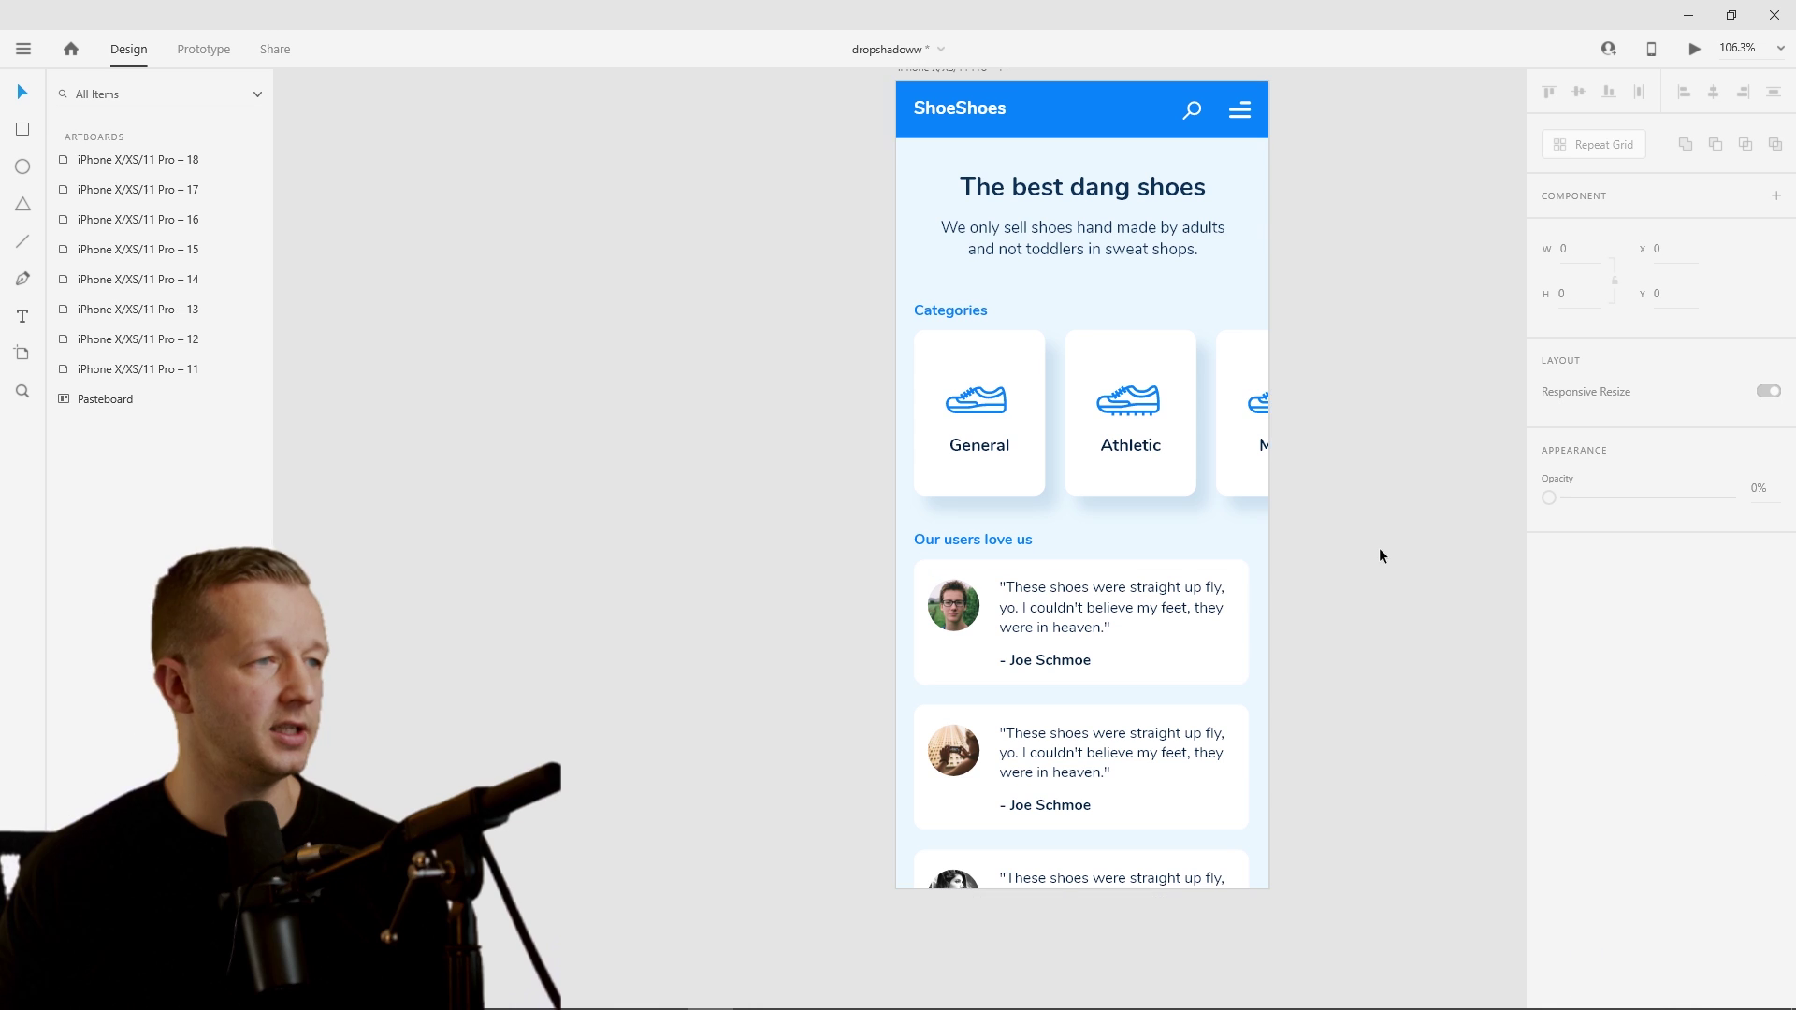
left_click_drag(1399, 513, 725, 458)
- Select the General, Athletic and Men's cards and enable a drop shadow (X 19, Y 17, B 14)
scroll(766, 456, "up", 2)
scroll(710, 449, "right", 2)
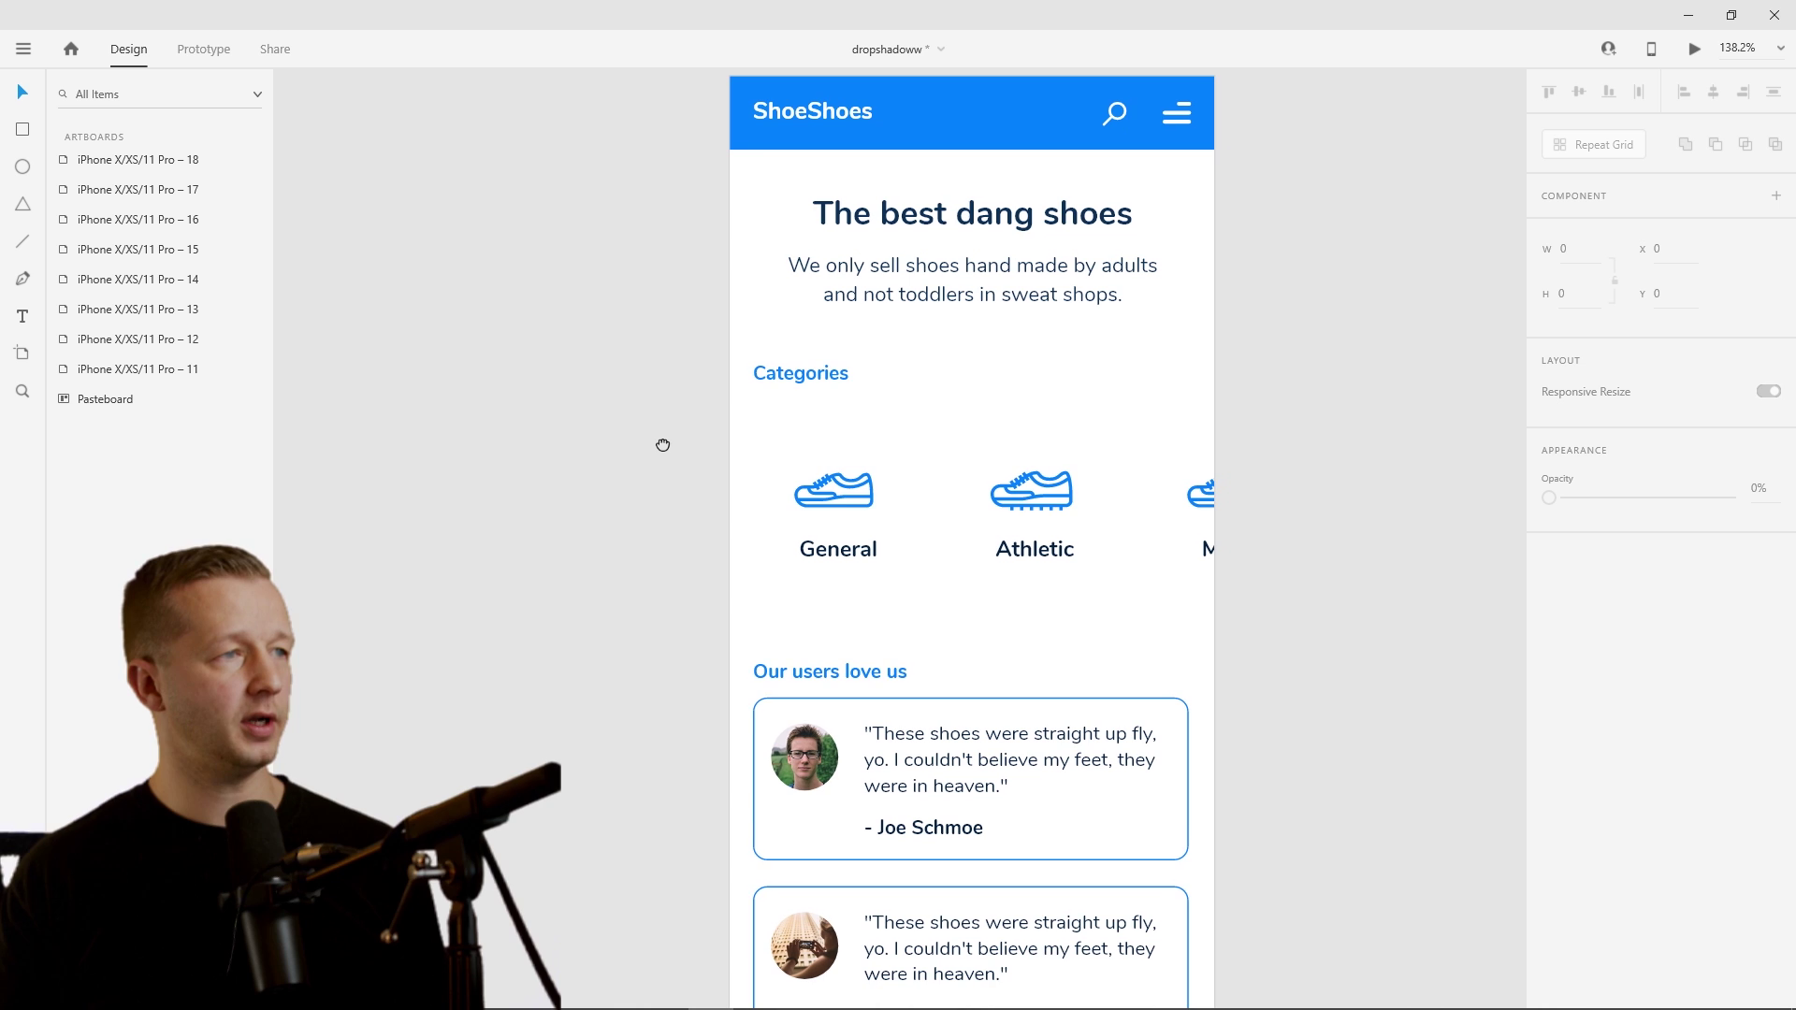
left_click(860, 443)
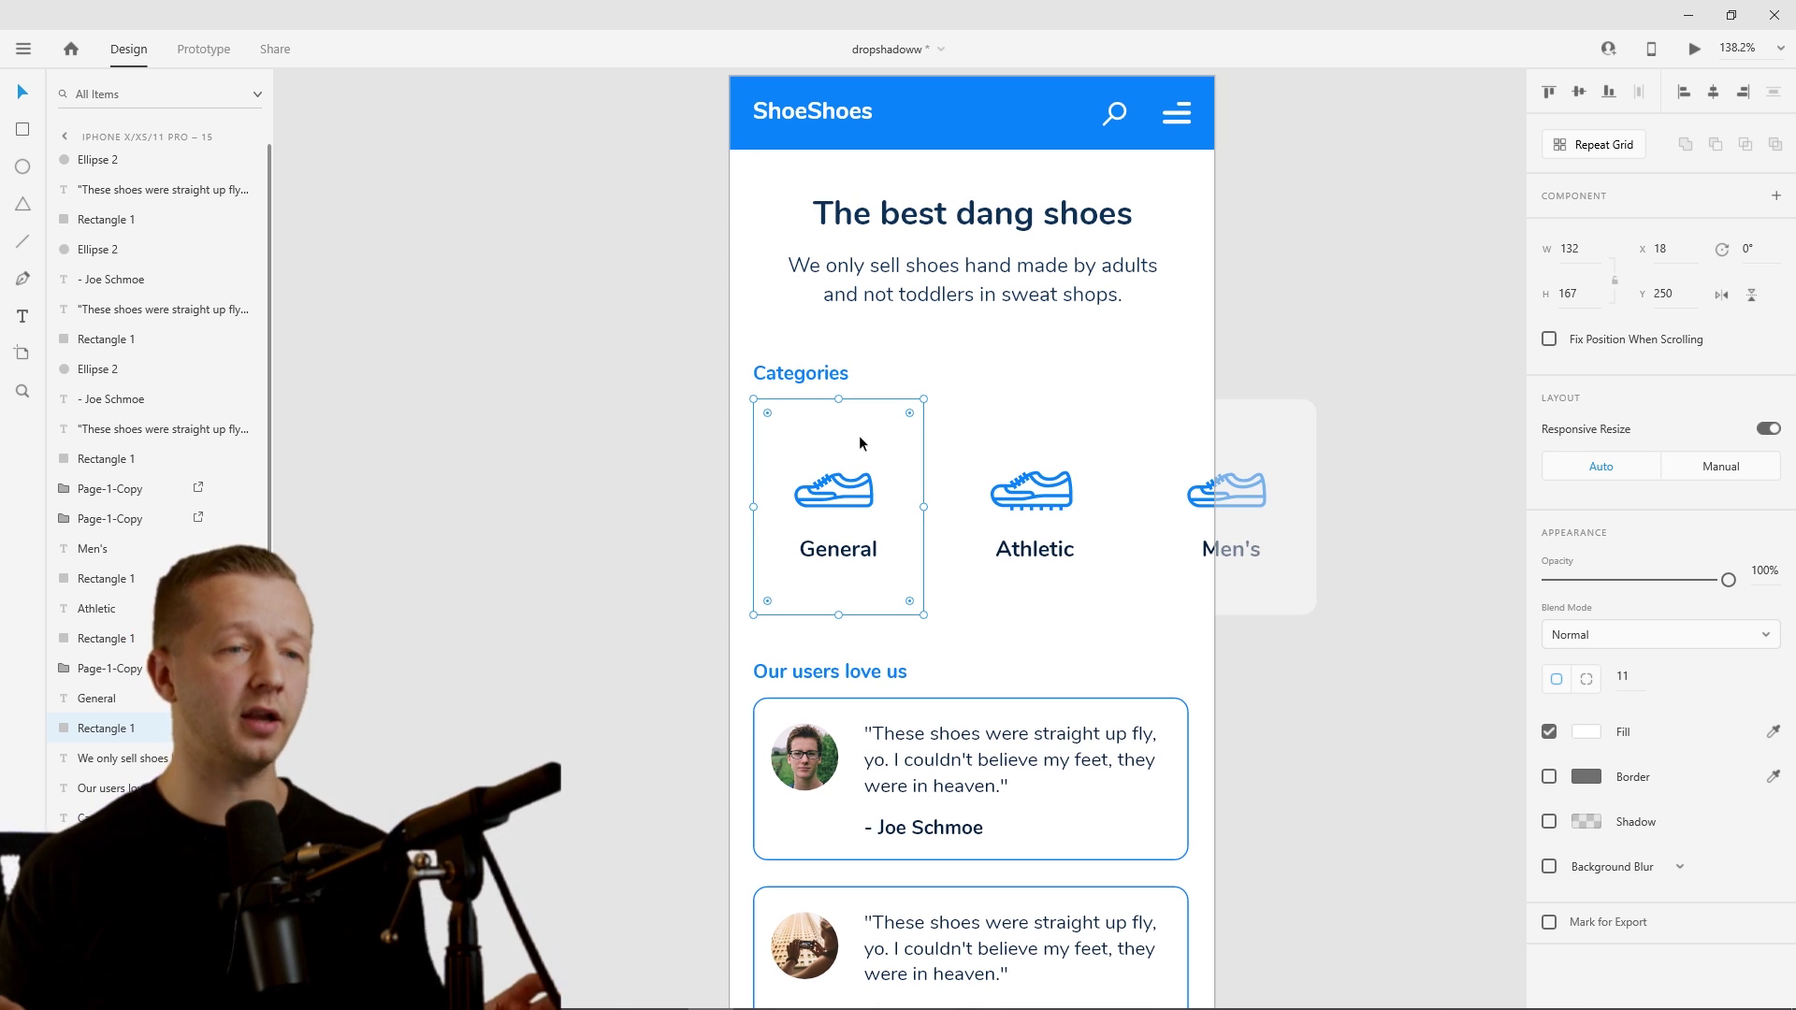
left_click(1055, 440, "shift")
left_click(1169, 434, "shift")
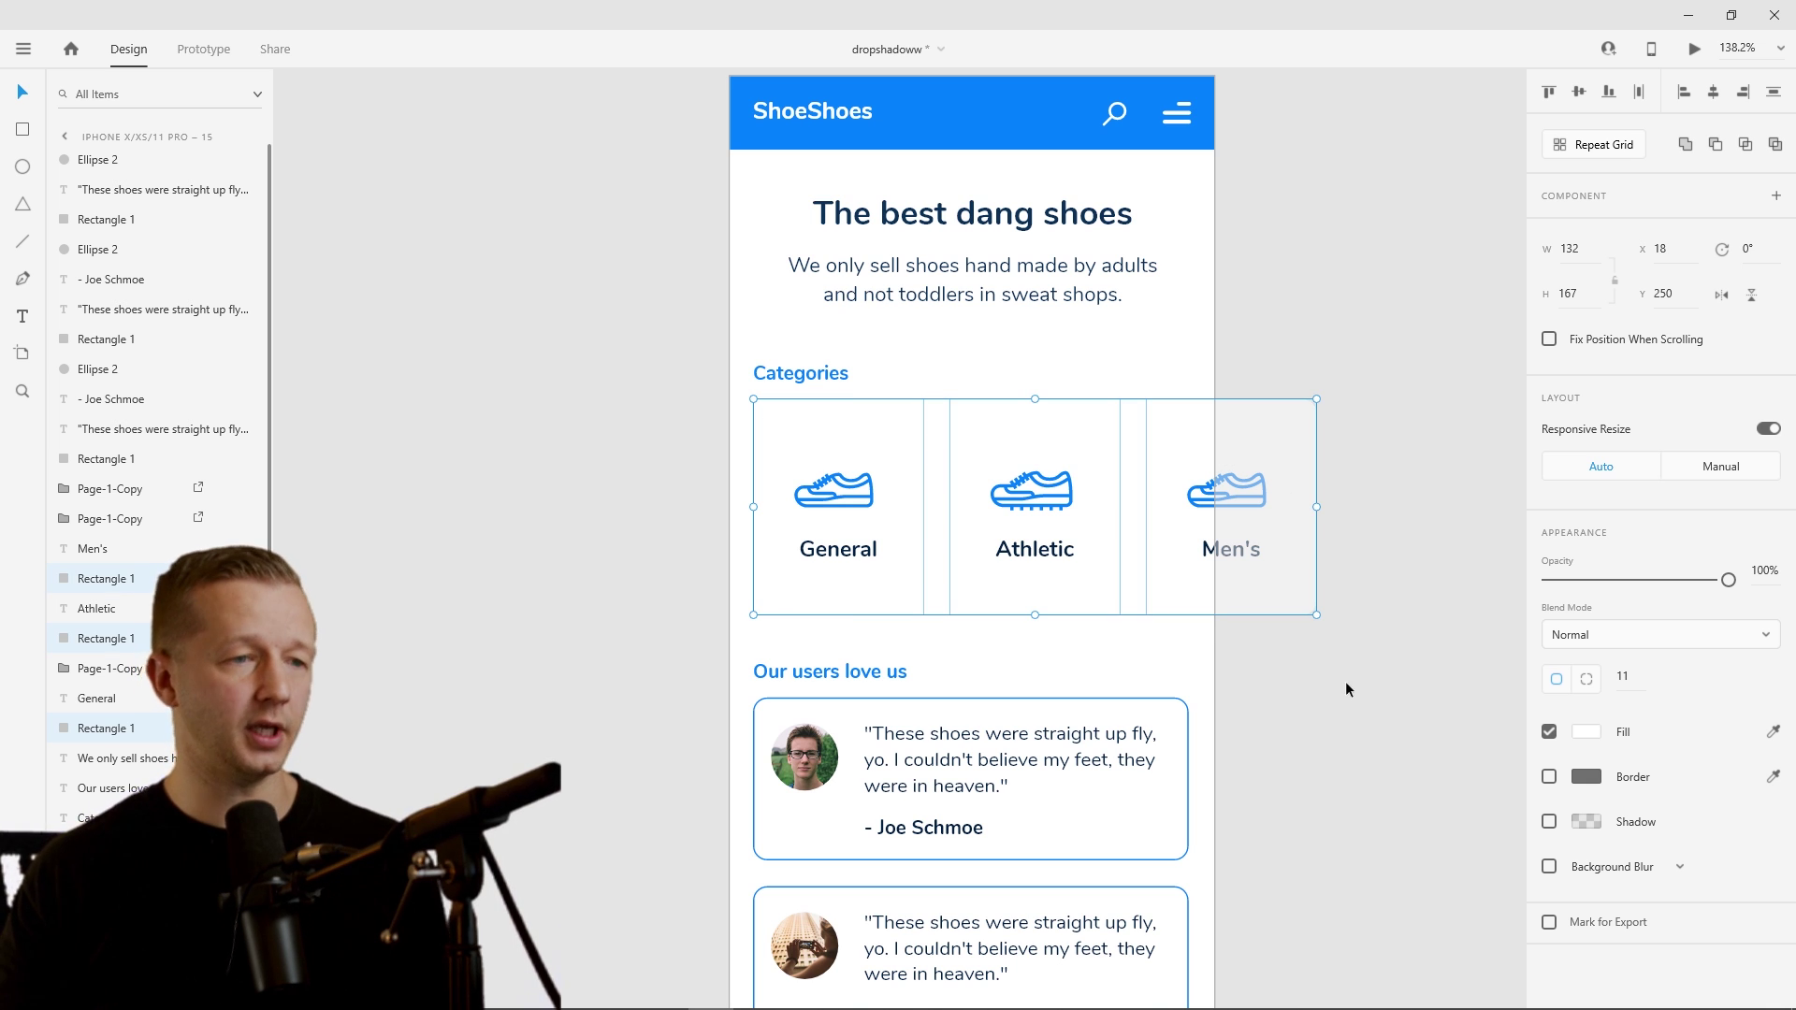
left_click(1549, 822)
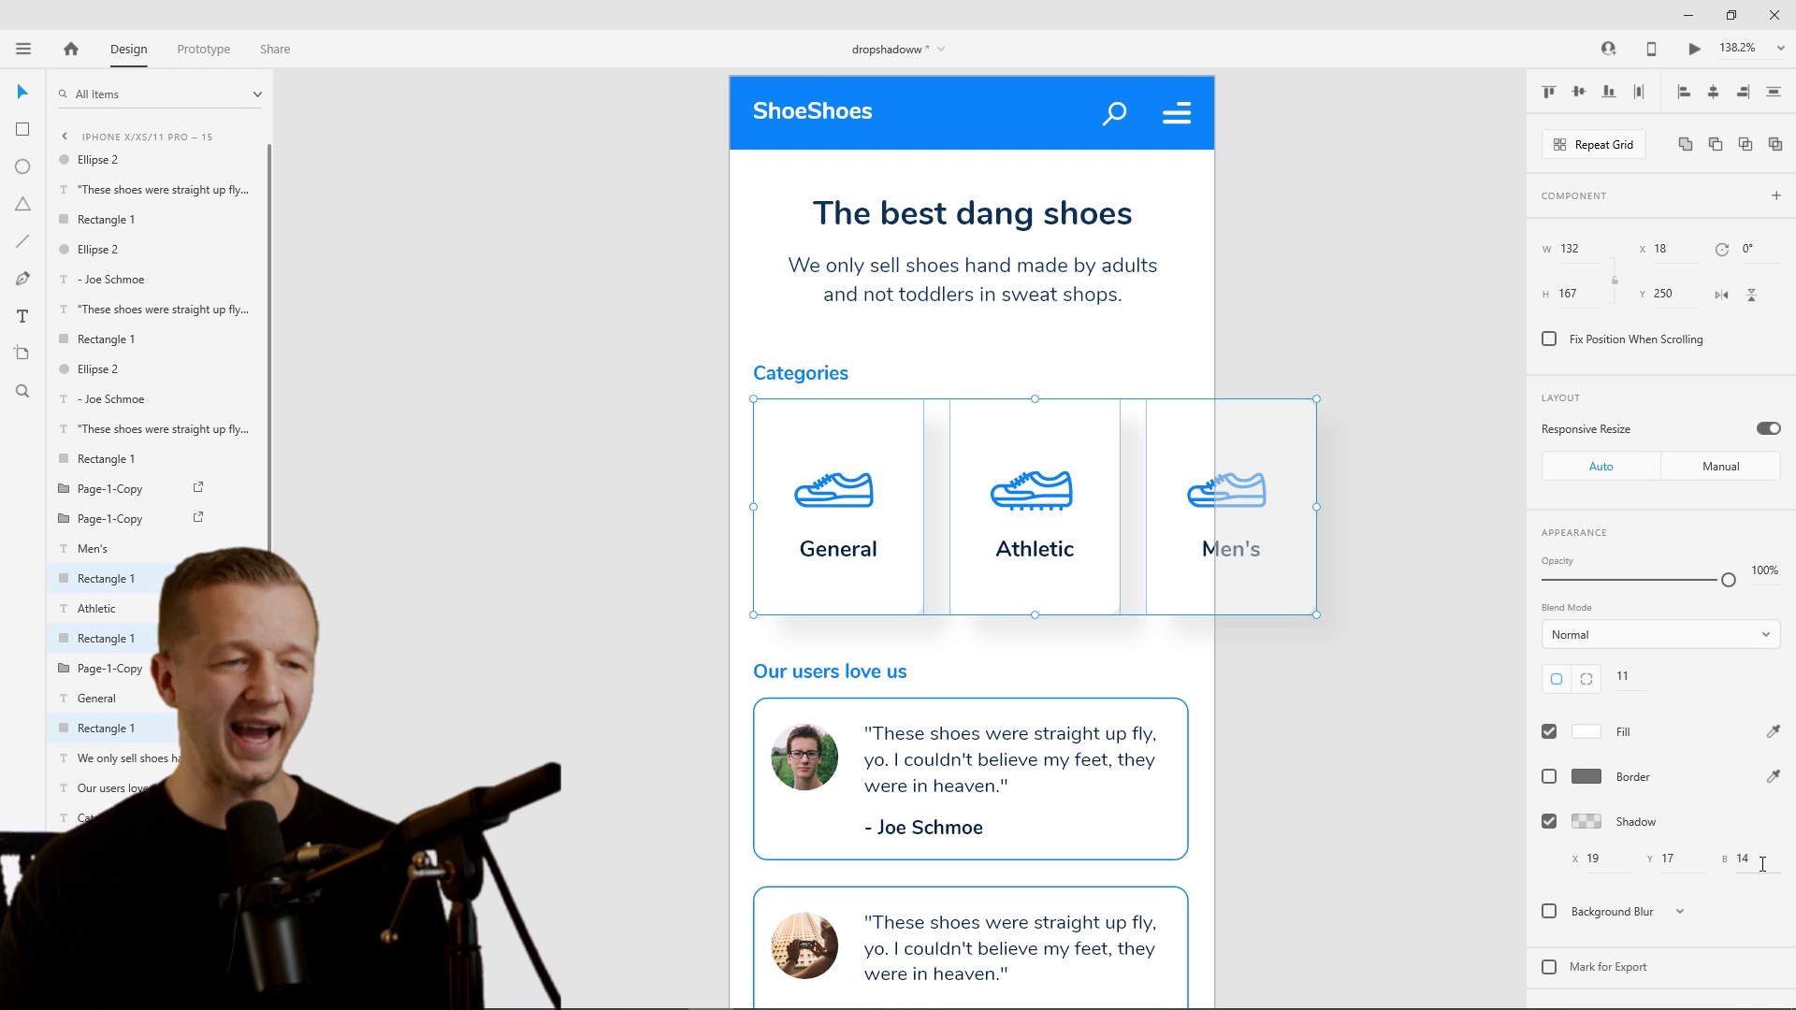
- Set the cards' shadow colour to blue #005DFF at about 10% opacity
left_click(1587, 821)
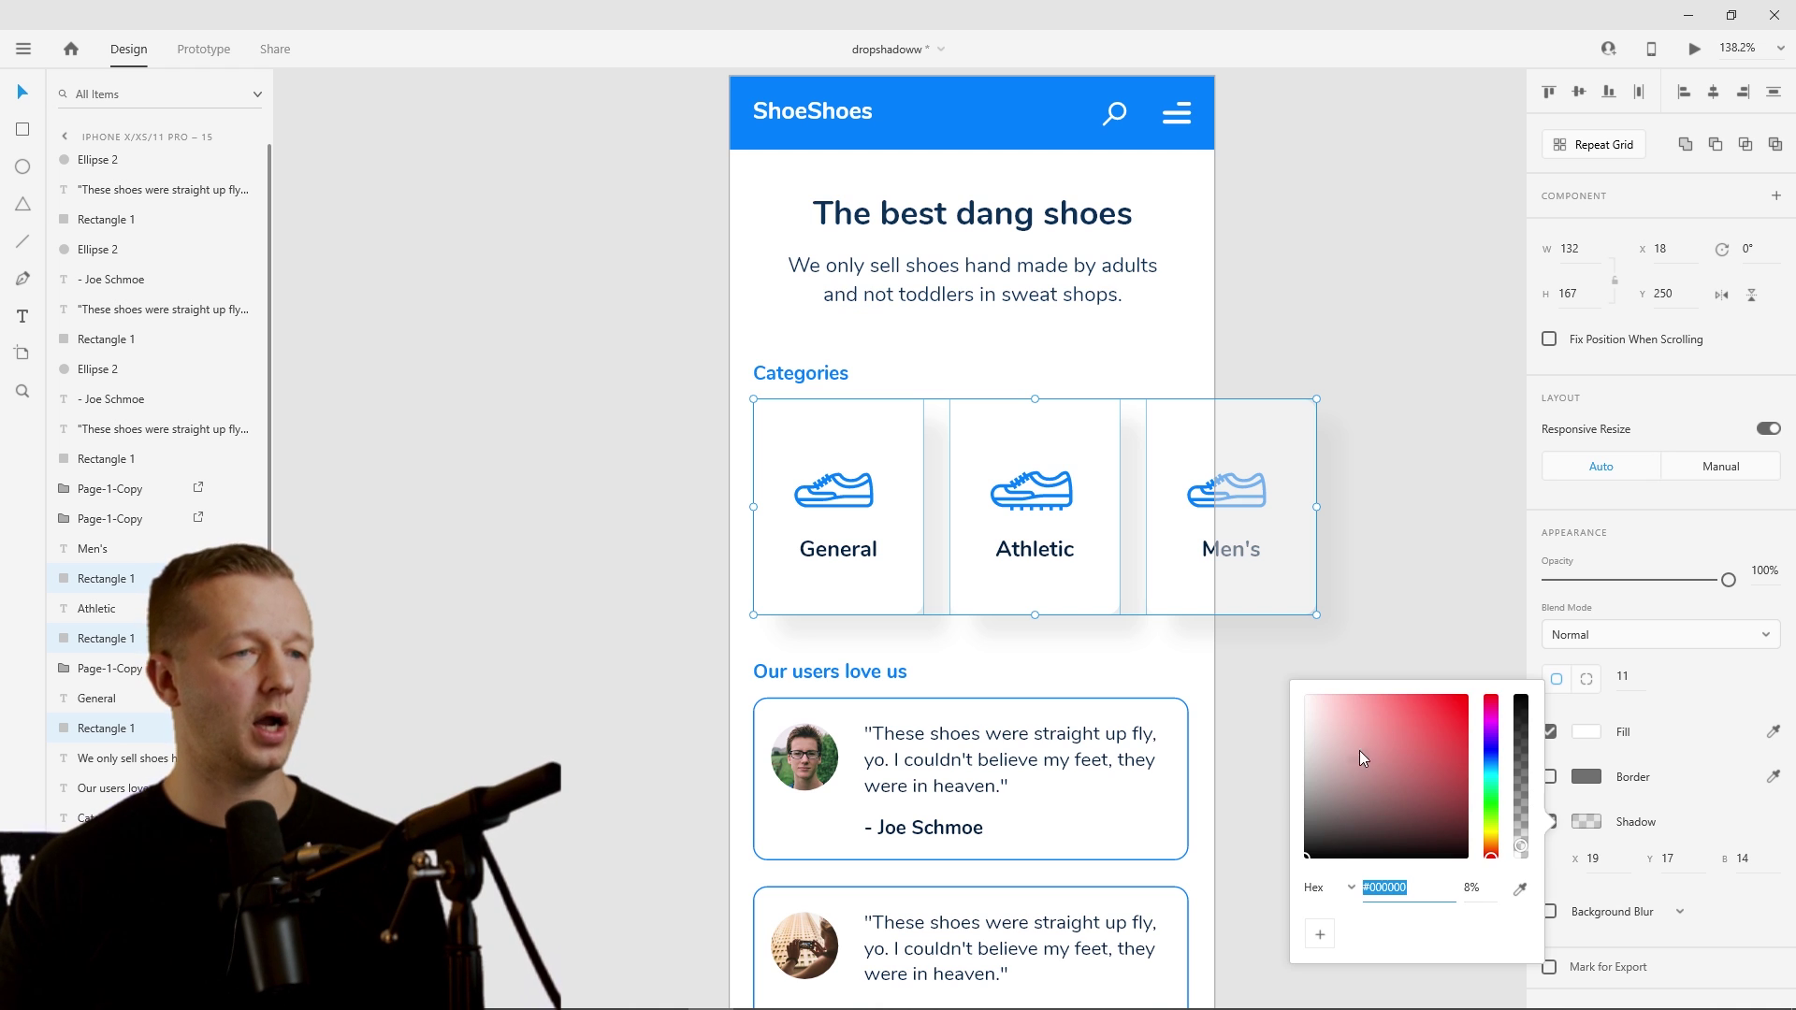
left_click(1491, 766)
left_click_drag(1440, 748, 1494, 681)
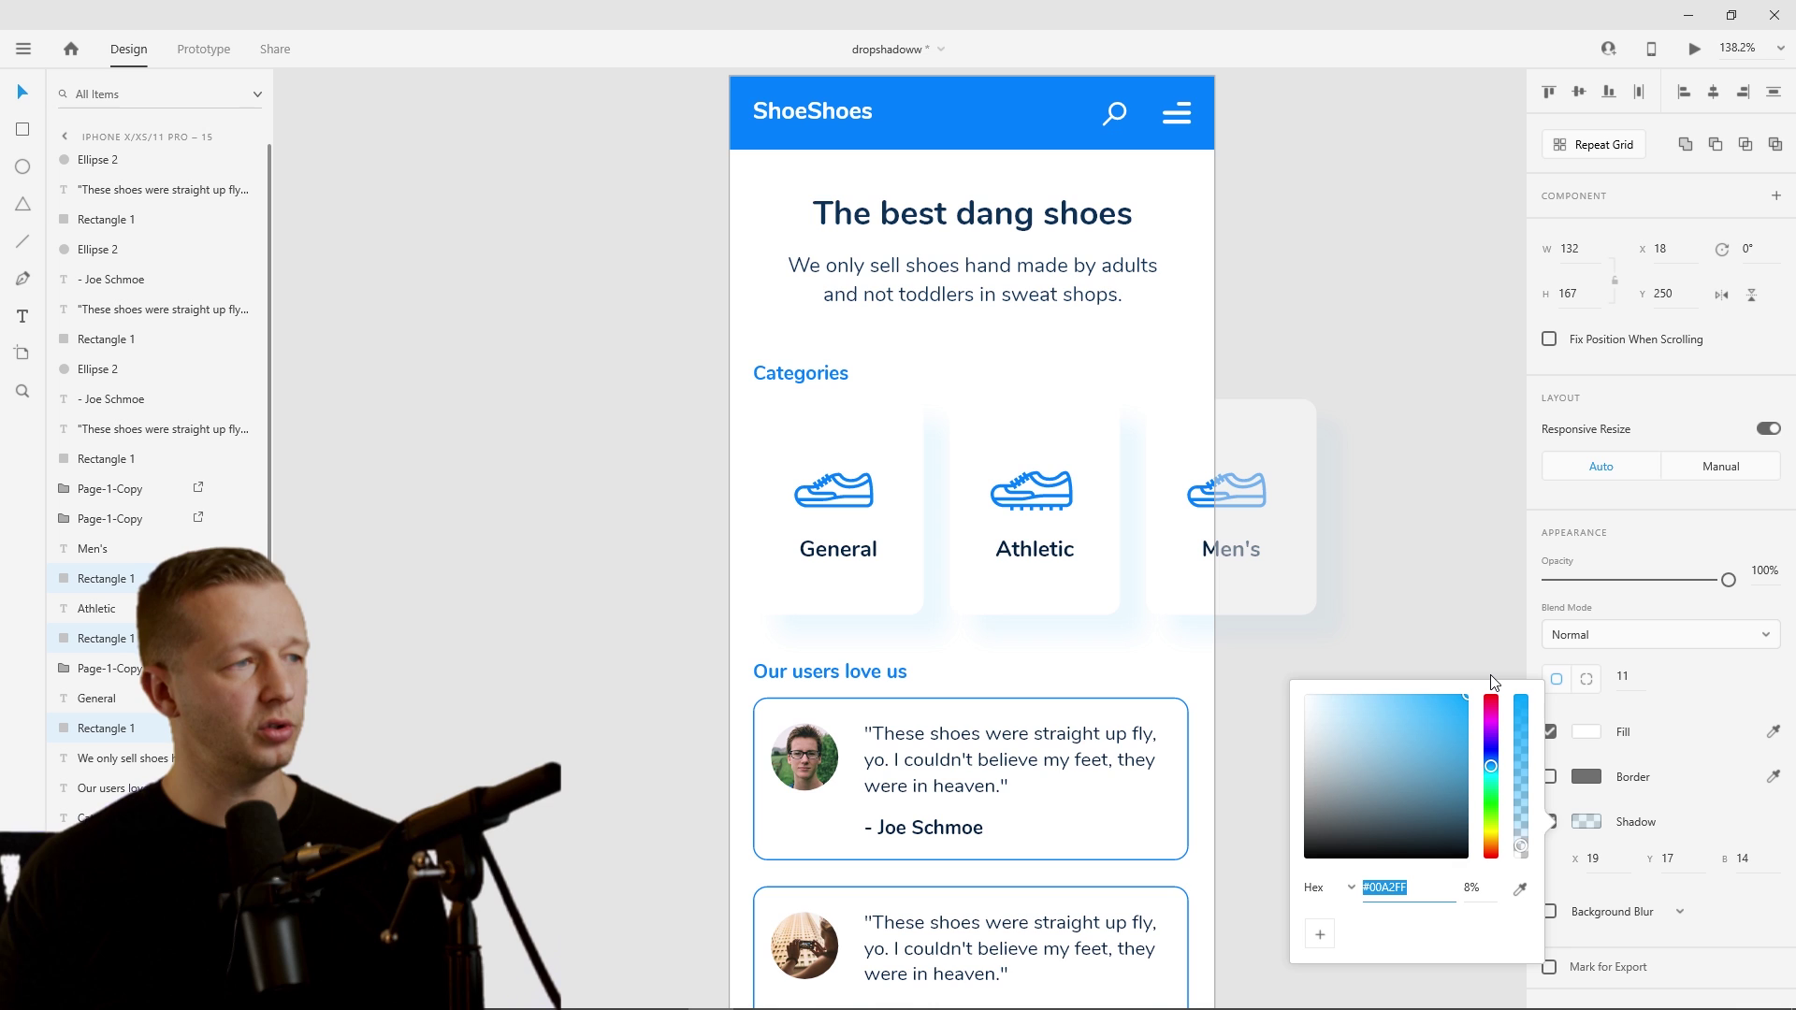
left_click(1491, 760)
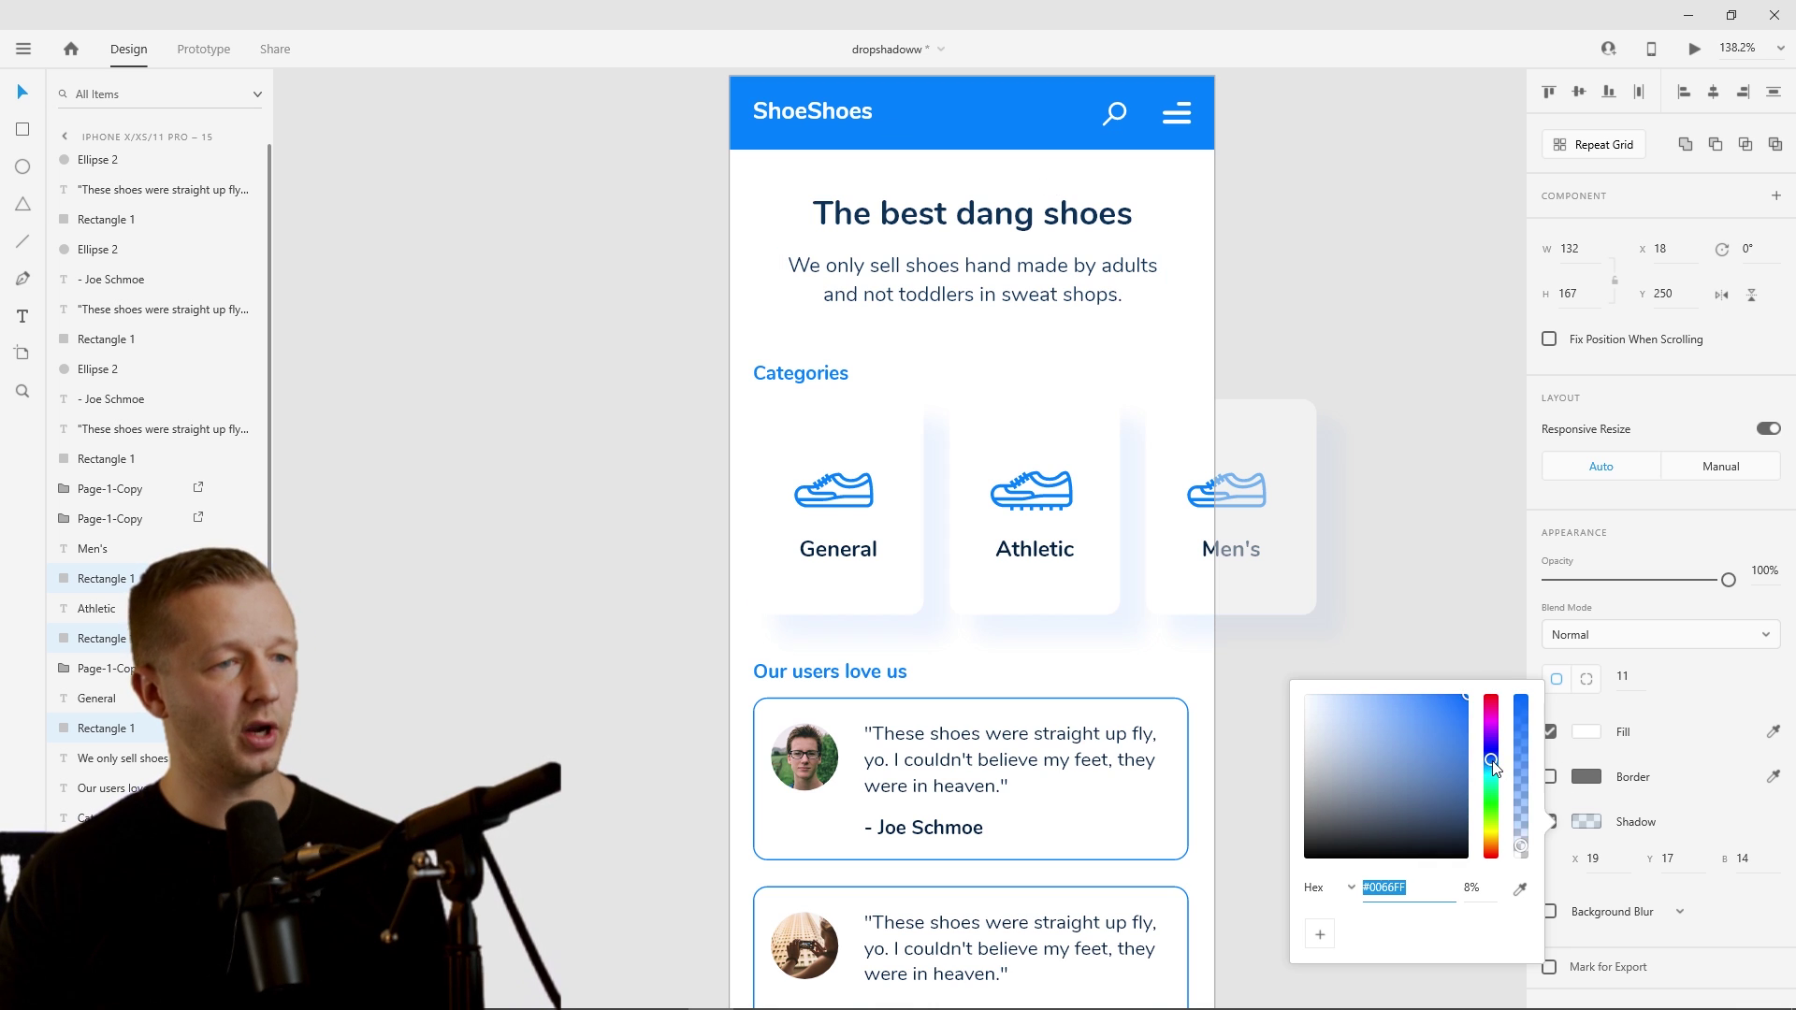
left_click(1491, 759)
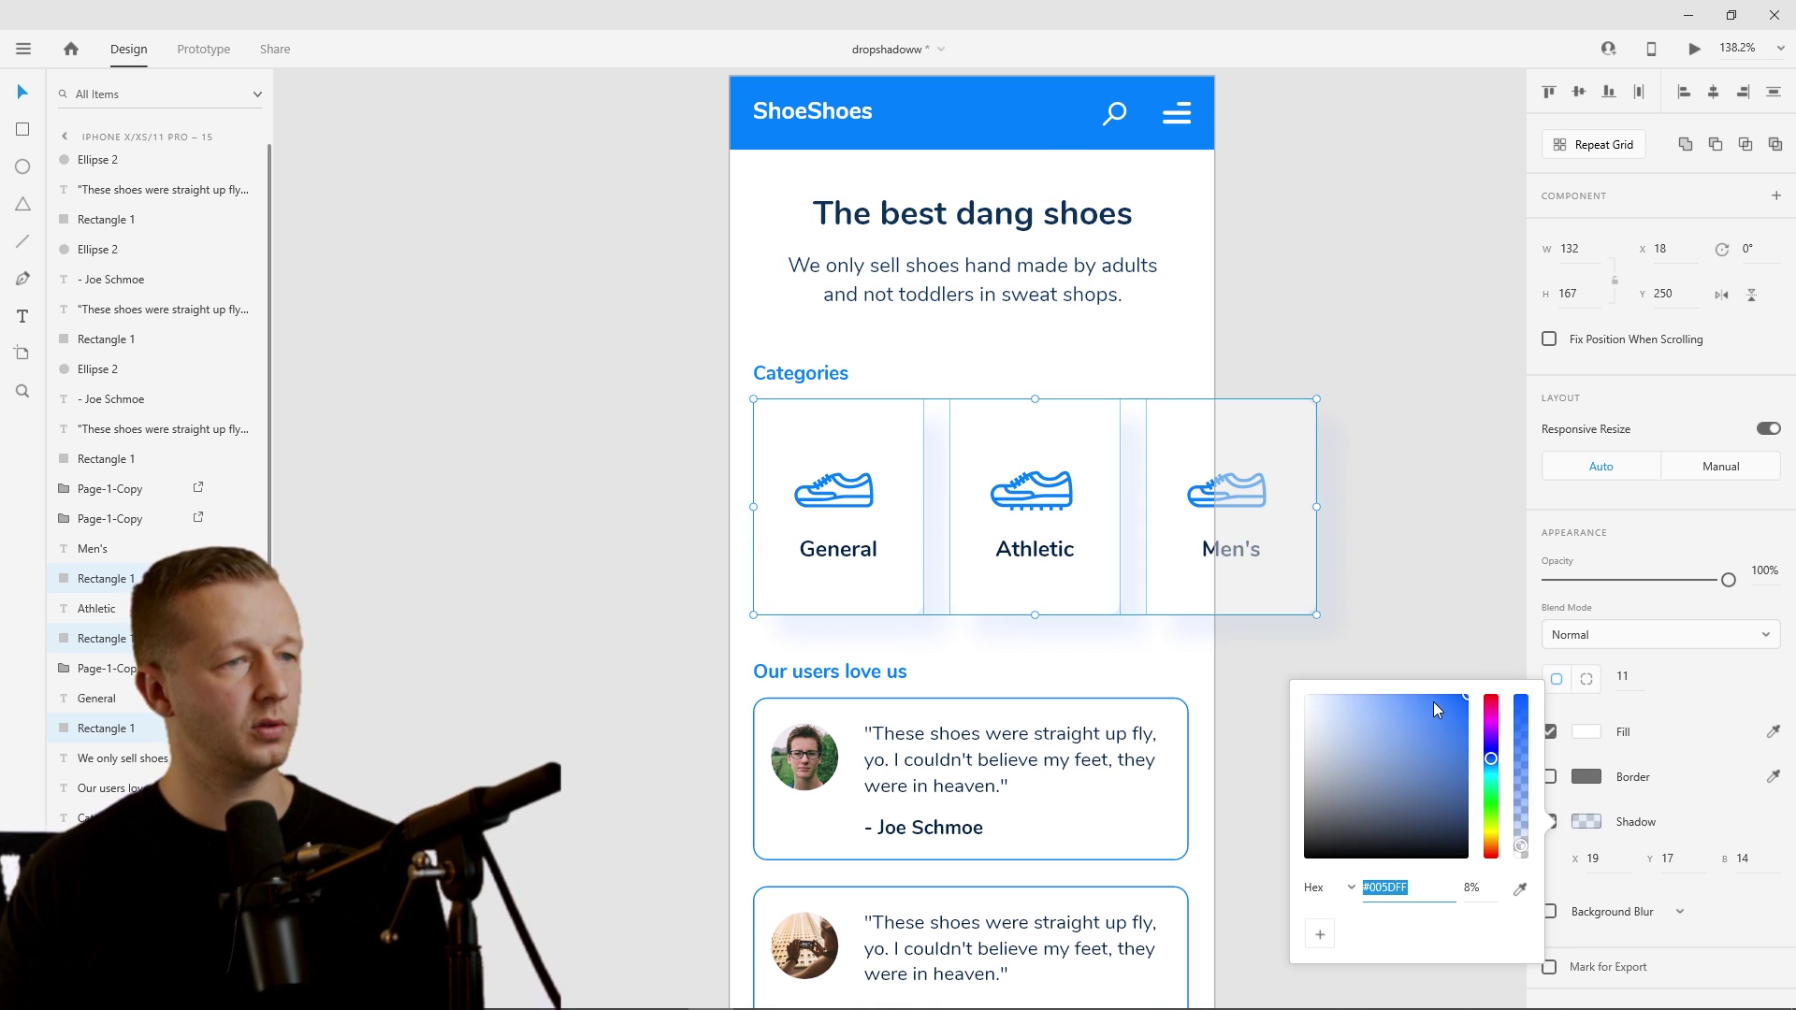
left_click(1613, 716)
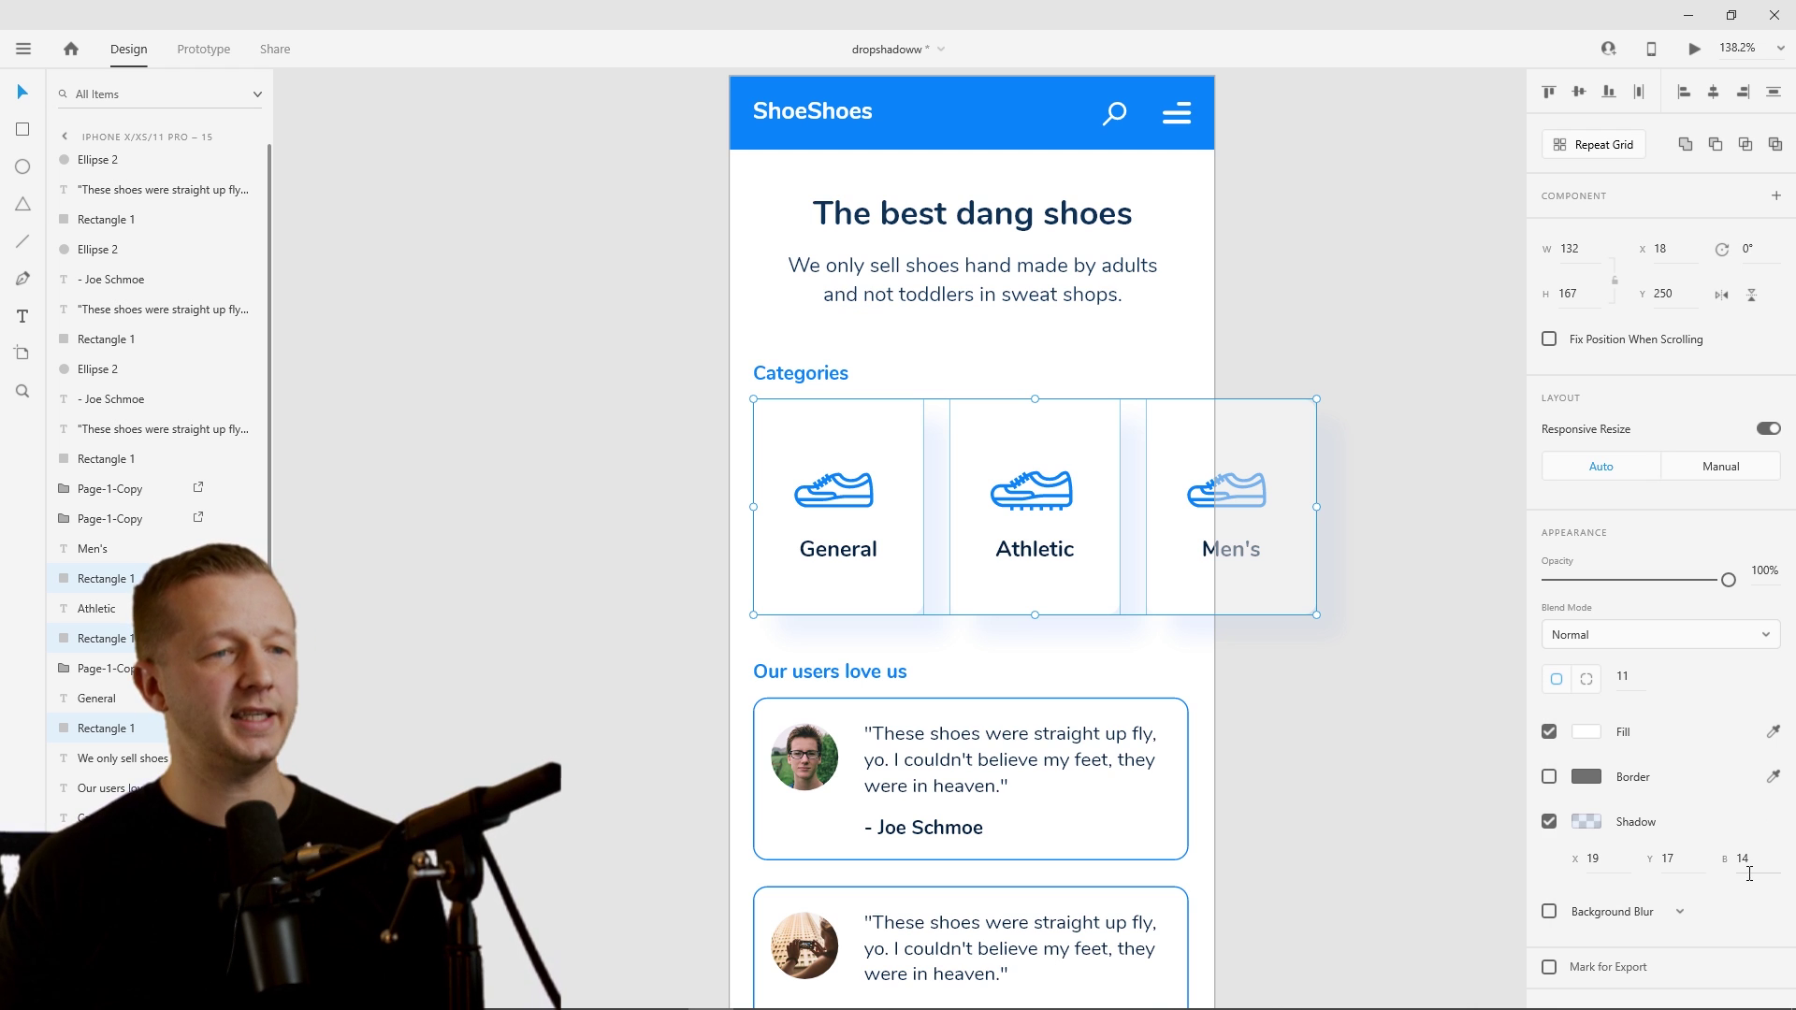
left_click(1584, 822)
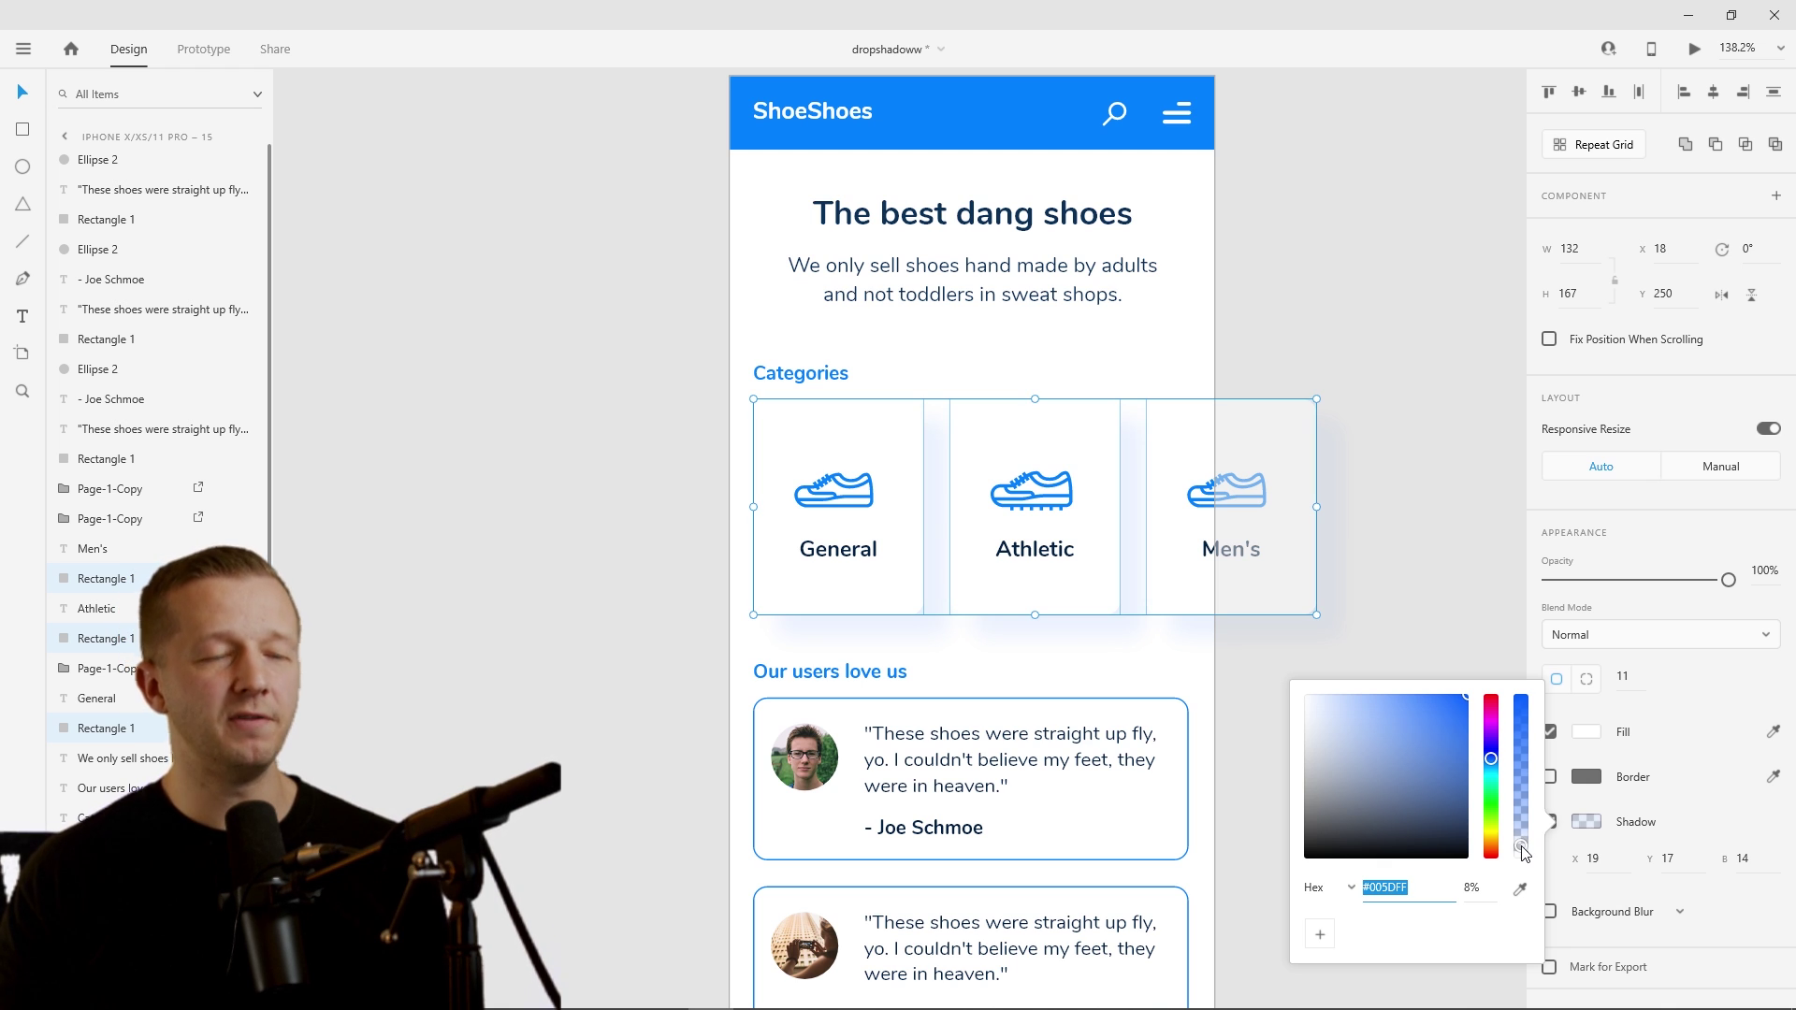
left_click_drag(1522, 851, 1529, 848)
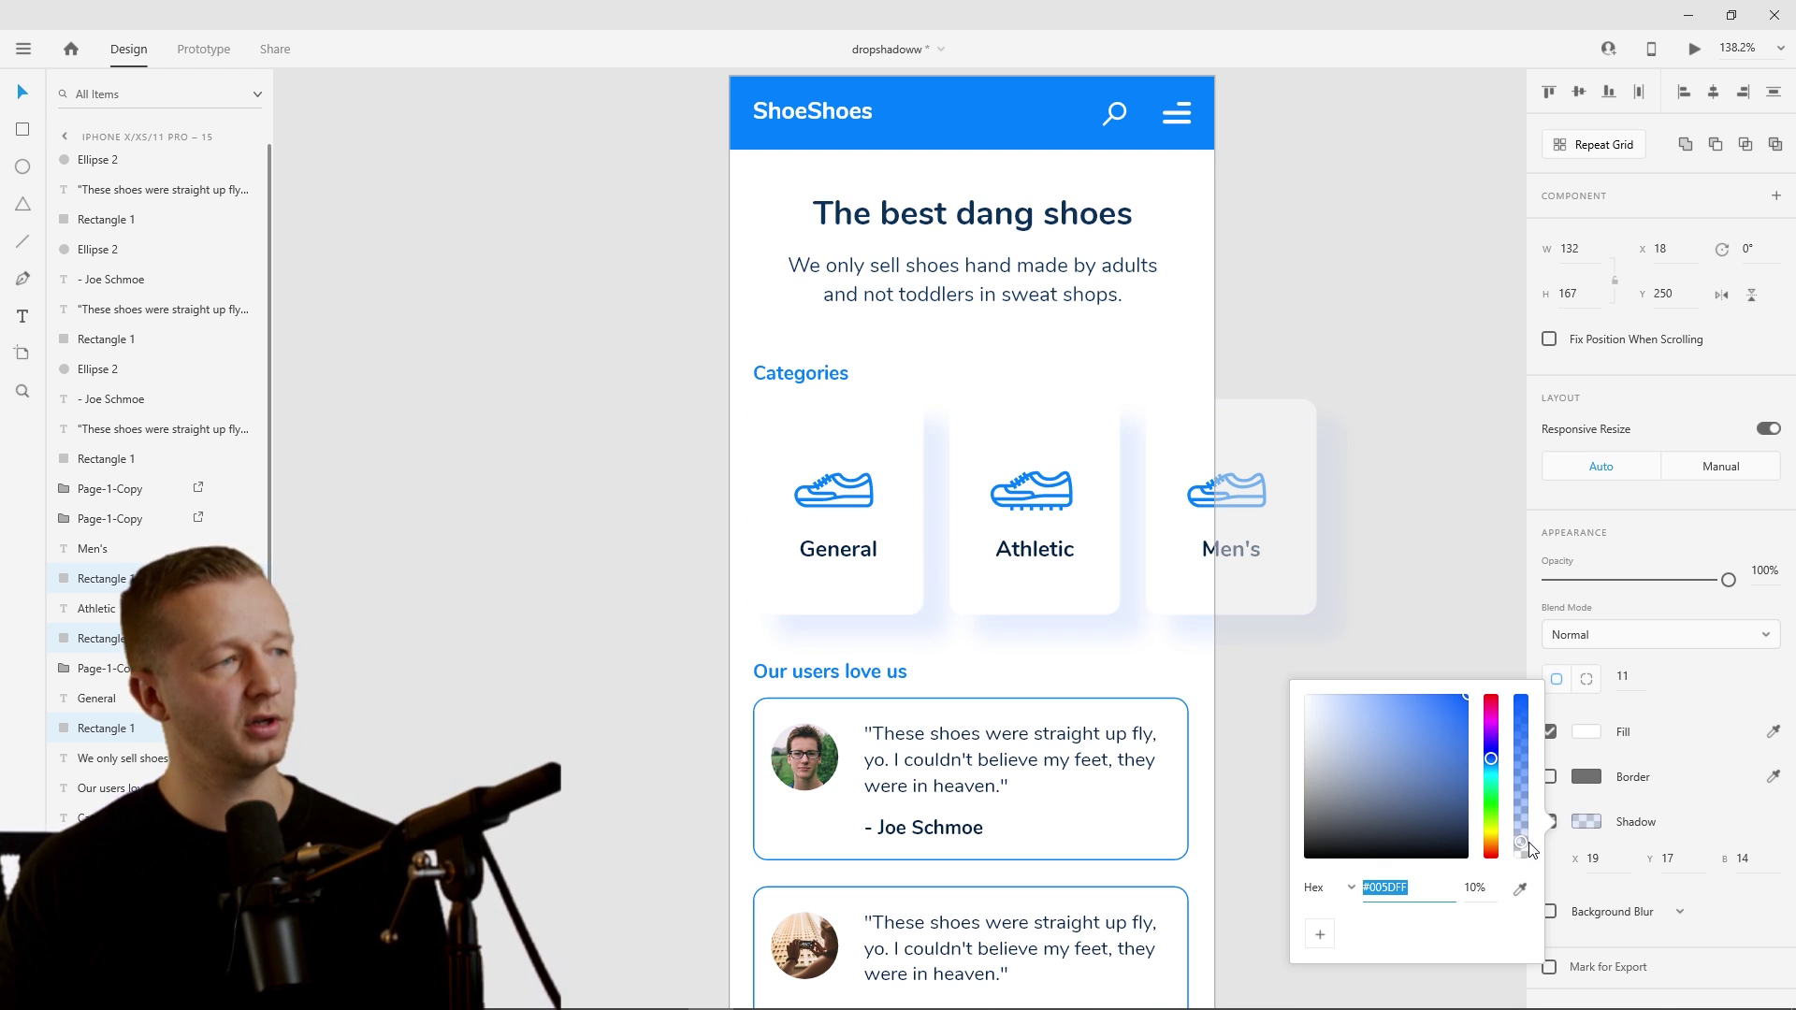
left_click(1453, 587)
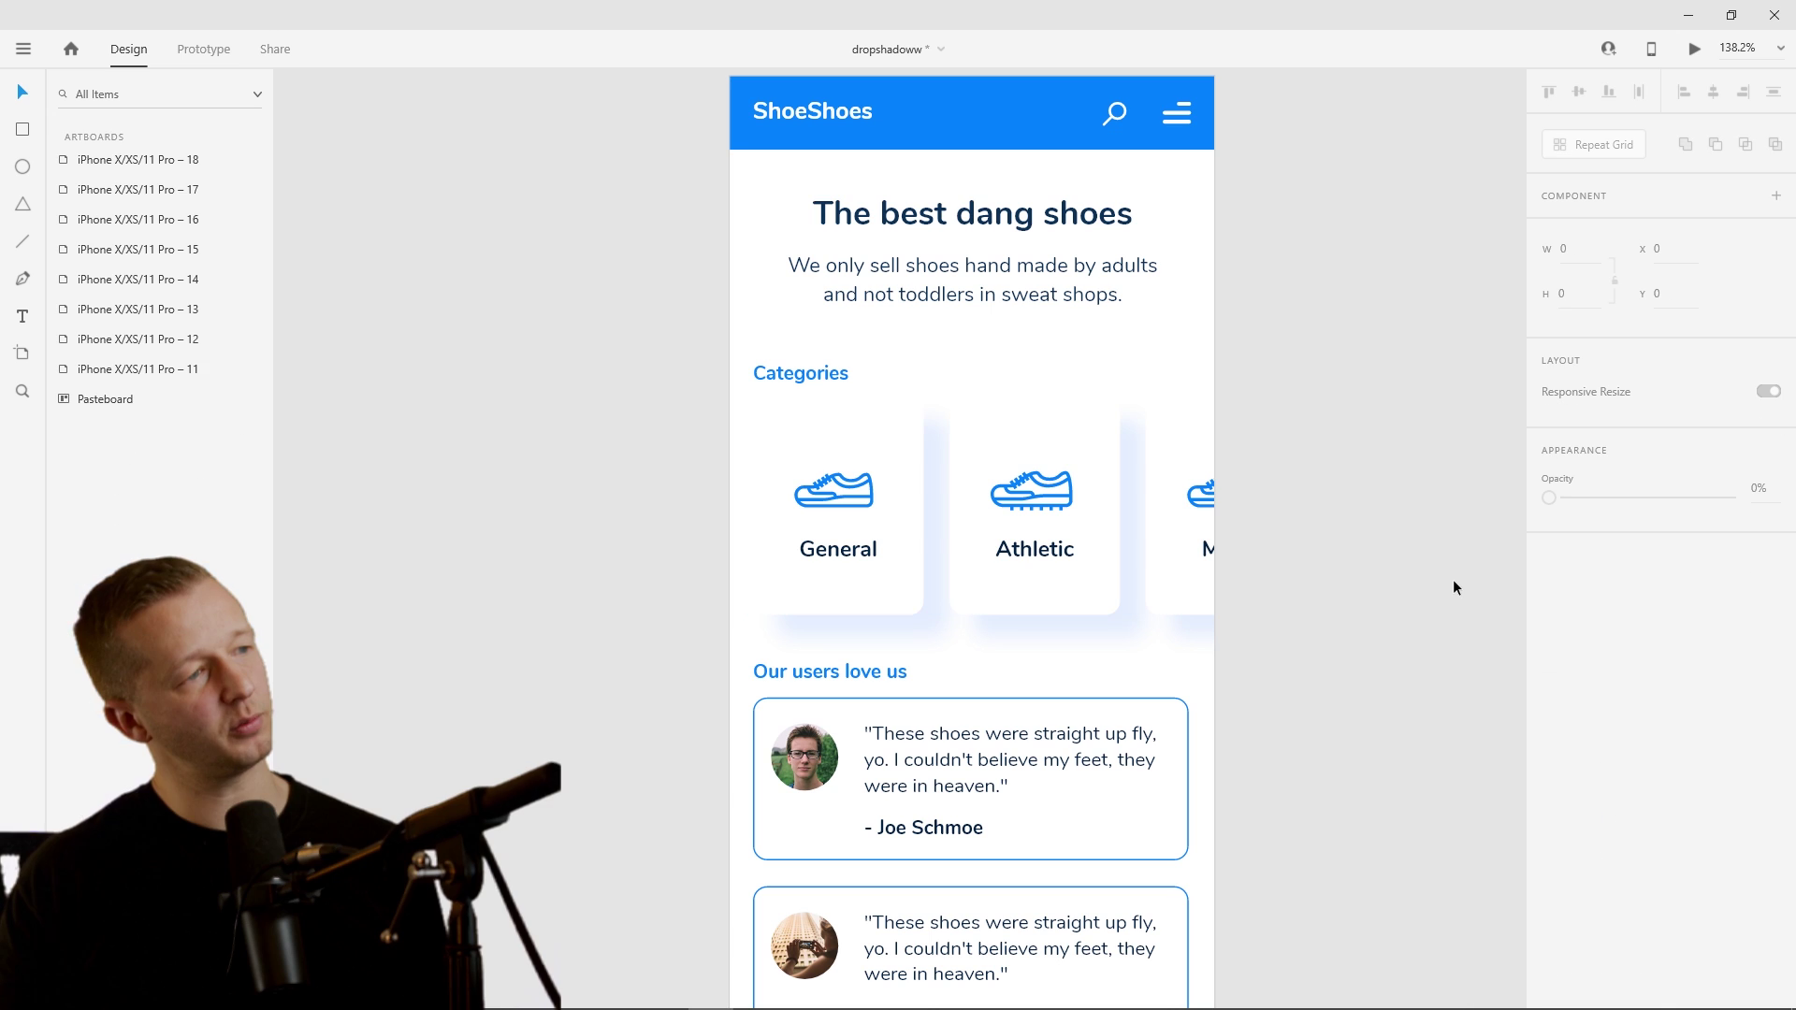
- Reselect the three cards and fade their blue shadow opacity down to 9%
left_click(1068, 426)
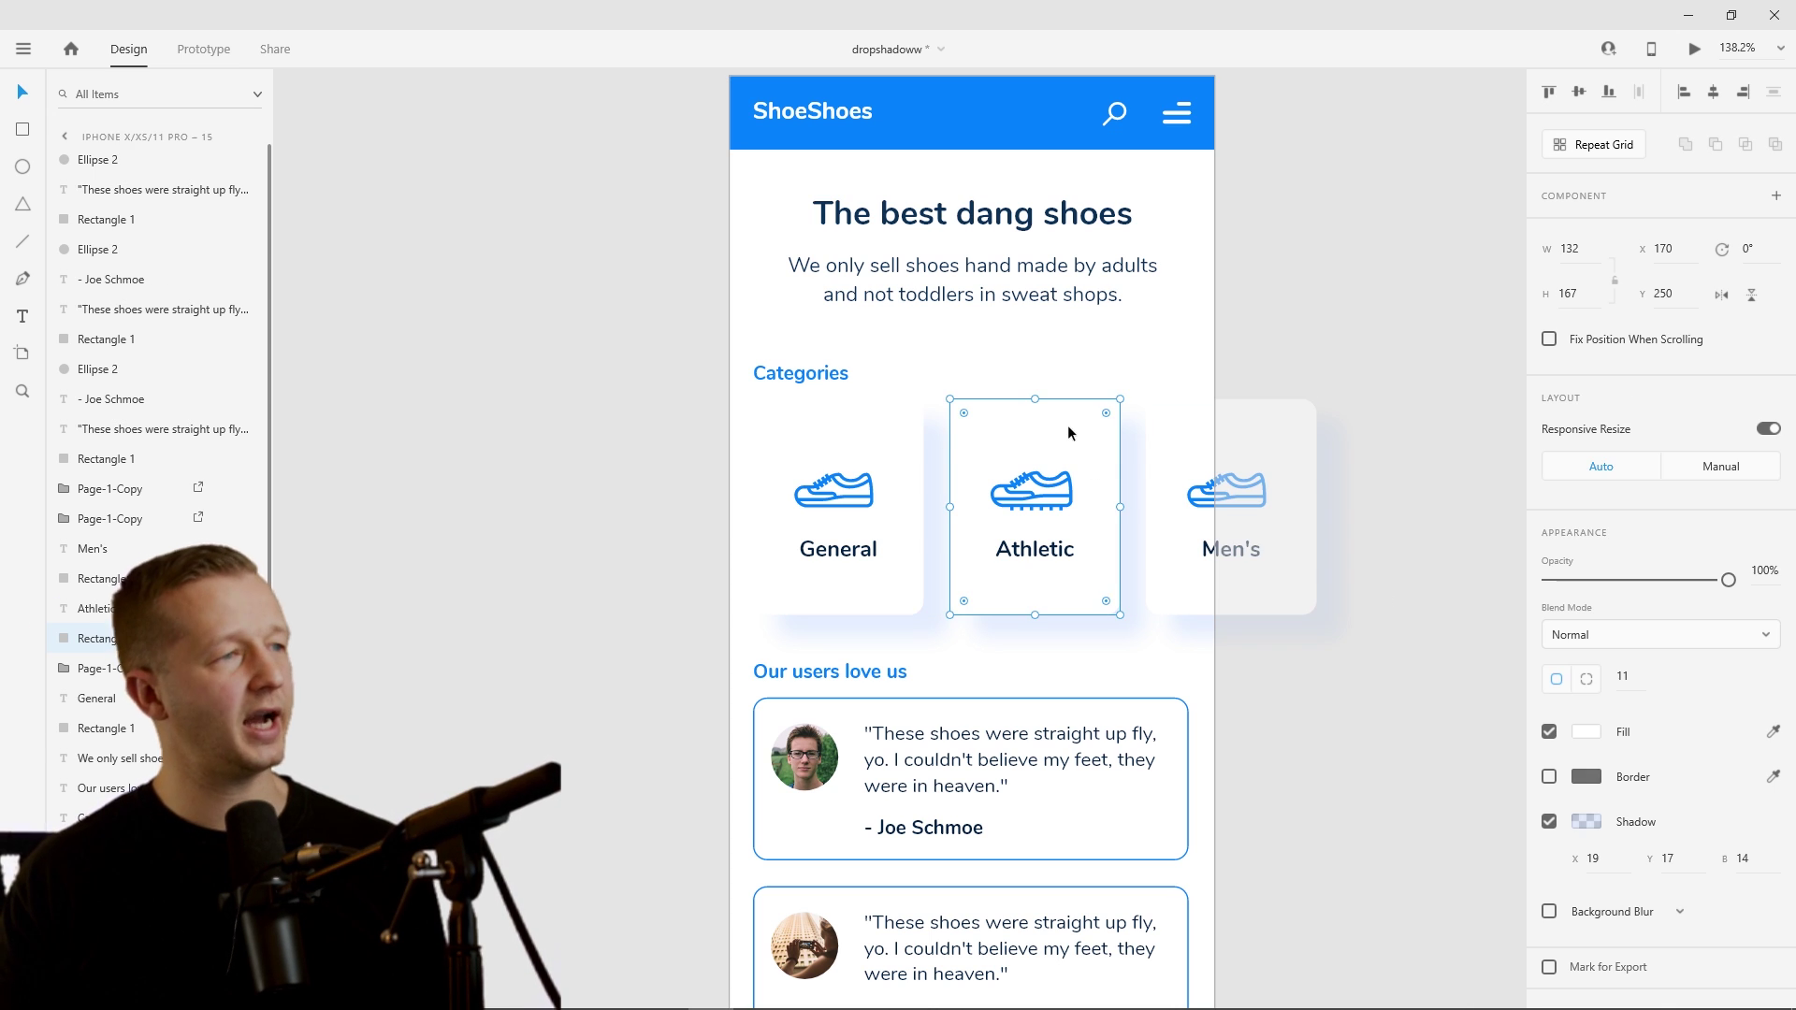
left_click(921, 430, "shift")
left_click(1186, 445, "shift")
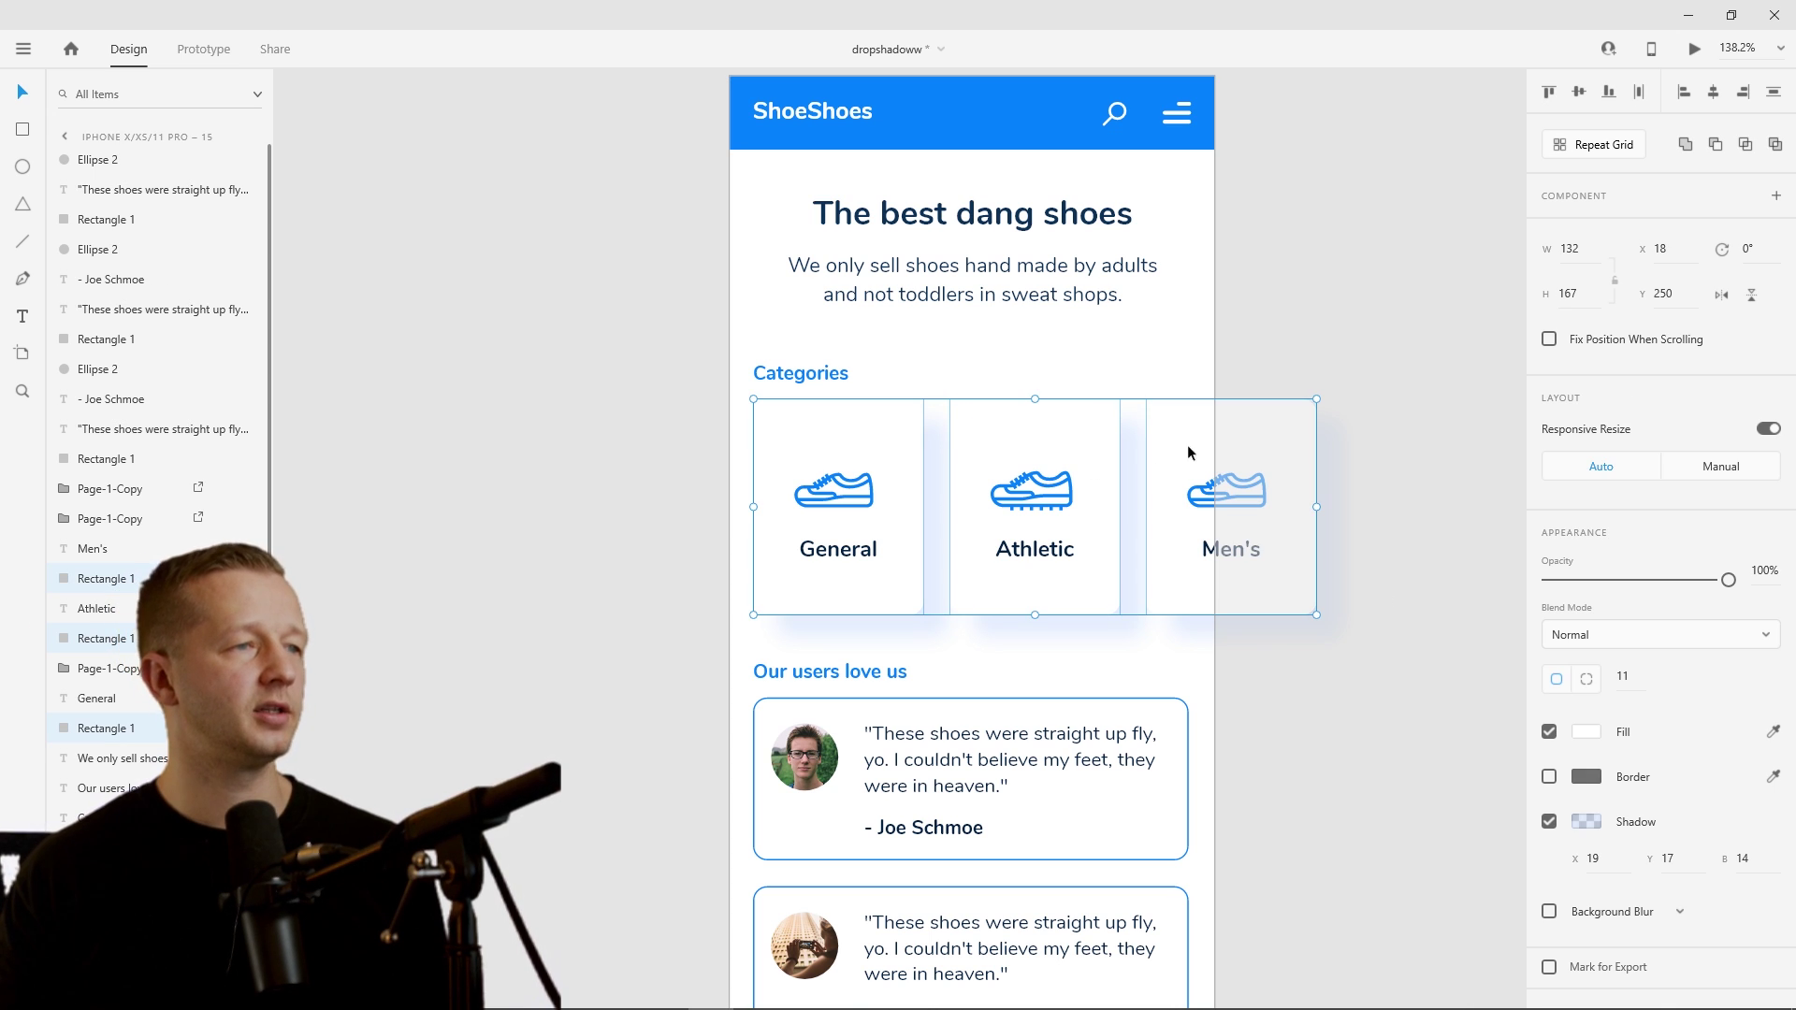
left_click(1590, 823)
double_click(1475, 887)
type("79")
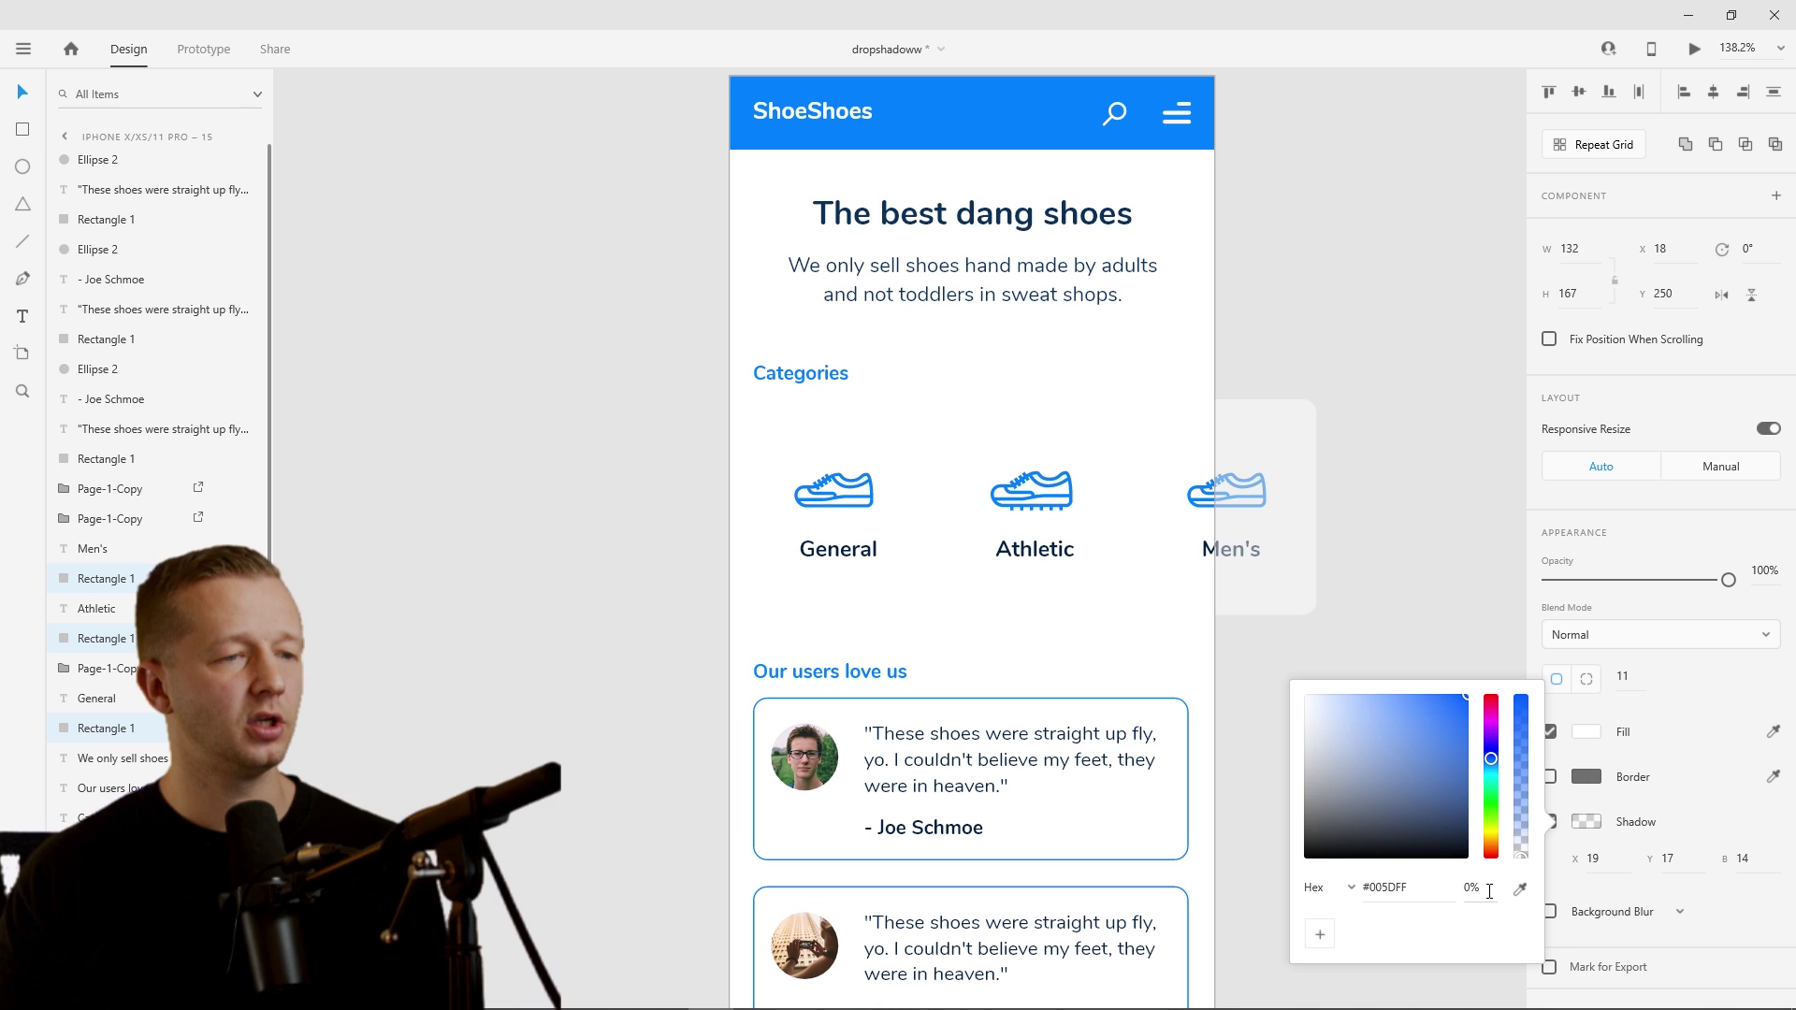
key("Return")
left_click_drag(1521, 729, 1522, 847)
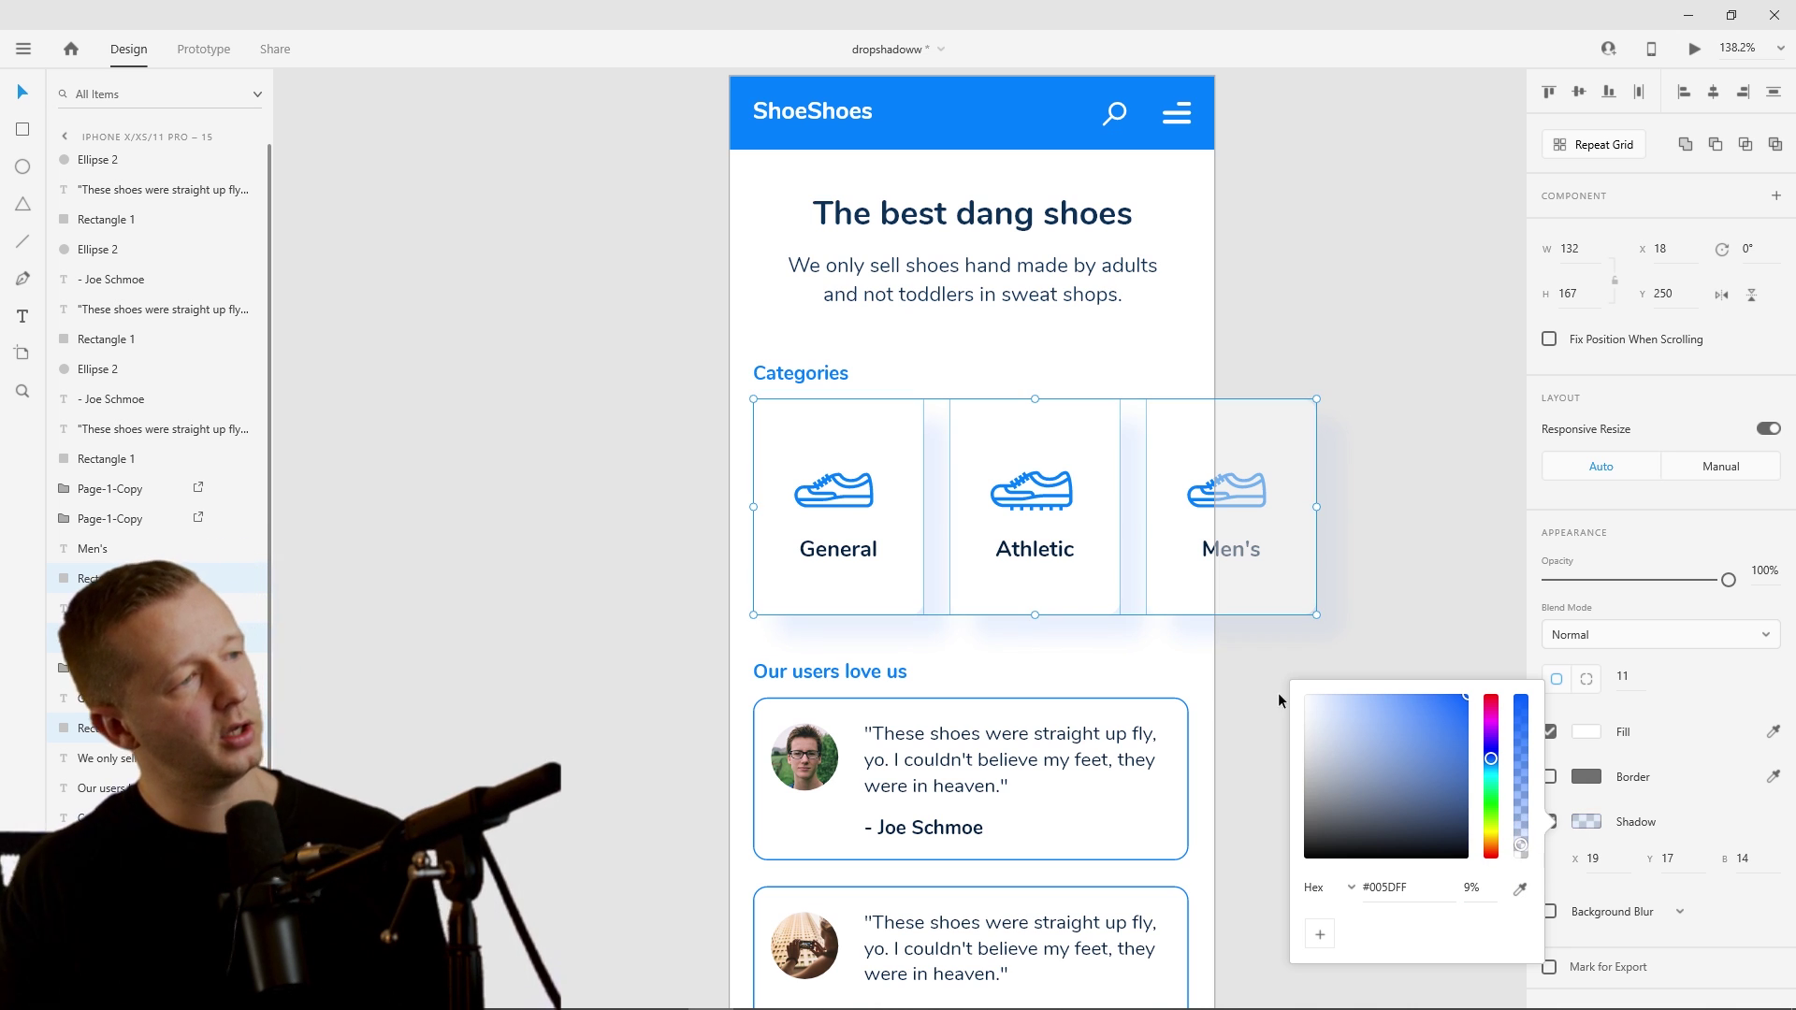
- Try purple, blue and orange shadow hues, settling on purple #A800FF at 9%
left_click_drag(1490, 755, 1503, 736)
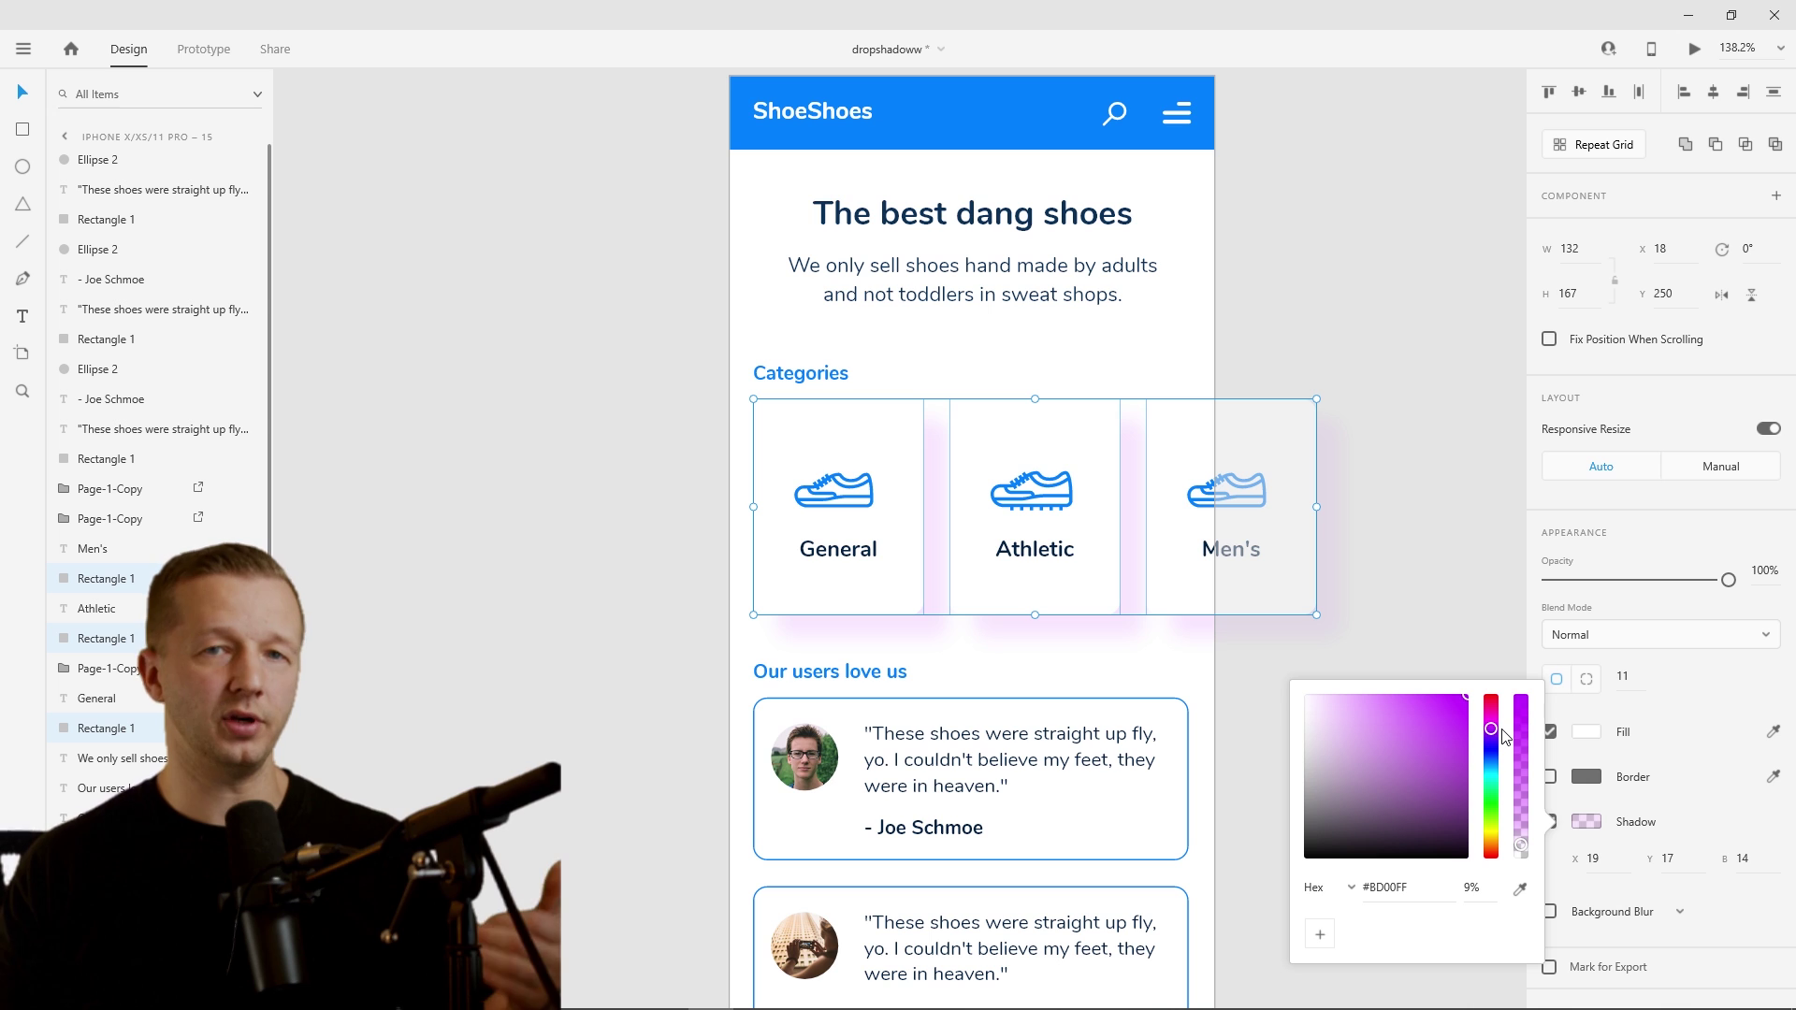
left_click_drag(1491, 730, 1491, 762)
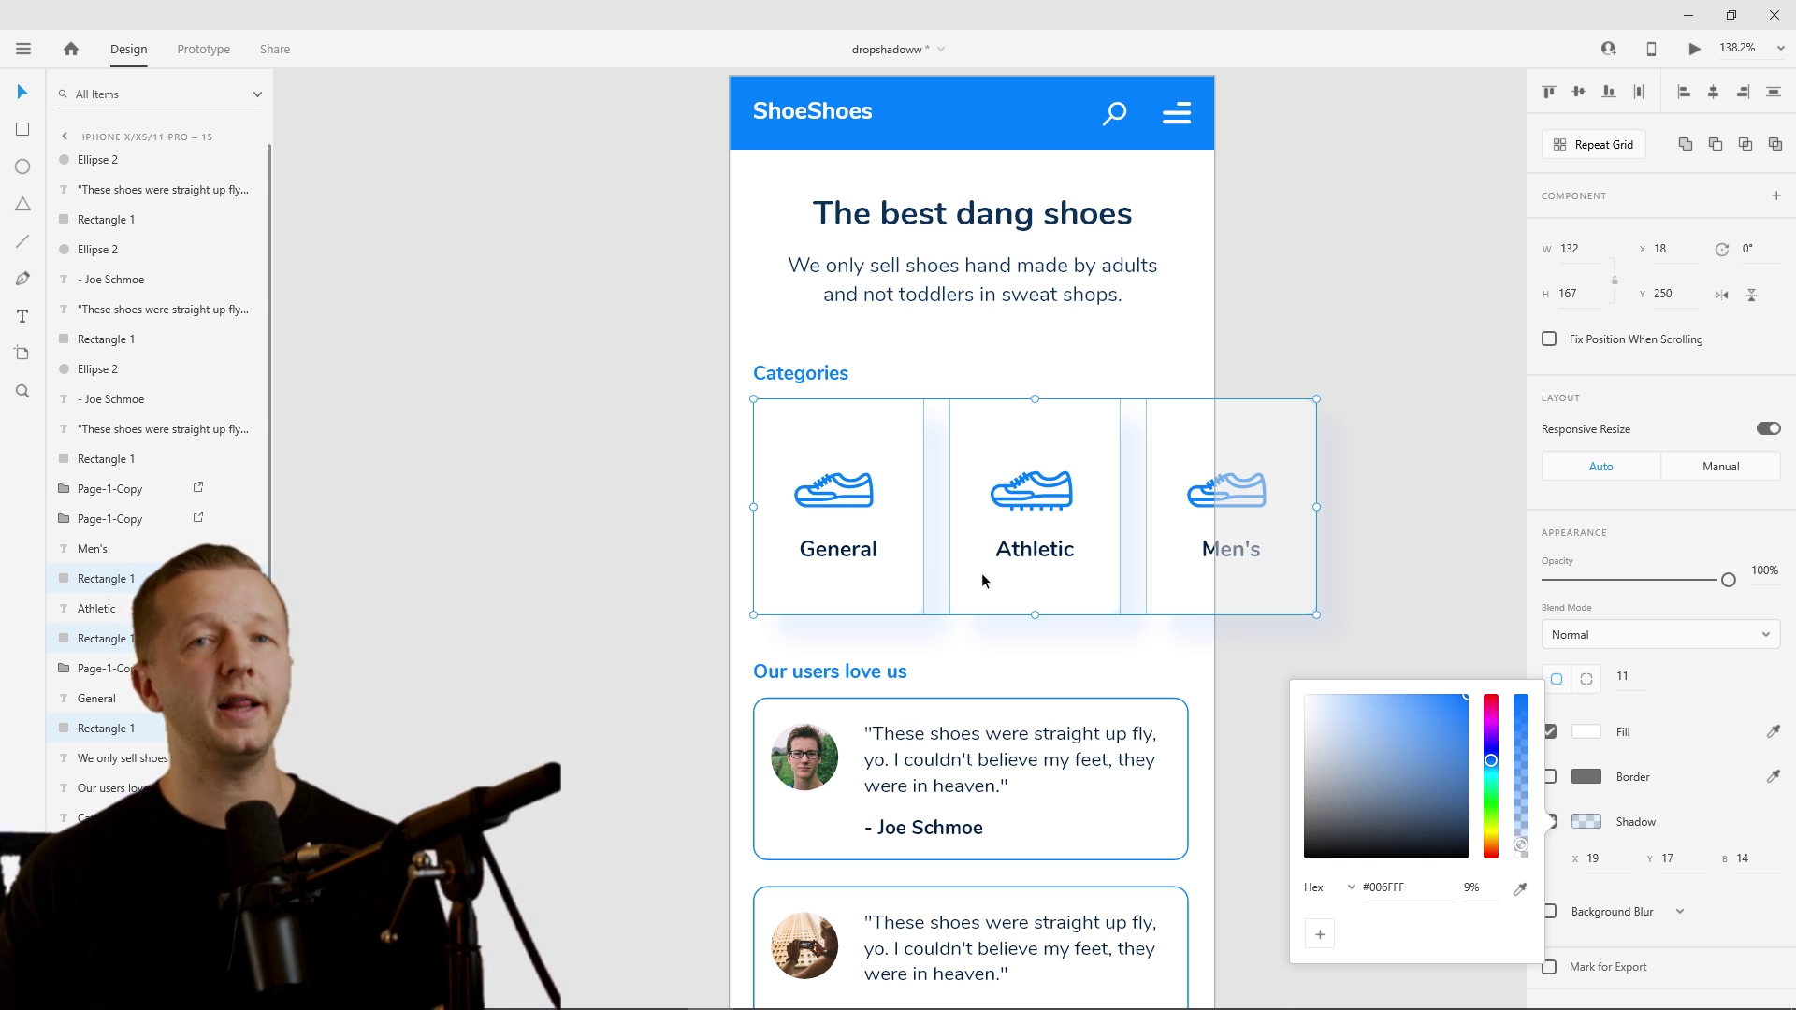
left_click_drag(1491, 760, 1491, 843)
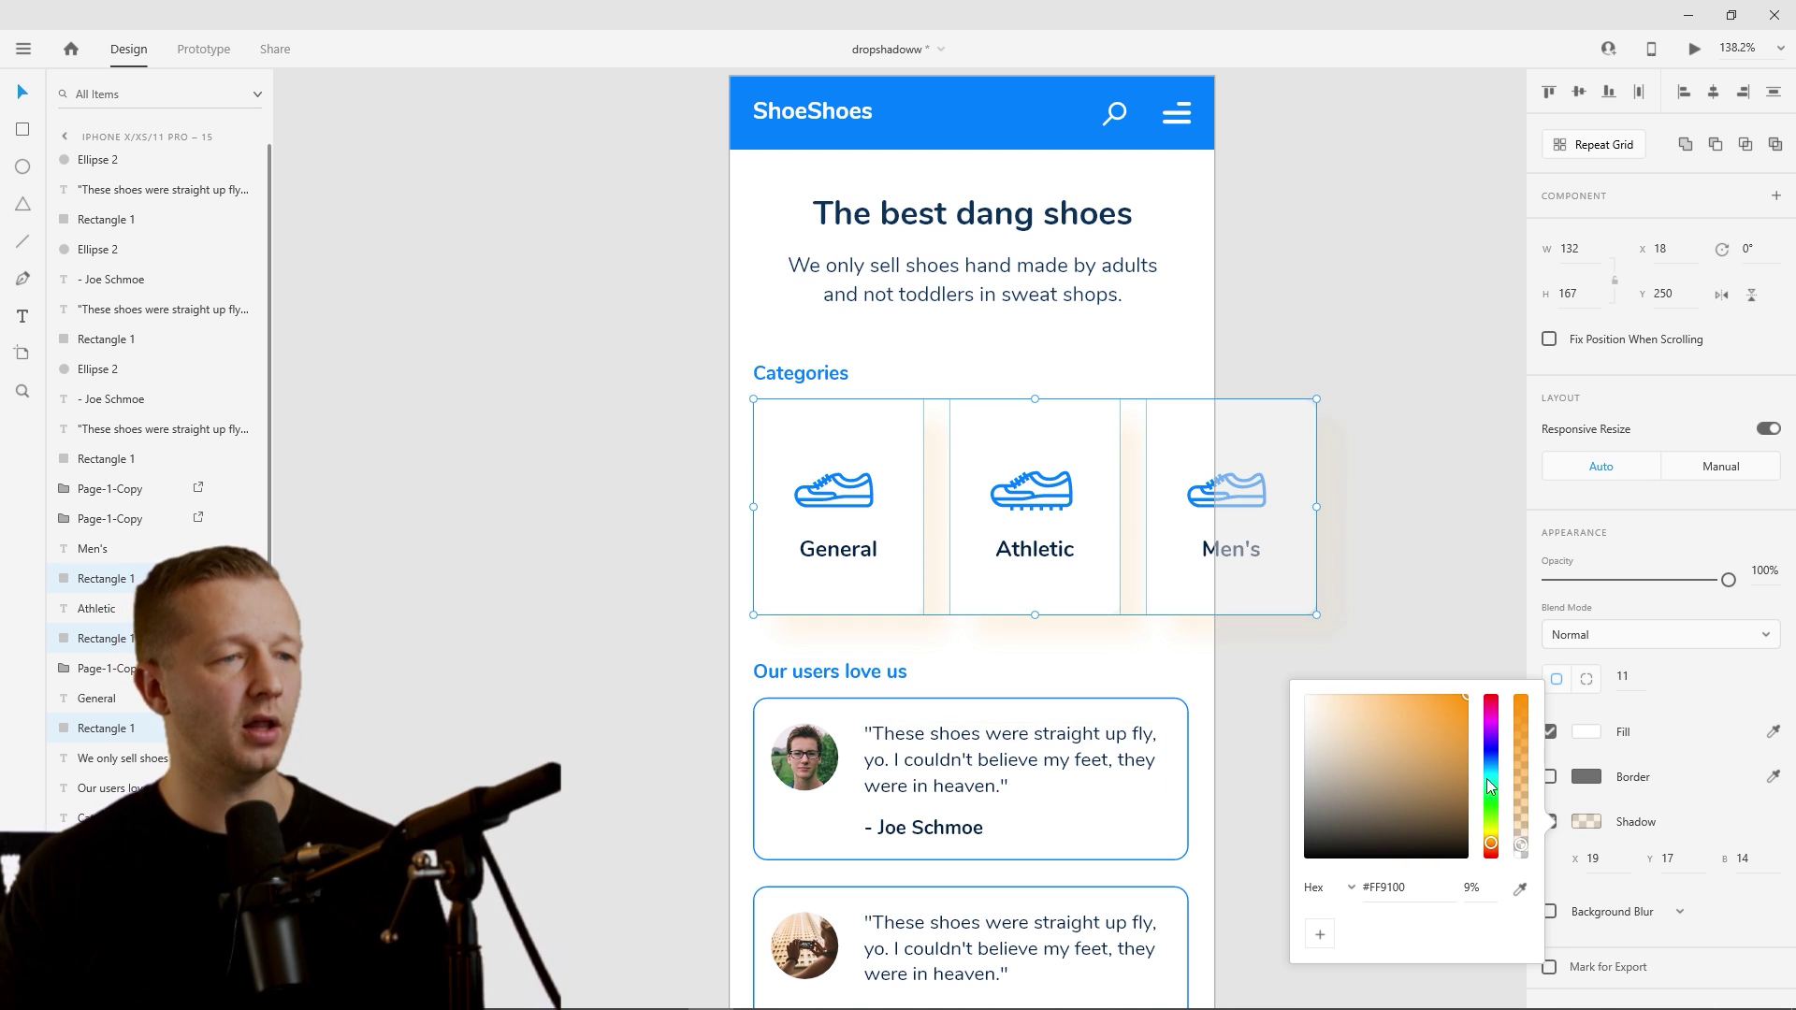
left_click_drag(1489, 778, 1494, 739)
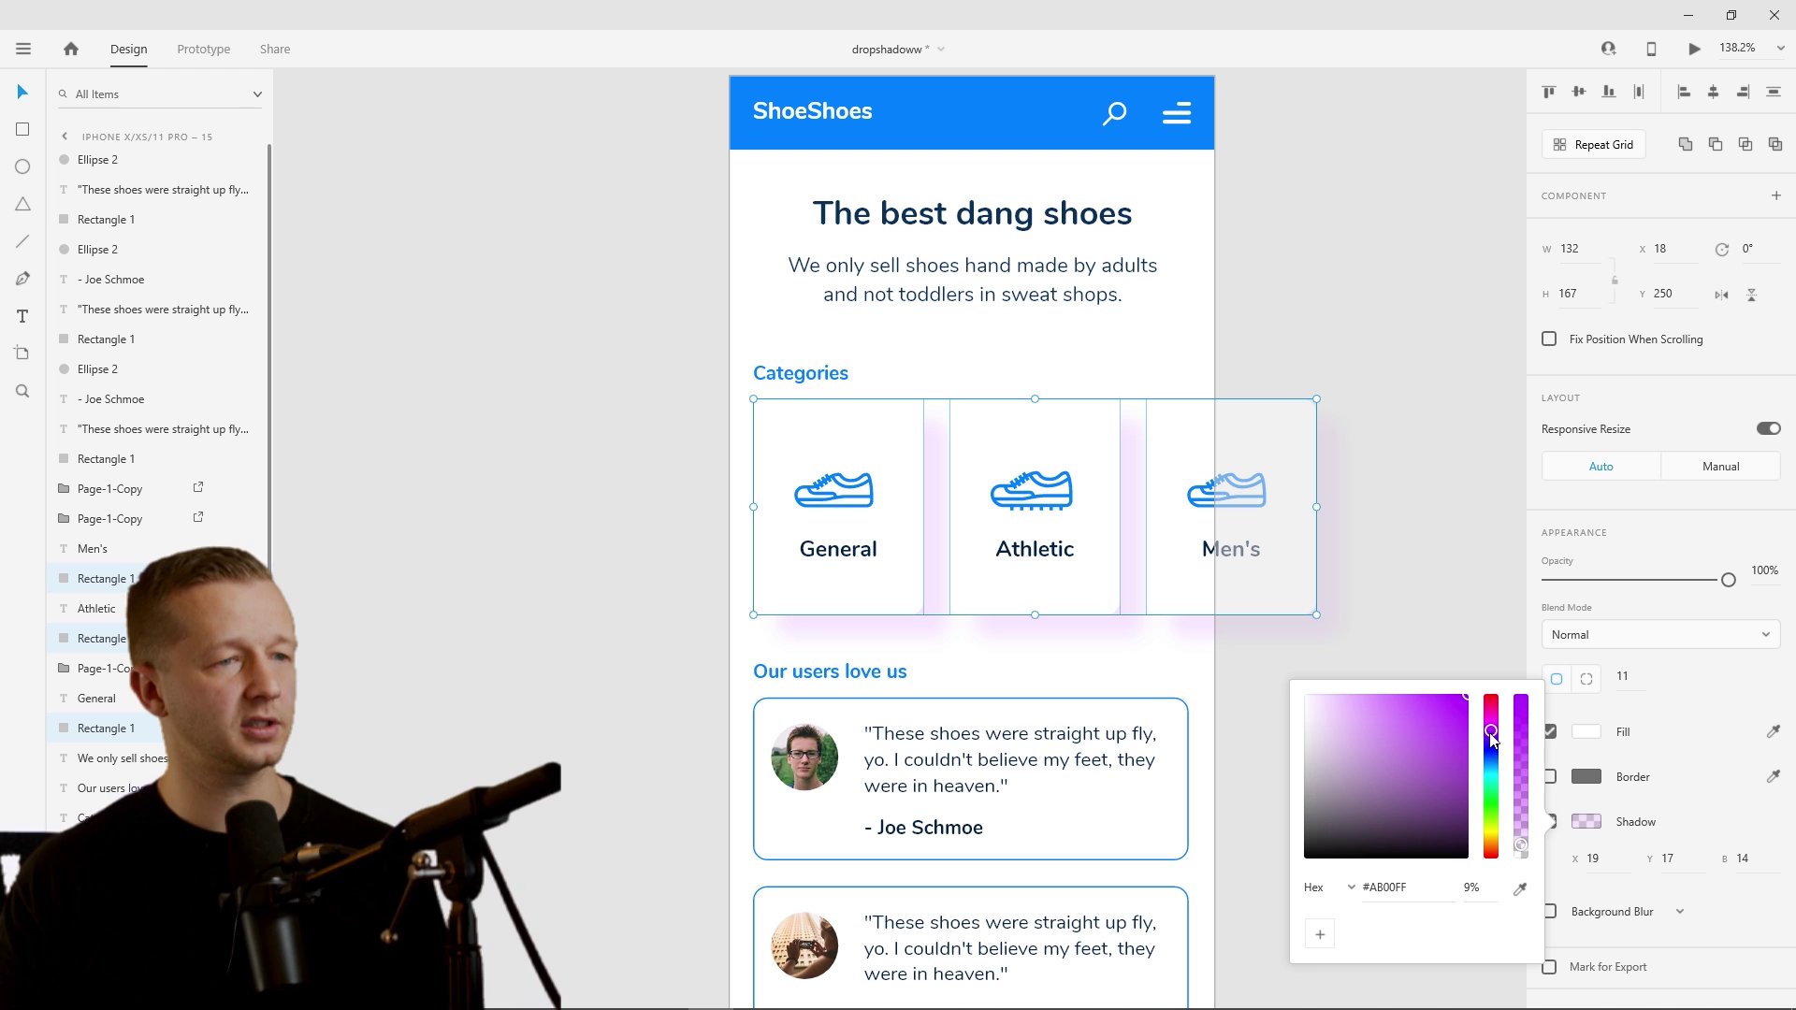
left_click(1413, 464)
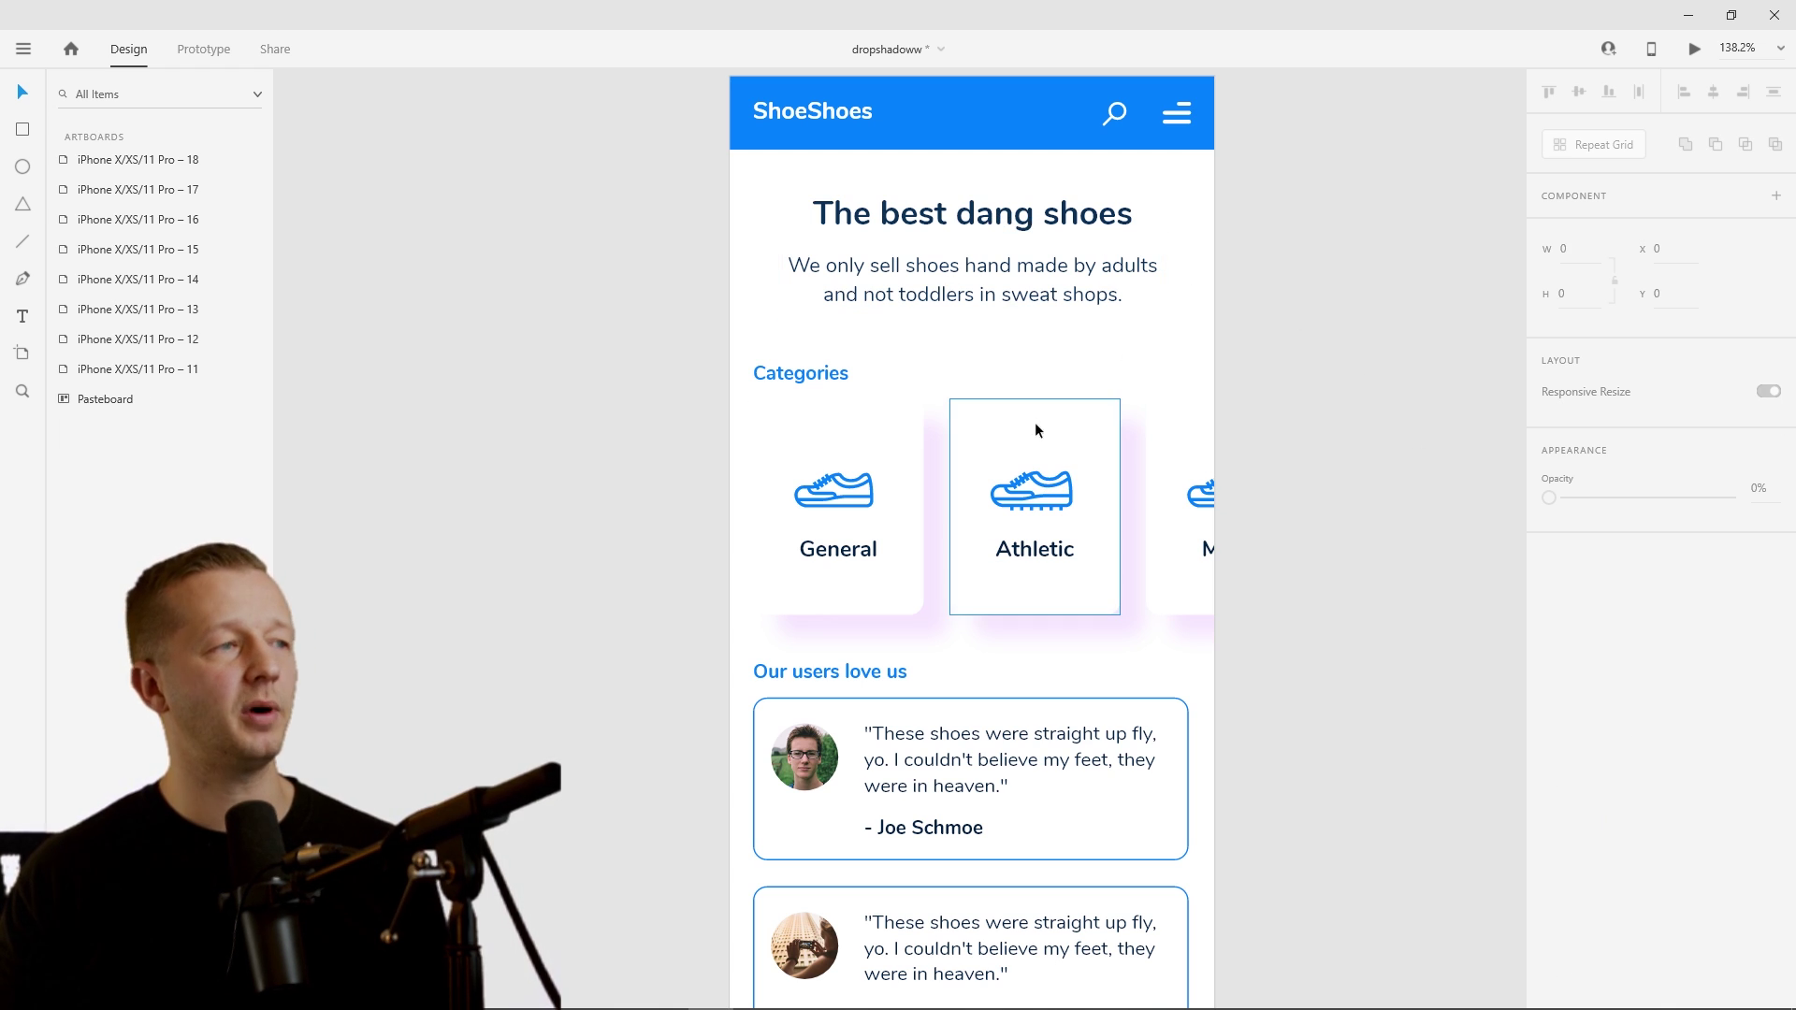
- Try a purple colour on the Categories and Our users love us headings, then undo it
left_click(811, 372)
left_click(830, 675, "shift")
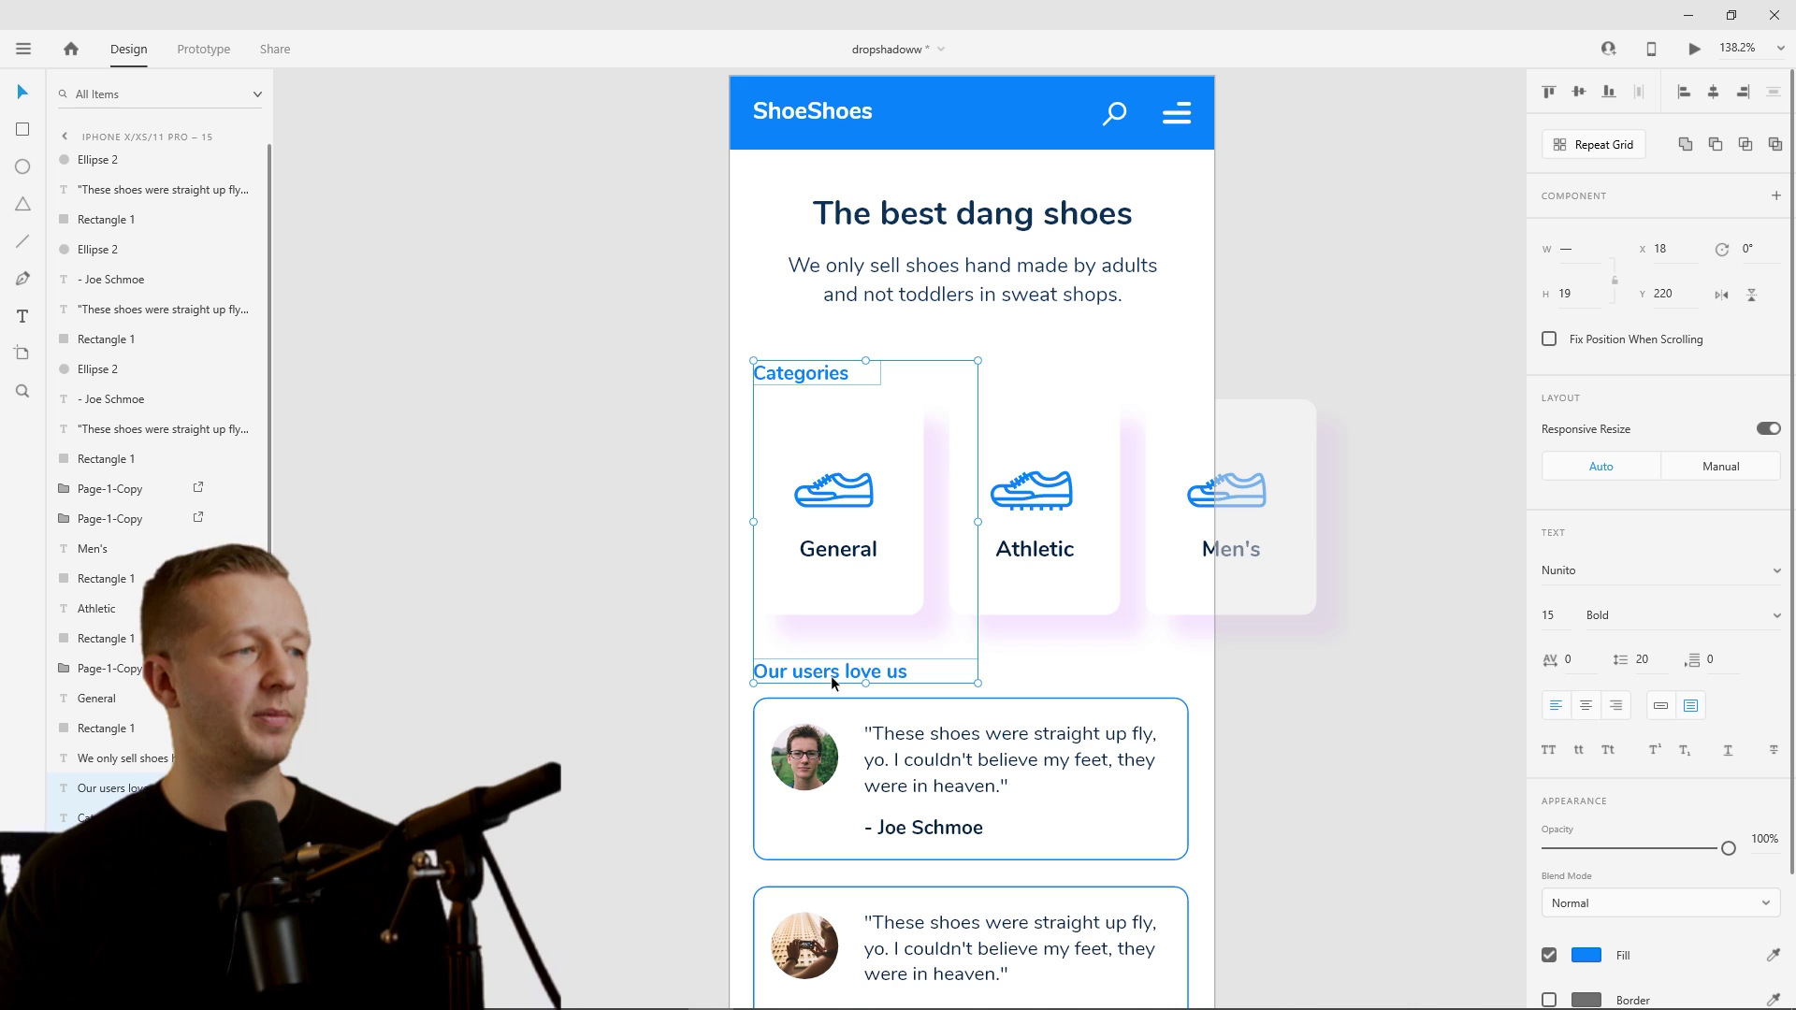
left_click(1590, 955)
left_click(1490, 778)
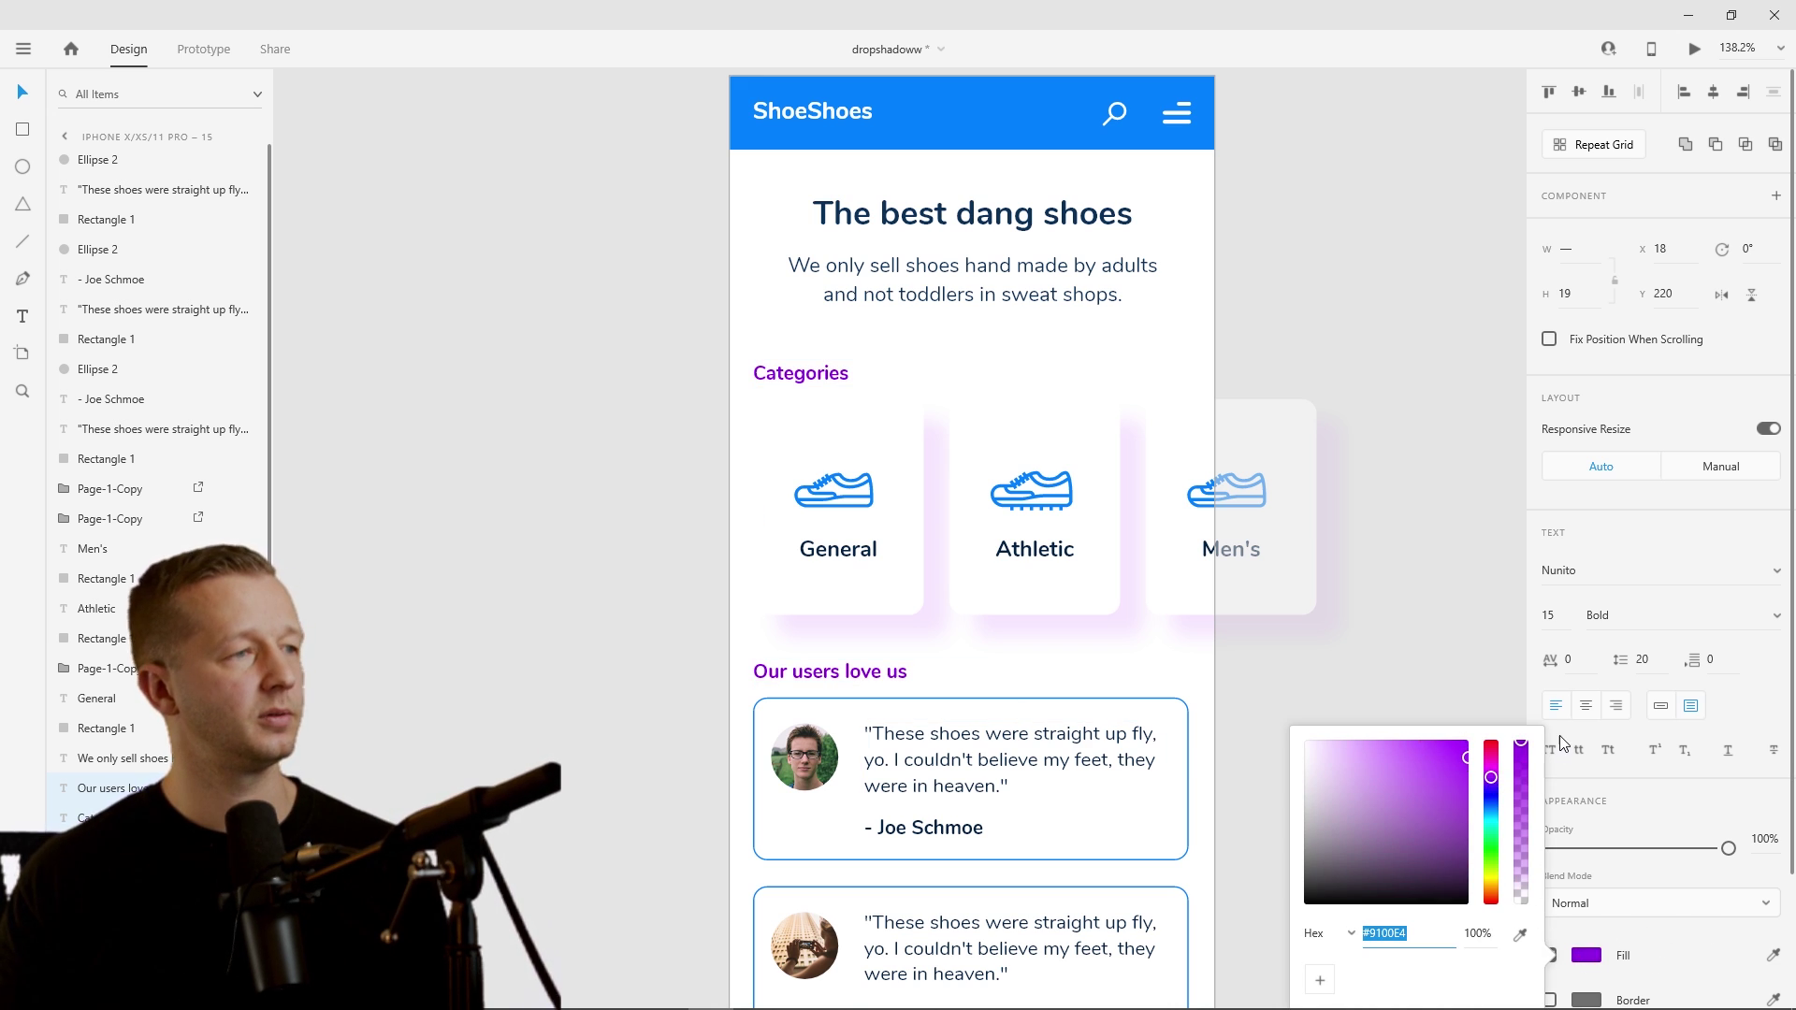
left_click(1362, 649)
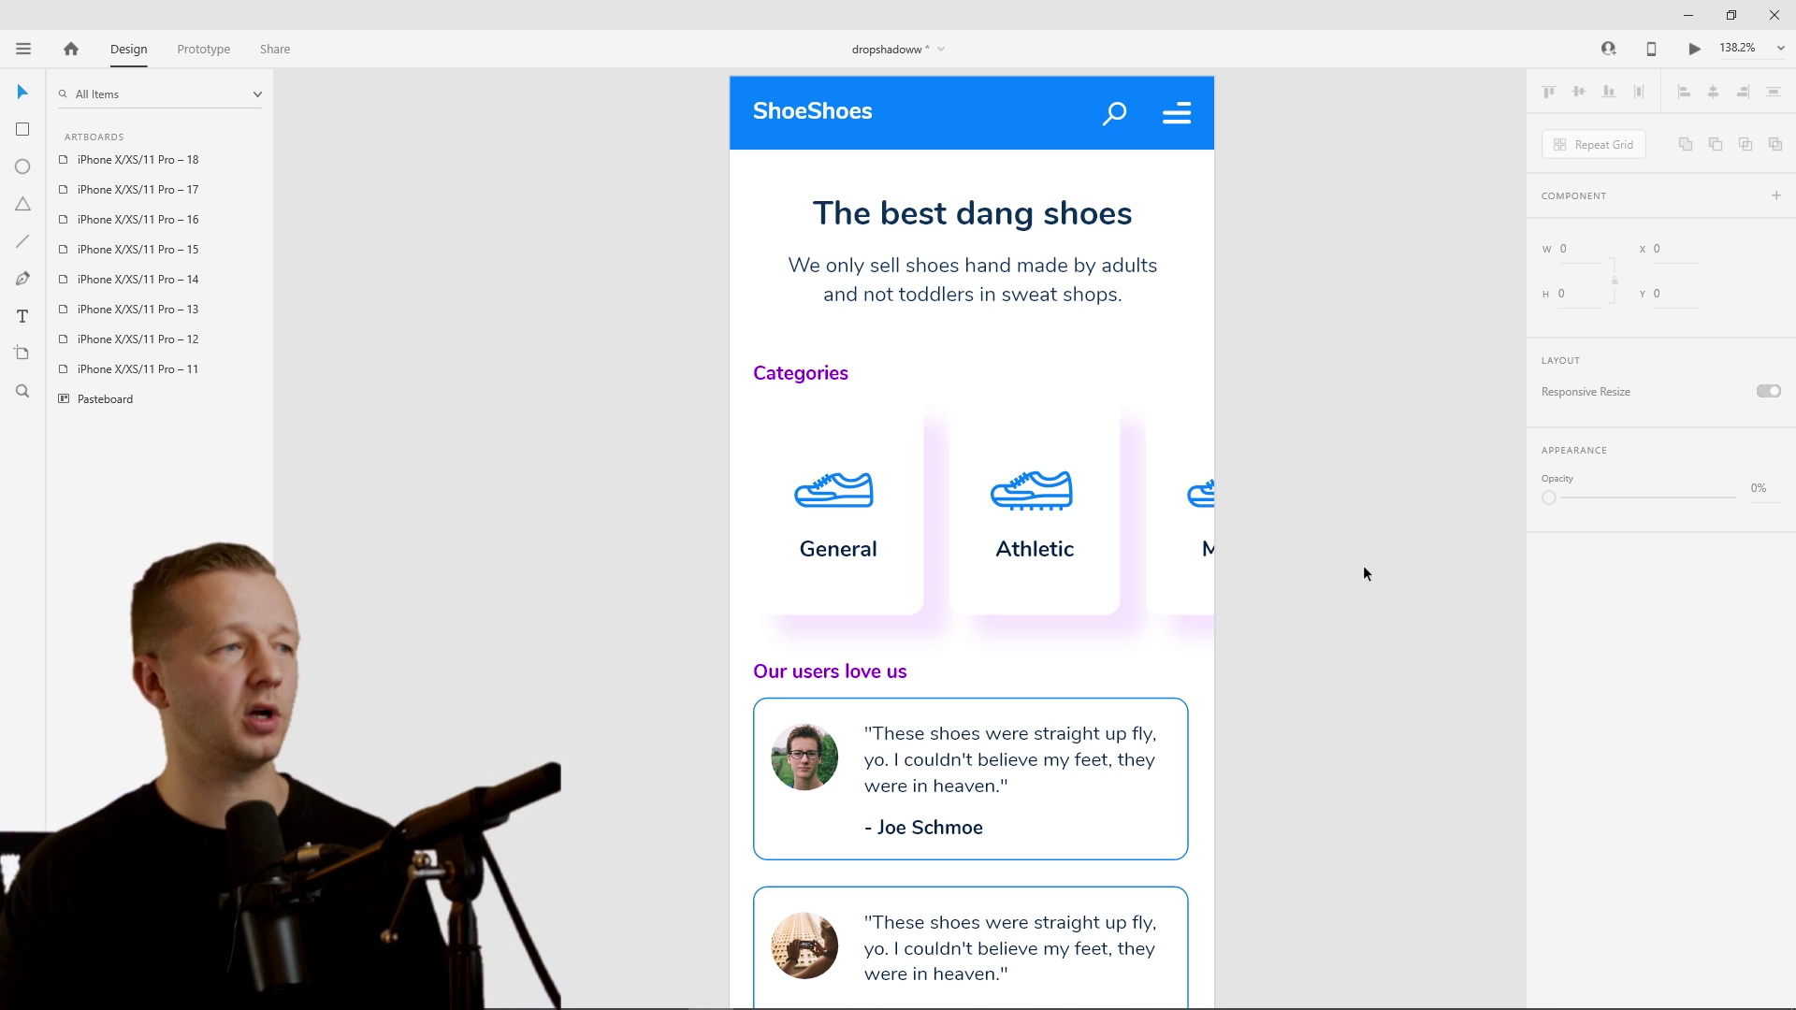
key("ctrl+z")
key("ctrl+z")
left_click(1319, 397)
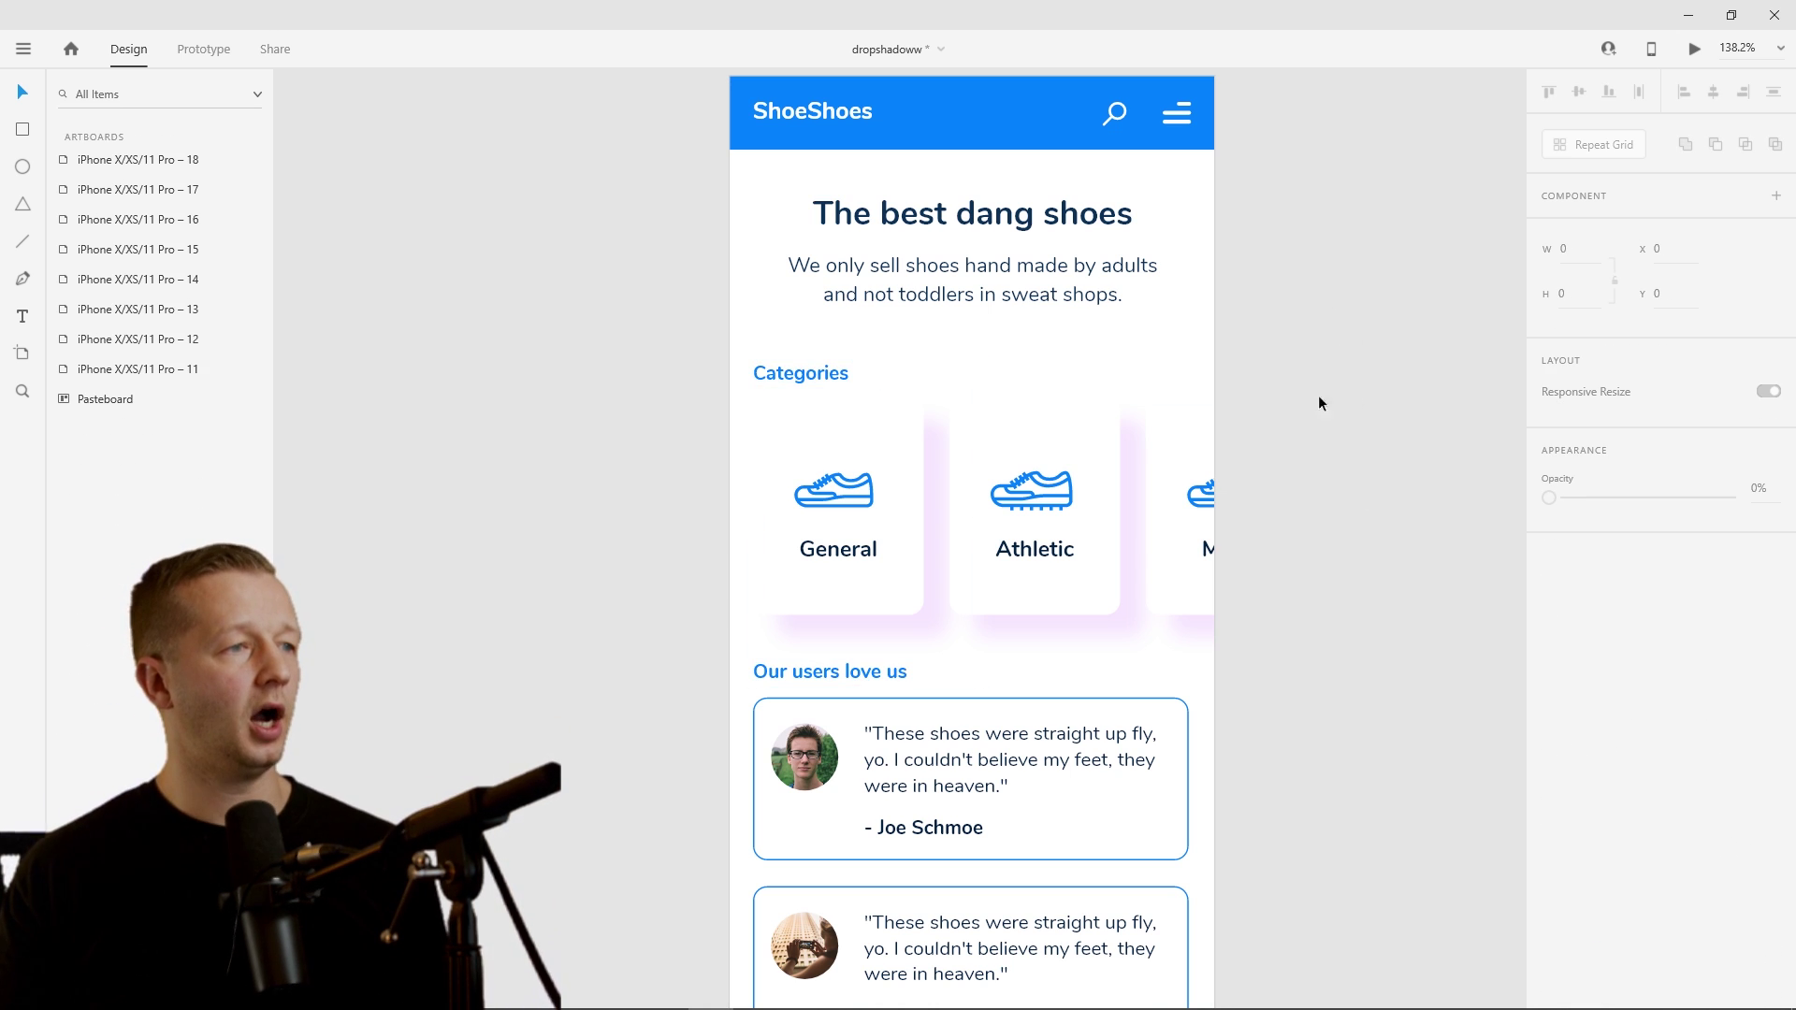
- Undo the purple card shadows back to the blue shadows
scroll(1309, 341, "down", 5)
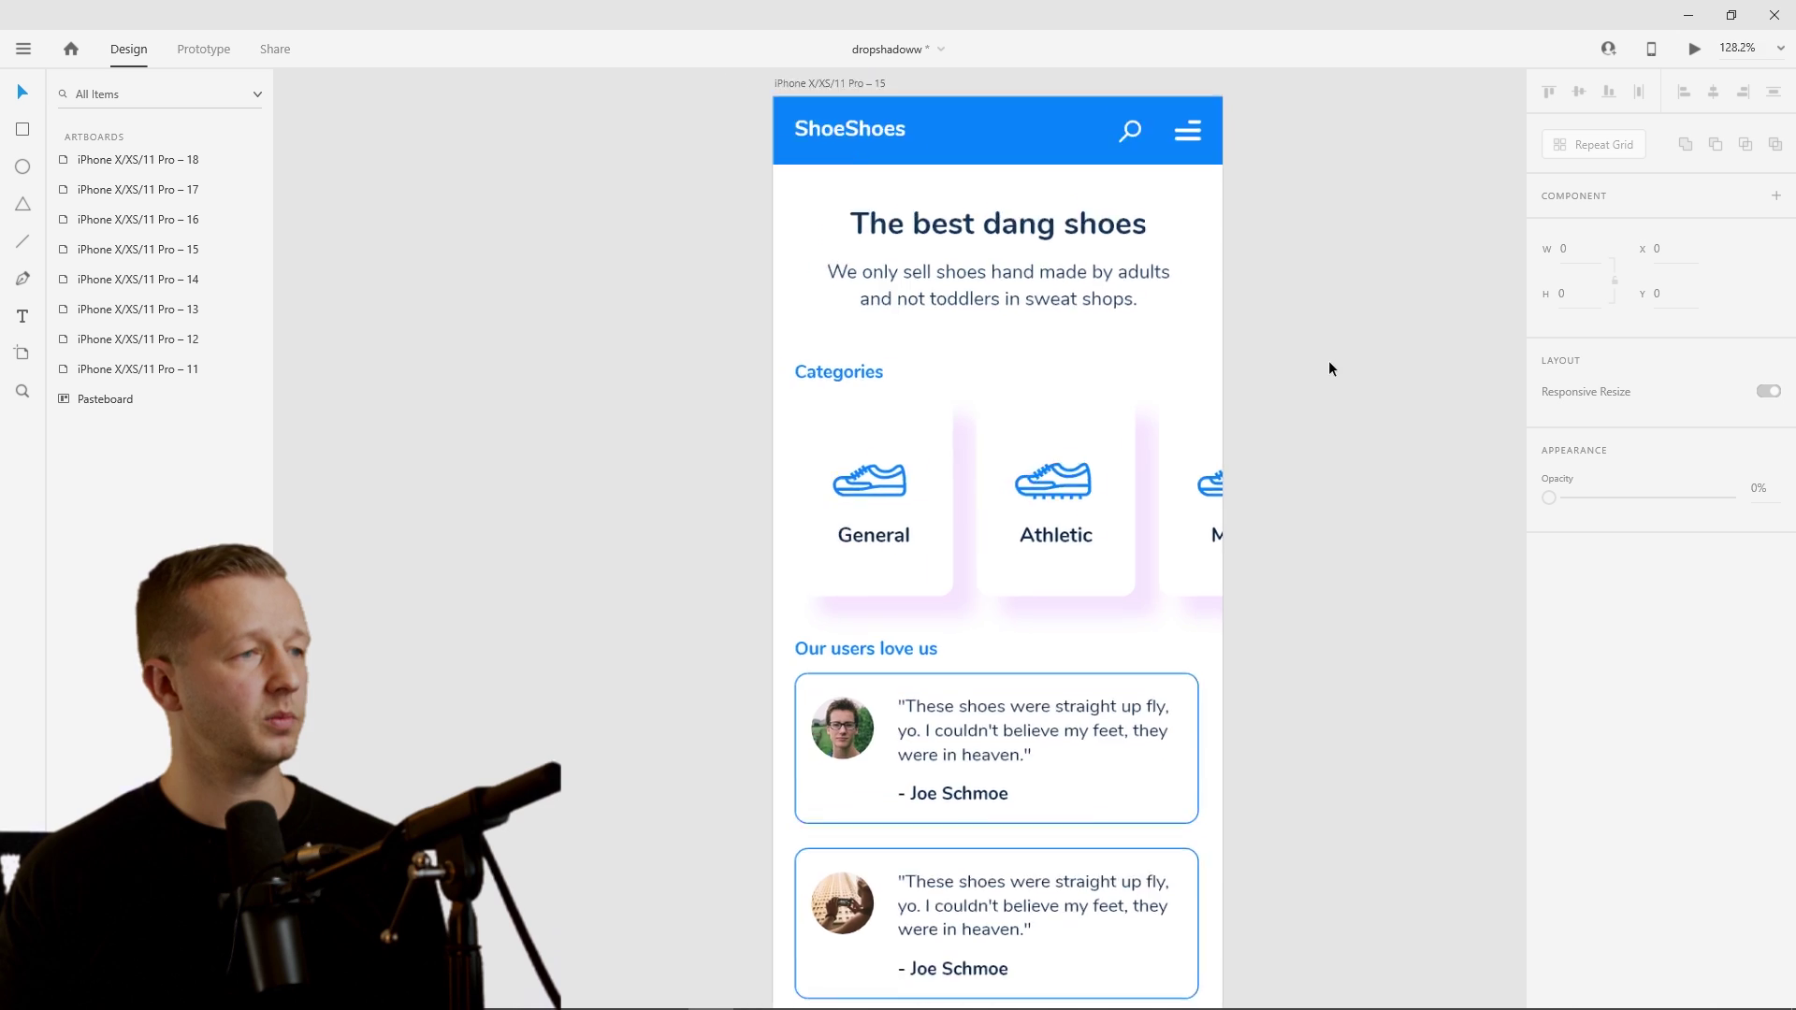
scroll(1216, 458, "right", 3)
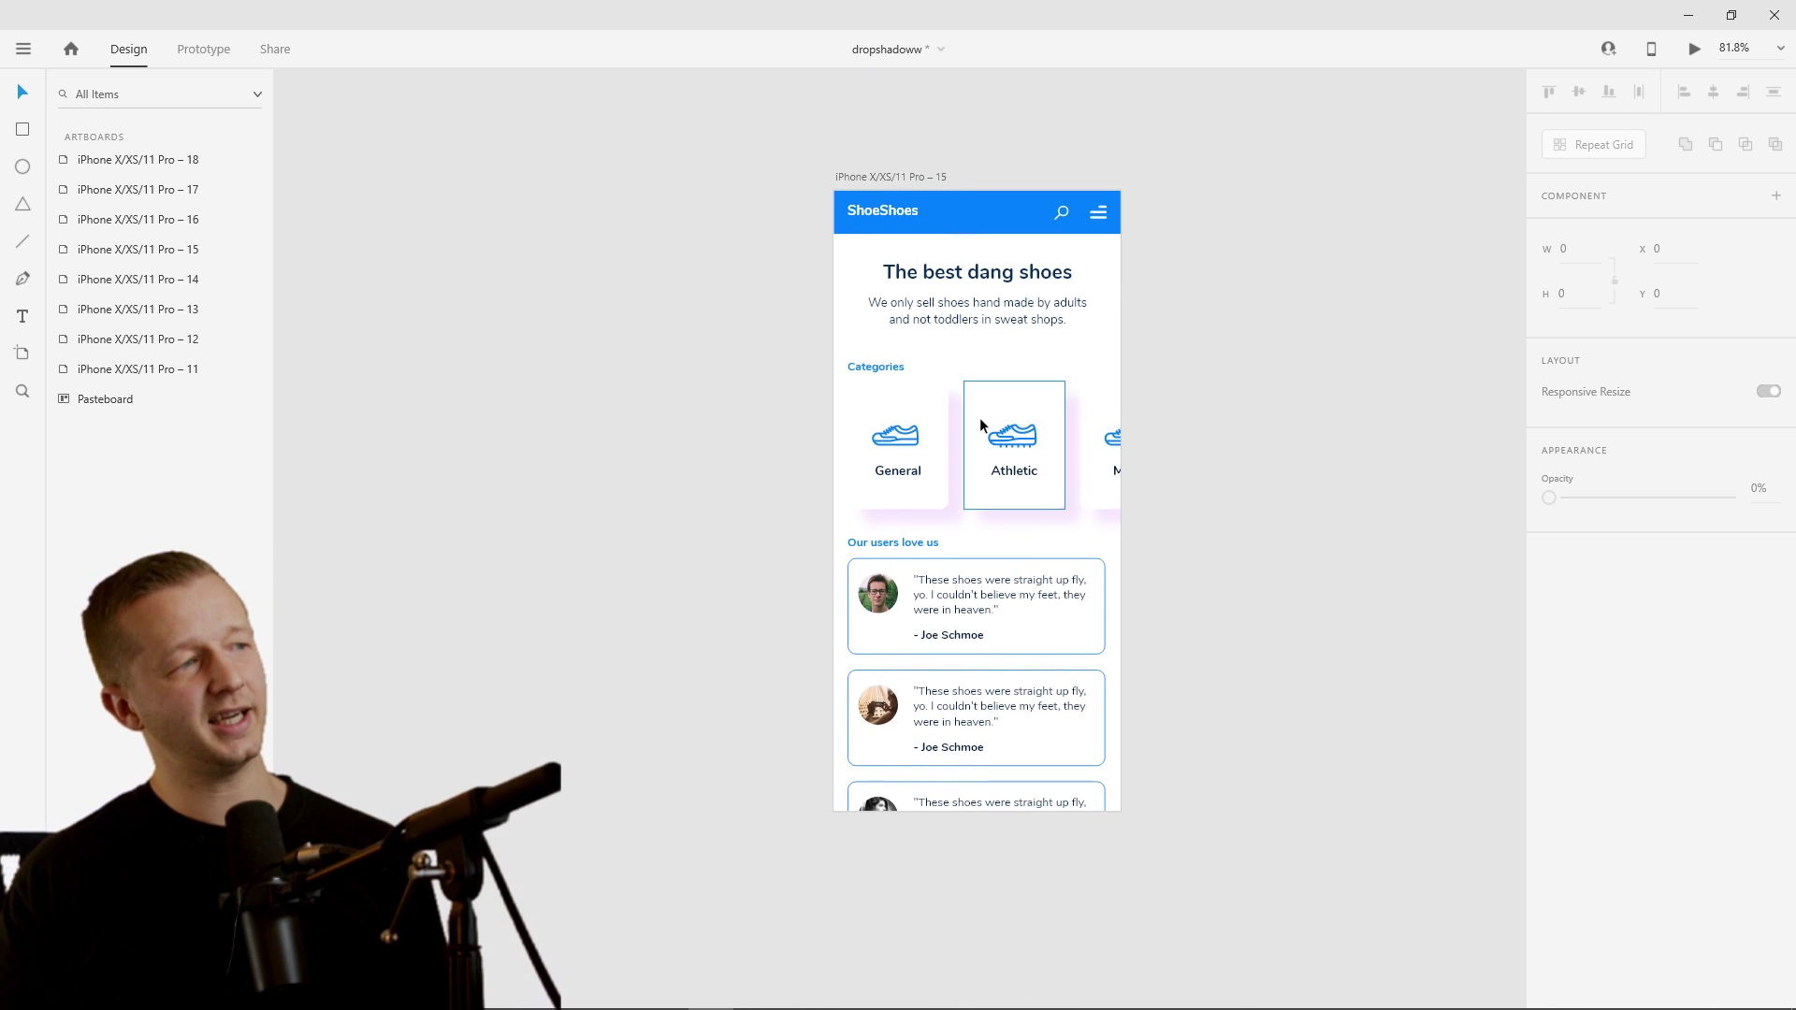
scroll(973, 419, "up", 4)
left_click(879, 385)
left_click(1167, 264)
key("ctrl+z")
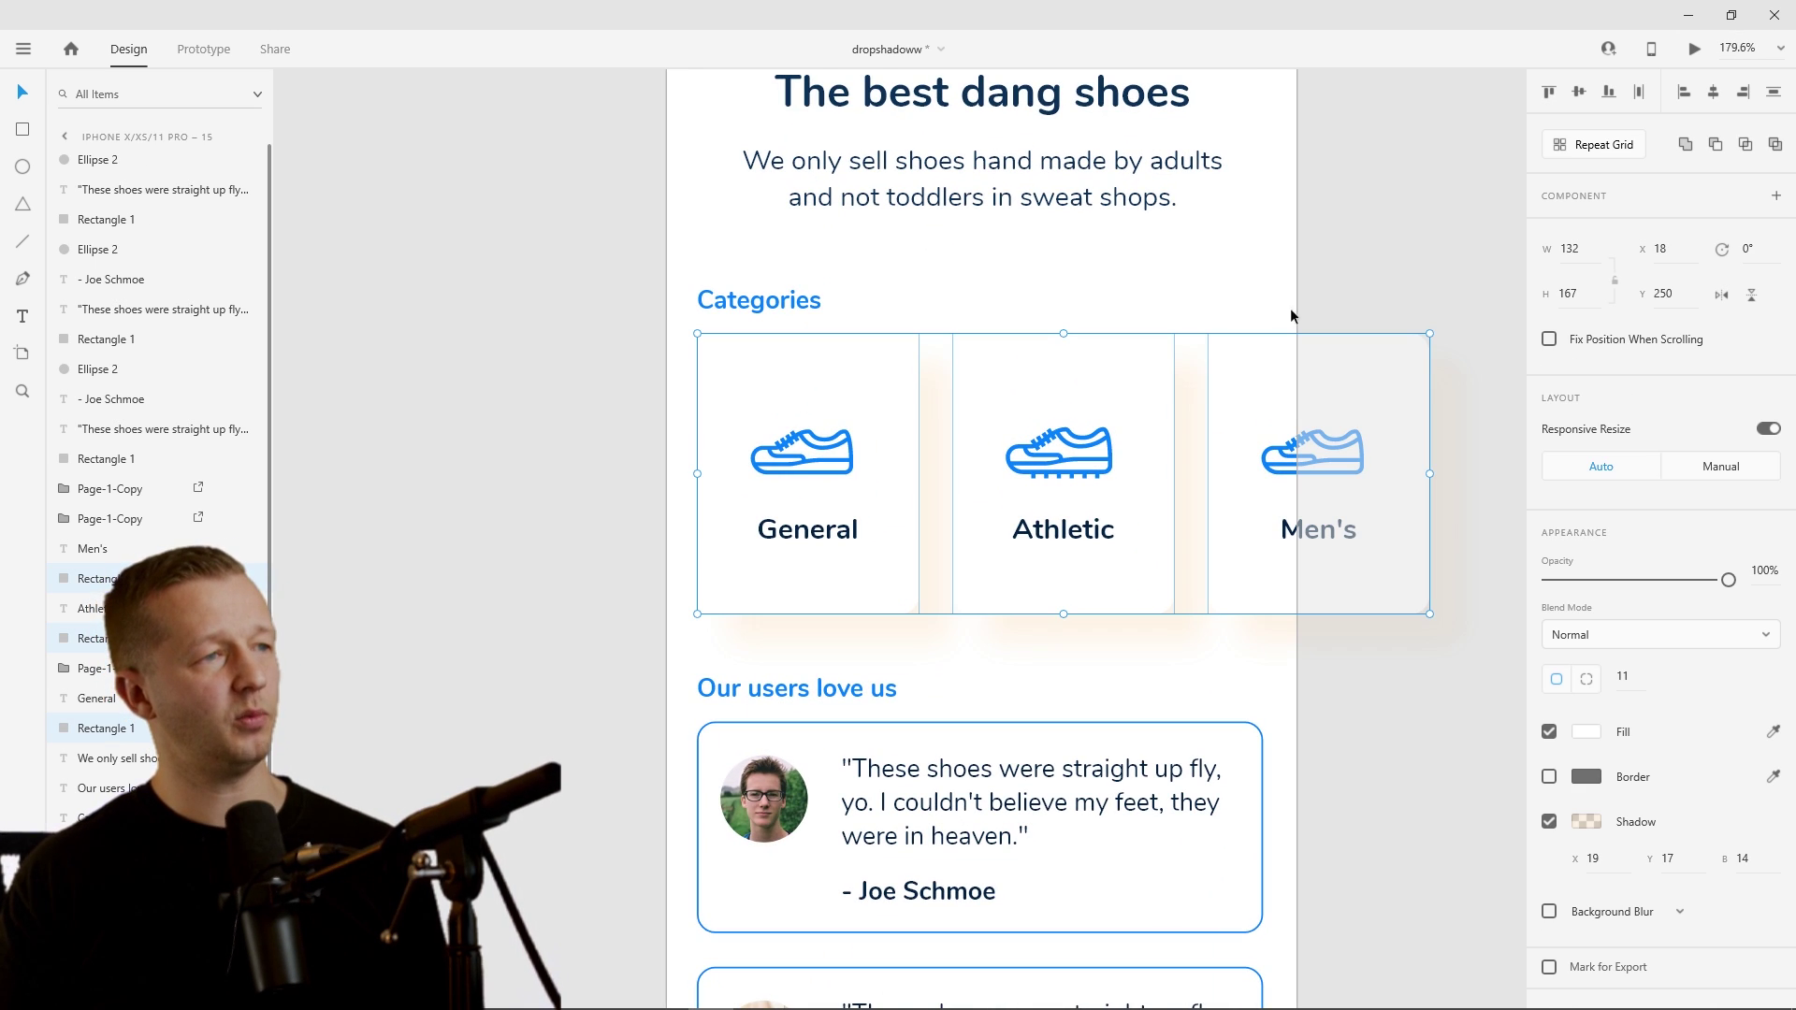
key("ctrl+z")
- Pan the canvas over to the dark-themed ShoeShoes artboard
scroll(1375, 432, "down", 4)
scroll(1206, 557, "right", 3)
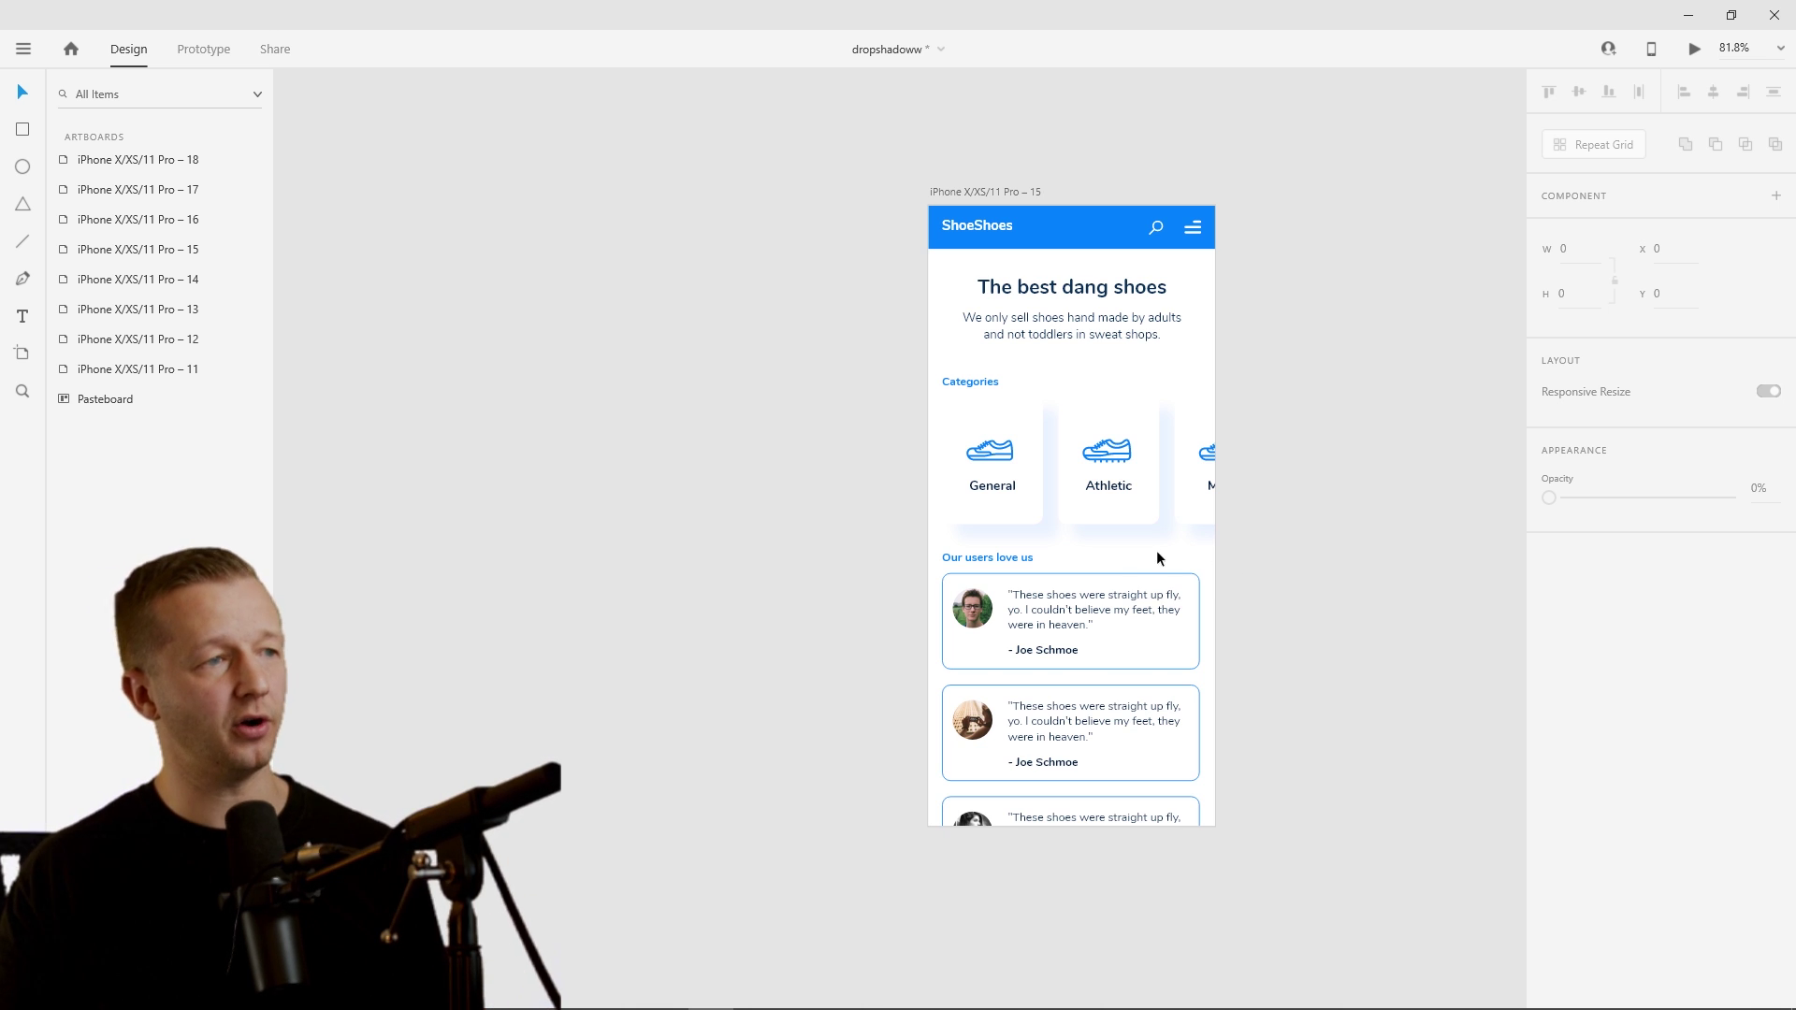
scroll(1156, 550, "up", 3)
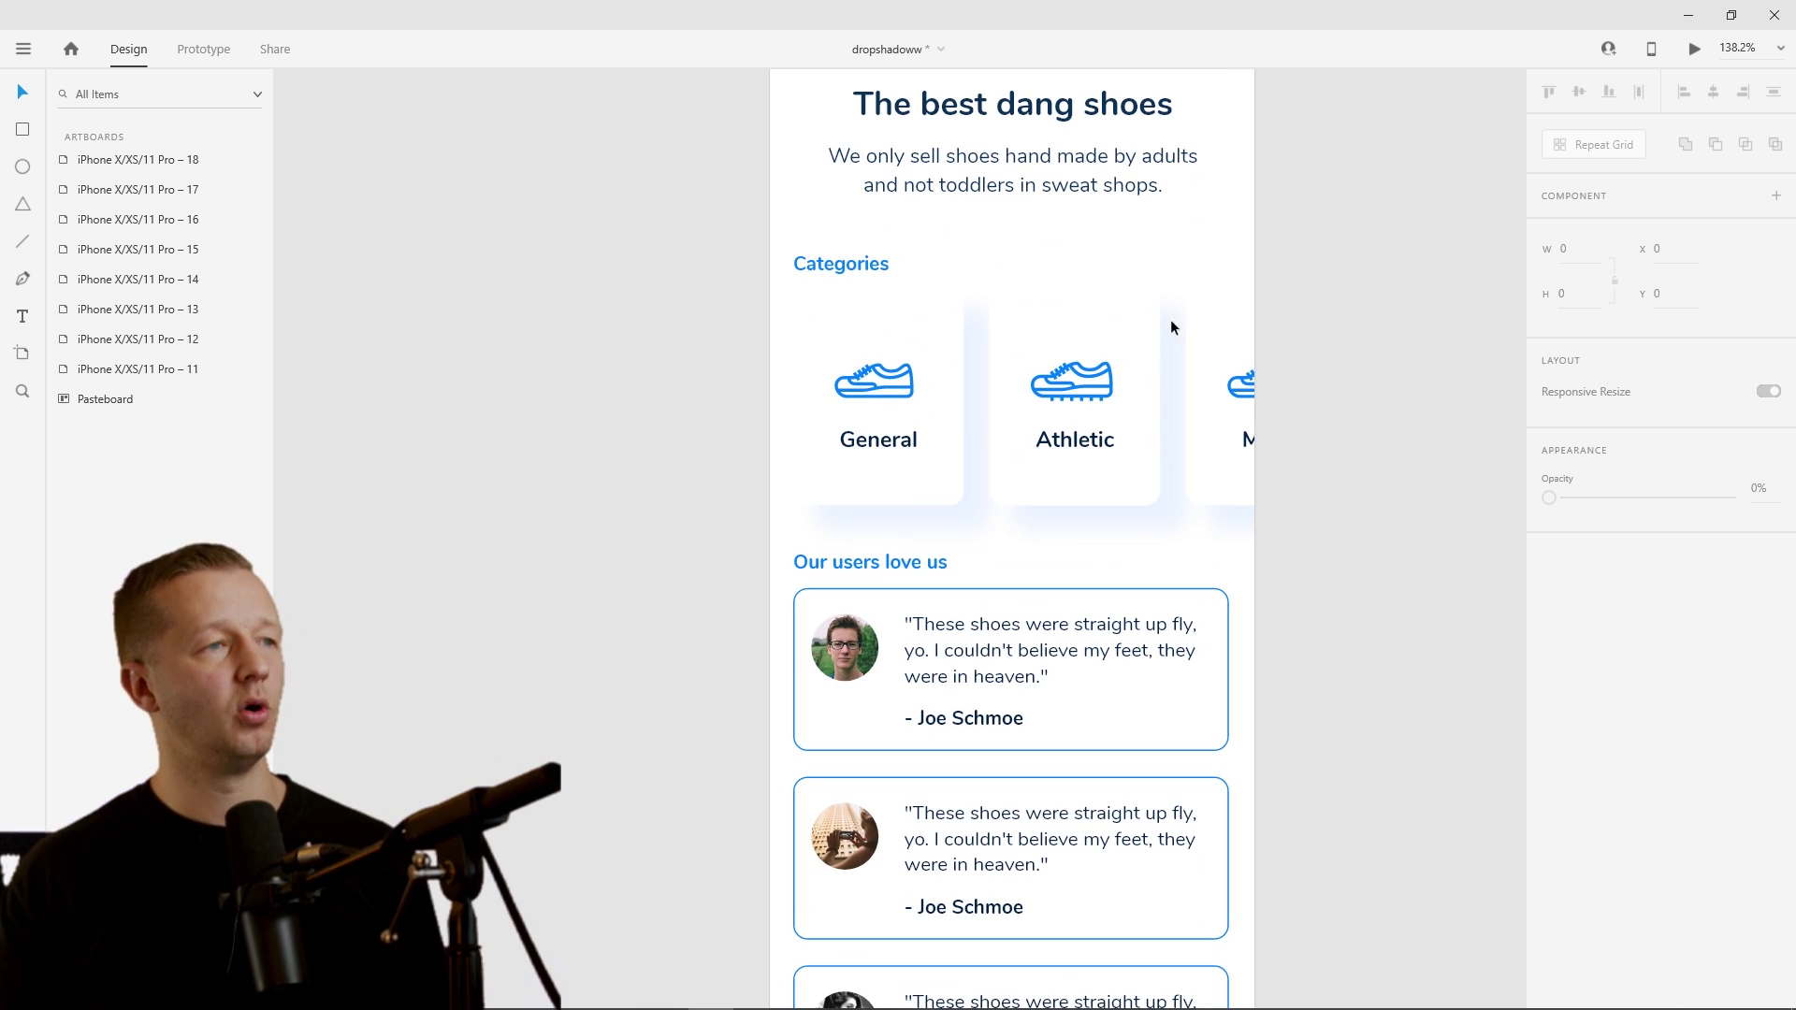
left_click_drag(1348, 402, 508, 545)
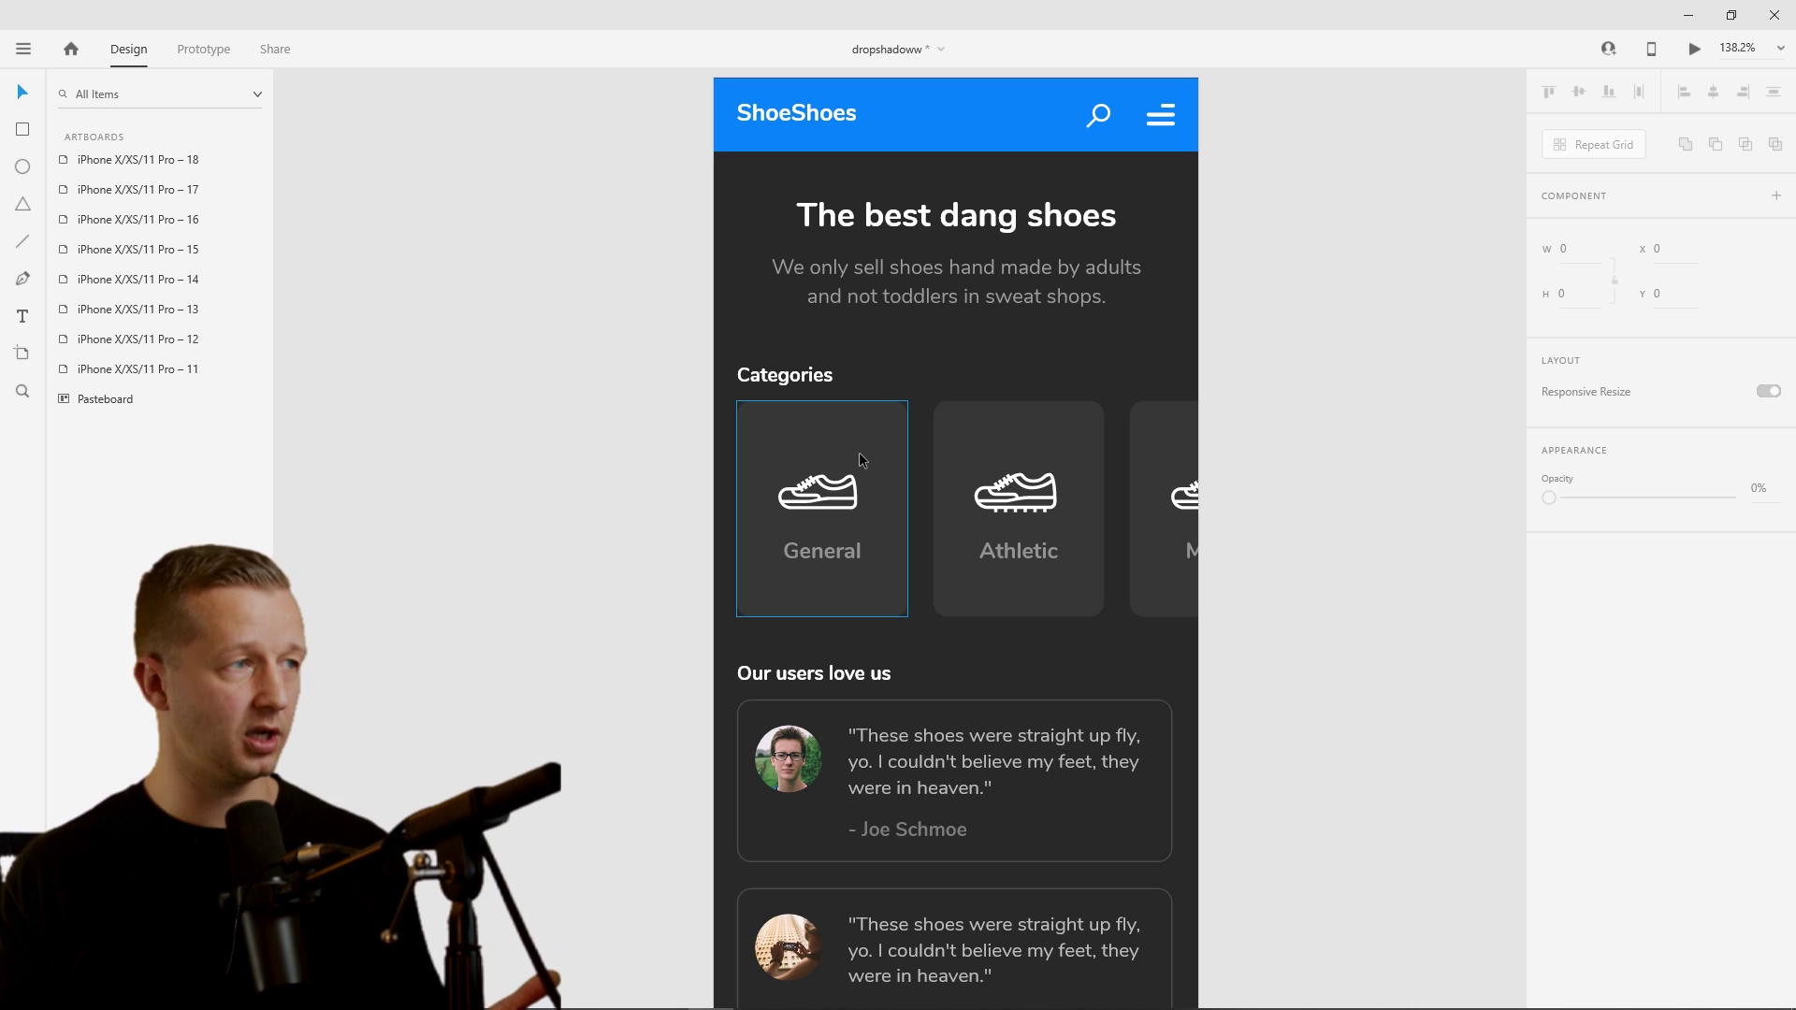
scroll(642, 253, "up", 1)
left_click(727, 107)
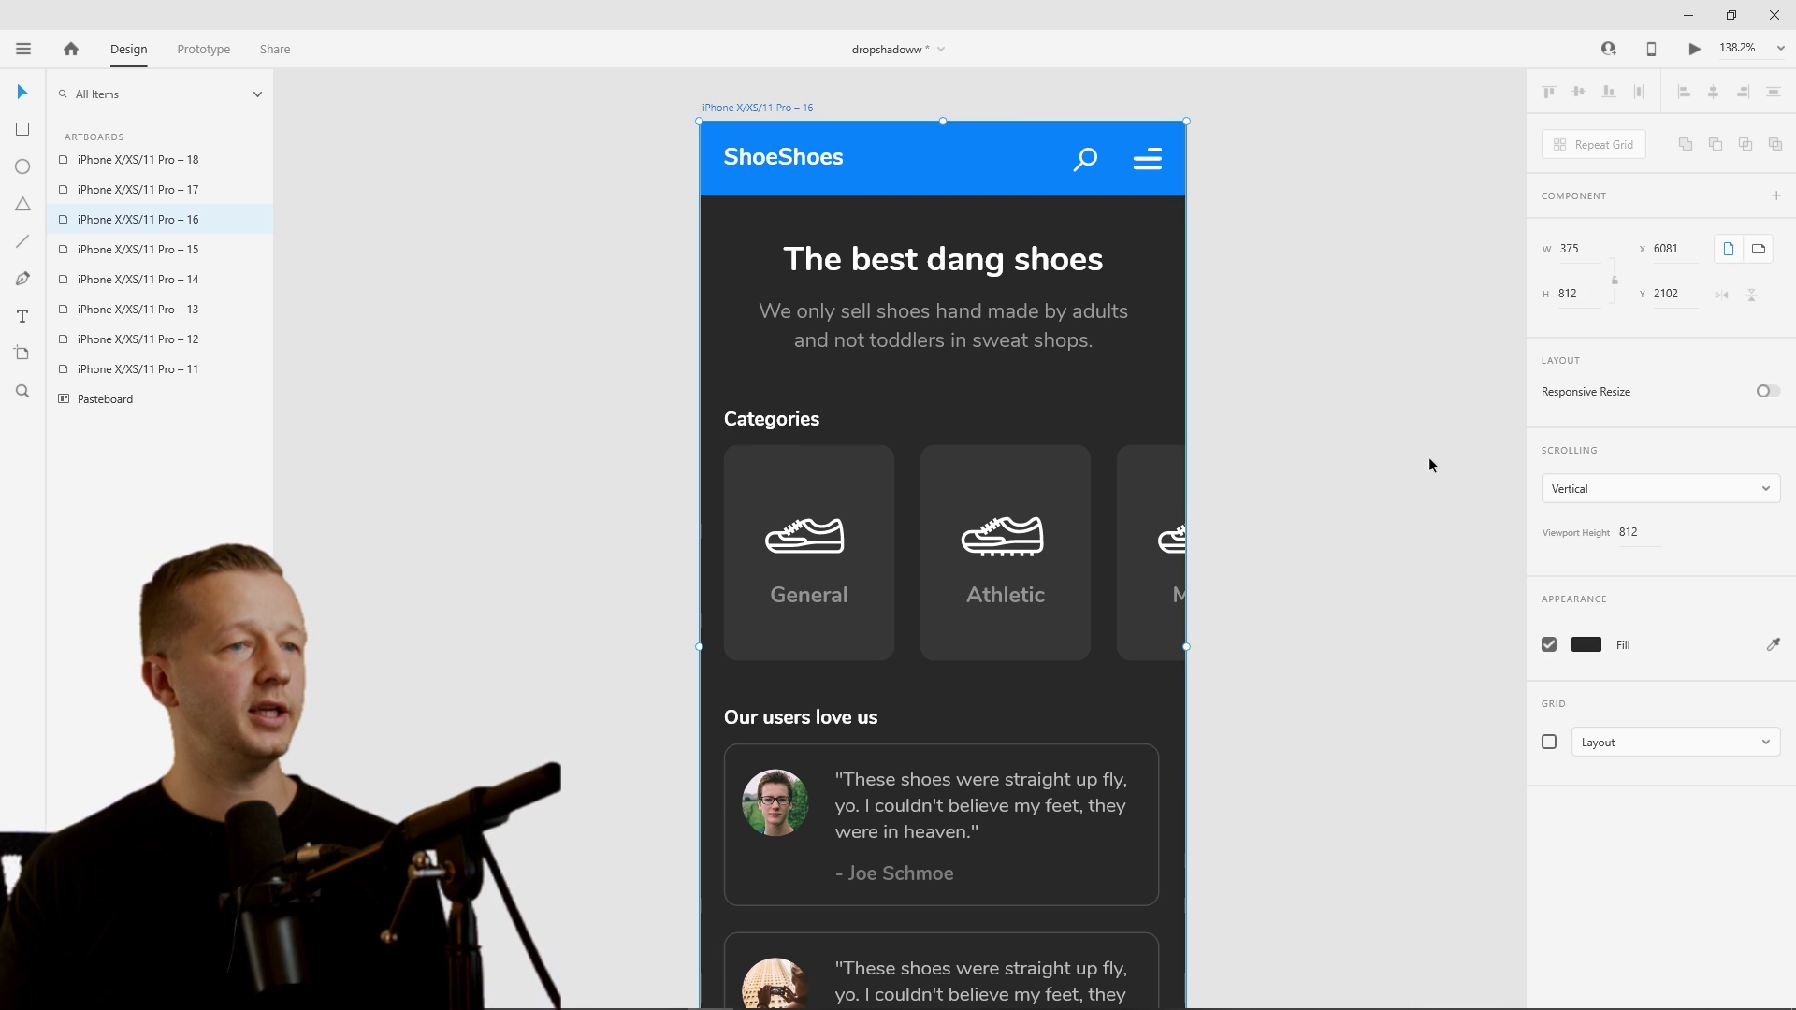
left_click(1590, 646)
type("000000")
key("Return")
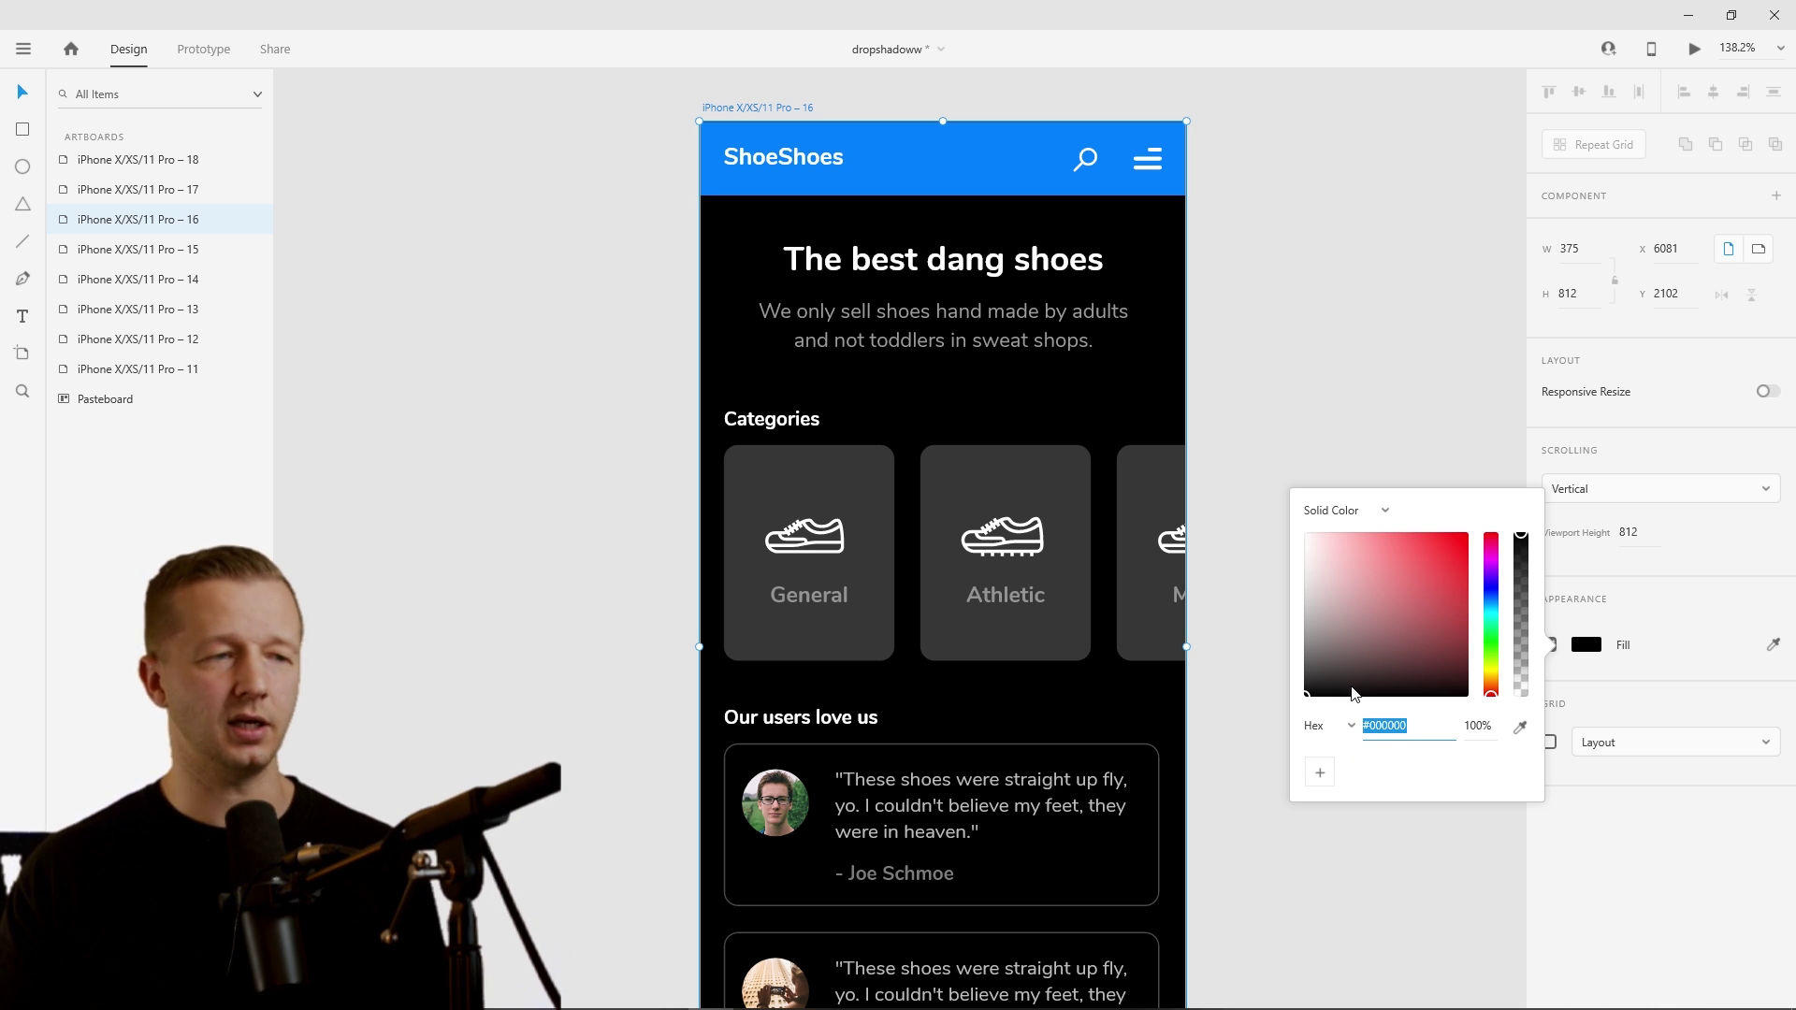
left_click_drag(1309, 675, 1261, 671)
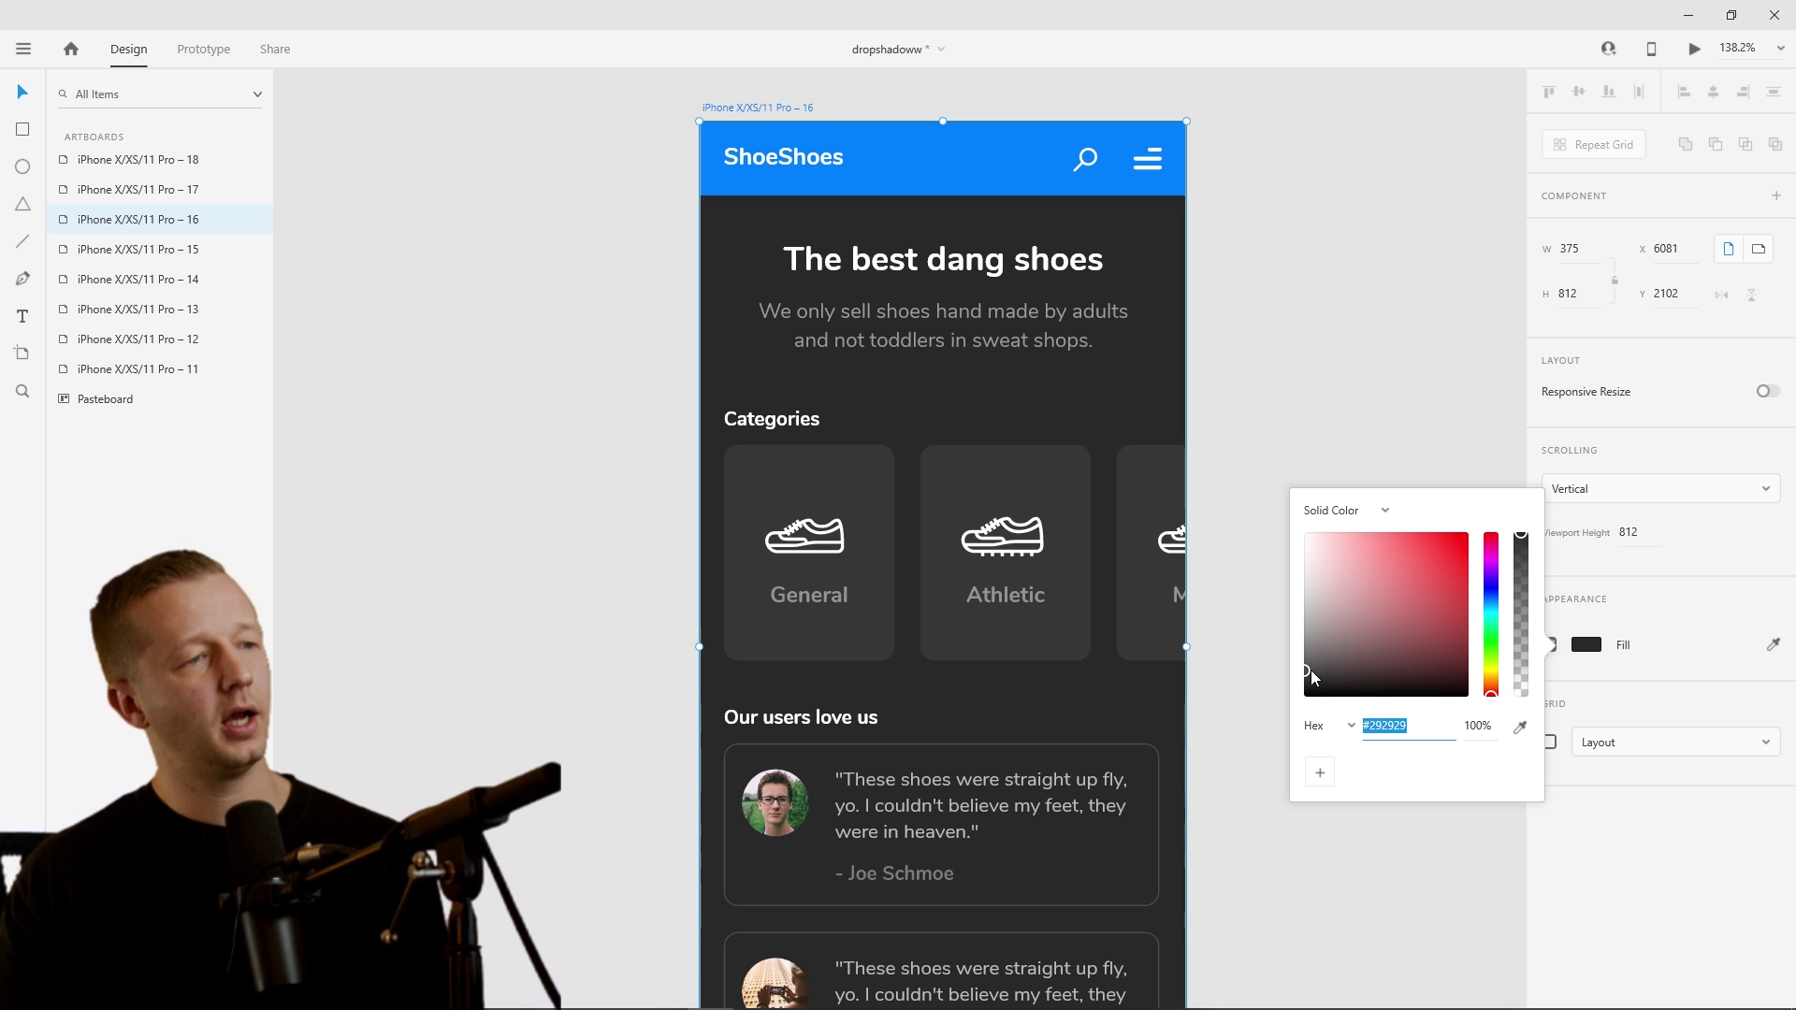
left_click(1293, 412)
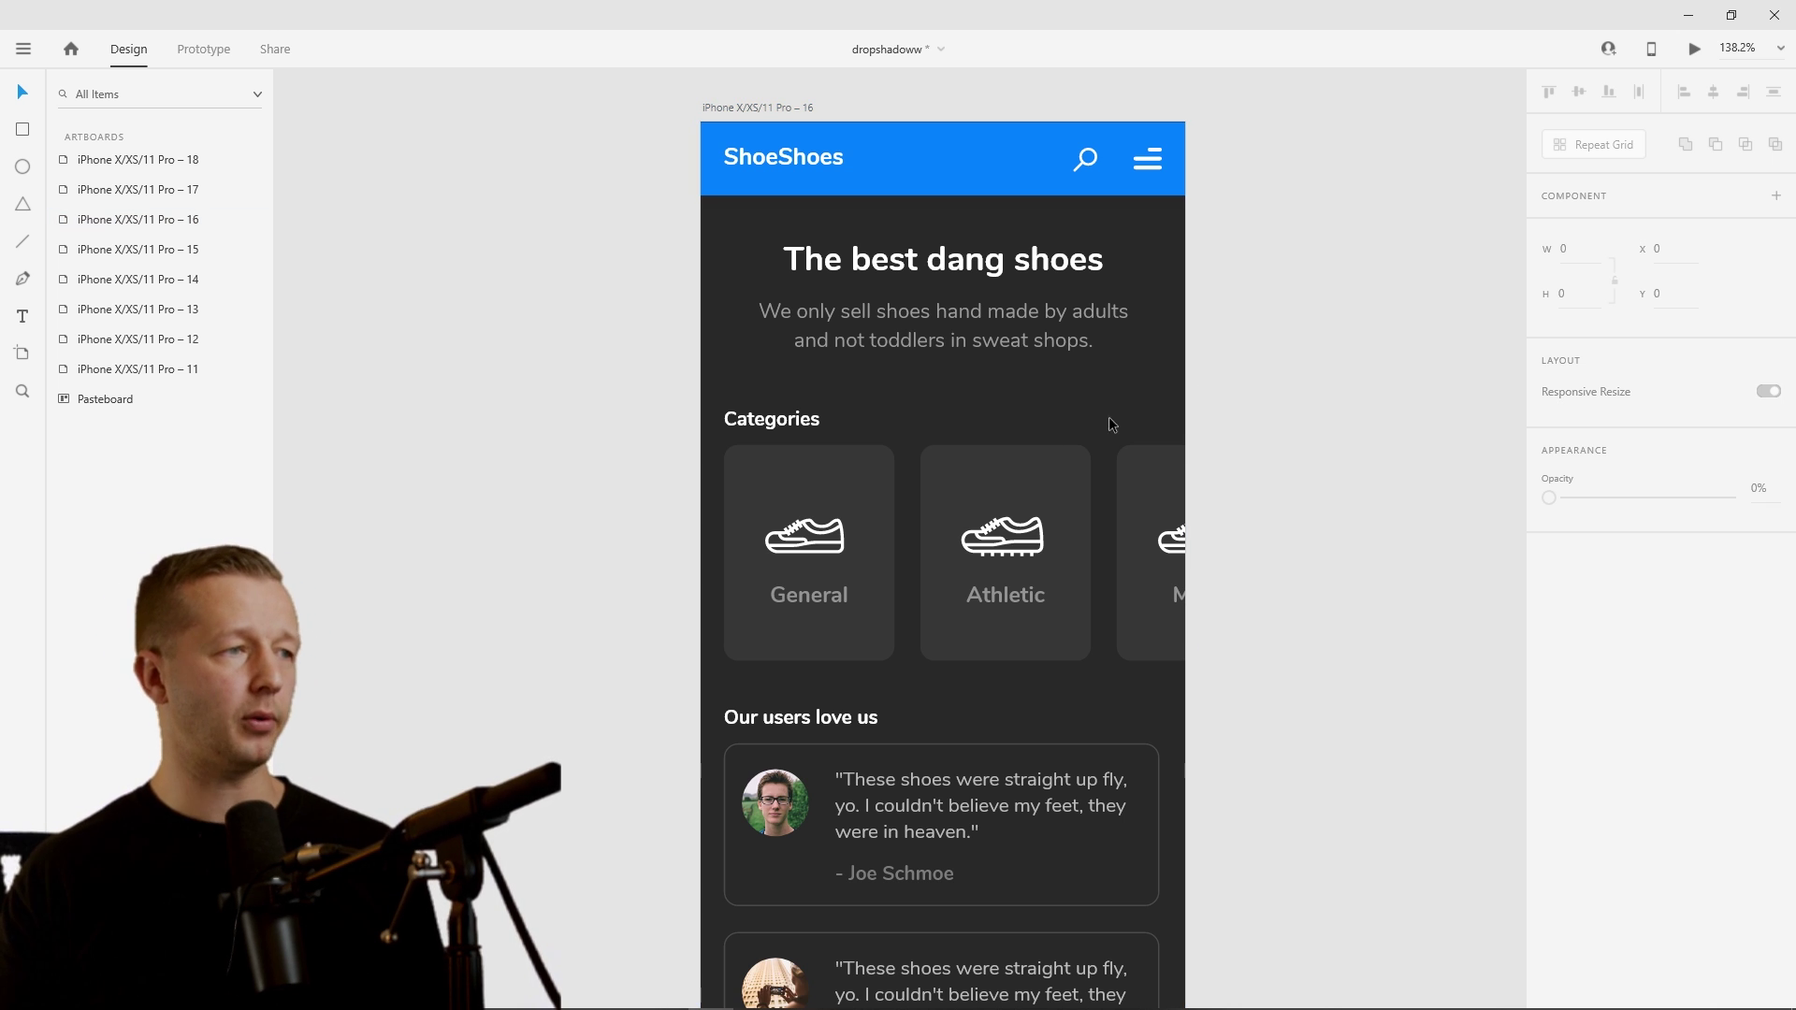
left_click(866, 472)
left_click(1048, 458, "shift")
- Enable a black drop shadow (X 19, Y 17, blur 14) on the dark cards and darken it
left_click(1130, 458, "shift")
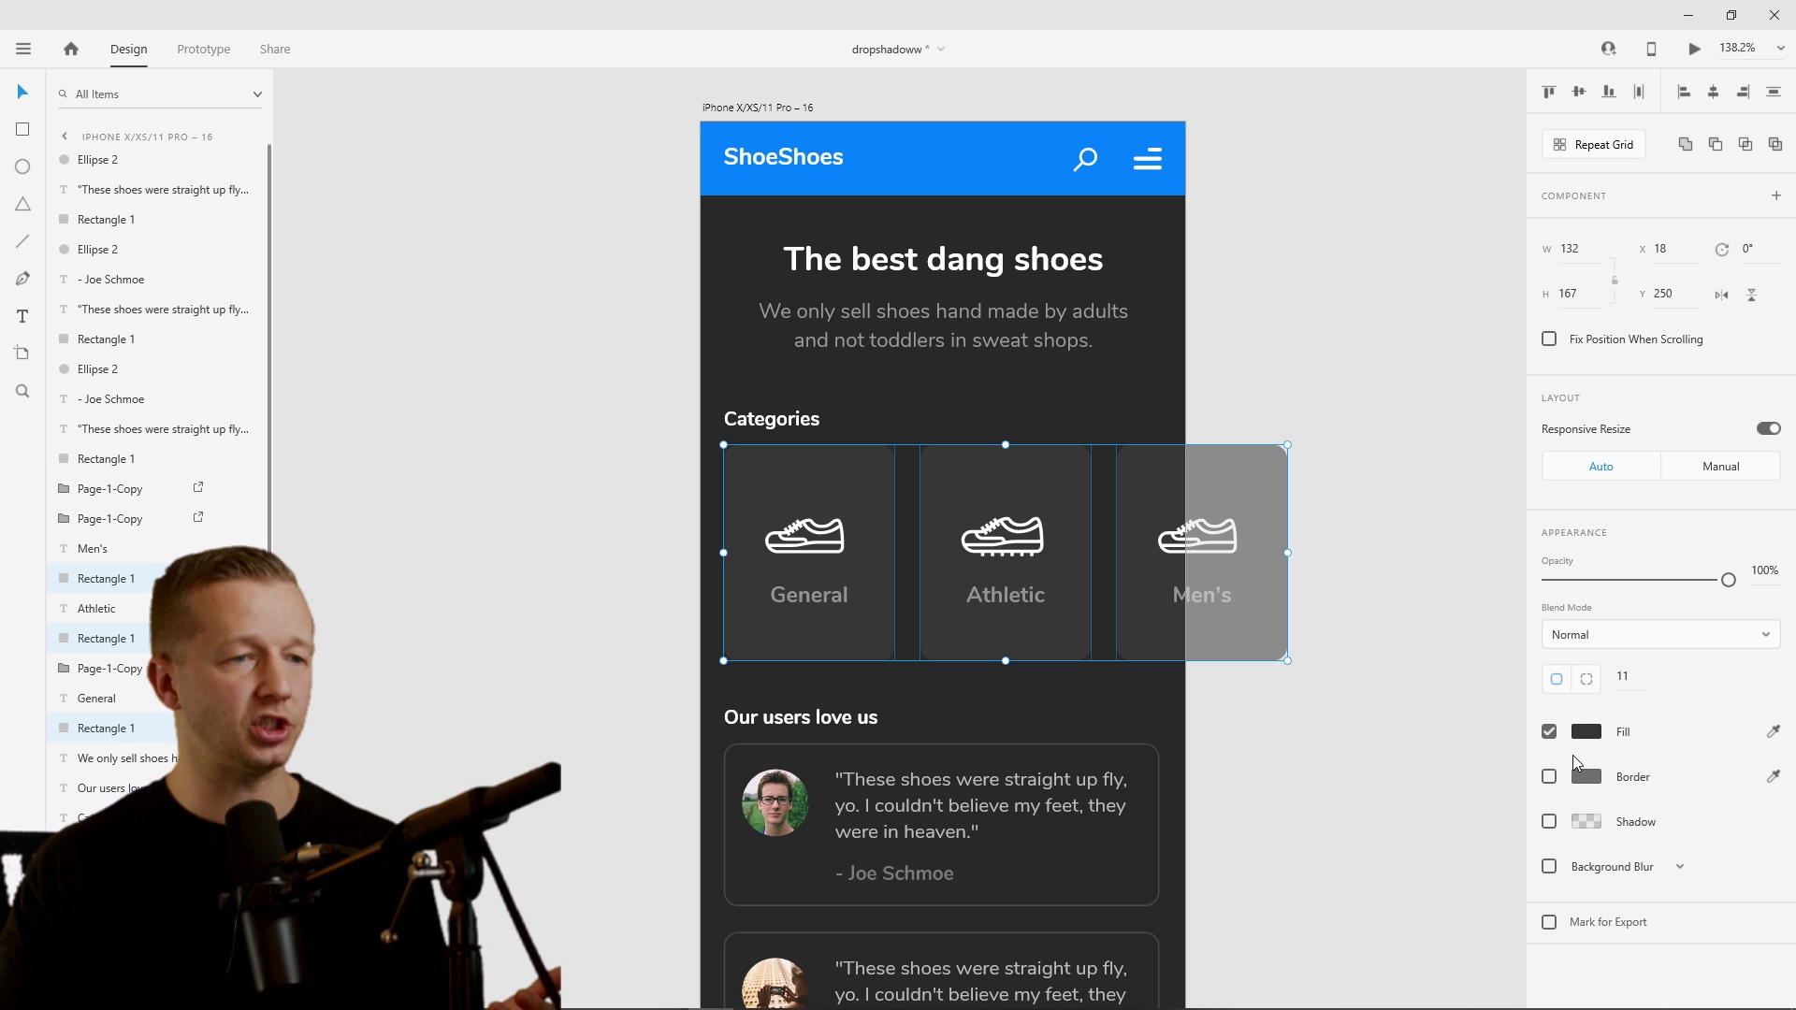
left_click(1549, 821)
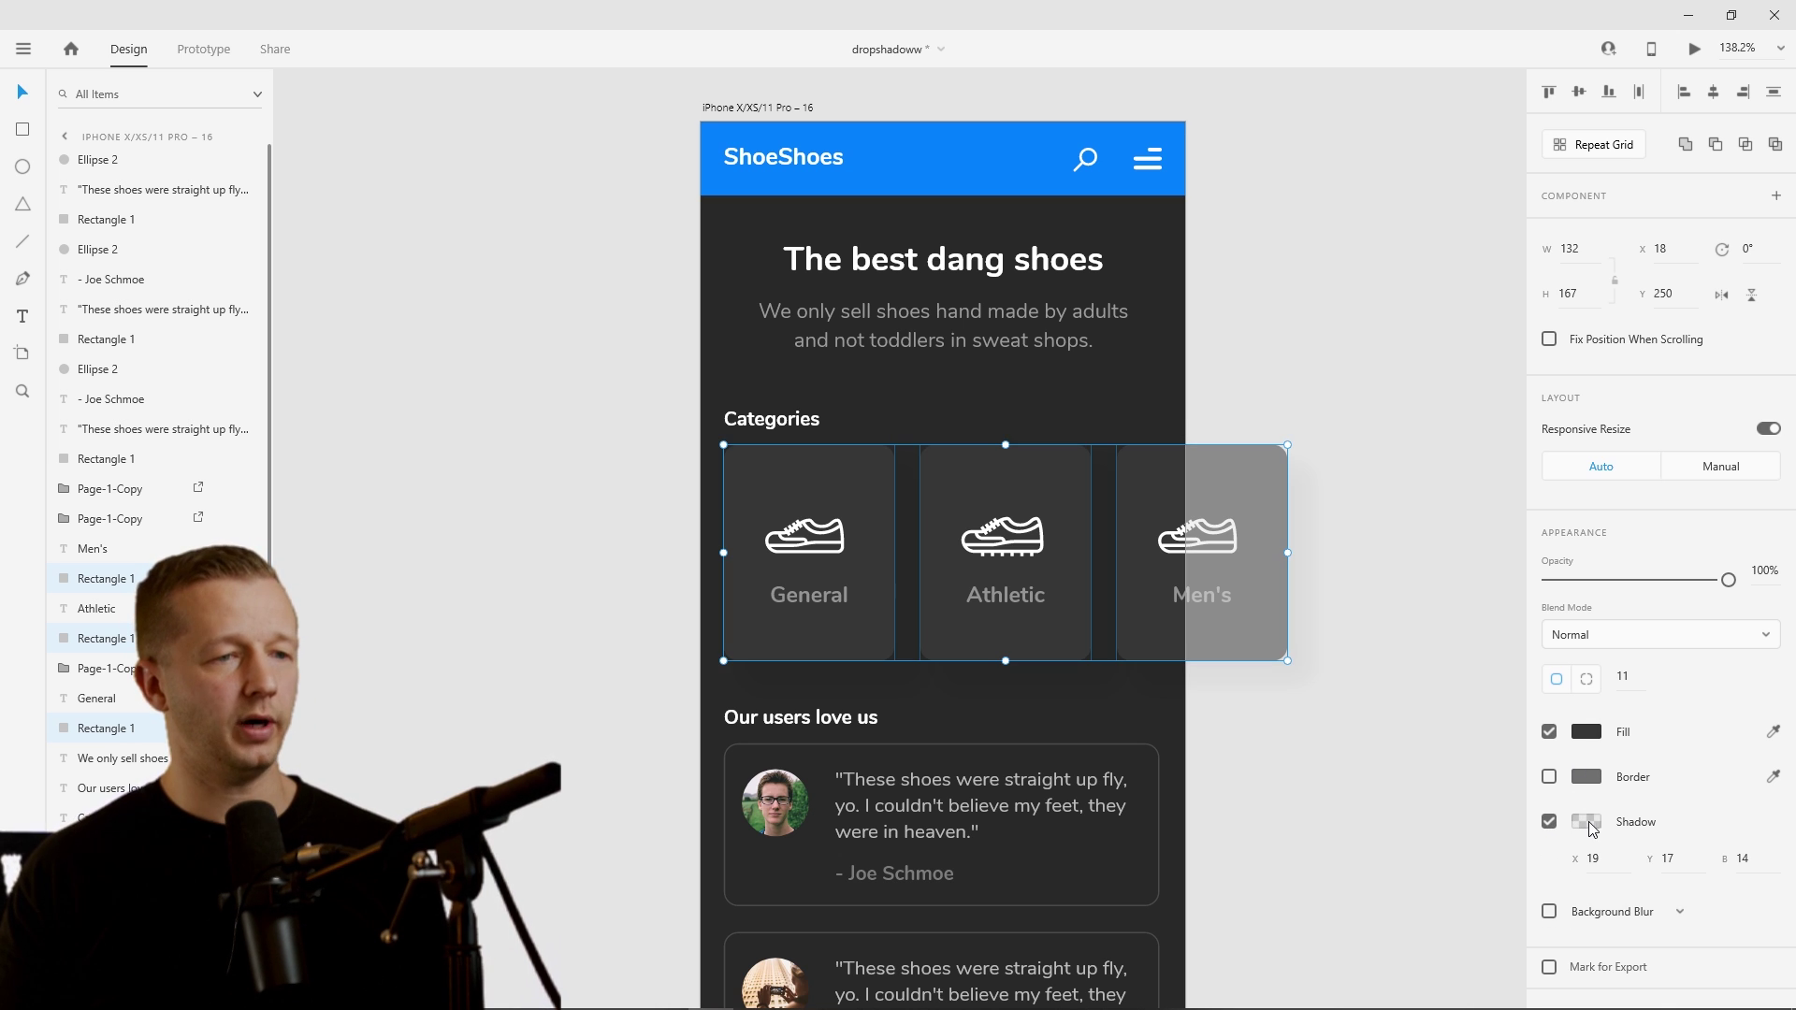
left_click(1428, 748)
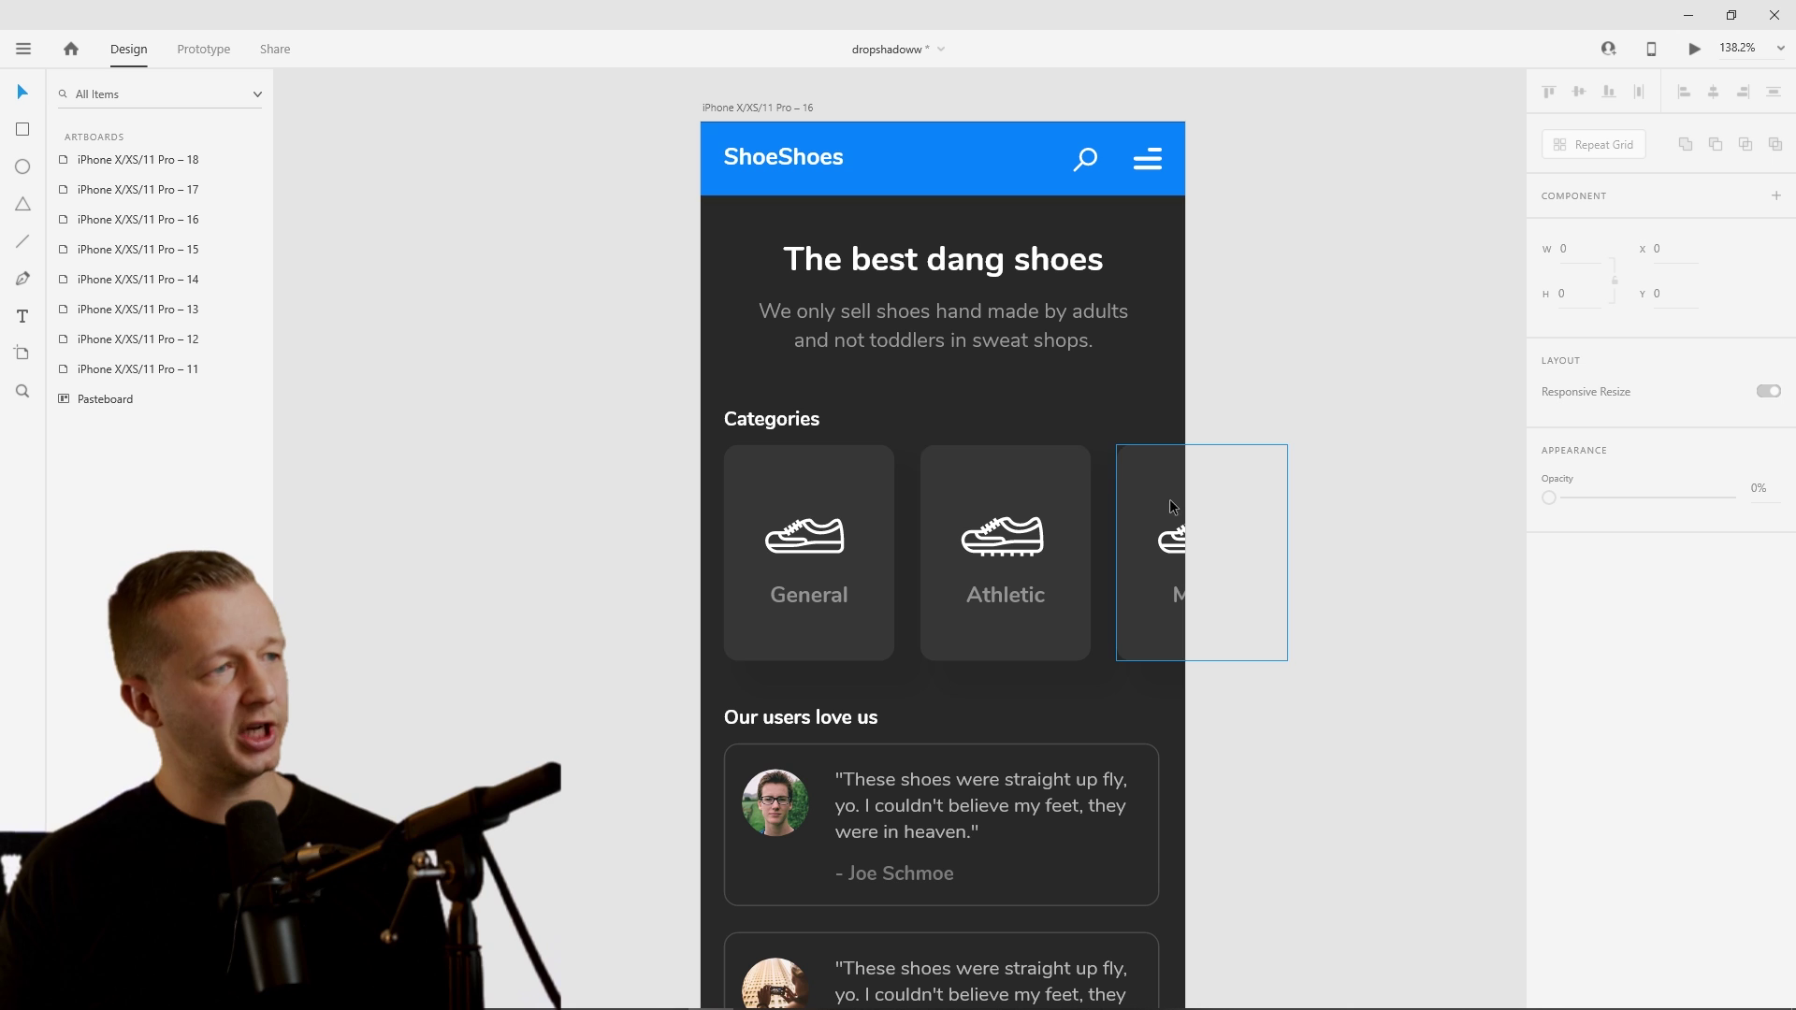
left_click(813, 487)
left_click(990, 470, "shift")
left_click(1147, 476, "shift")
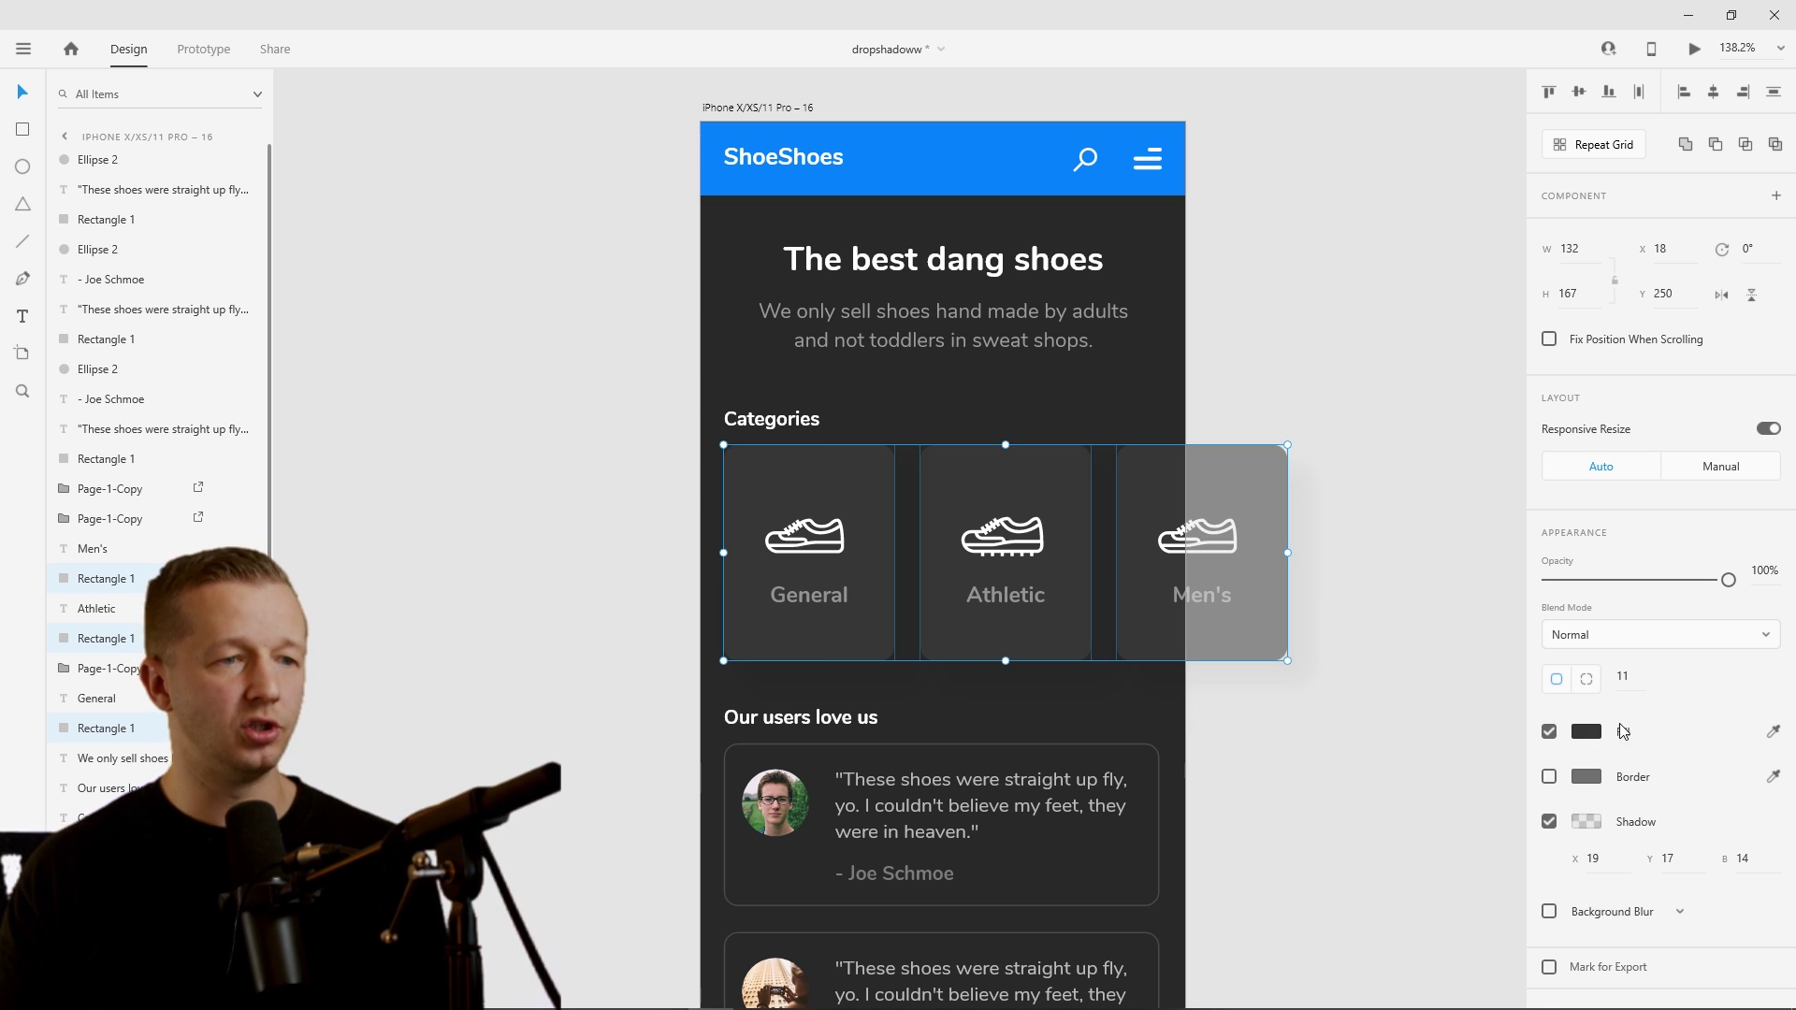
left_click(1586, 821)
left_click_drag(1520, 845, 1521, 697)
left_click(1372, 397)
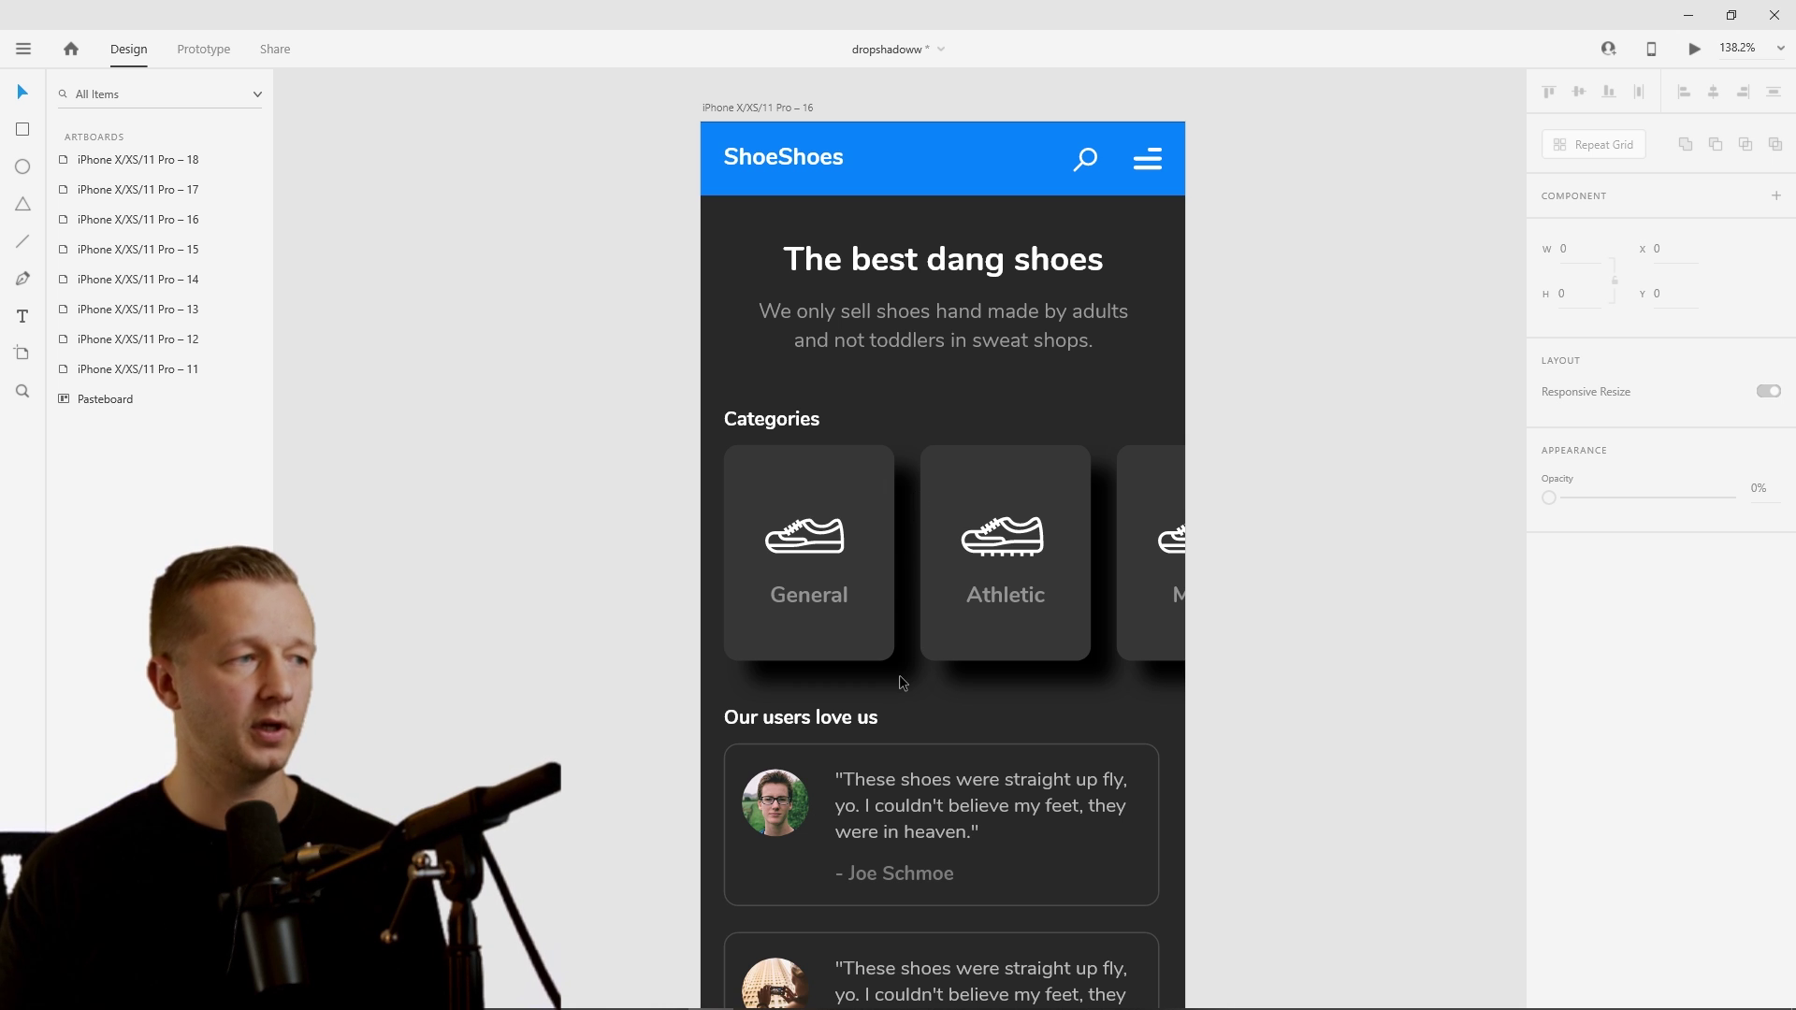
- Lighten the dark cards' shadow to about 7% opacity and preview it
left_click(808, 611)
left_click(962, 473, "shift")
left_click(1151, 471, "shift")
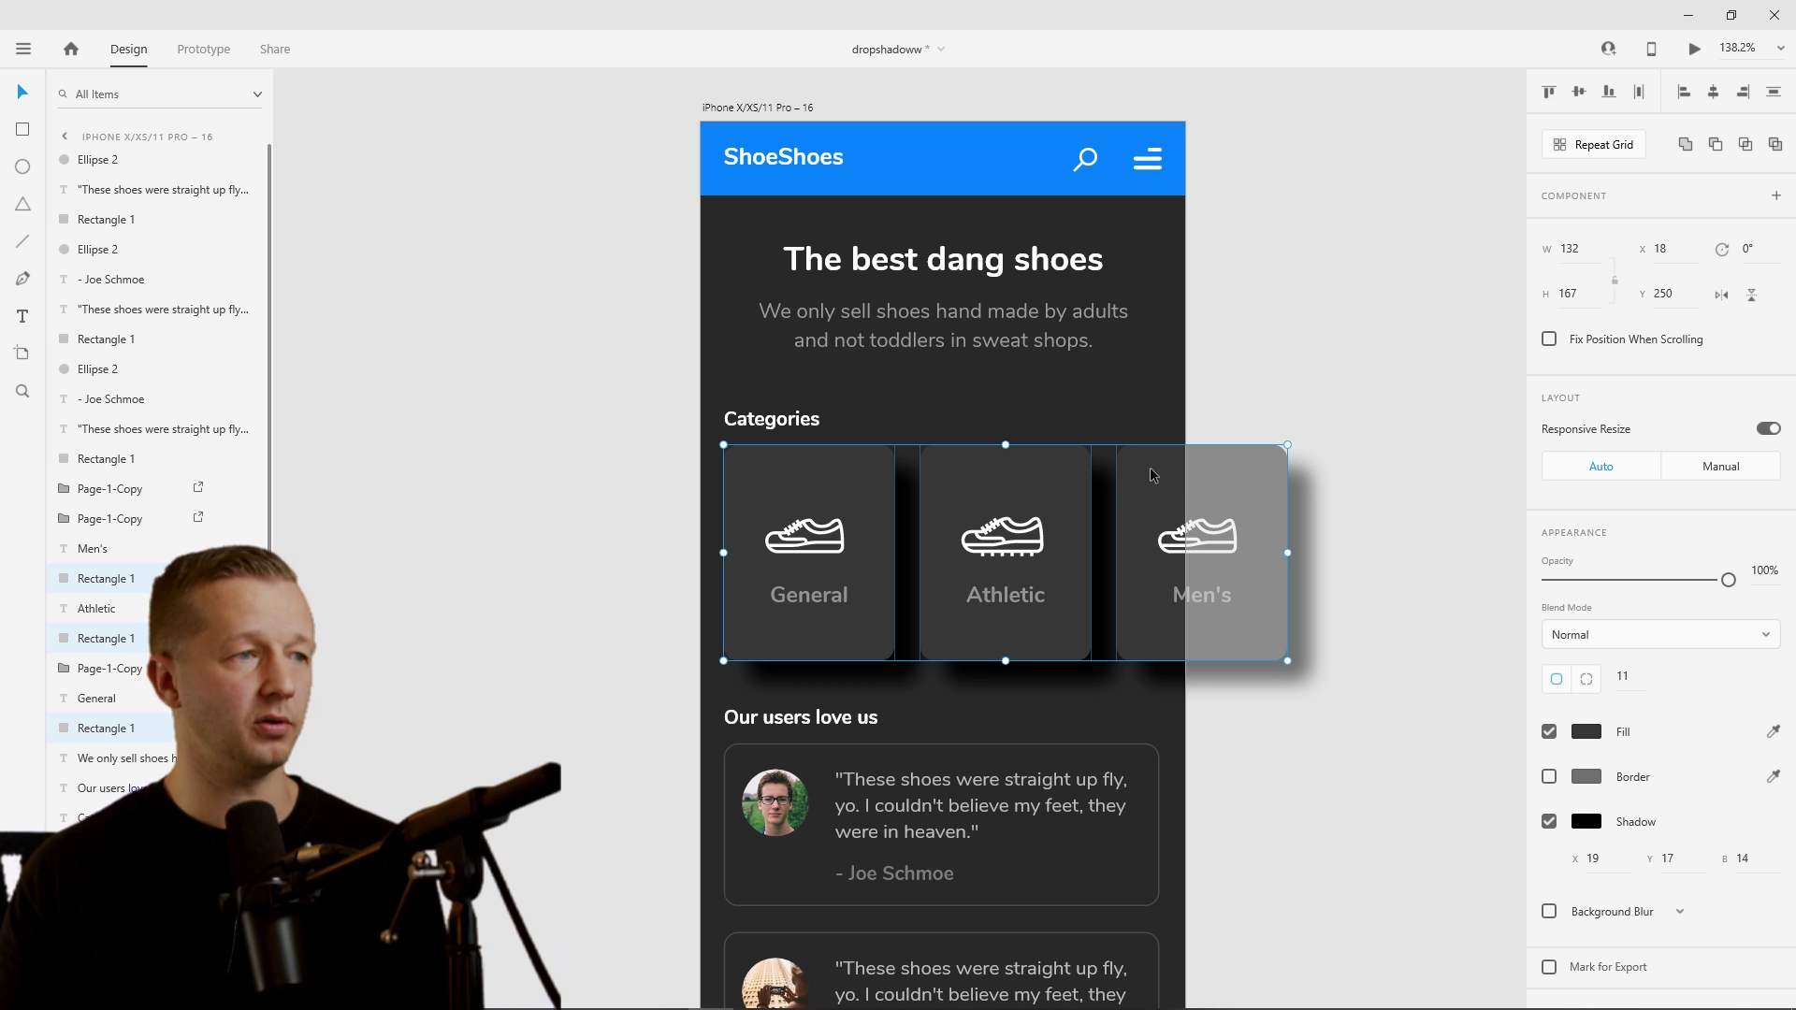
left_click(1586, 821)
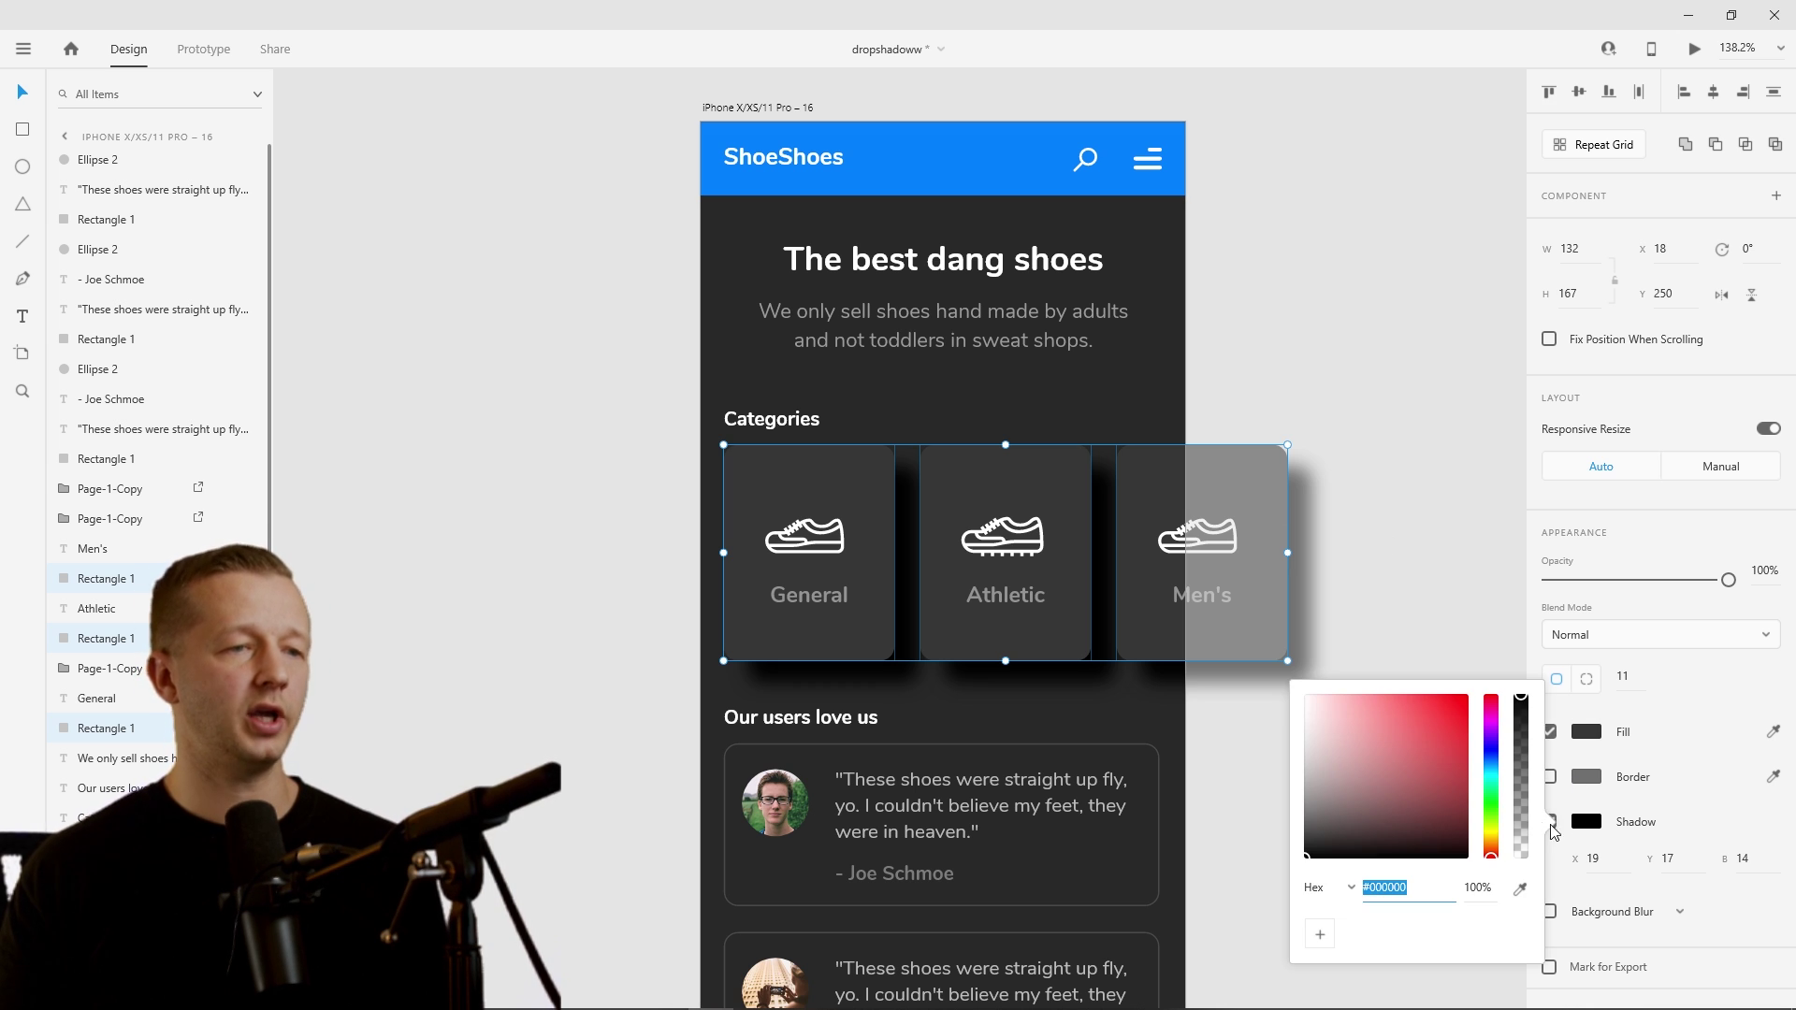
left_click_drag(1521, 704, 1526, 856)
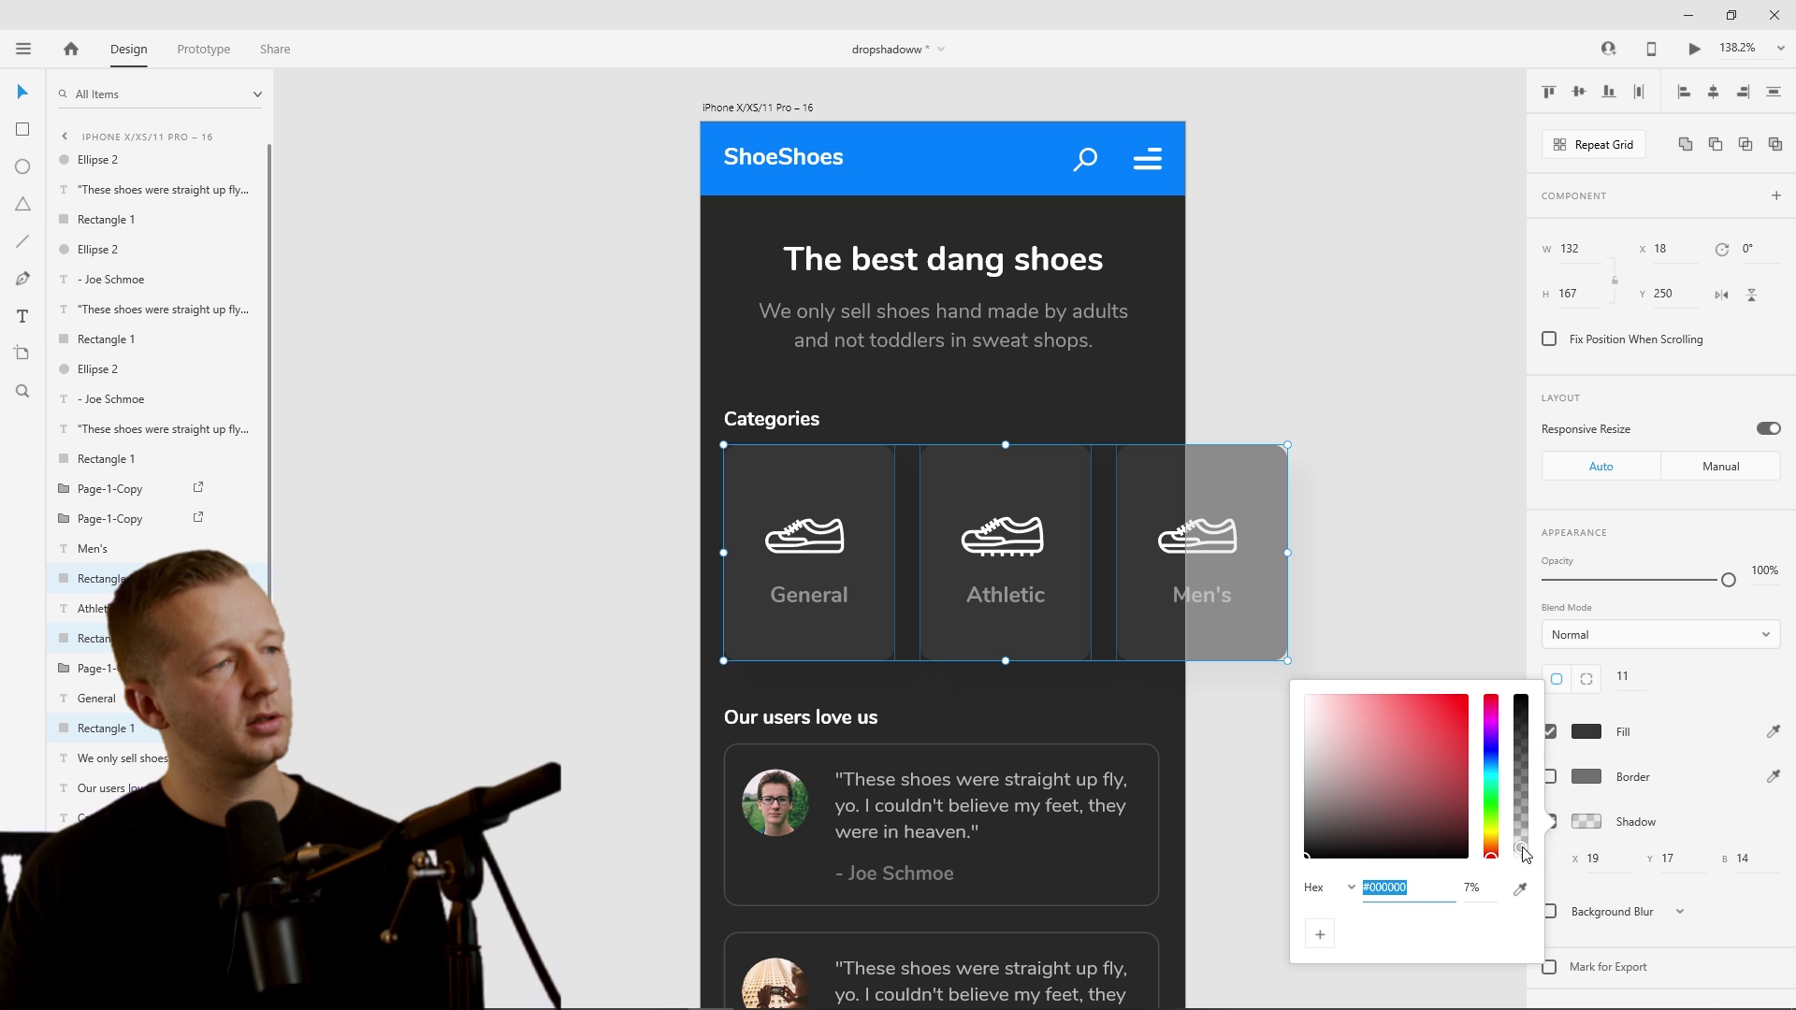
left_click(1403, 579)
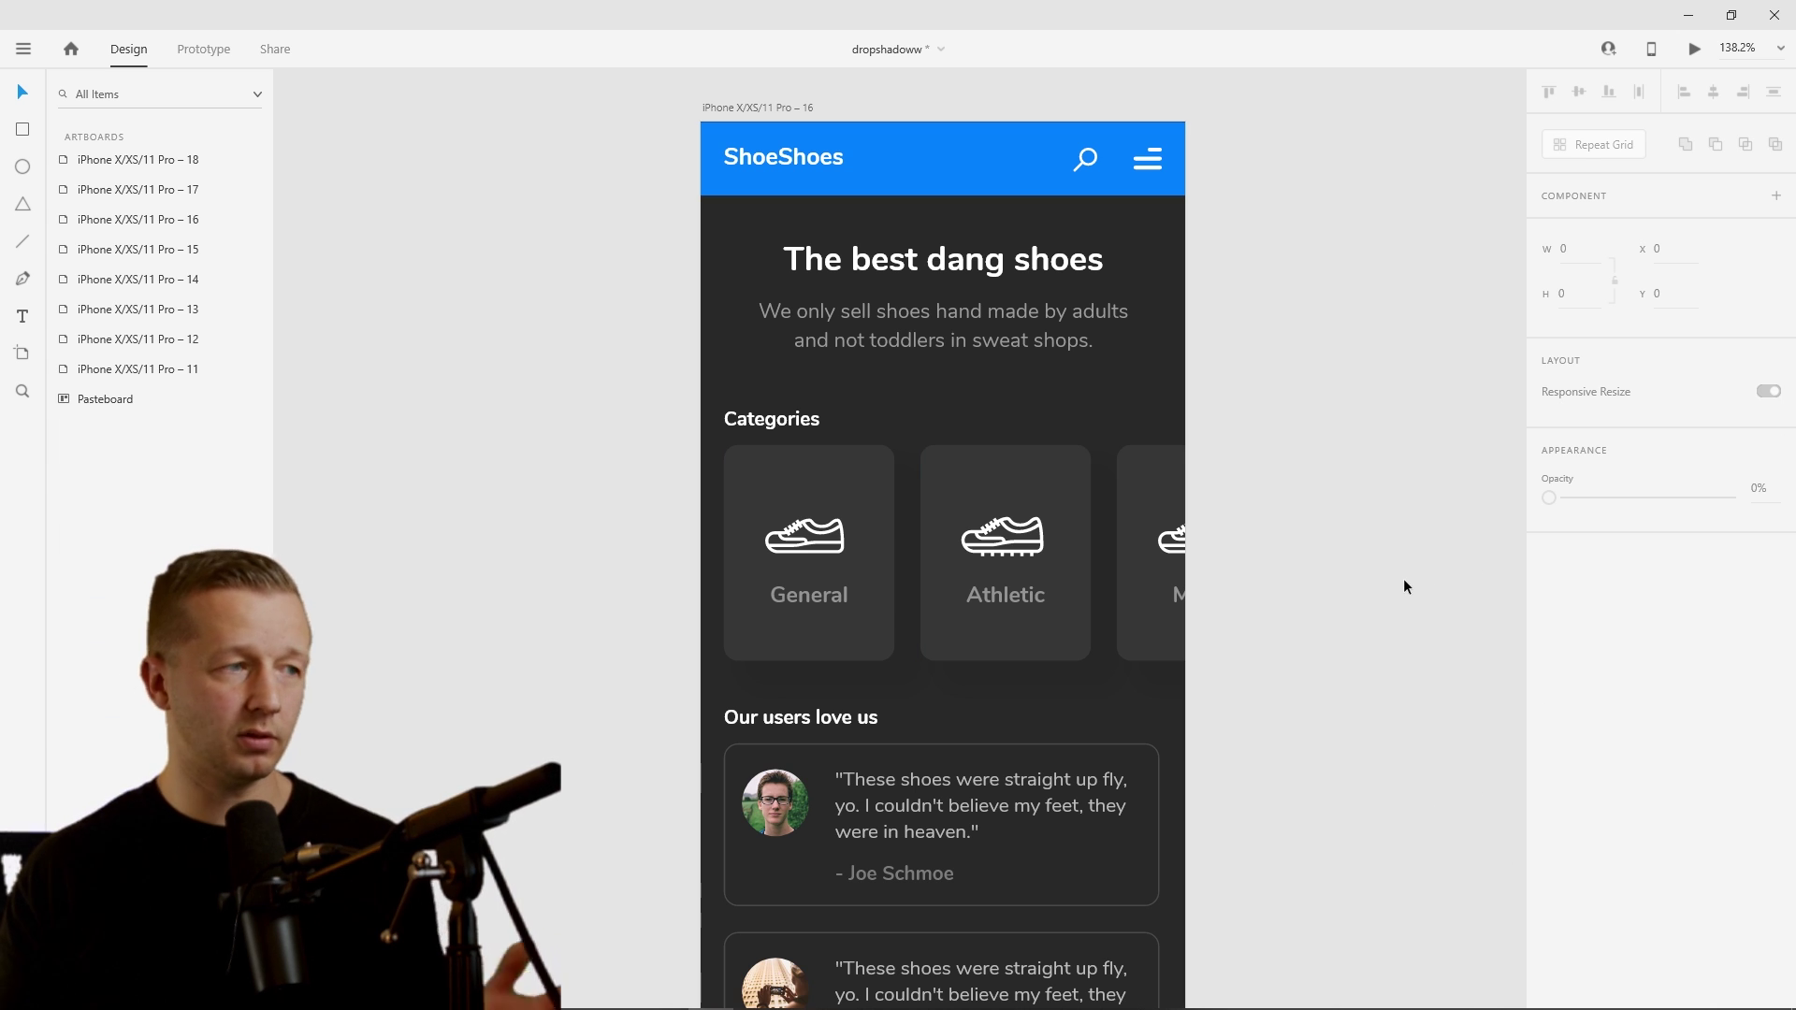
left_click(840, 500)
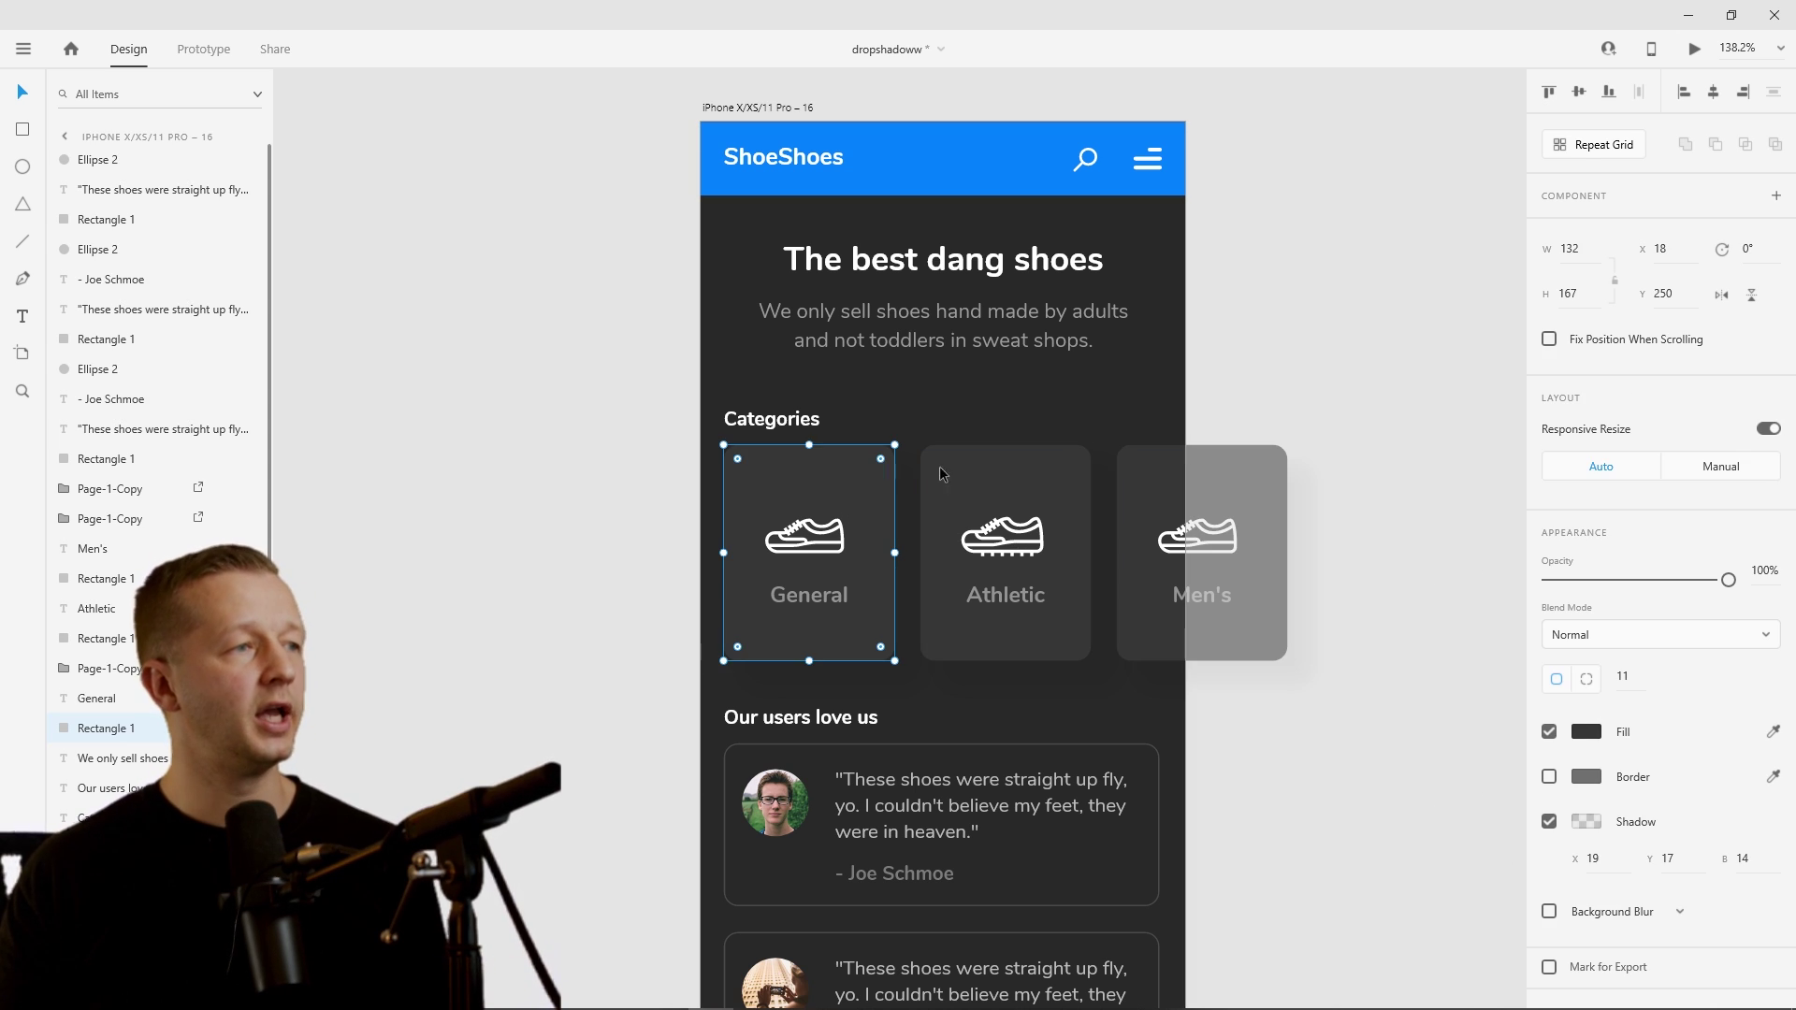
left_click(939, 465, "shift")
left_click(1149, 474, "shift")
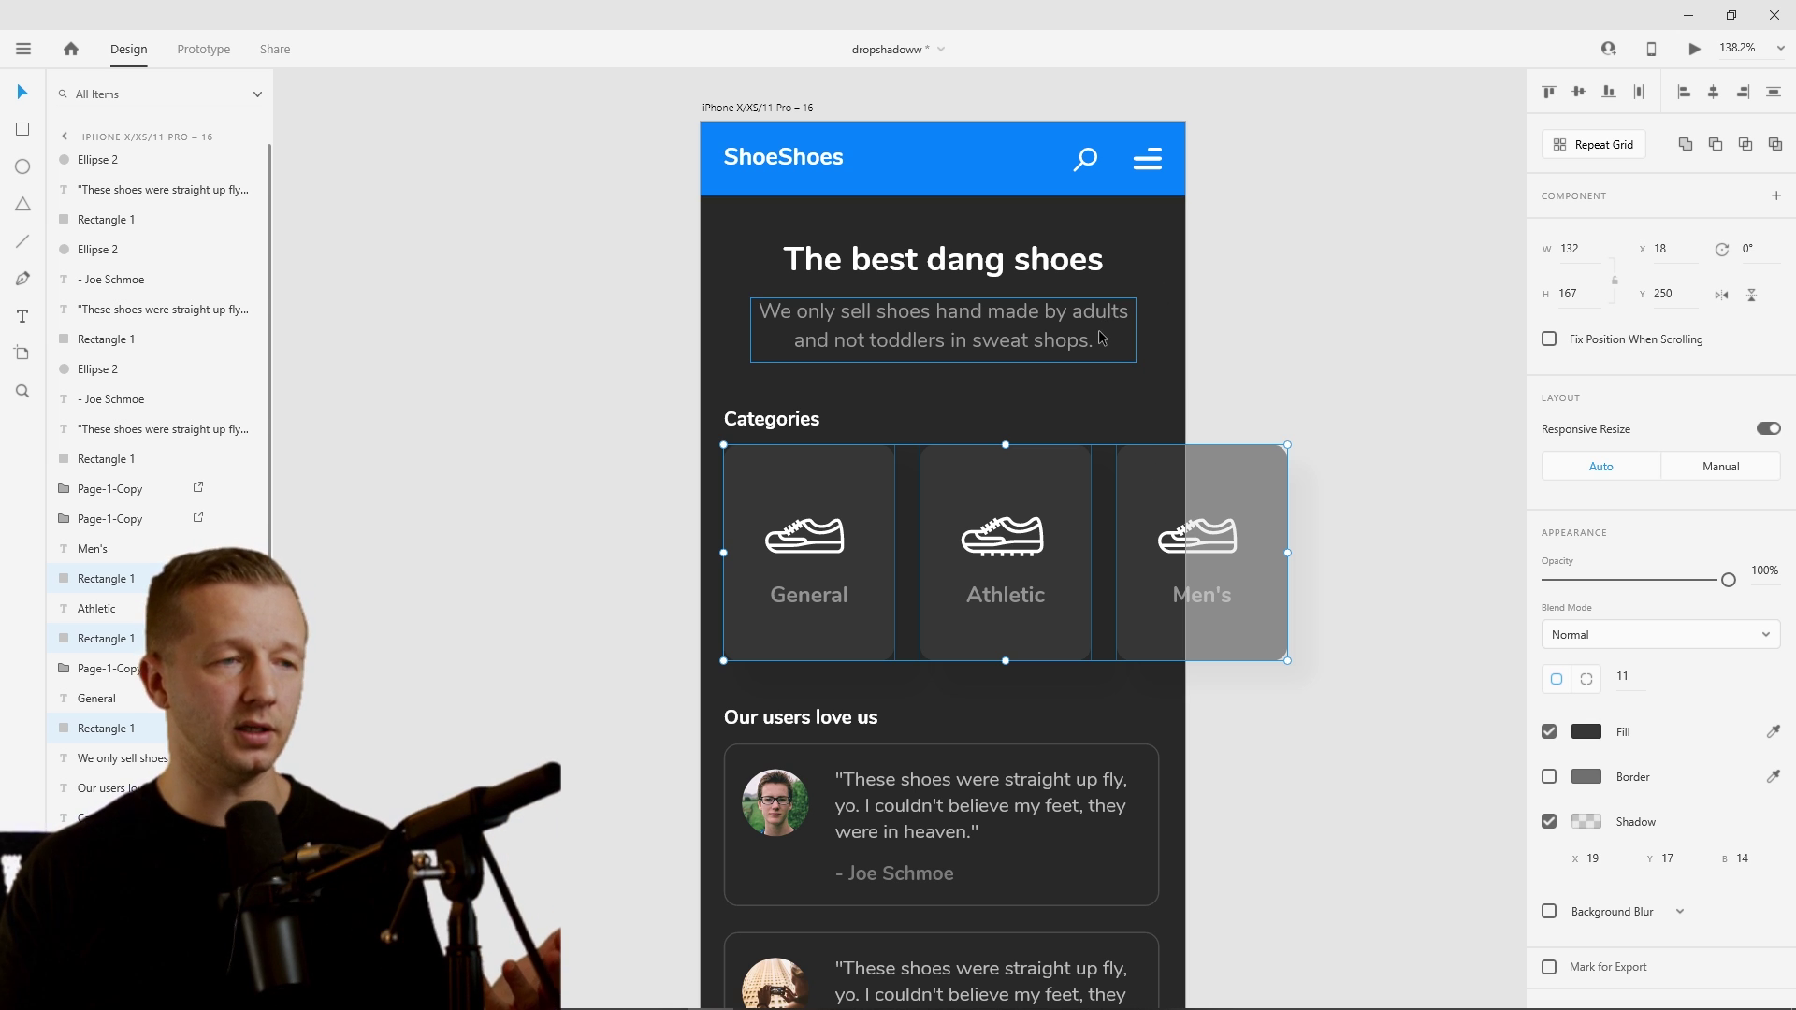
left_click(1263, 284)
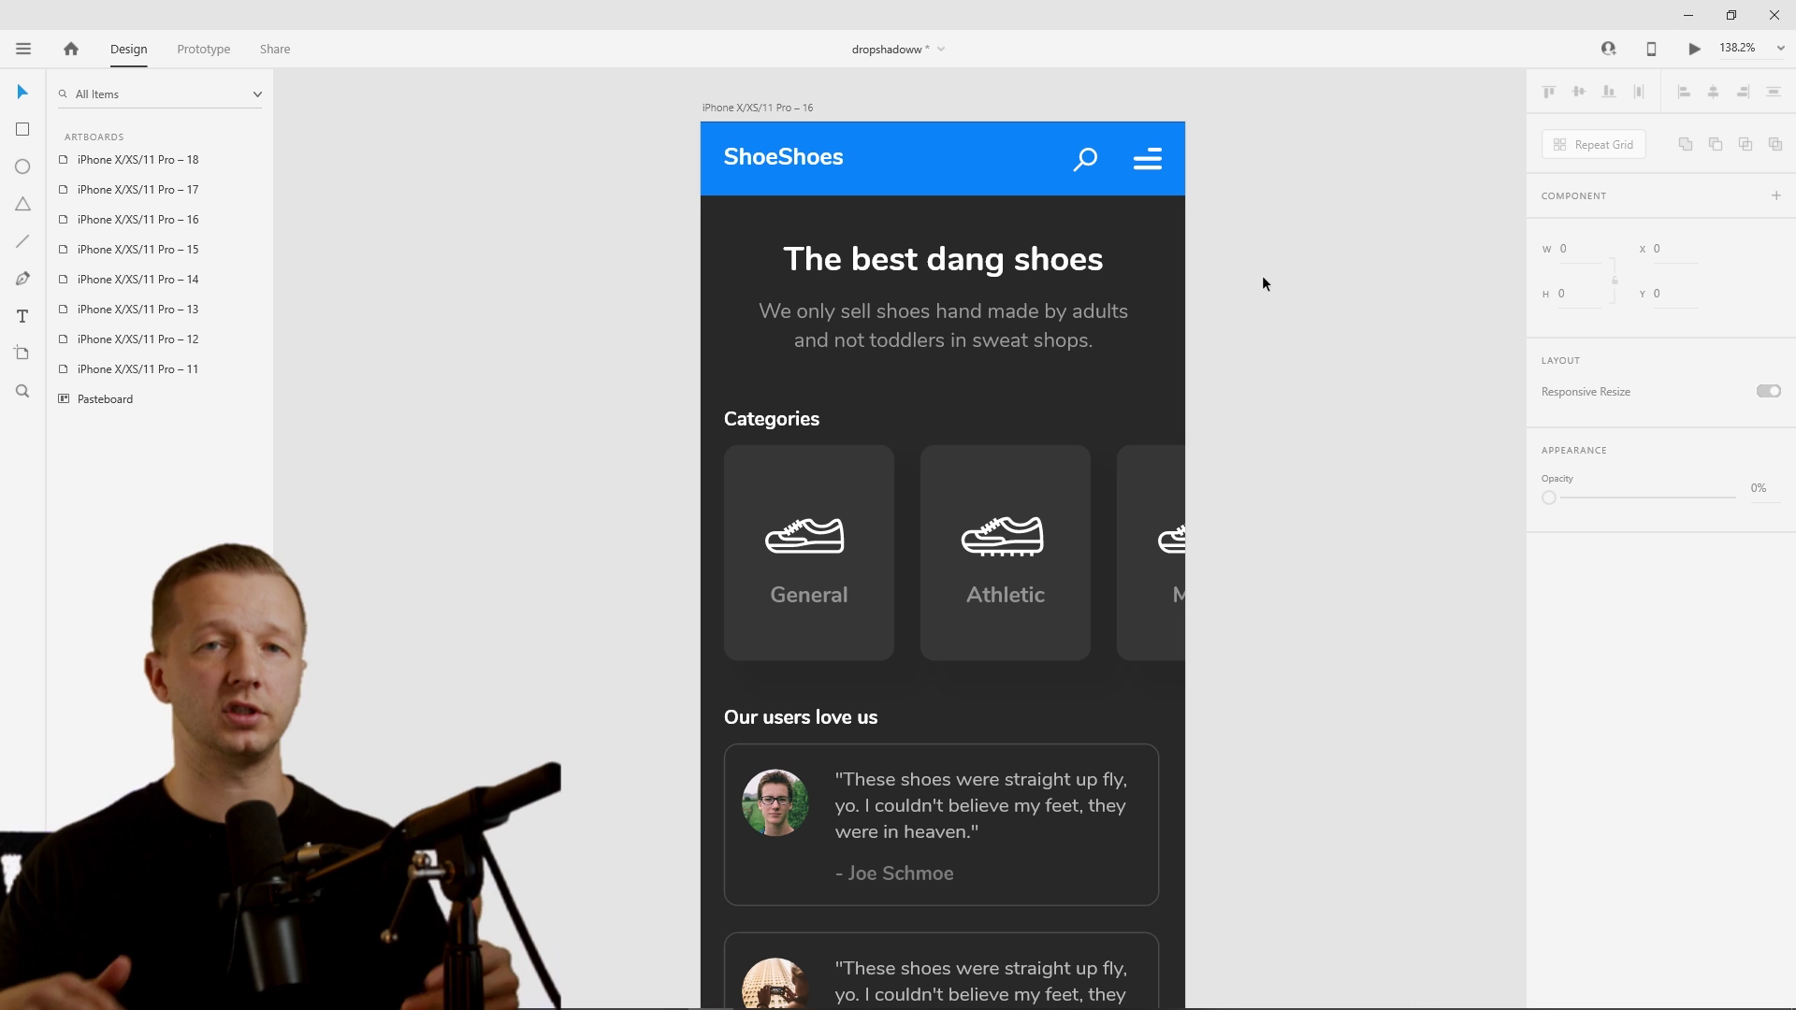
- Select the three dark category cards and try a bright red fill on them
left_click(809, 487)
left_click(995, 479, "shift")
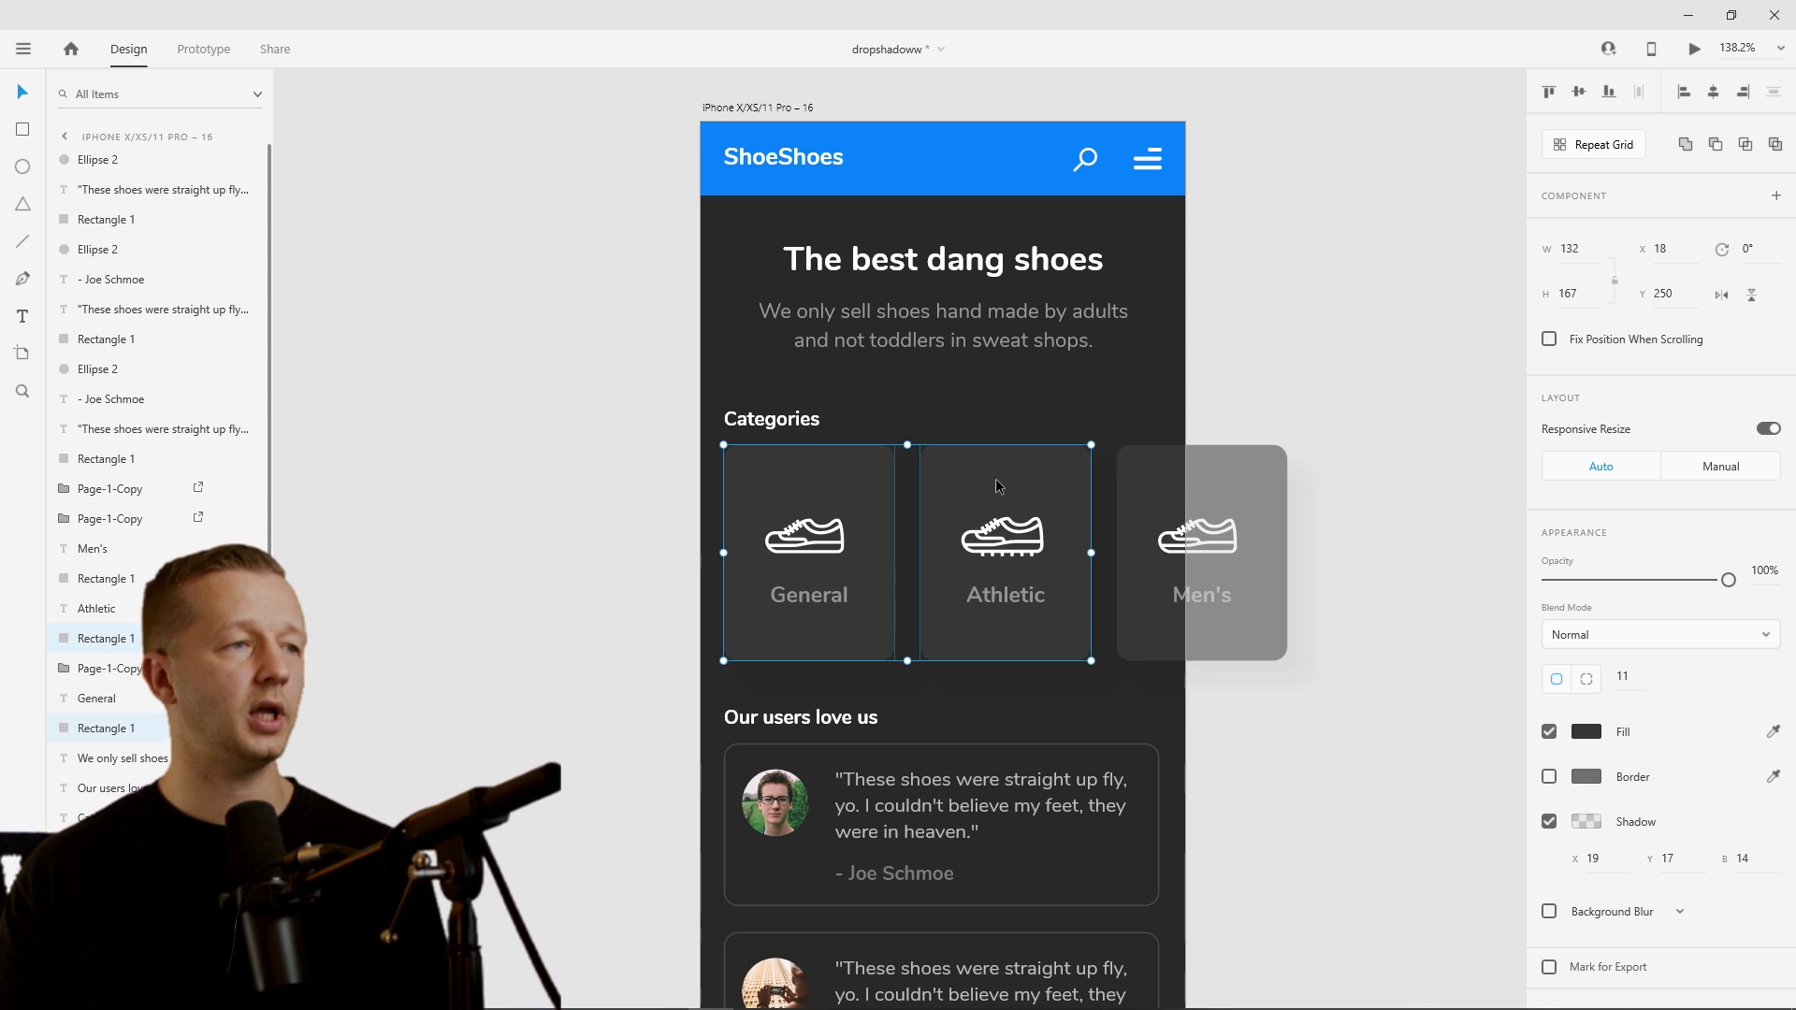
left_click(1131, 466, "shift")
left_click(1590, 735)
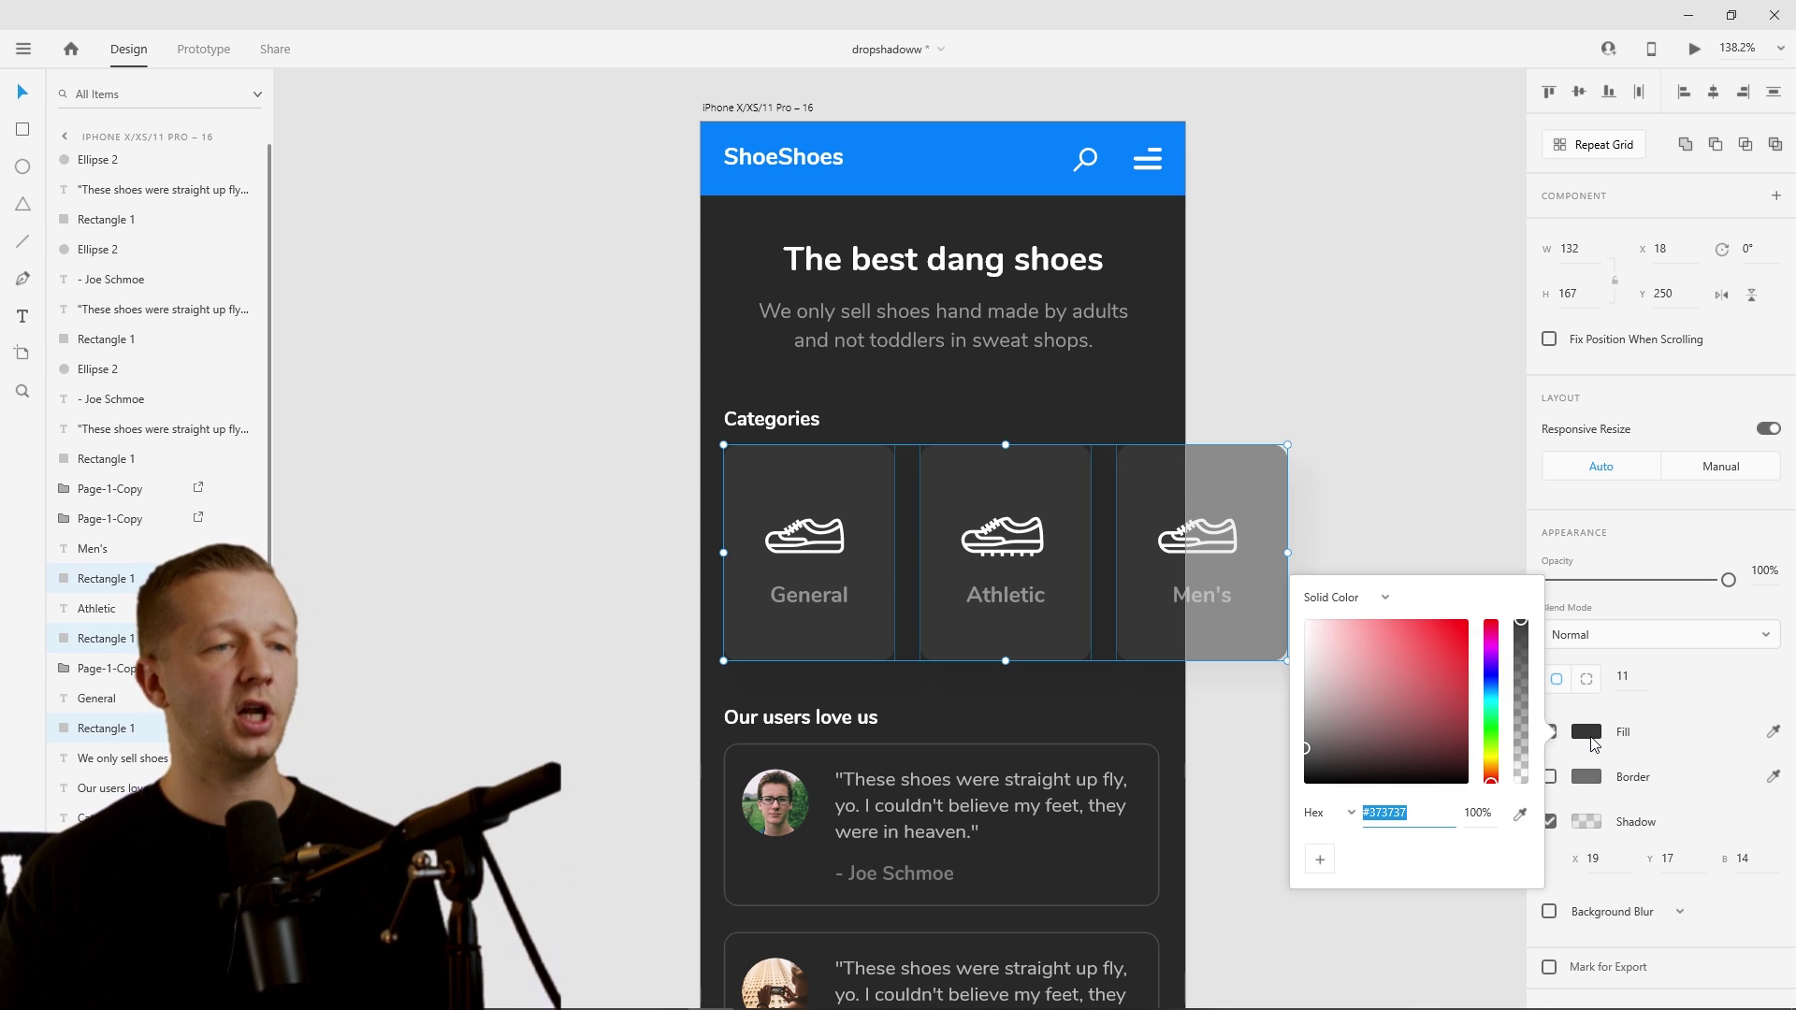
left_click_drag(1409, 717, 1466, 622)
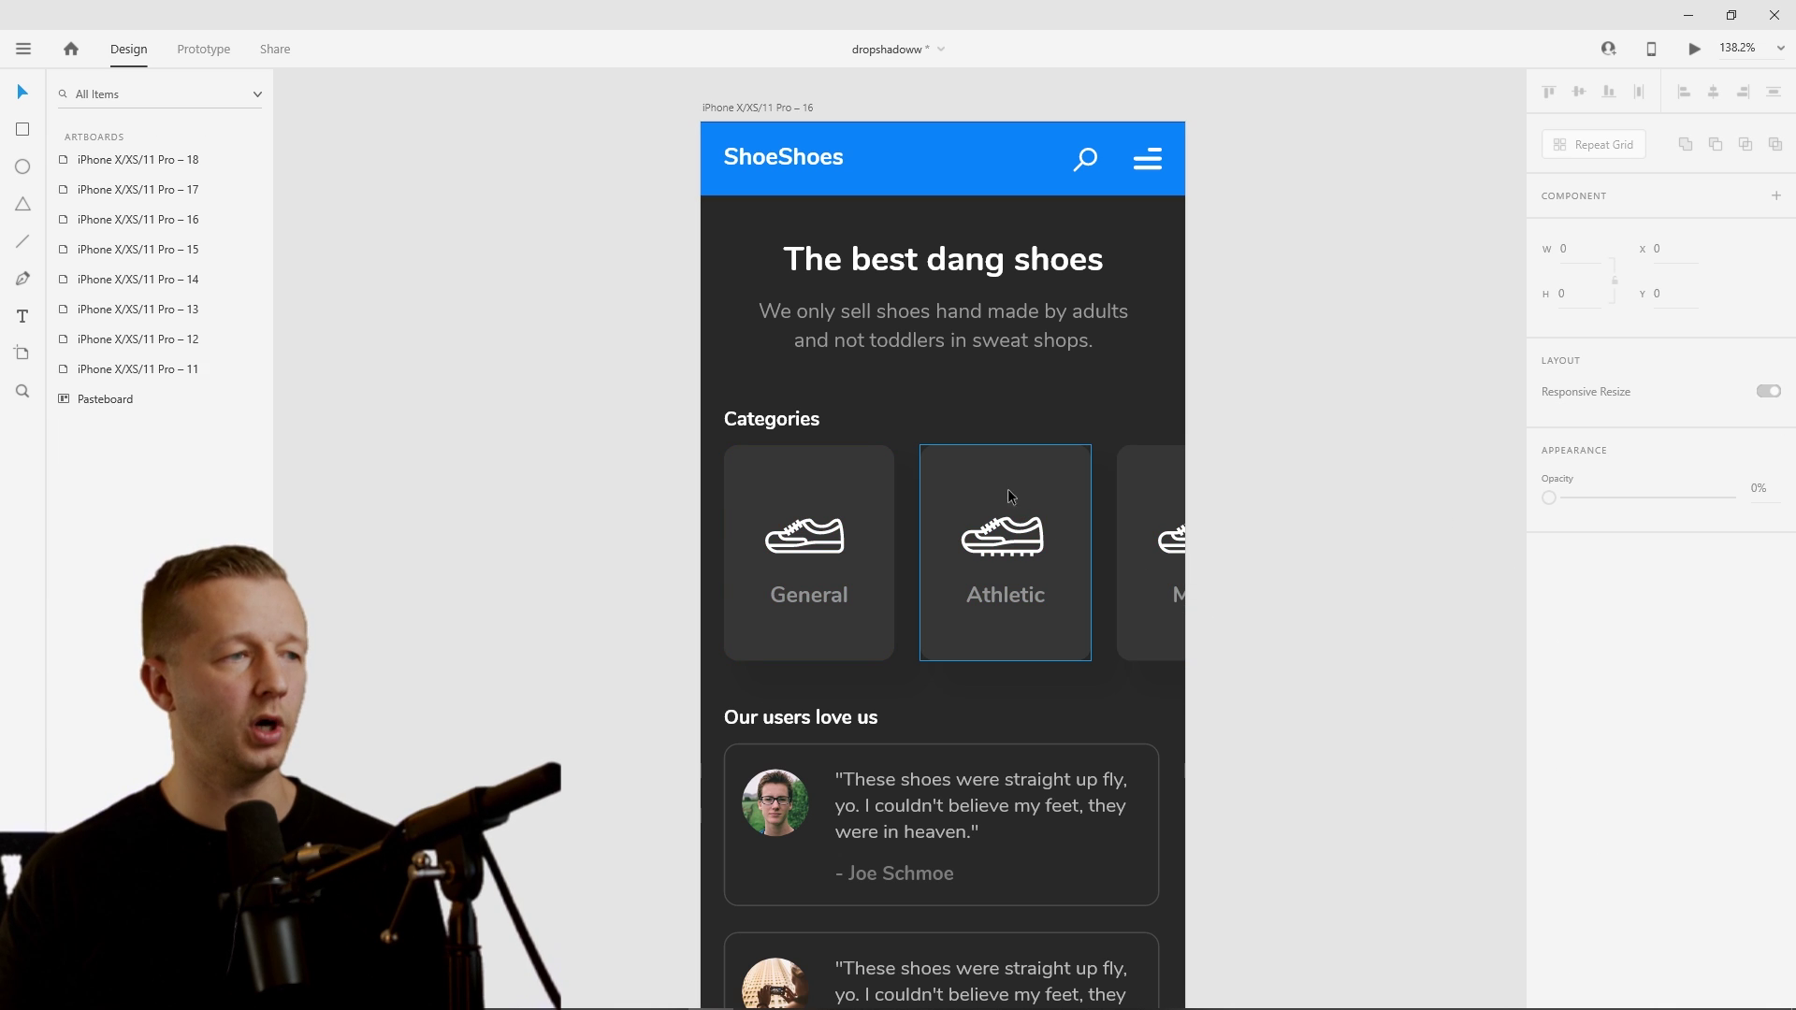
- Try red and purple shadow colours, then set the shadow to black #000000 at 10%
left_click(1008, 494)
left_click(1151, 477, "shift")
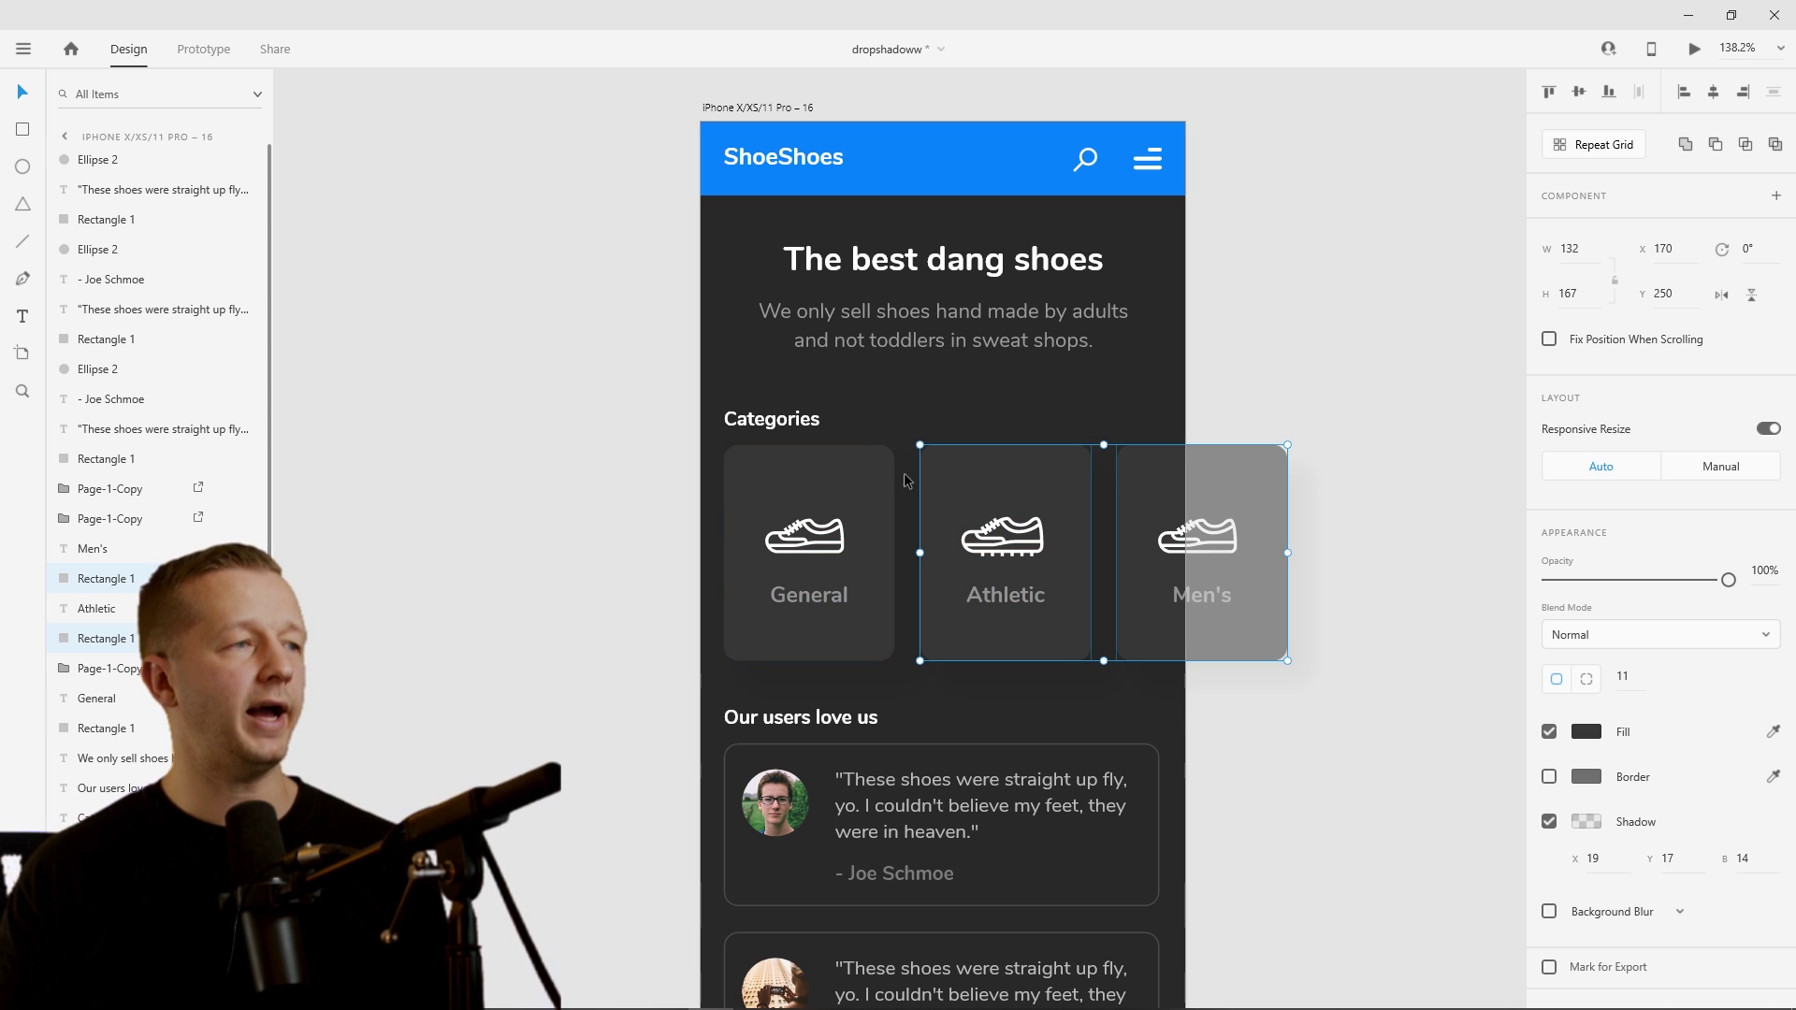
left_click(861, 477, "shift")
left_click(1580, 823)
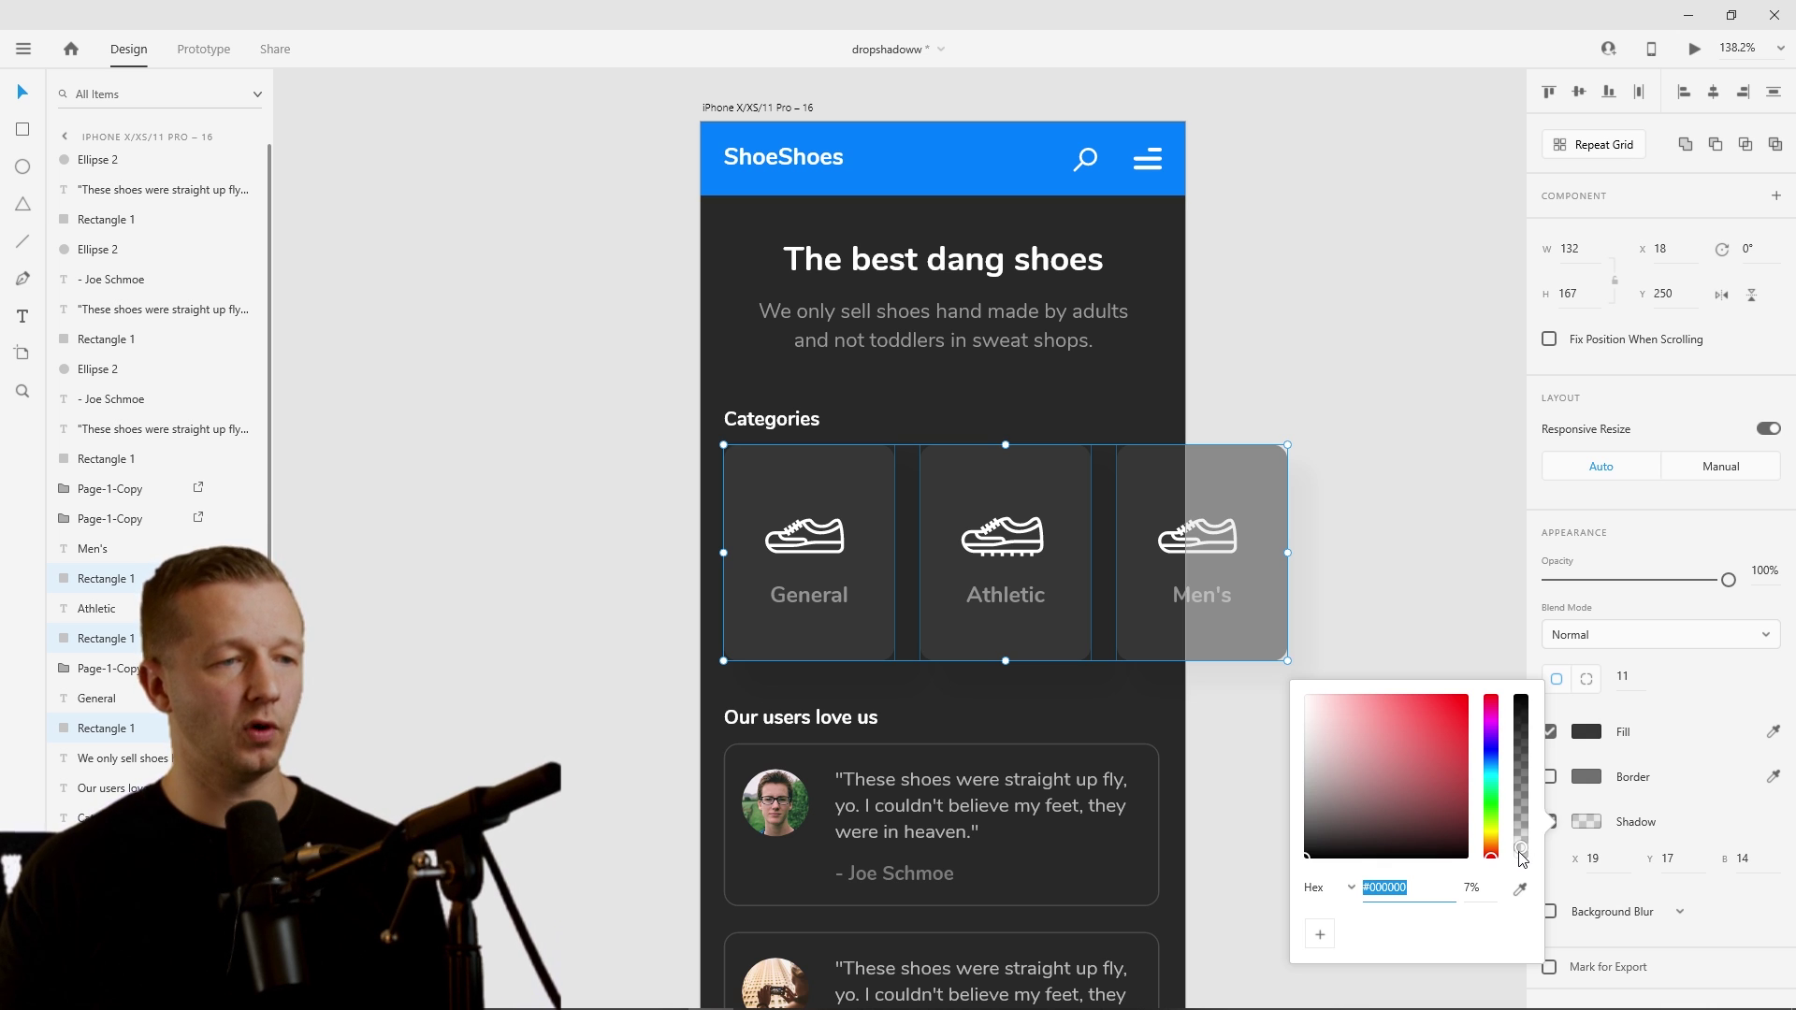
left_click_drag(1431, 853, 1495, 701)
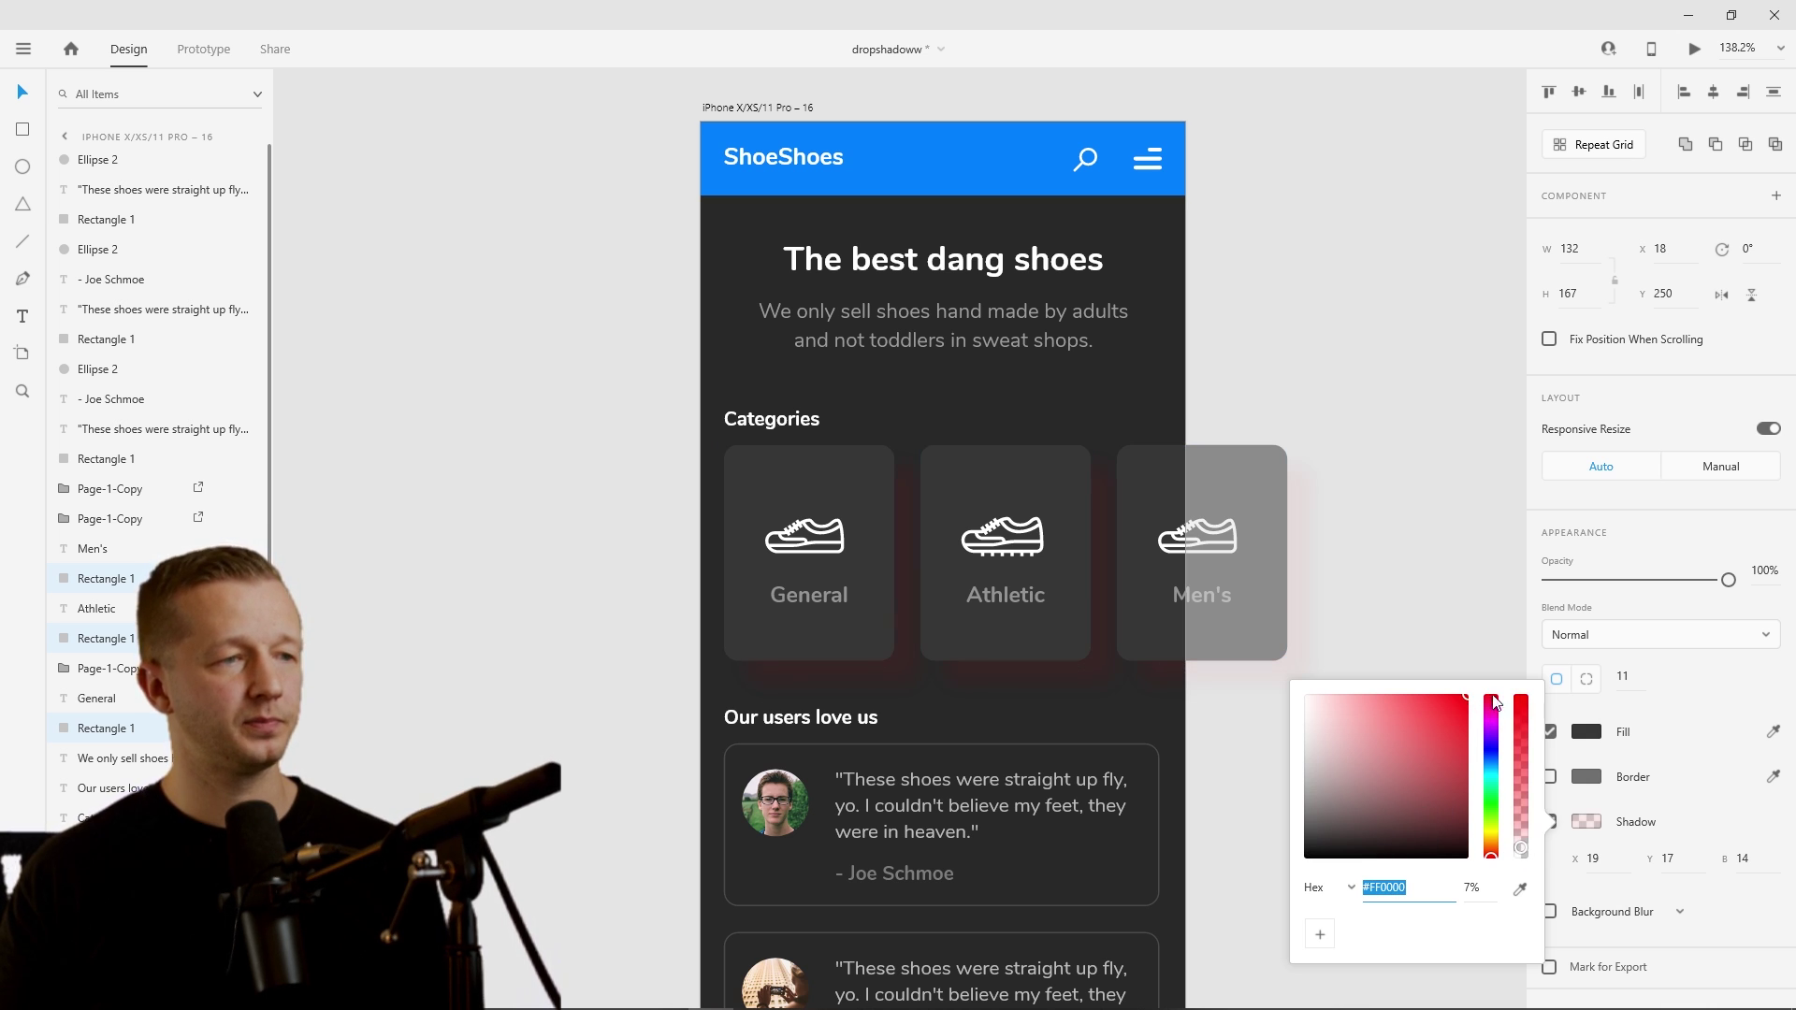
left_click_drag(1522, 849, 1526, 841)
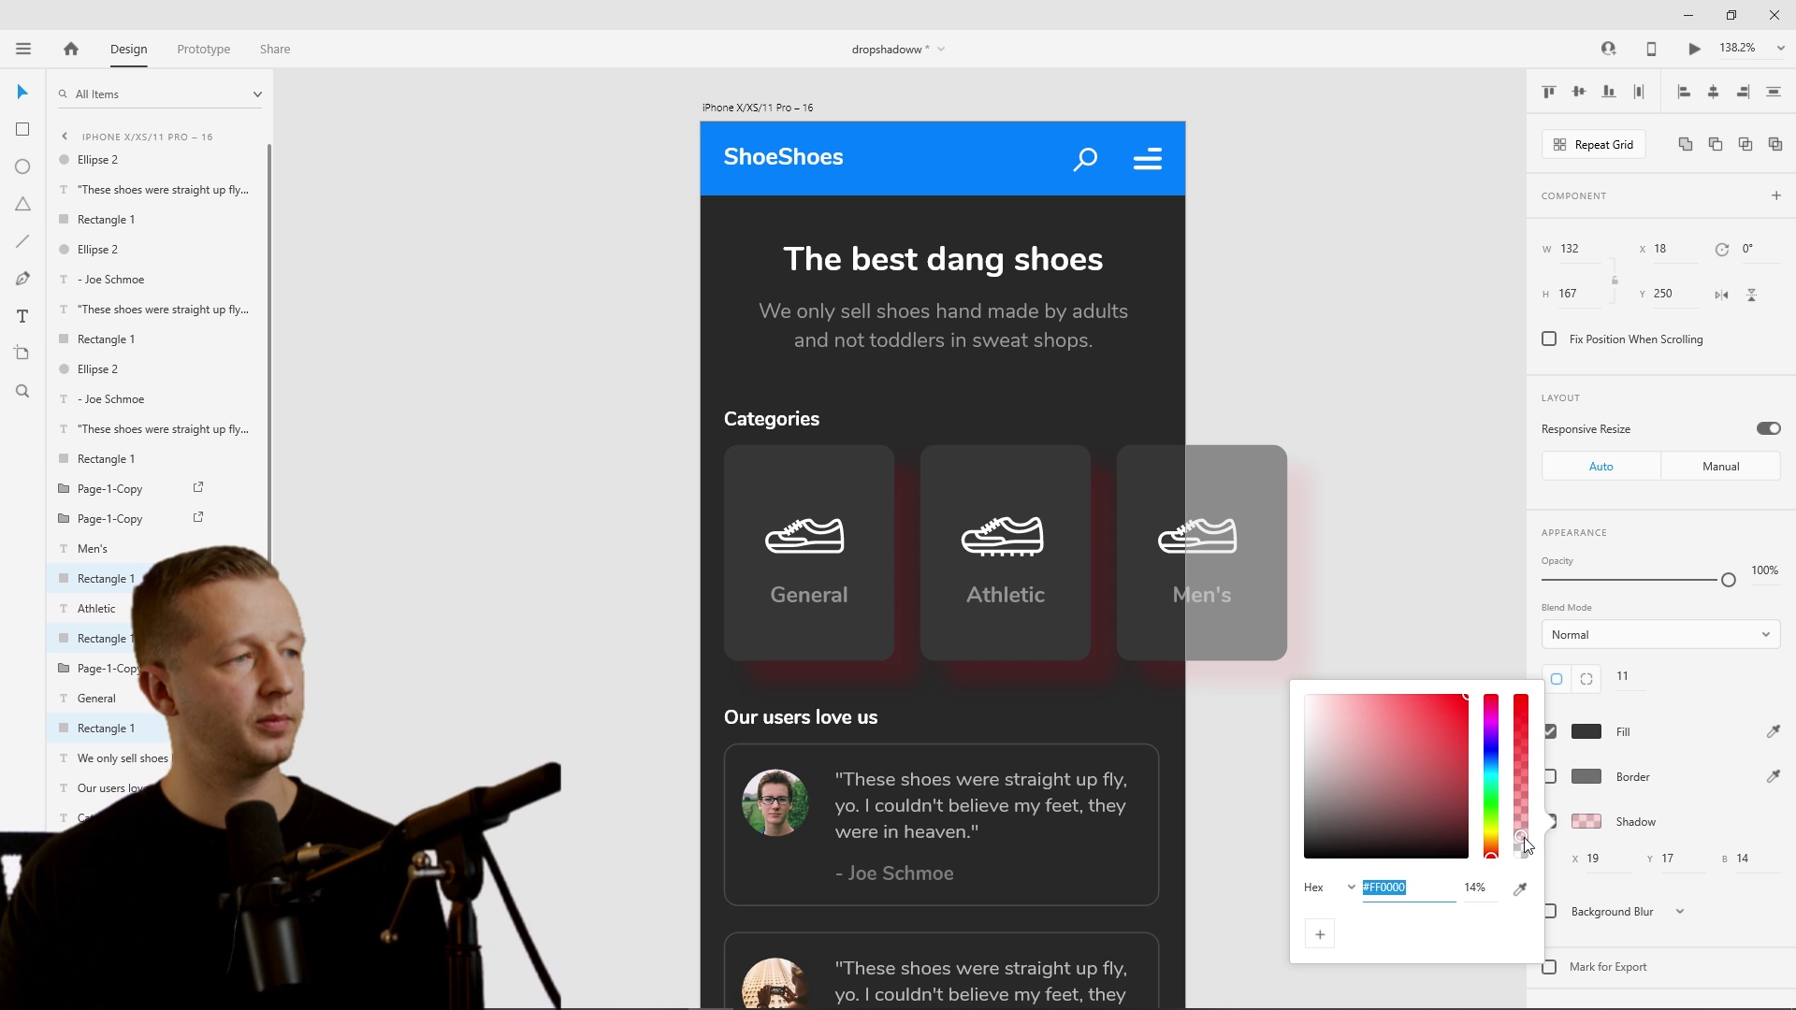
mouse_move(1491, 703)
left_mouse_down()
mouse_move(1487, 760)
mouse_move(1514, 806)
mouse_move(1504, 862)
left_mouse_up()
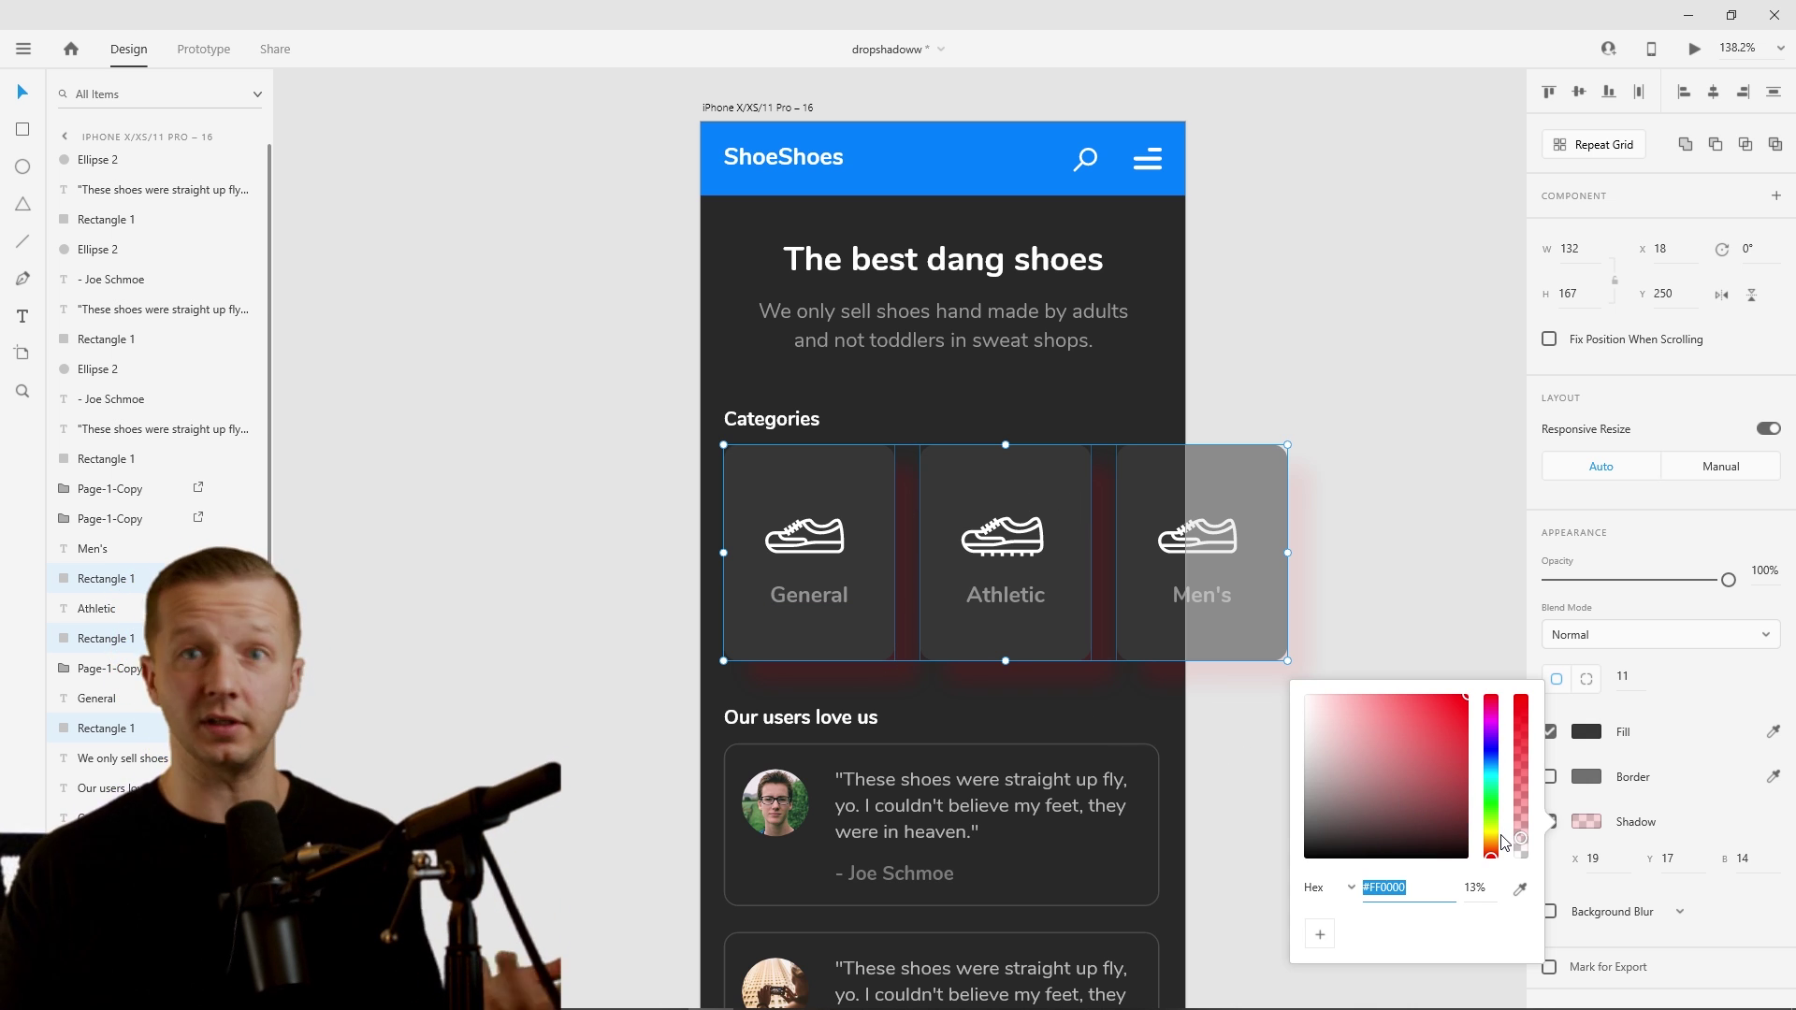
left_click(1411, 853)
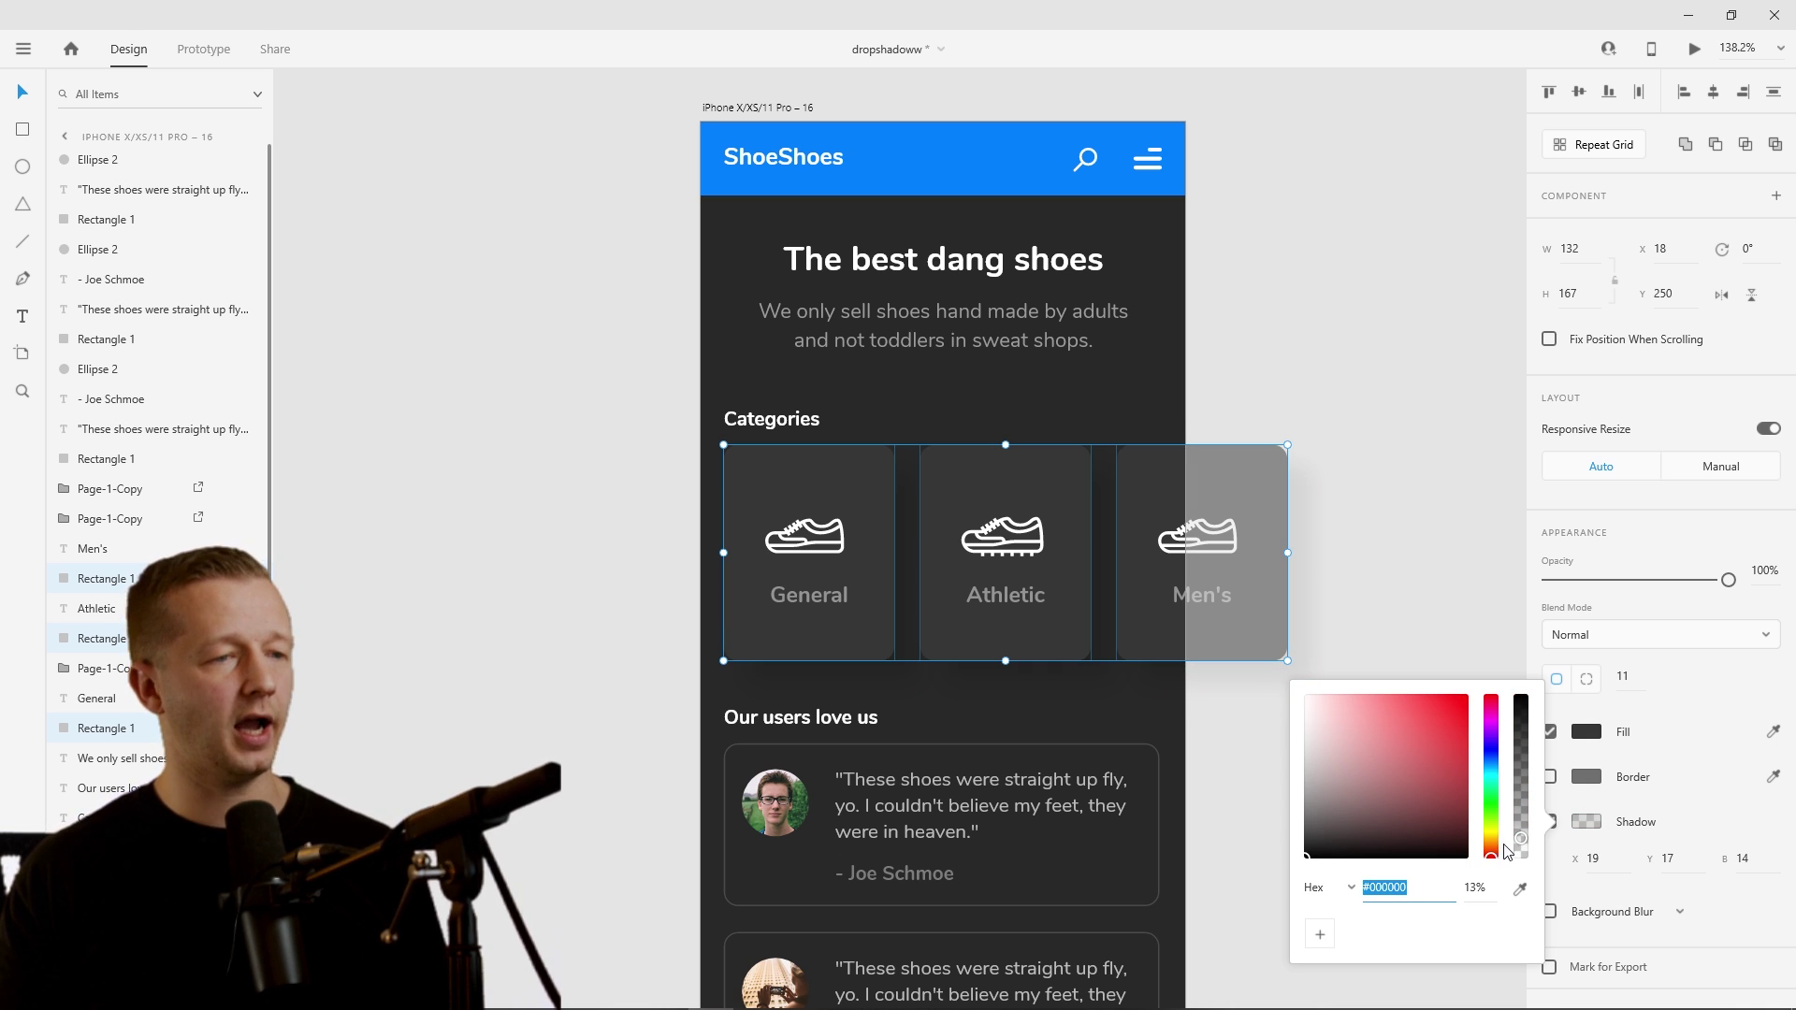
left_click_drag(1521, 839, 1521, 847)
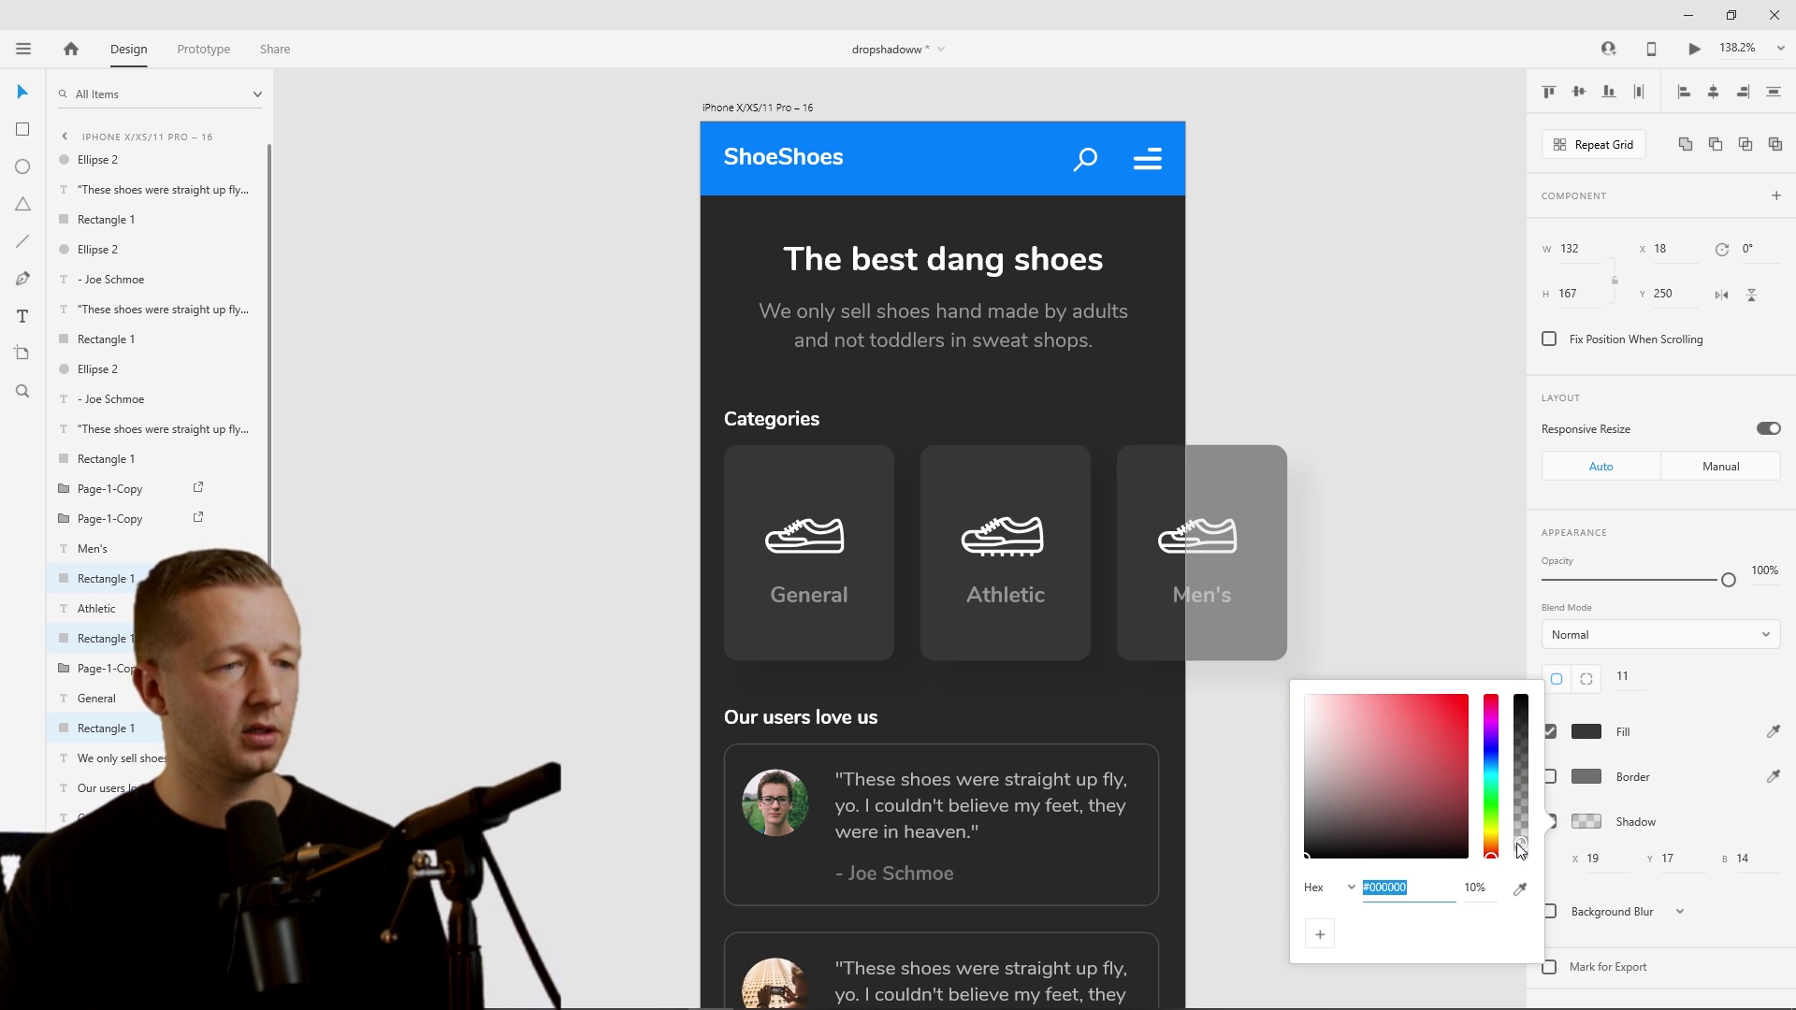
- Move the view across to the blue – 17 mockup artboard
left_click(1340, 532)
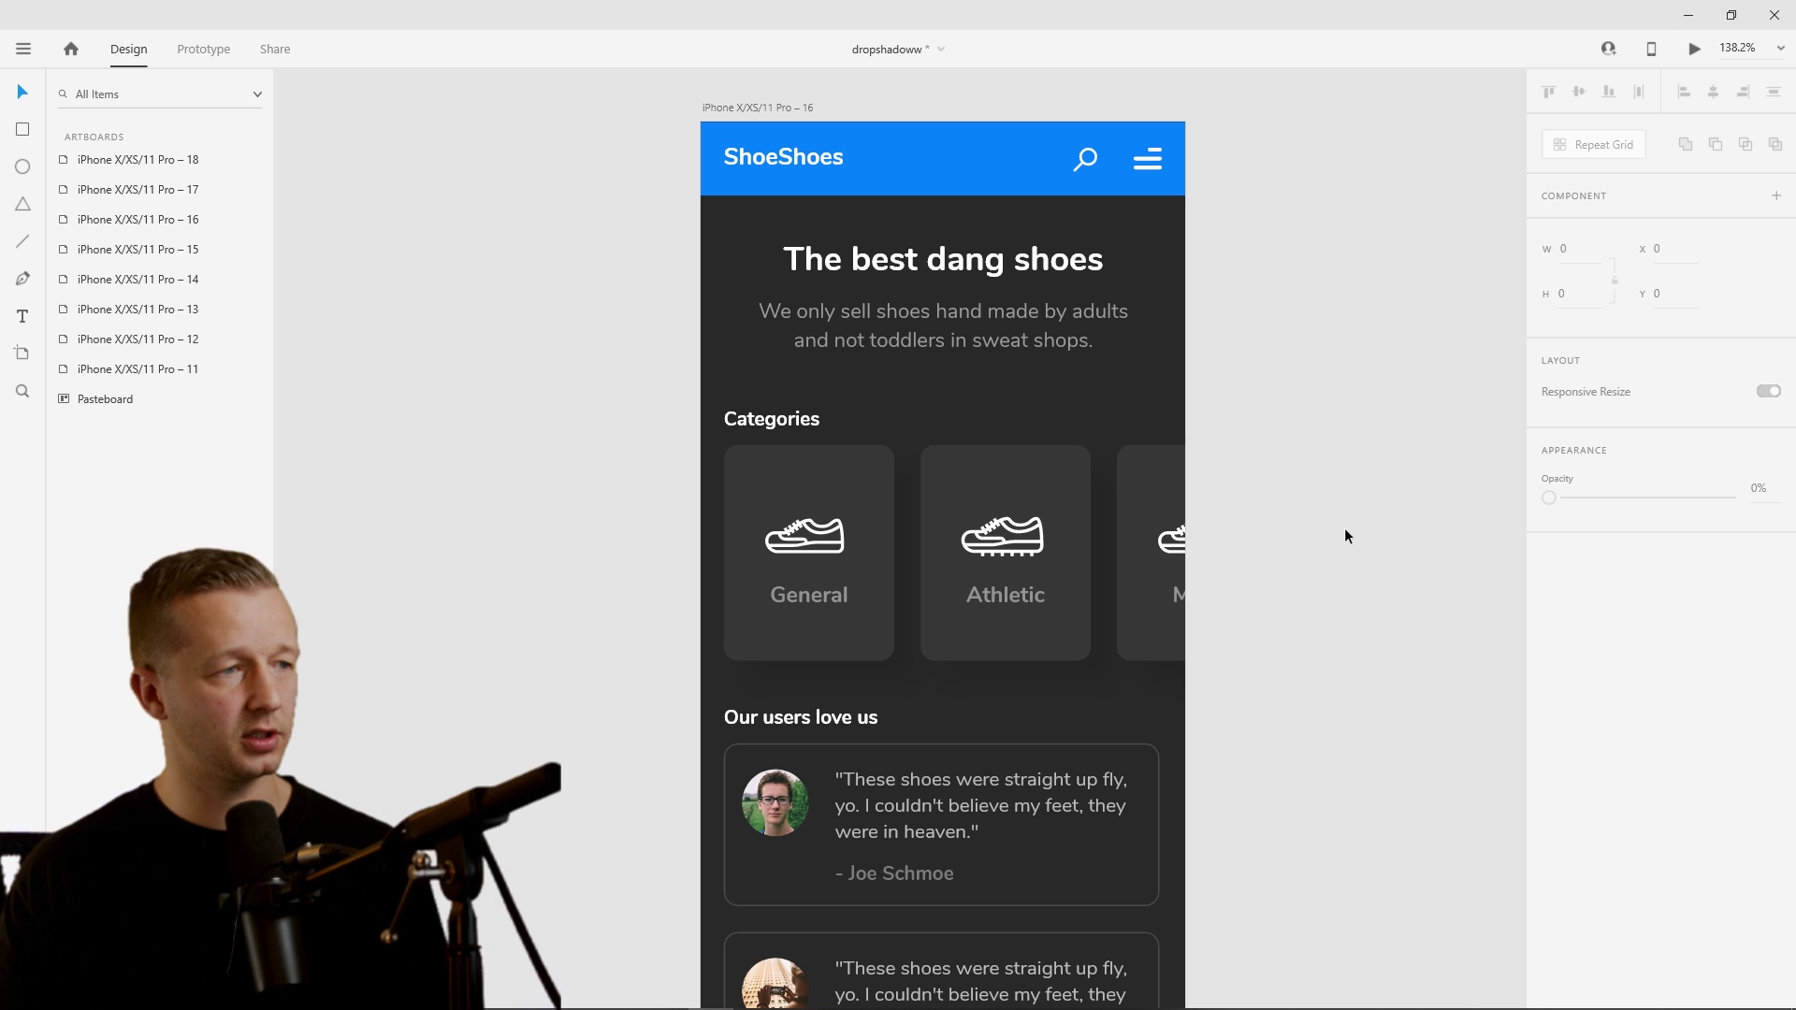
scroll(1331, 629, "down", 1)
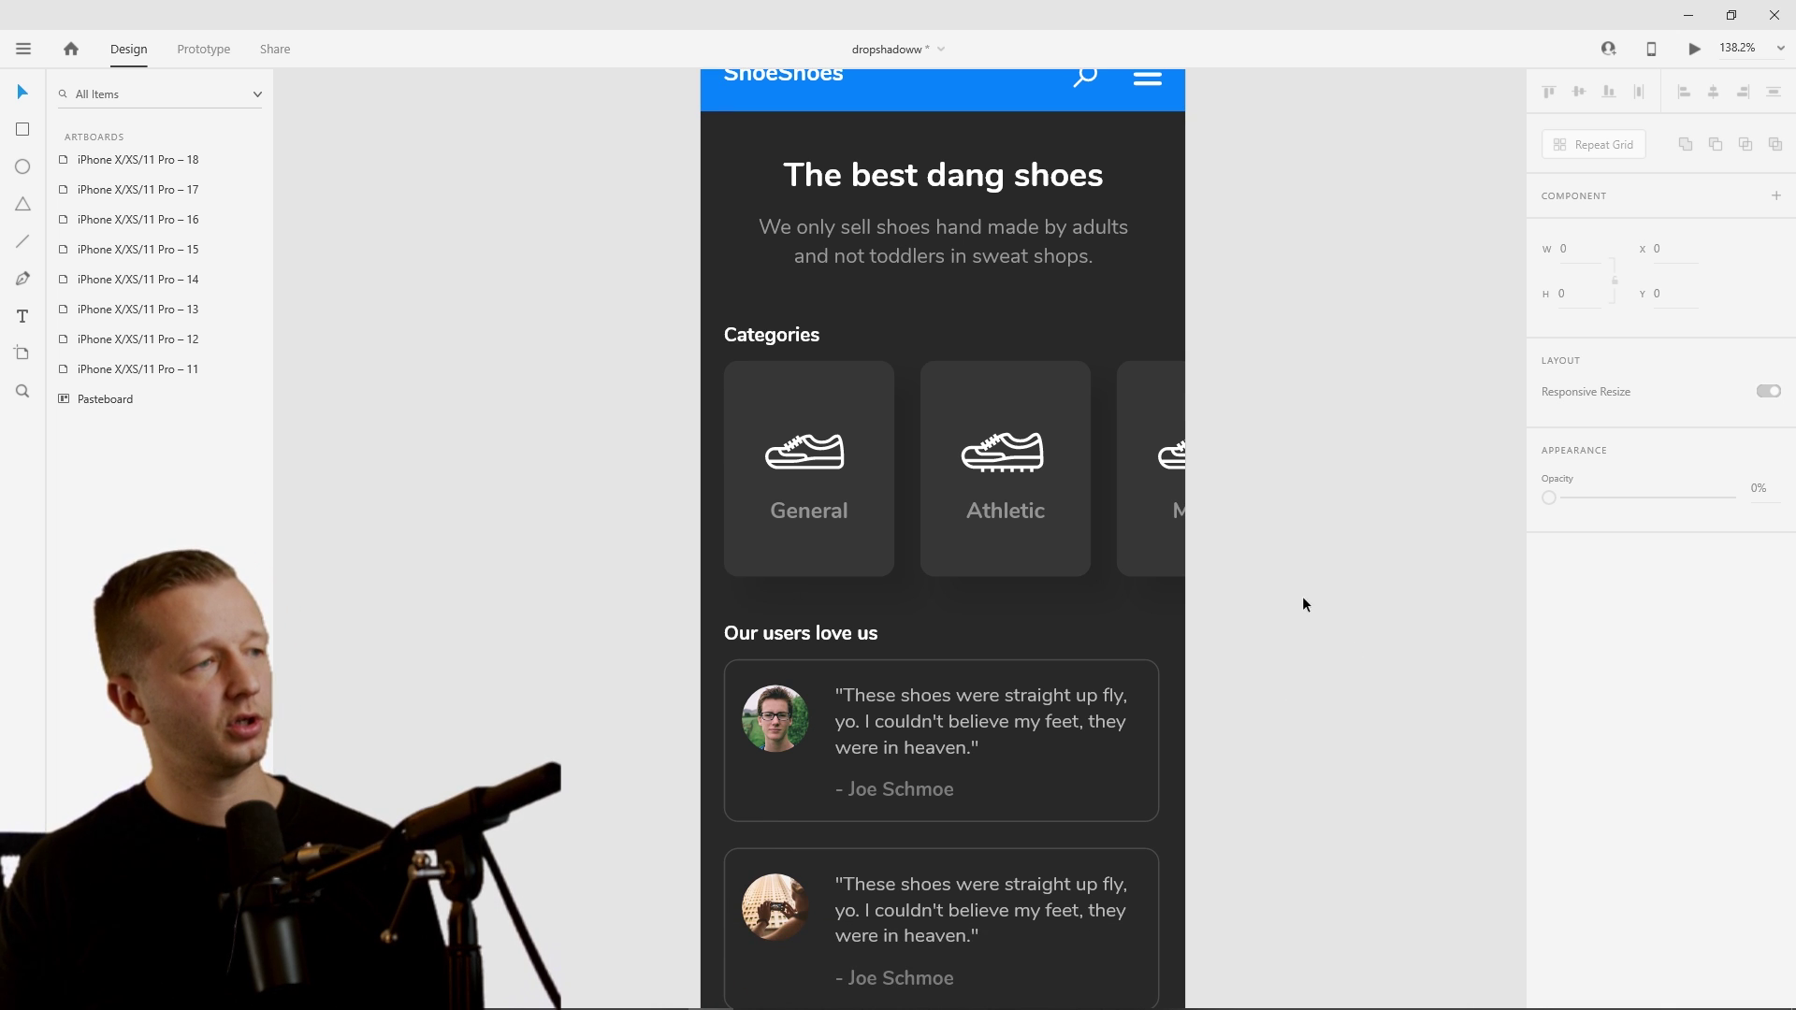
scroll(1310, 561, "down", 5)
left_click_drag(1278, 614, 526, 576)
scroll(828, 577, "left", 5)
scroll(742, 586, "up", 5)
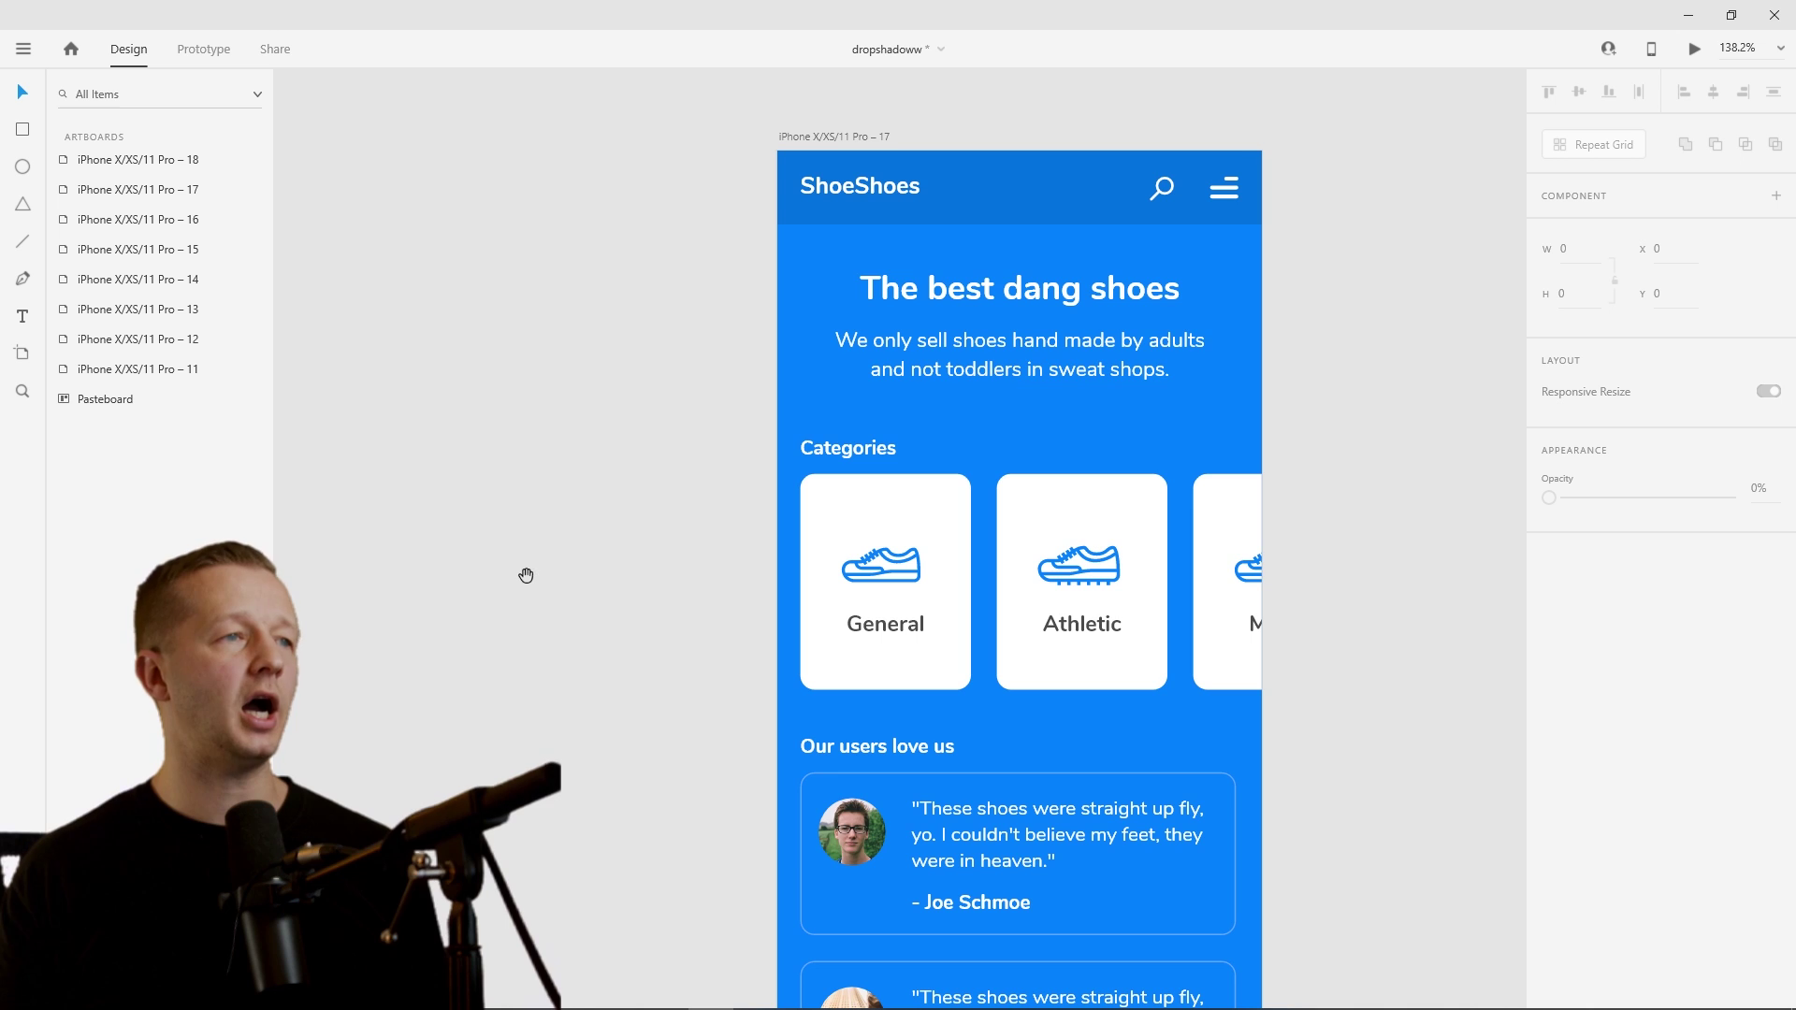
scroll(632, 508, "down", 2)
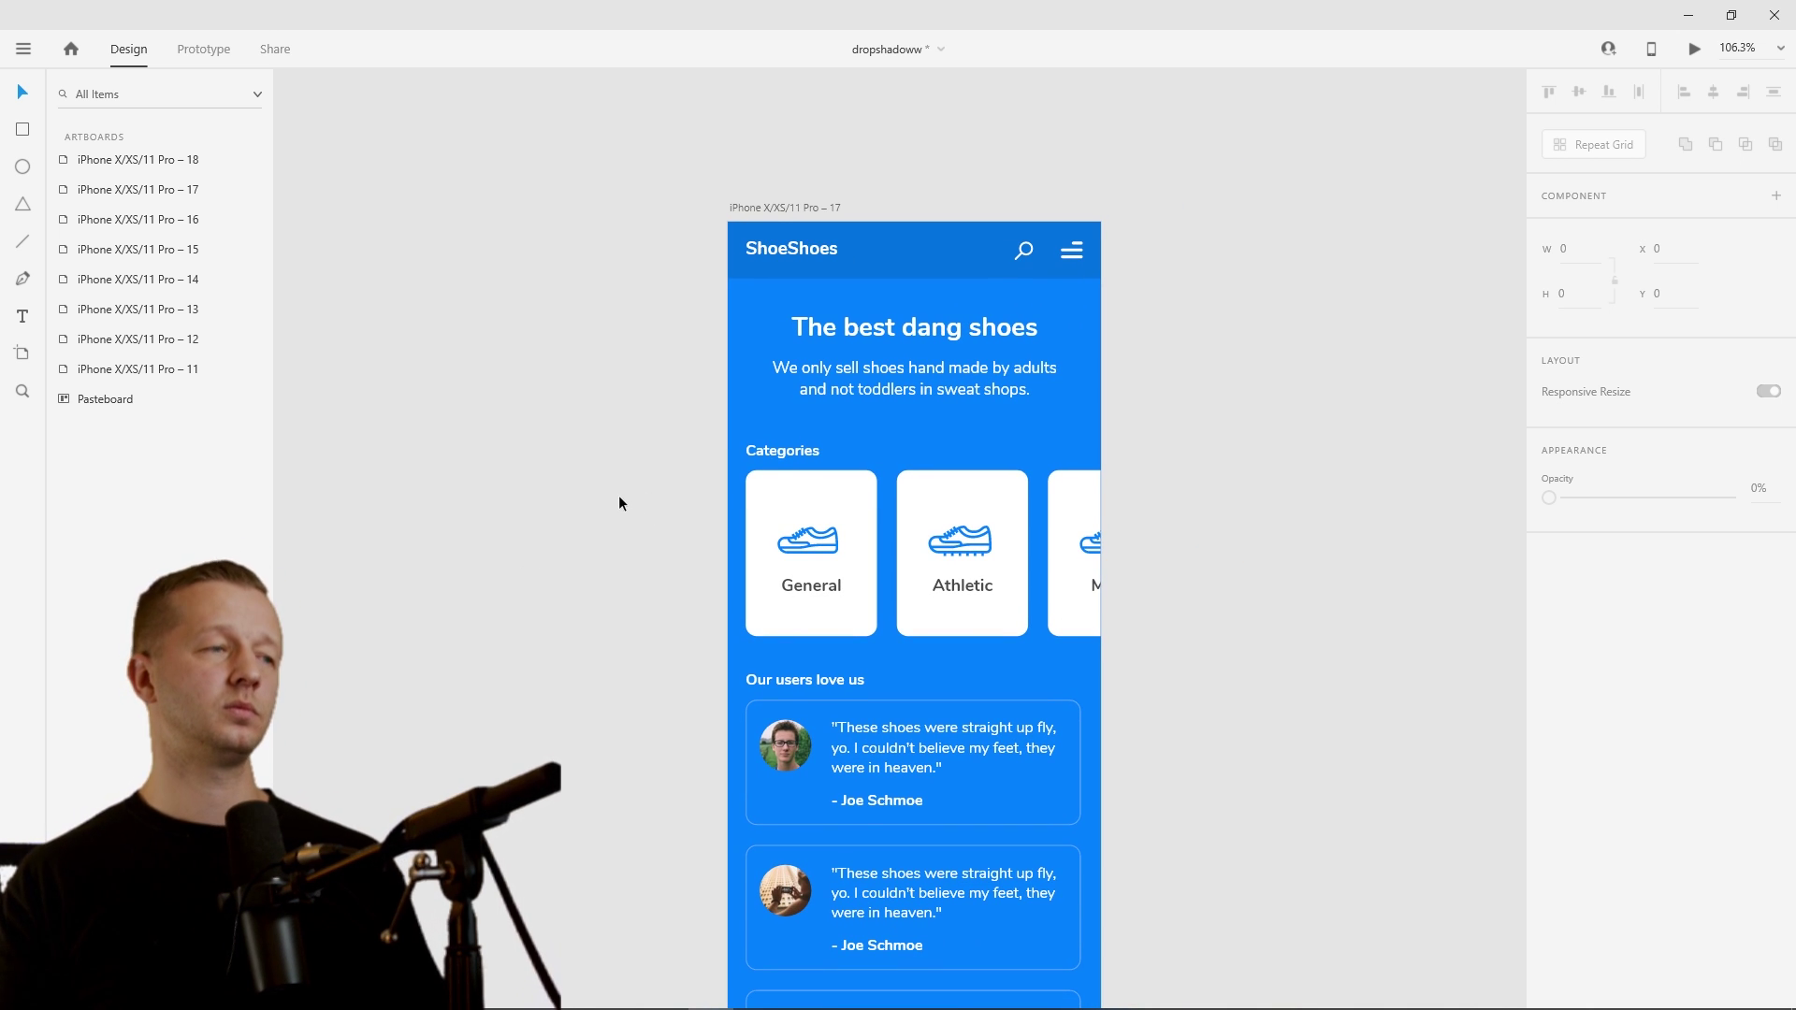
- Remove the blur from the three category cards' shadow, setting B to 0
left_click(855, 485)
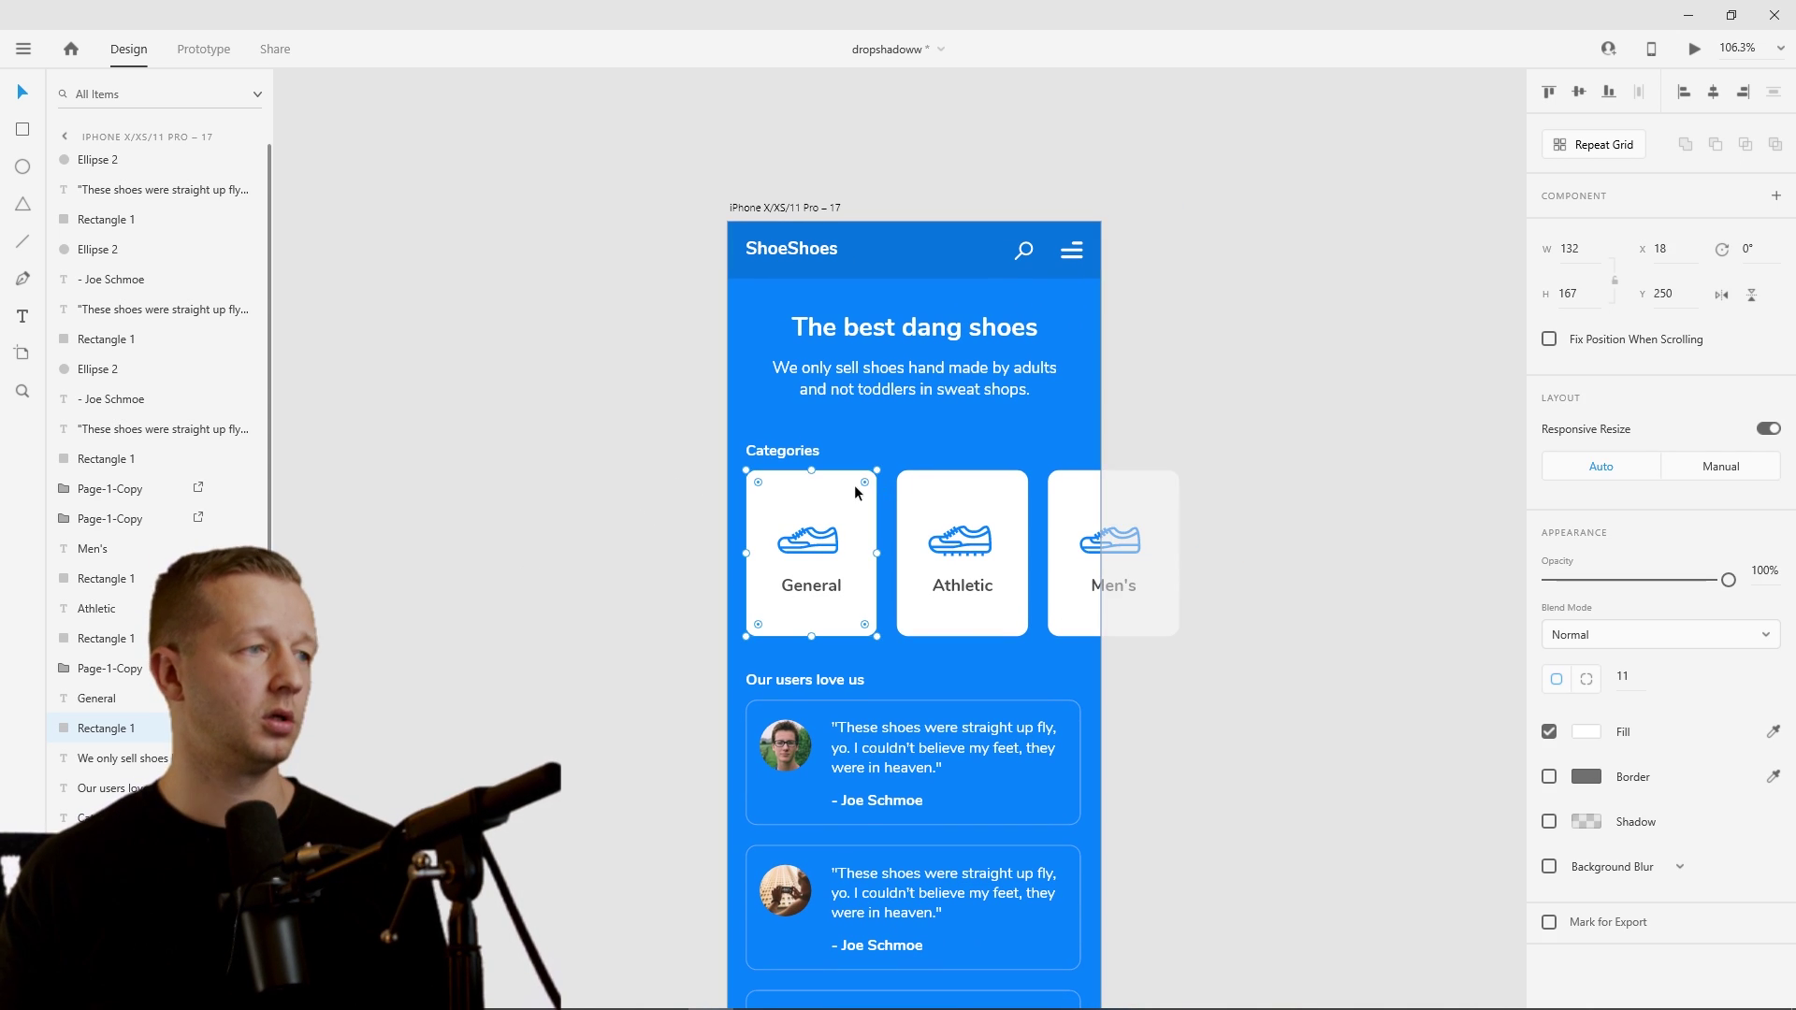
left_click(1013, 502, "shift")
left_click(1059, 492, "shift")
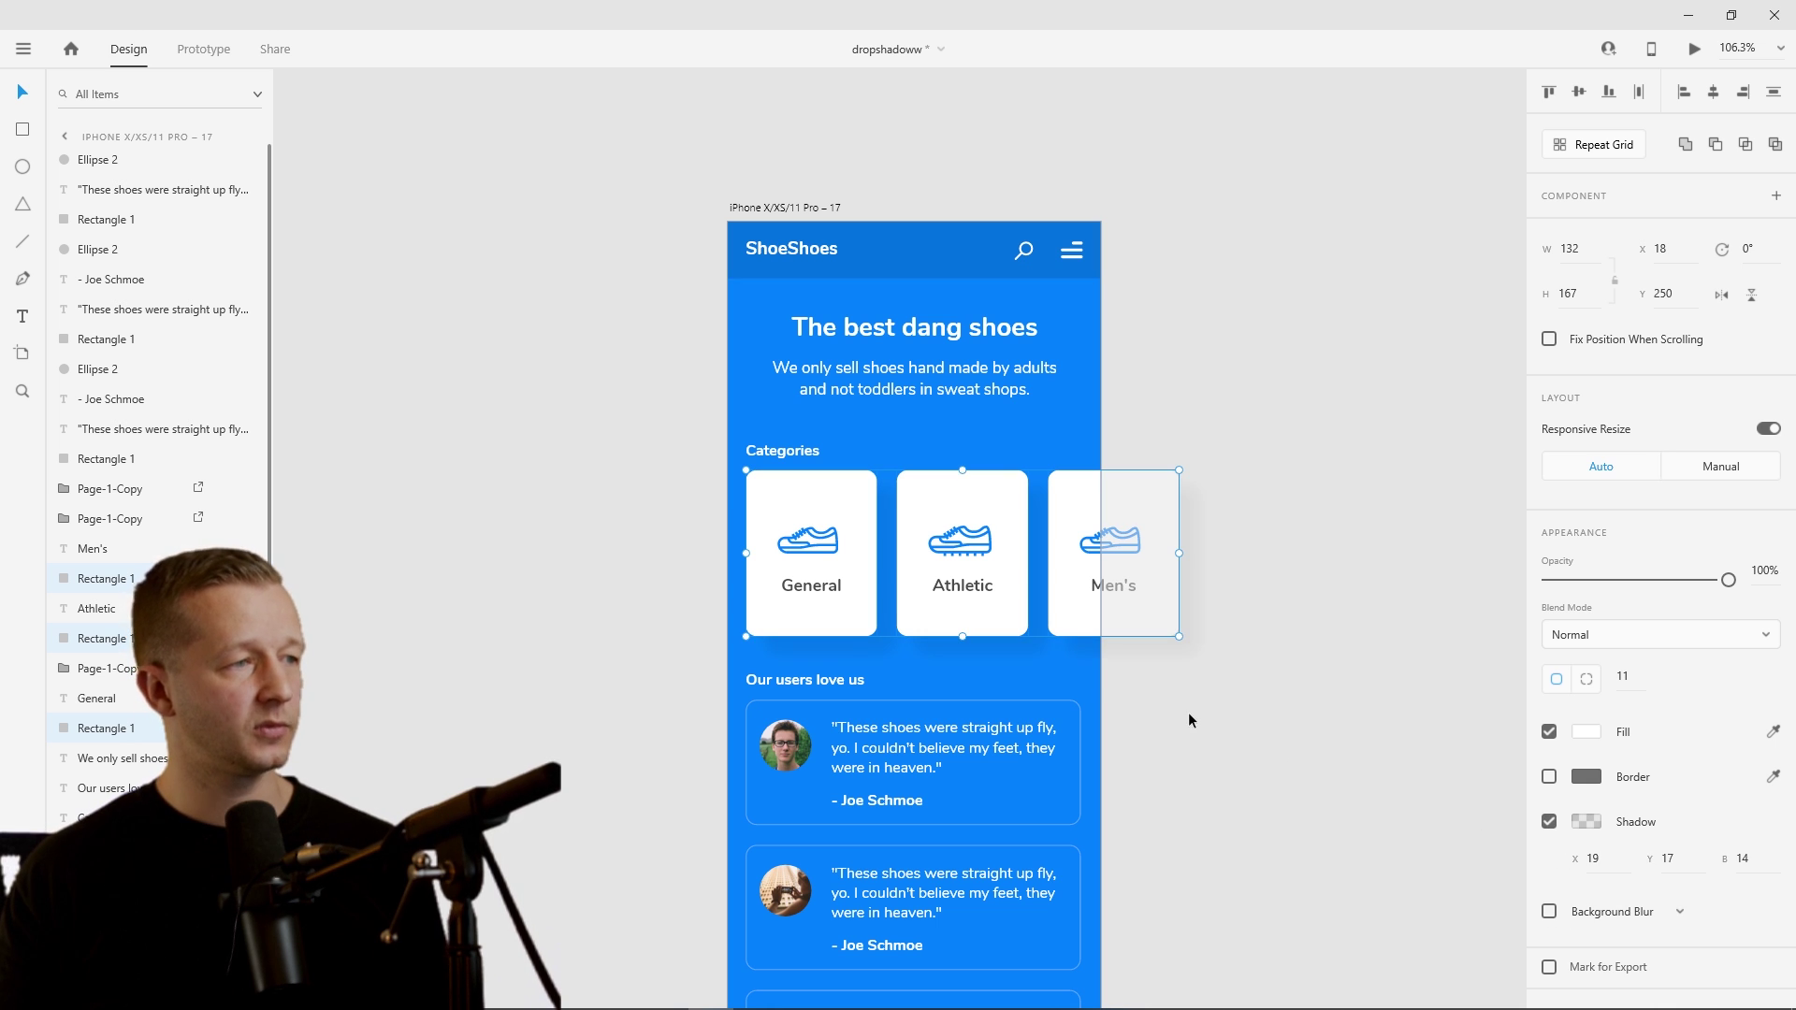
scroll(997, 692, "up", 3)
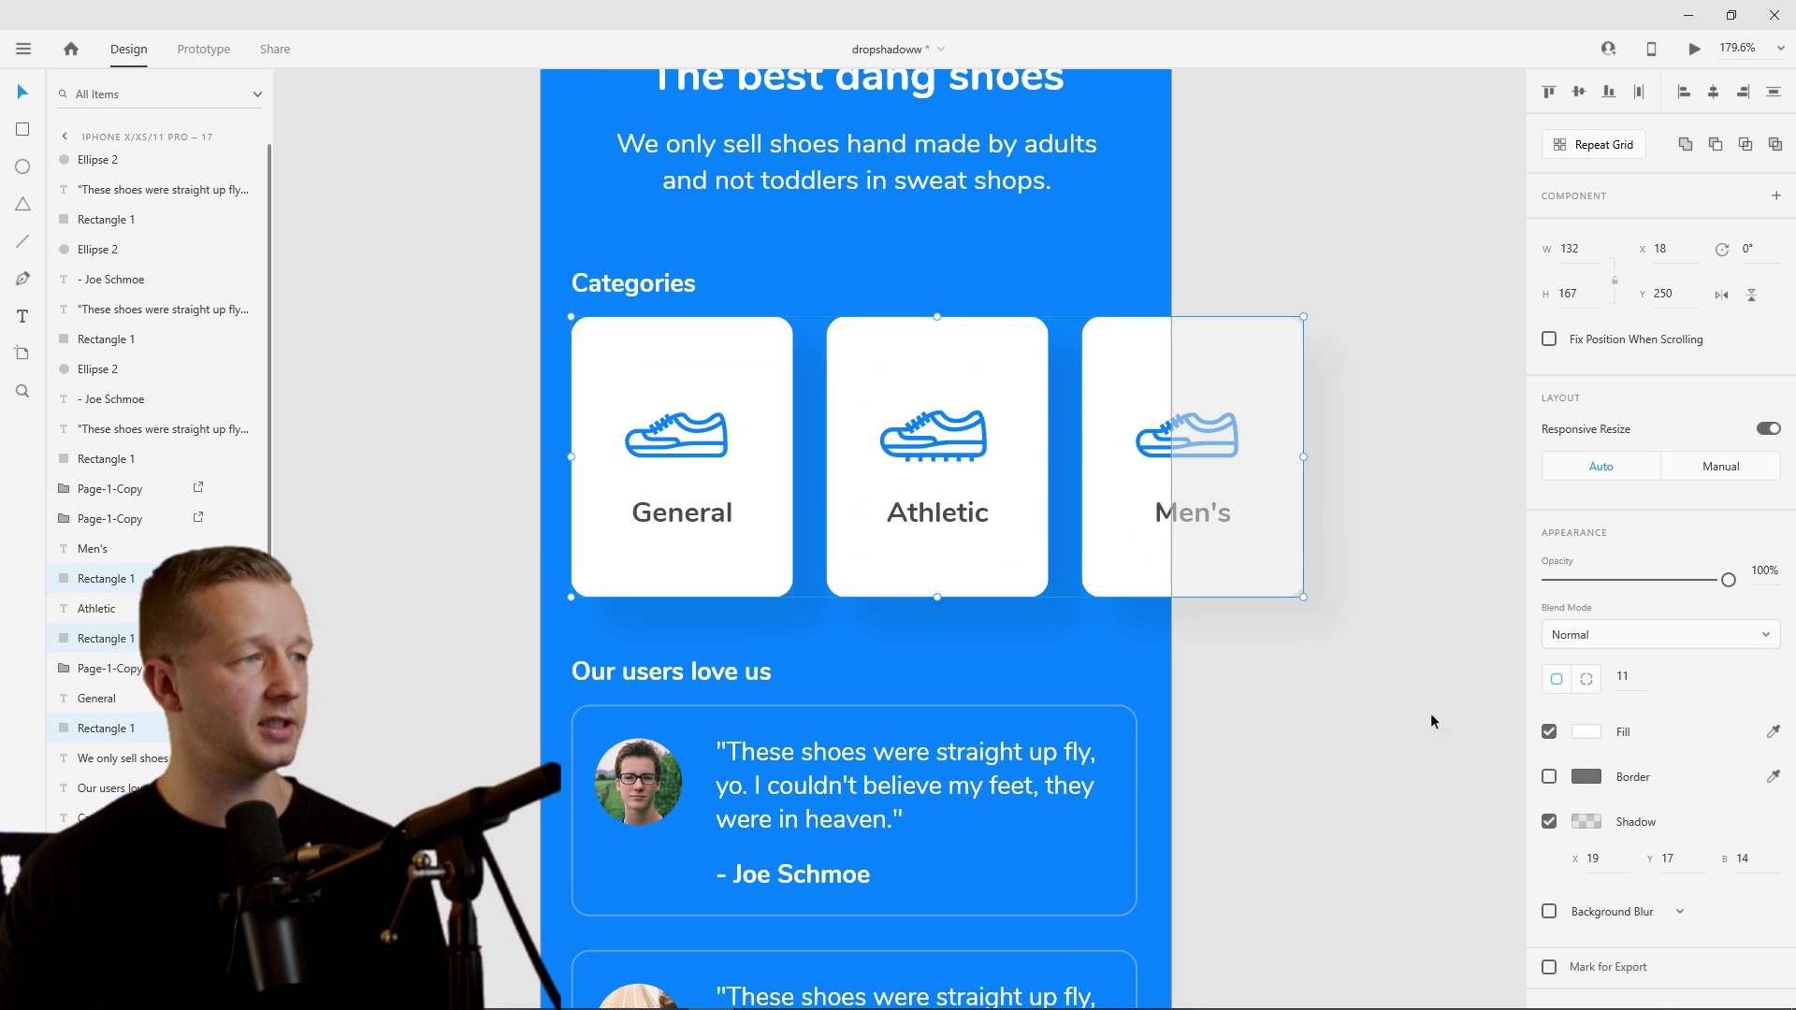
left_click(1585, 823)
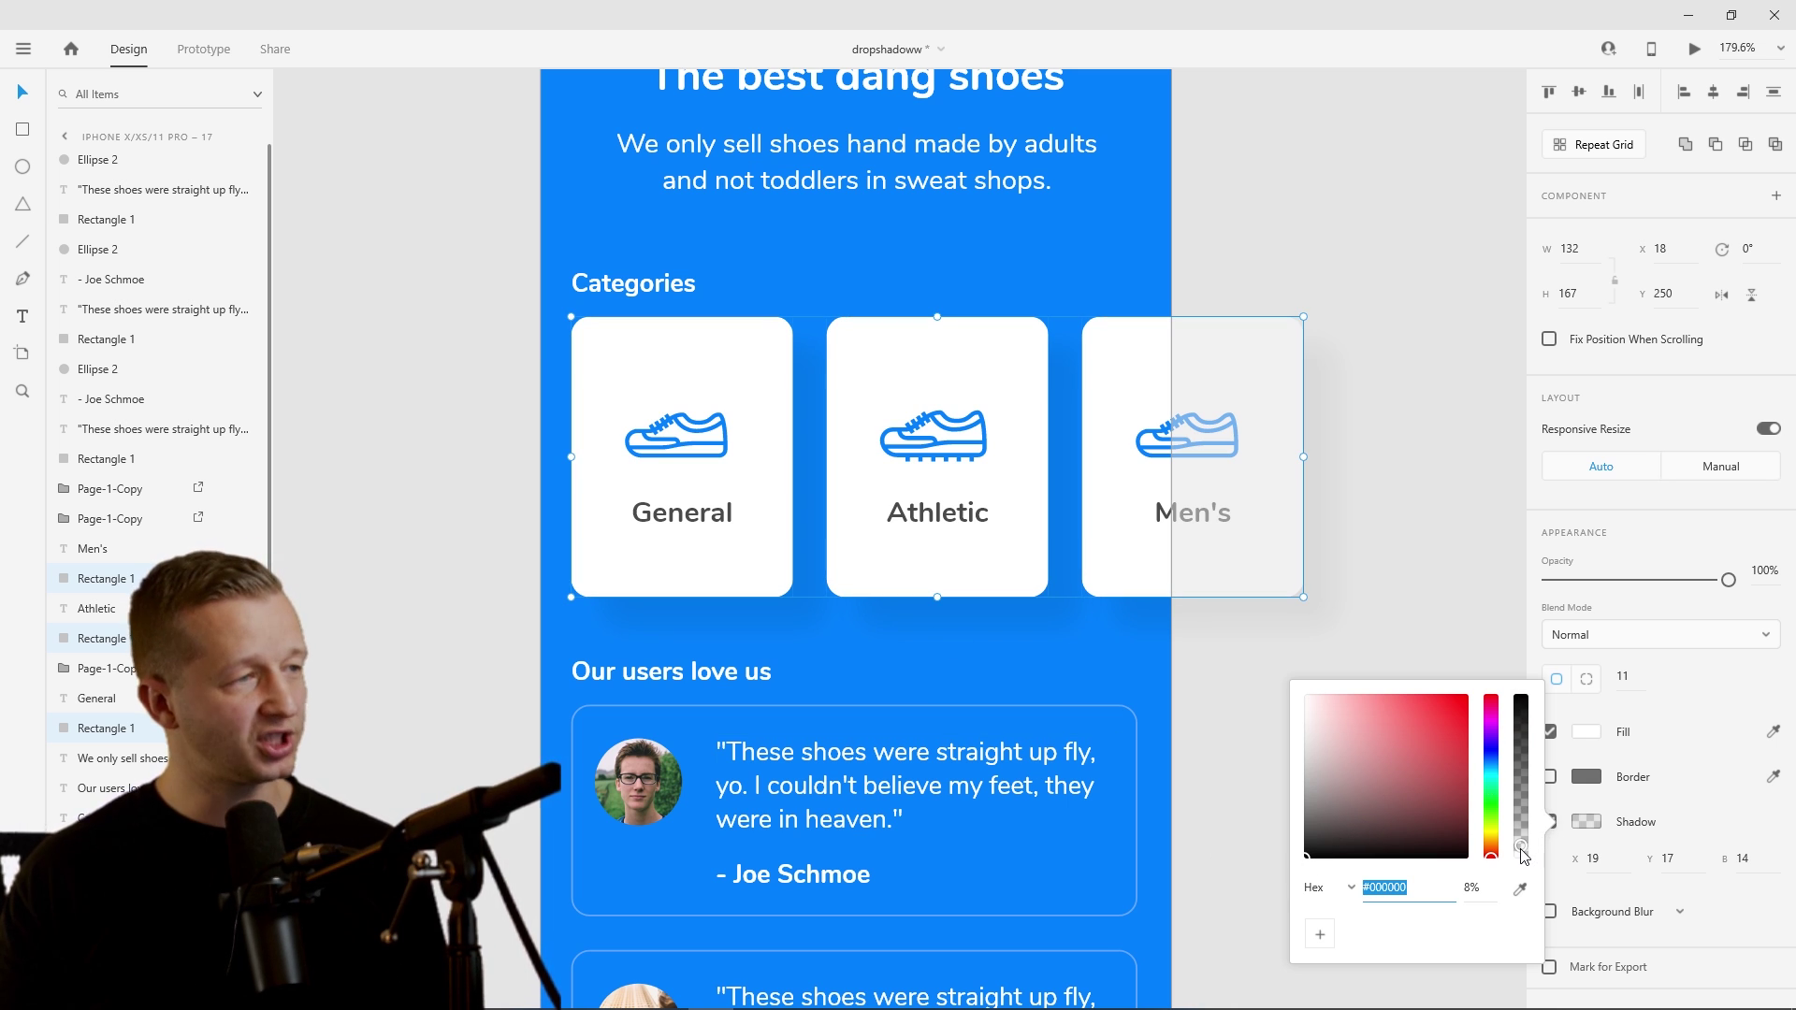
left_click(1742, 859)
key("Down")
key("Down")
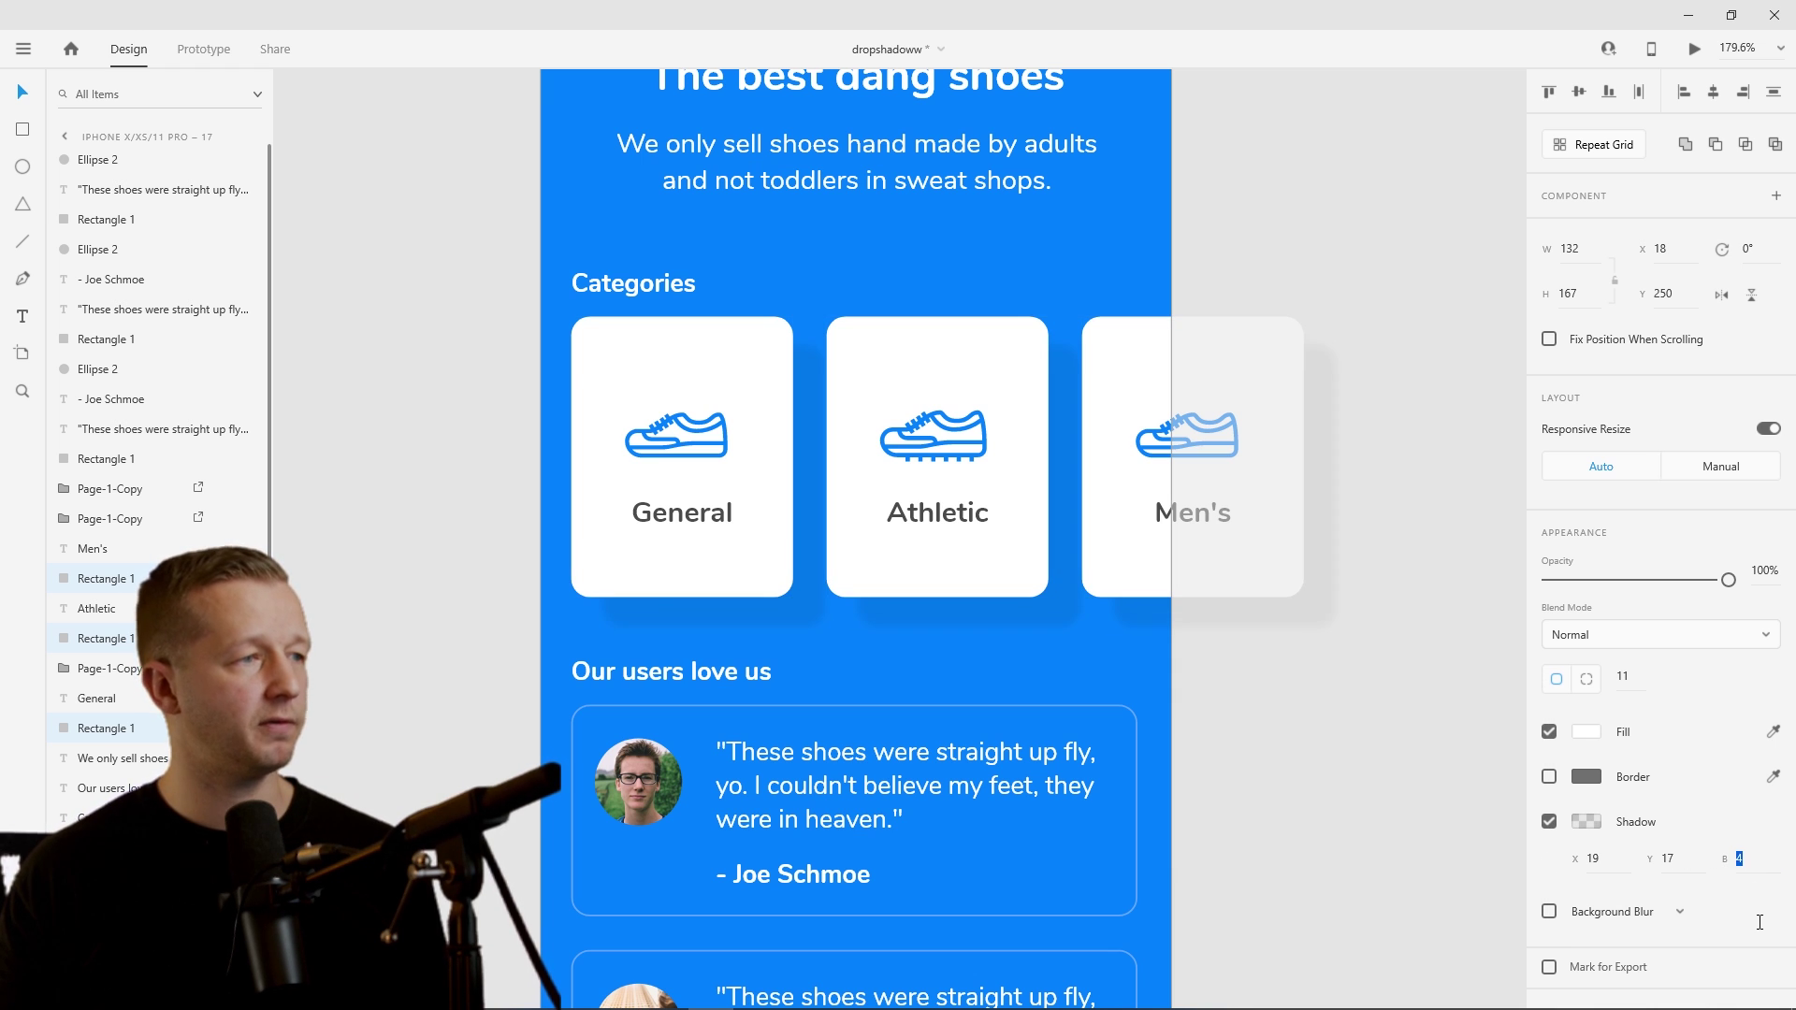
key("Return")
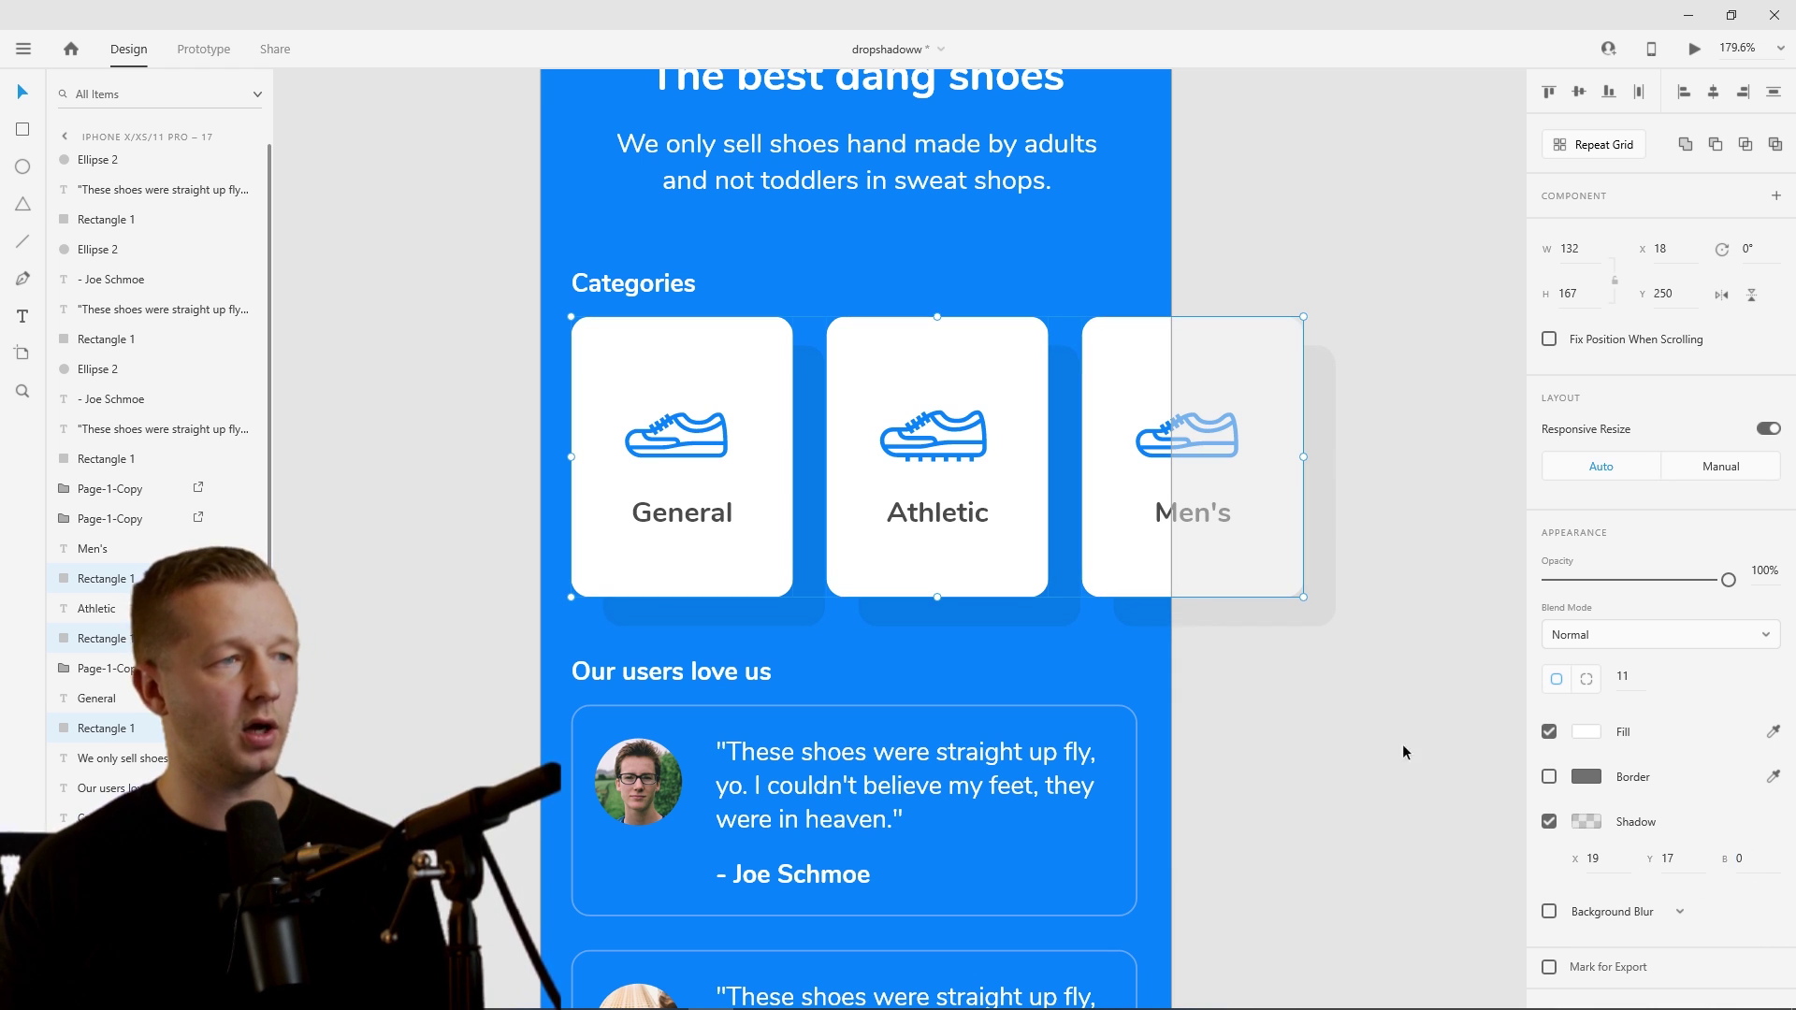
left_click(1326, 742)
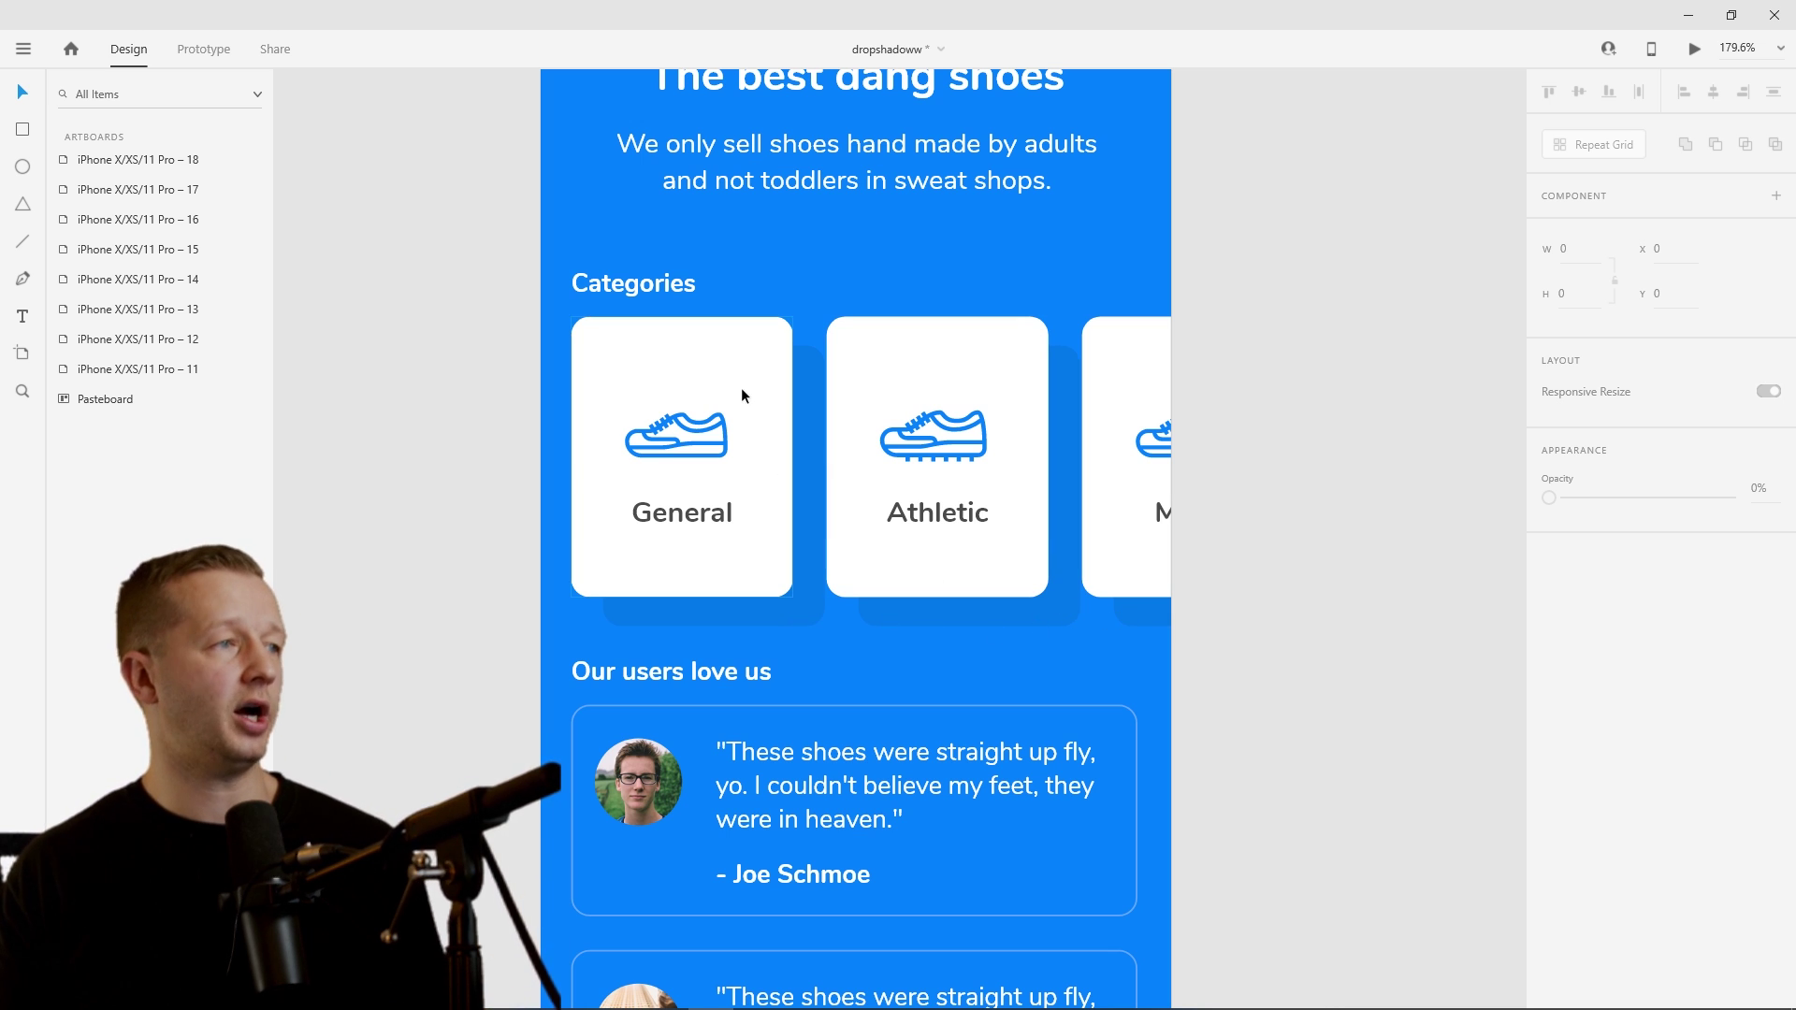
- Raise the hard card shadow's black opacity to about 30%
left_click(842, 250)
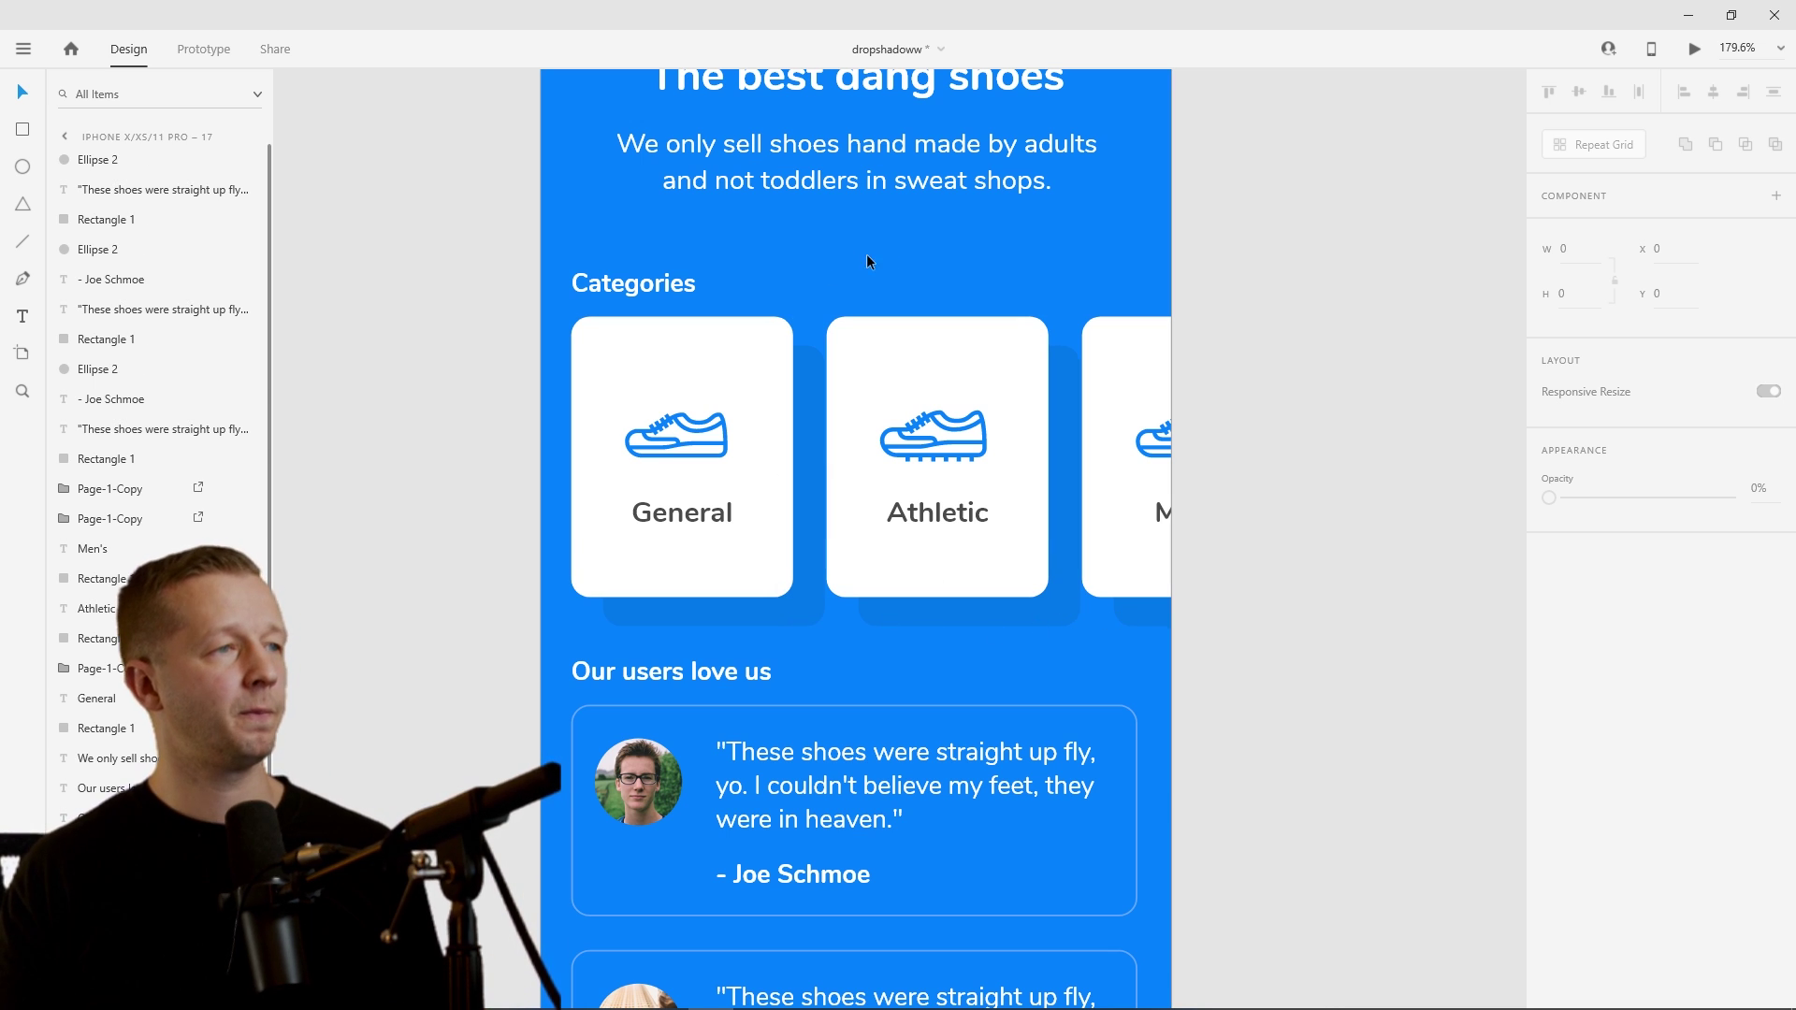
left_click(776, 351)
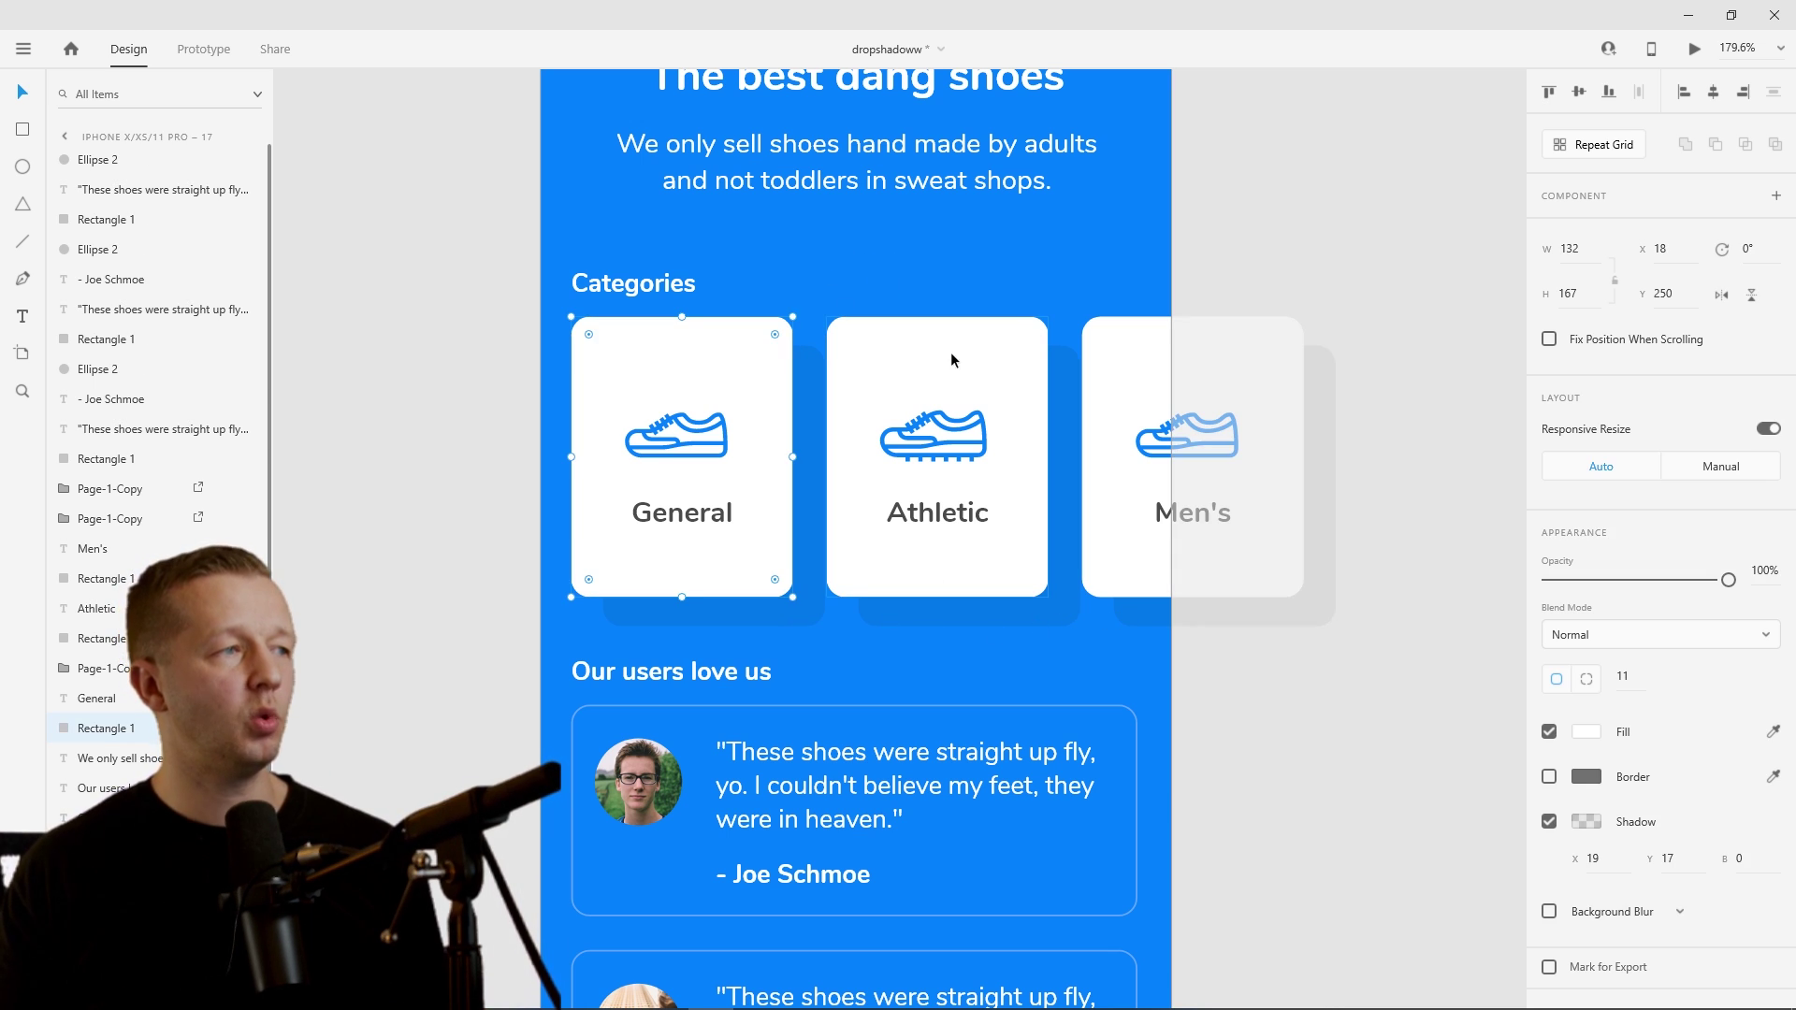
left_click(1587, 821)
left_click_drag(1522, 838, 1542, 817)
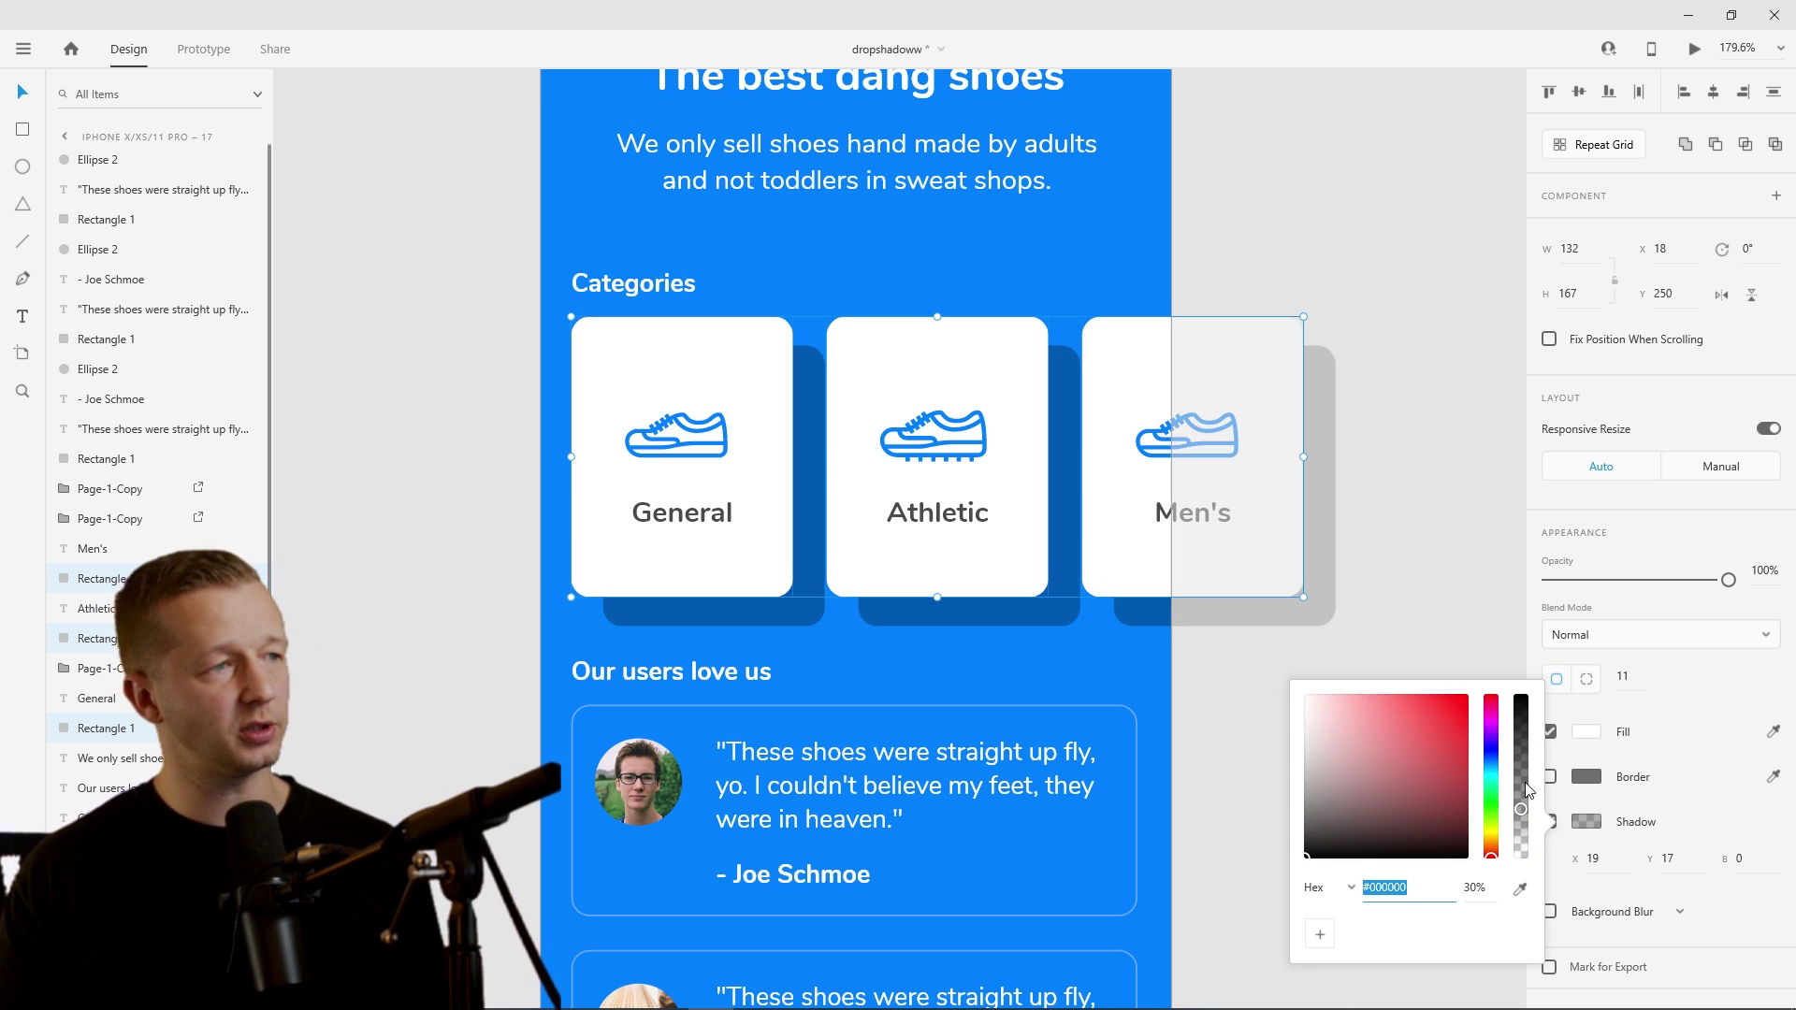
left_click(1435, 565)
- Give the General, Athletic and Men's cards on artboard 18 a drop shadow
scroll(1394, 562, "down", 4)
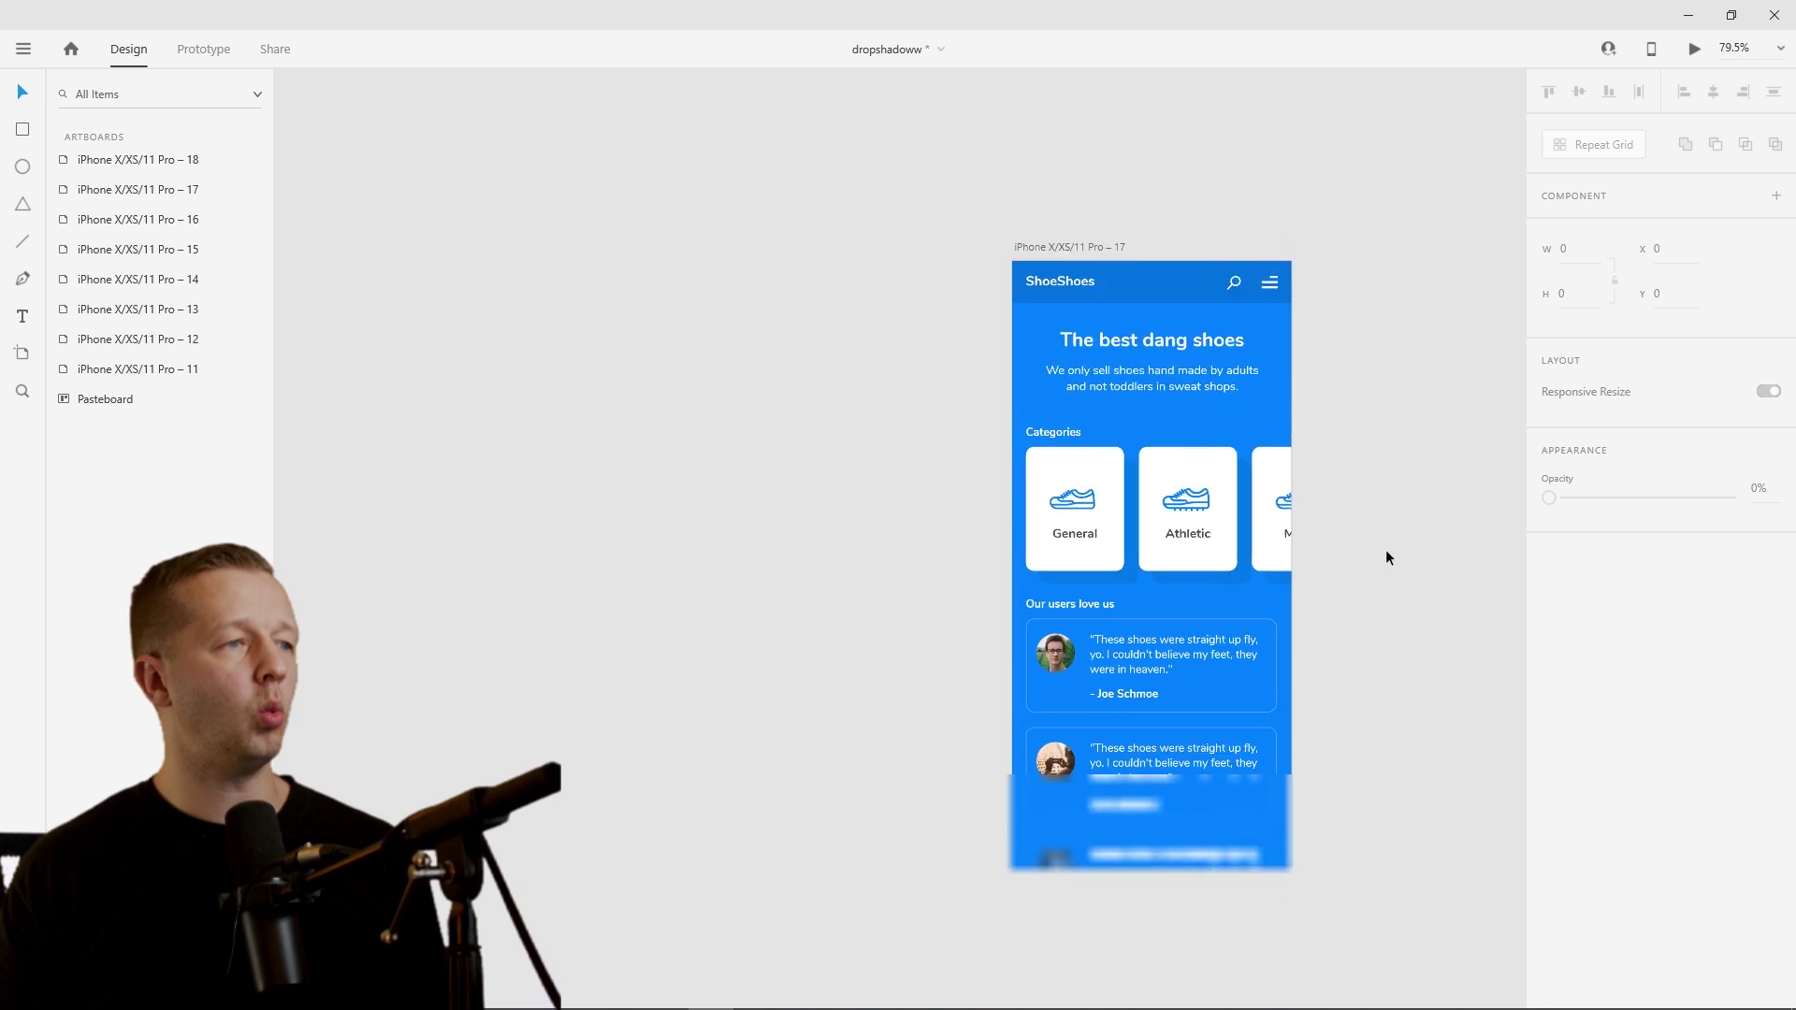
scroll(1384, 562, "down", 2)
scroll(930, 605, "right", 6)
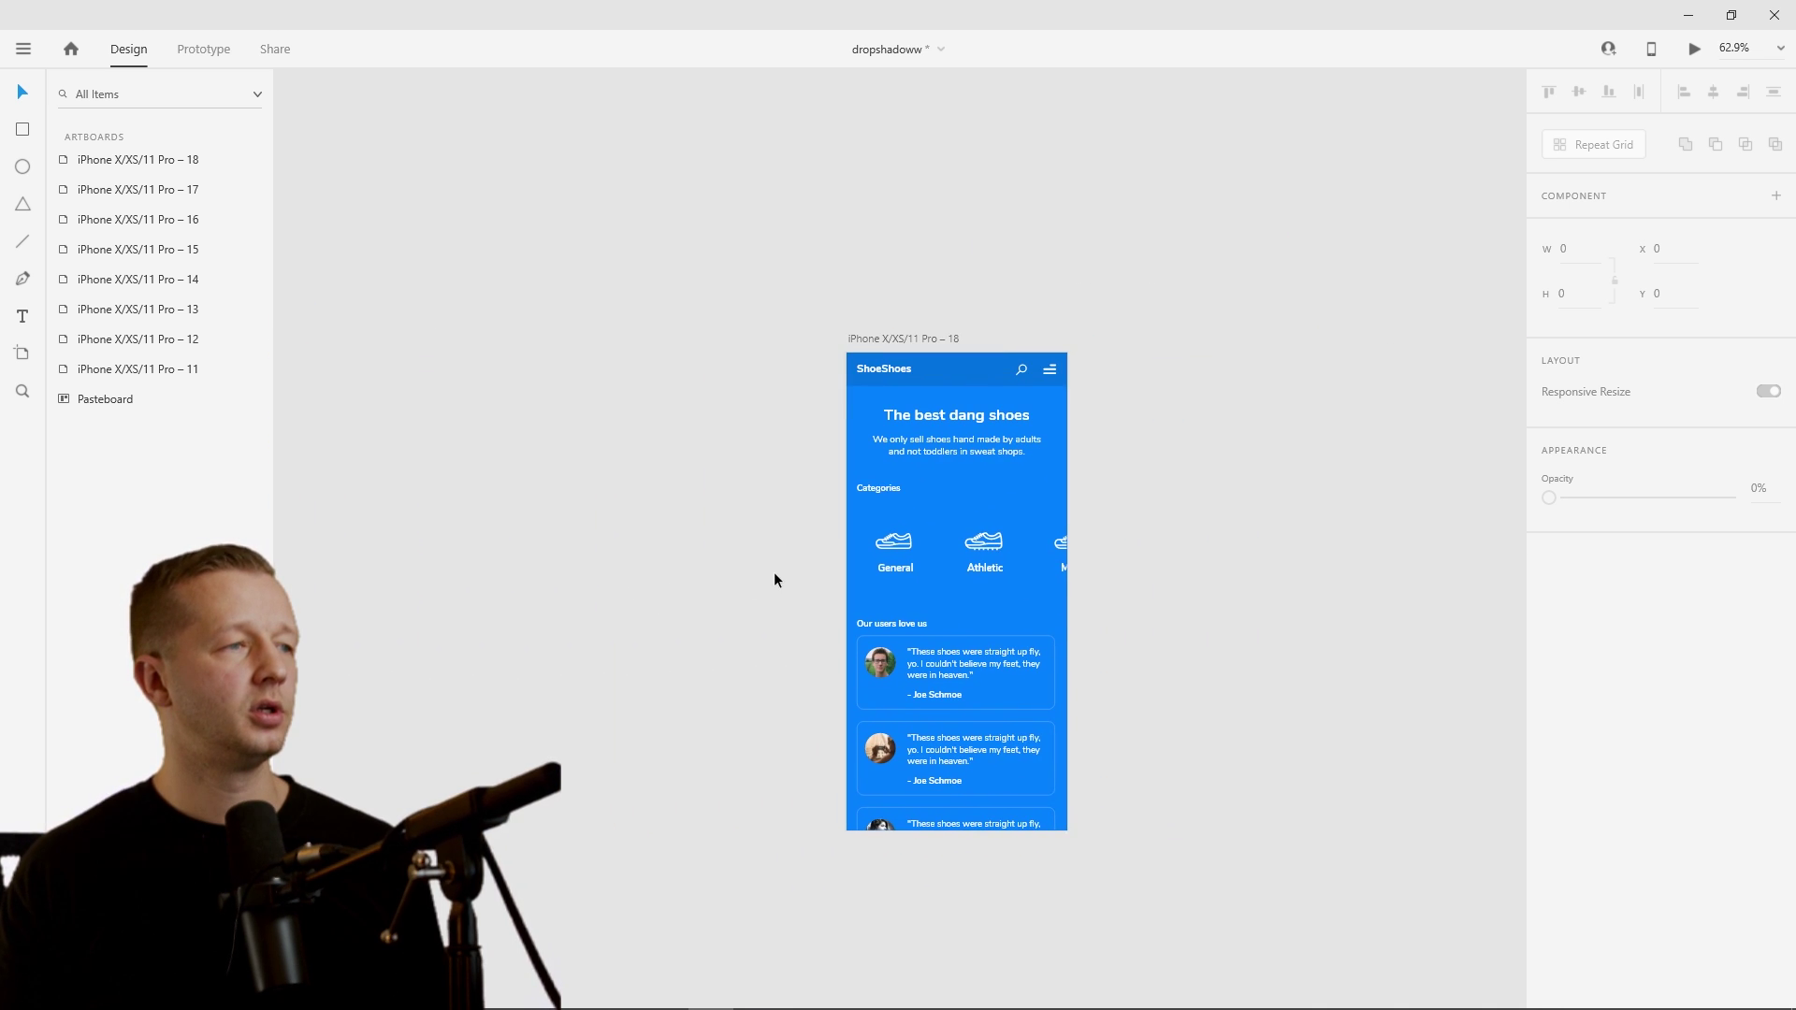
scroll(775, 580, "up", 4)
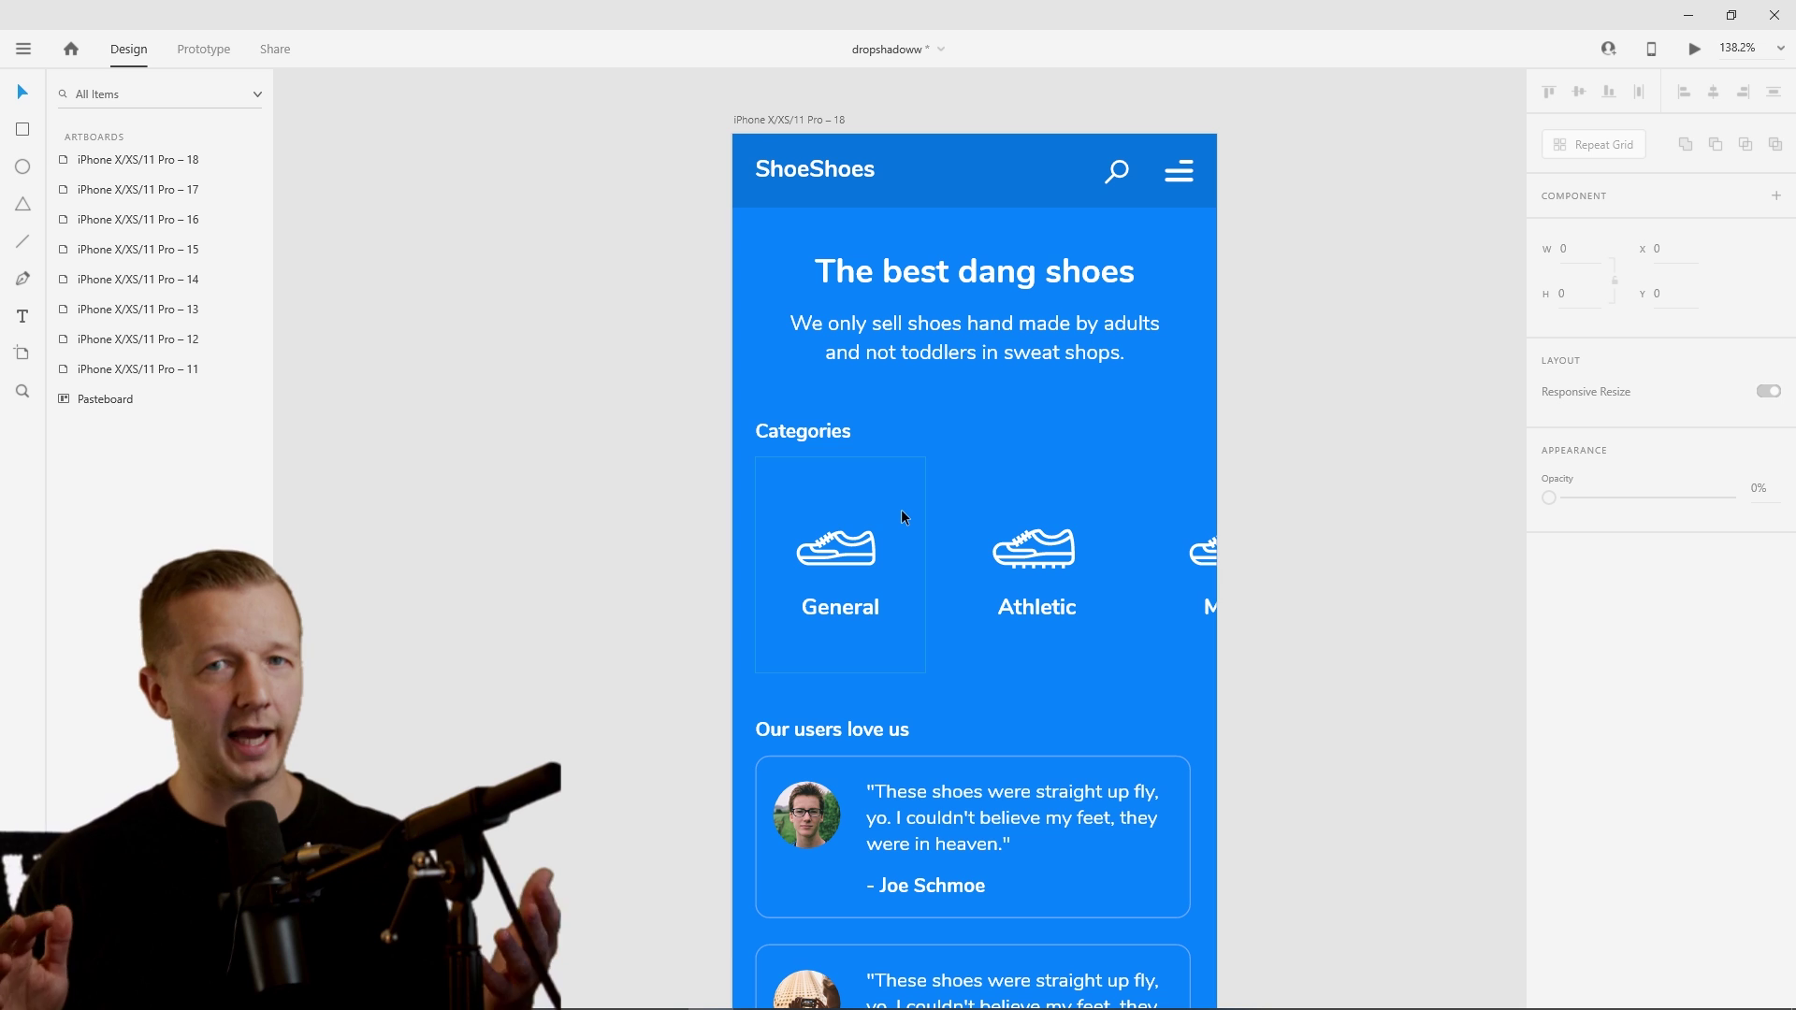
left_click(902, 515)
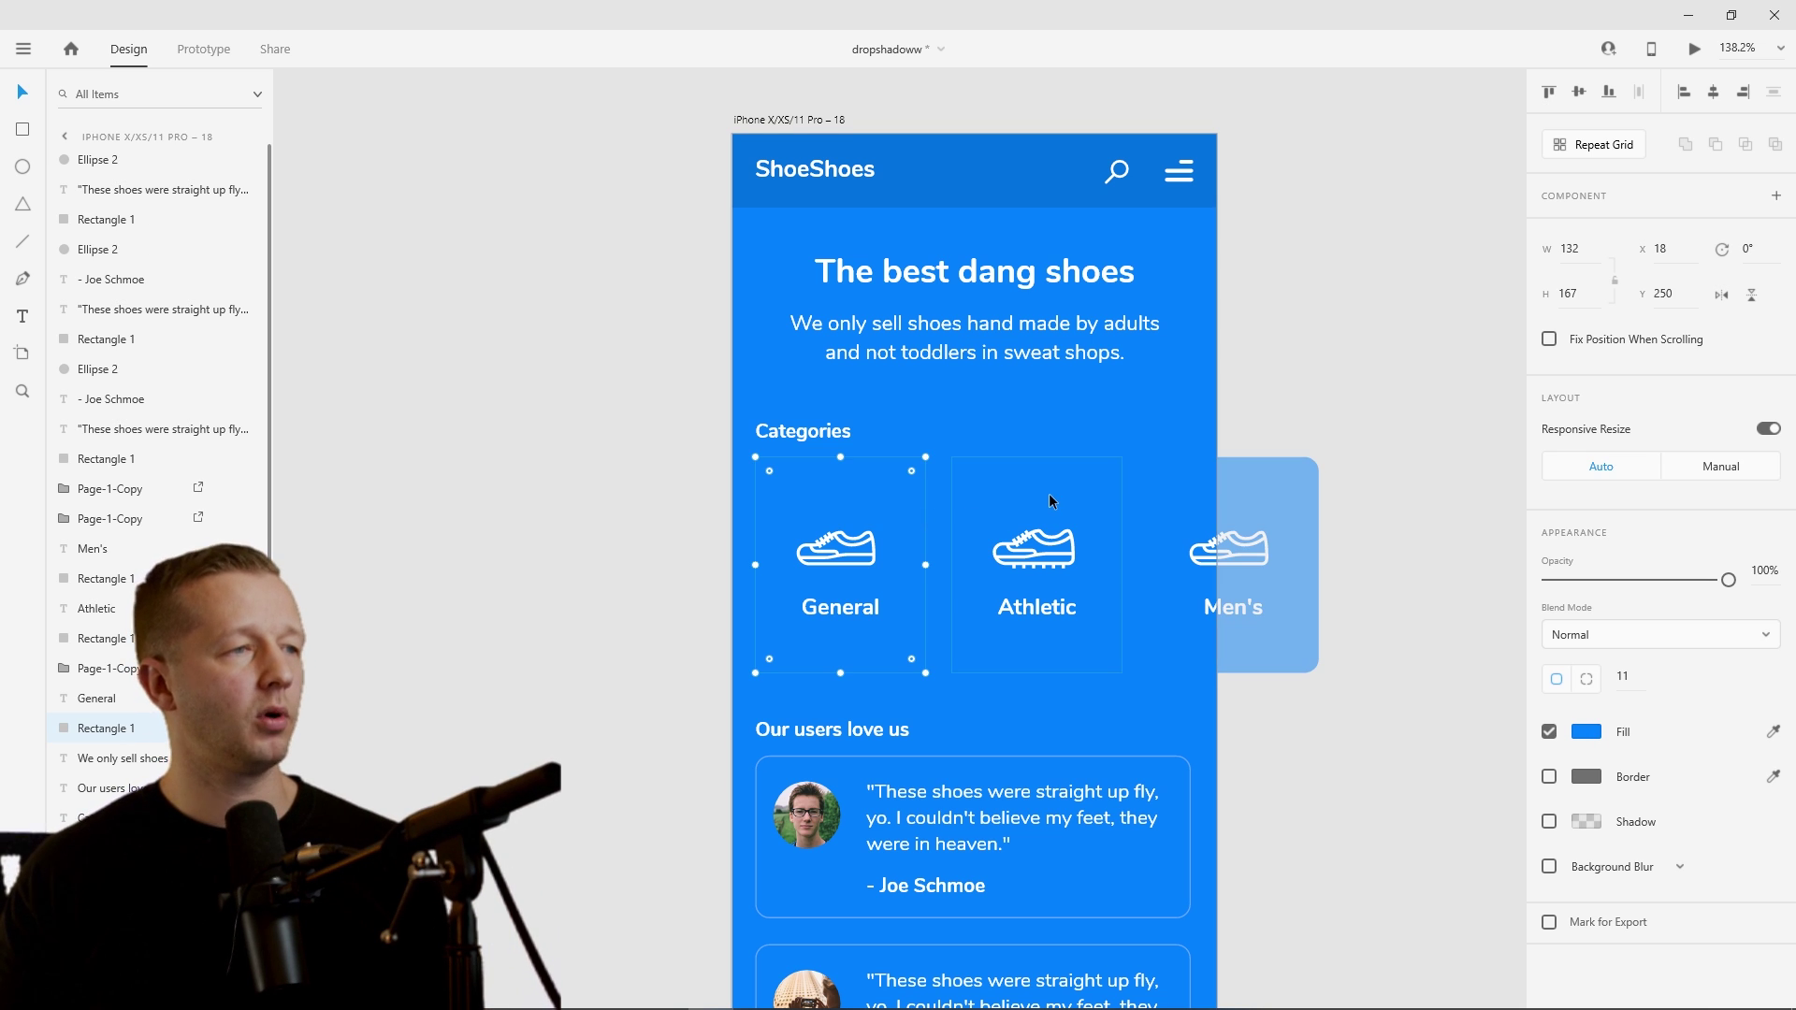
left_click(1106, 417)
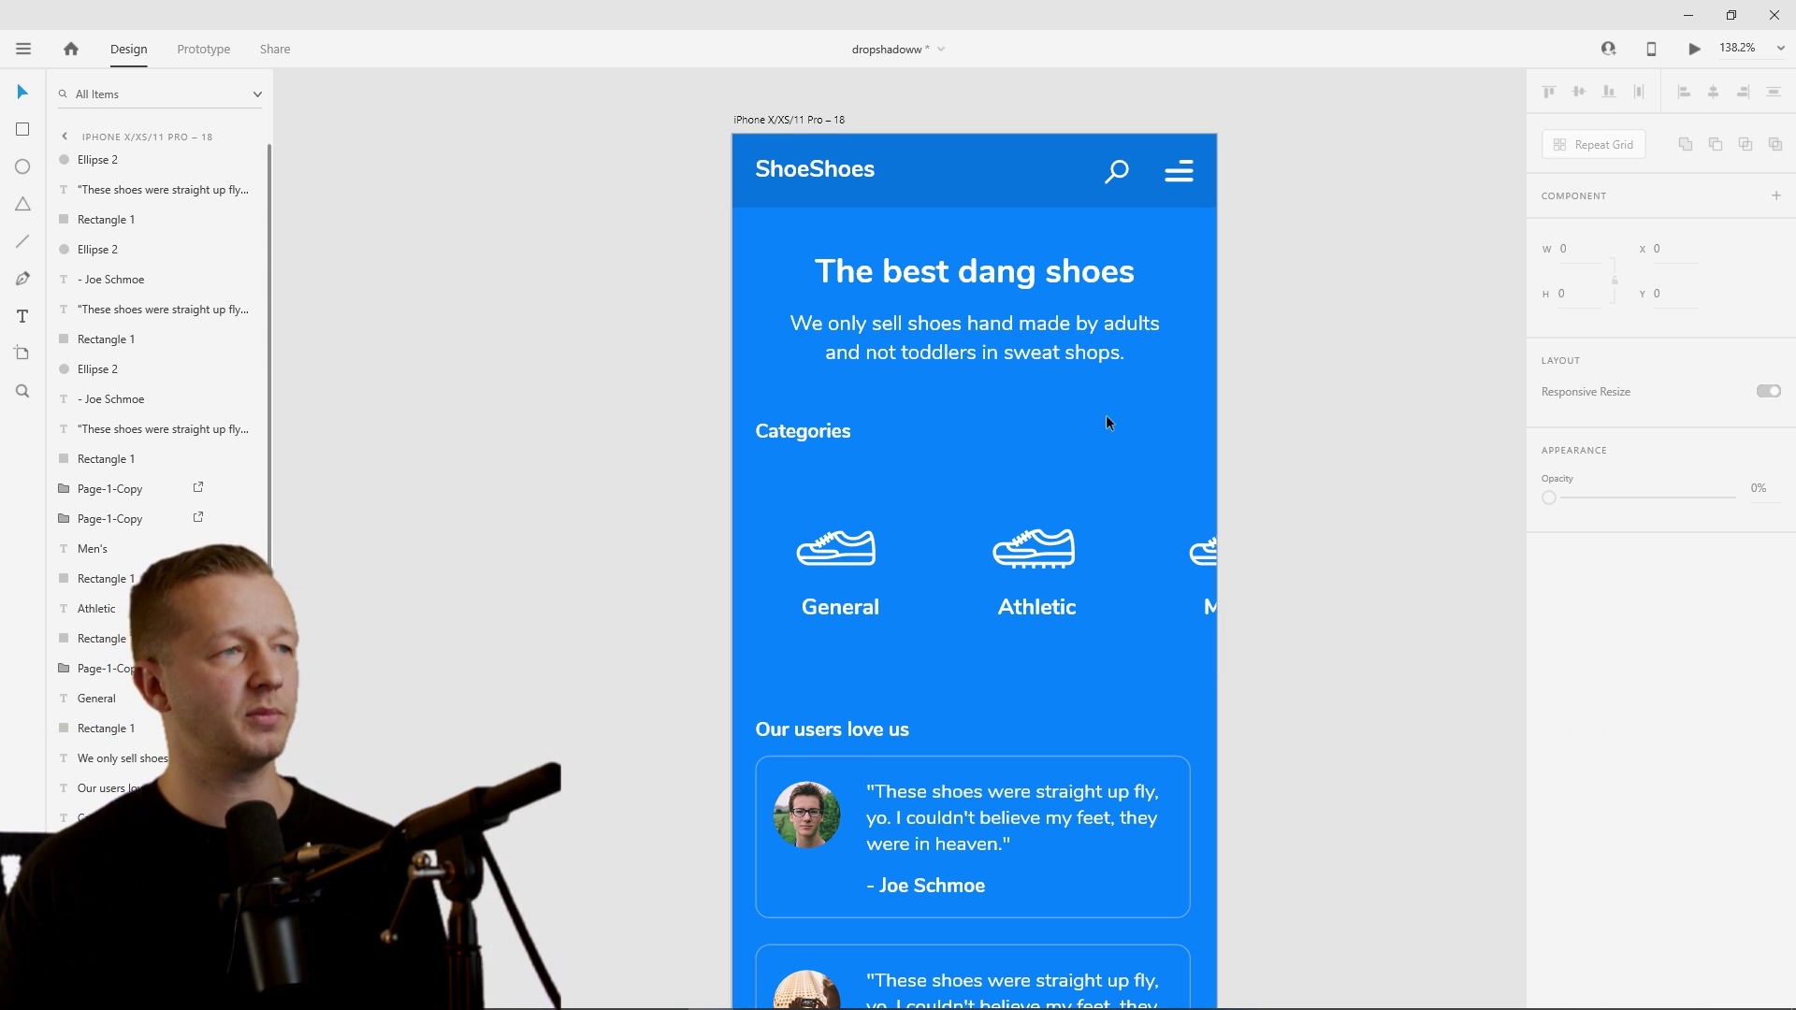
left_click(889, 475)
left_click(1052, 476, "shift")
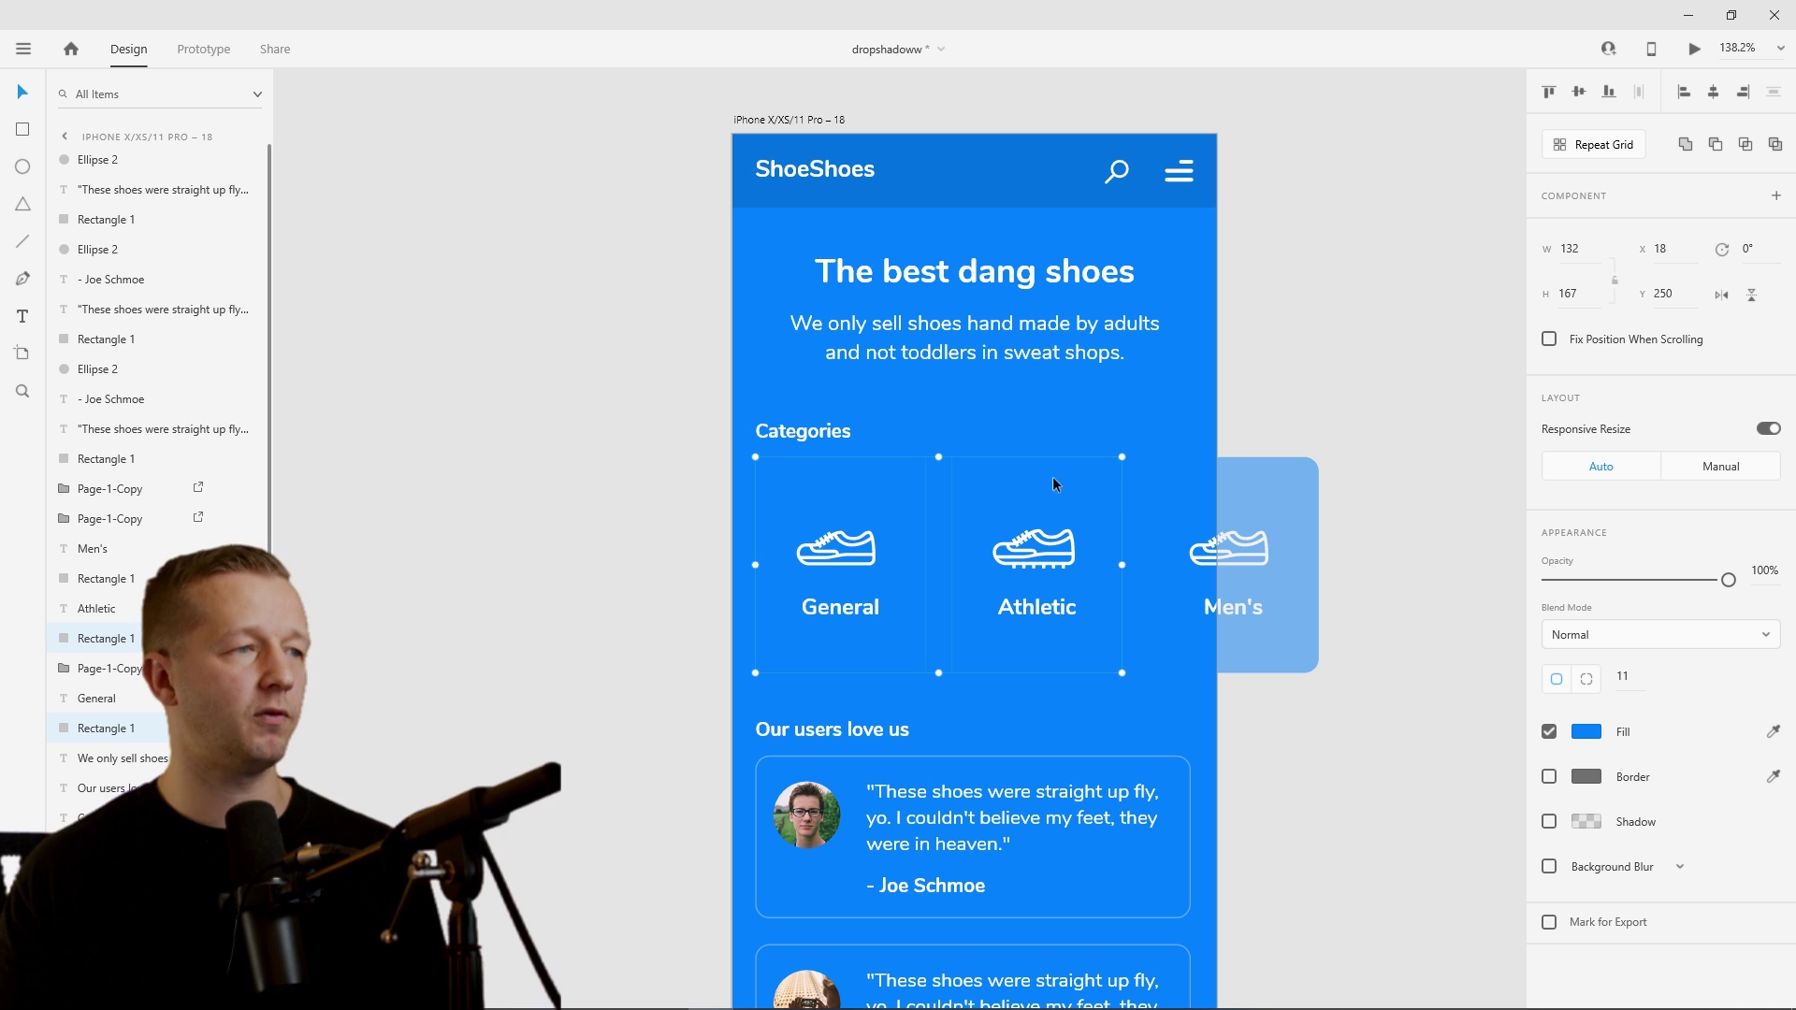
left_click(1174, 475, "shift")
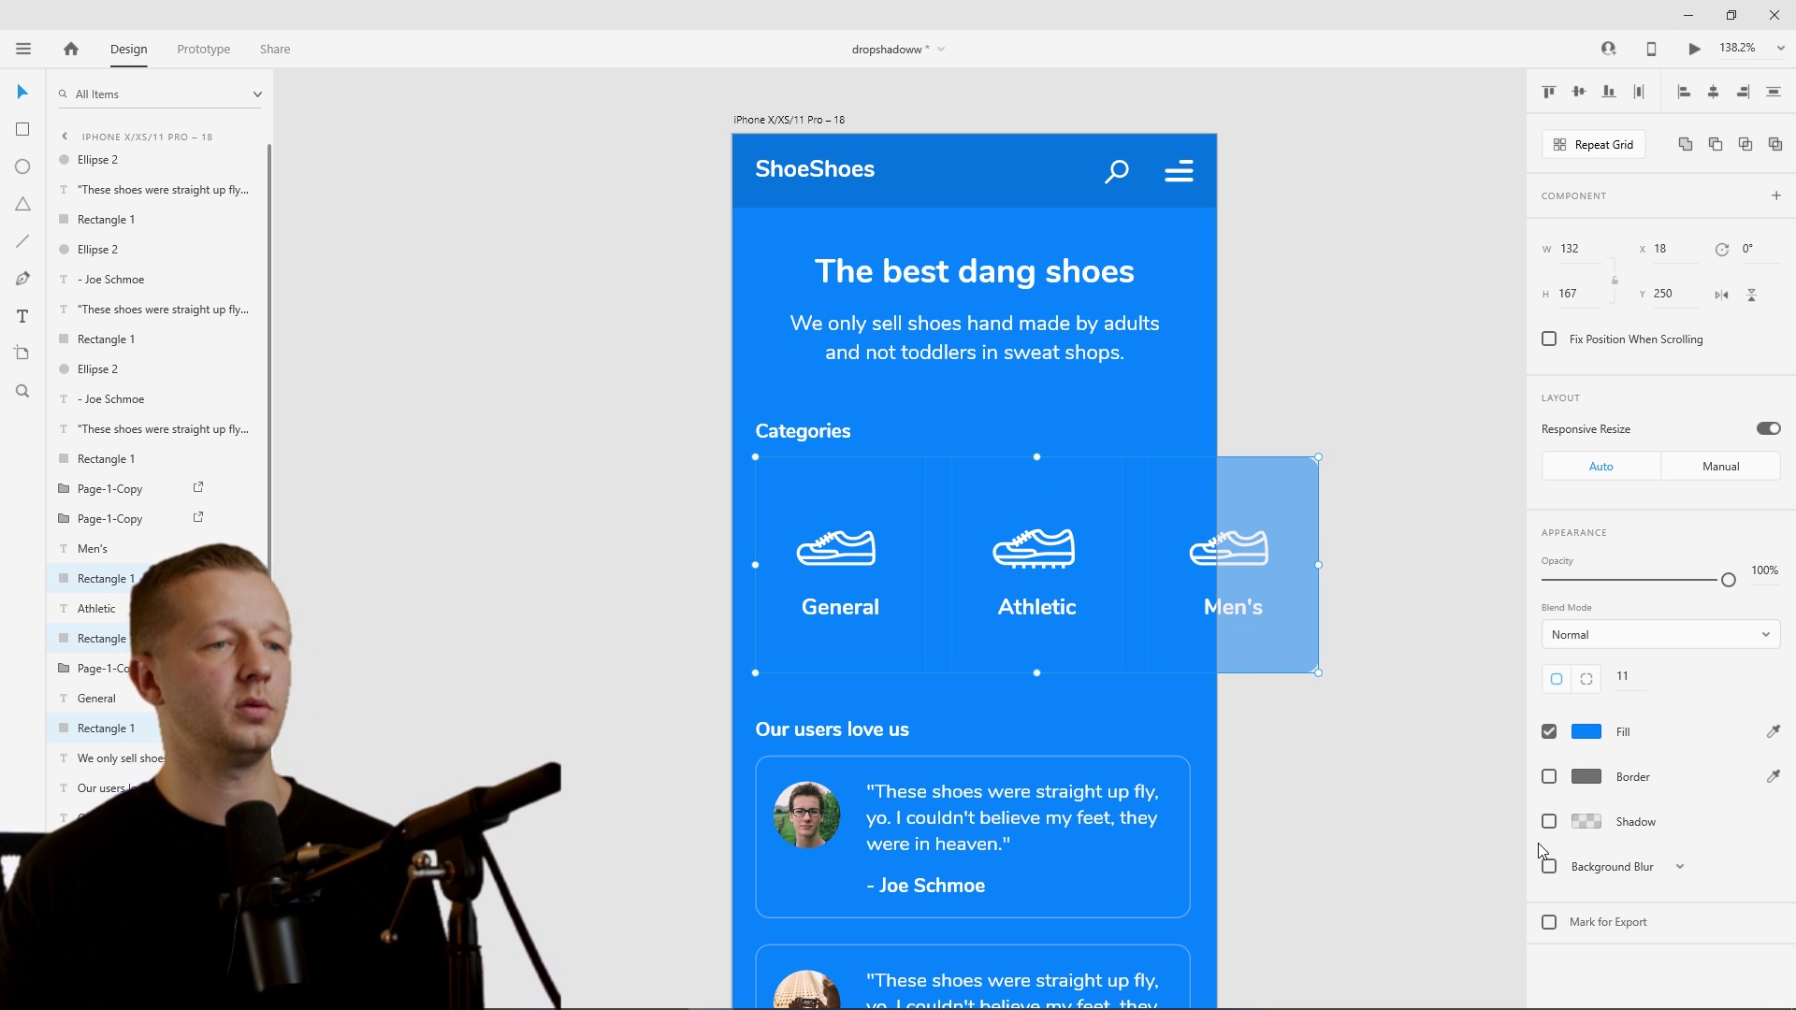
left_click(1549, 822)
left_click(1327, 853)
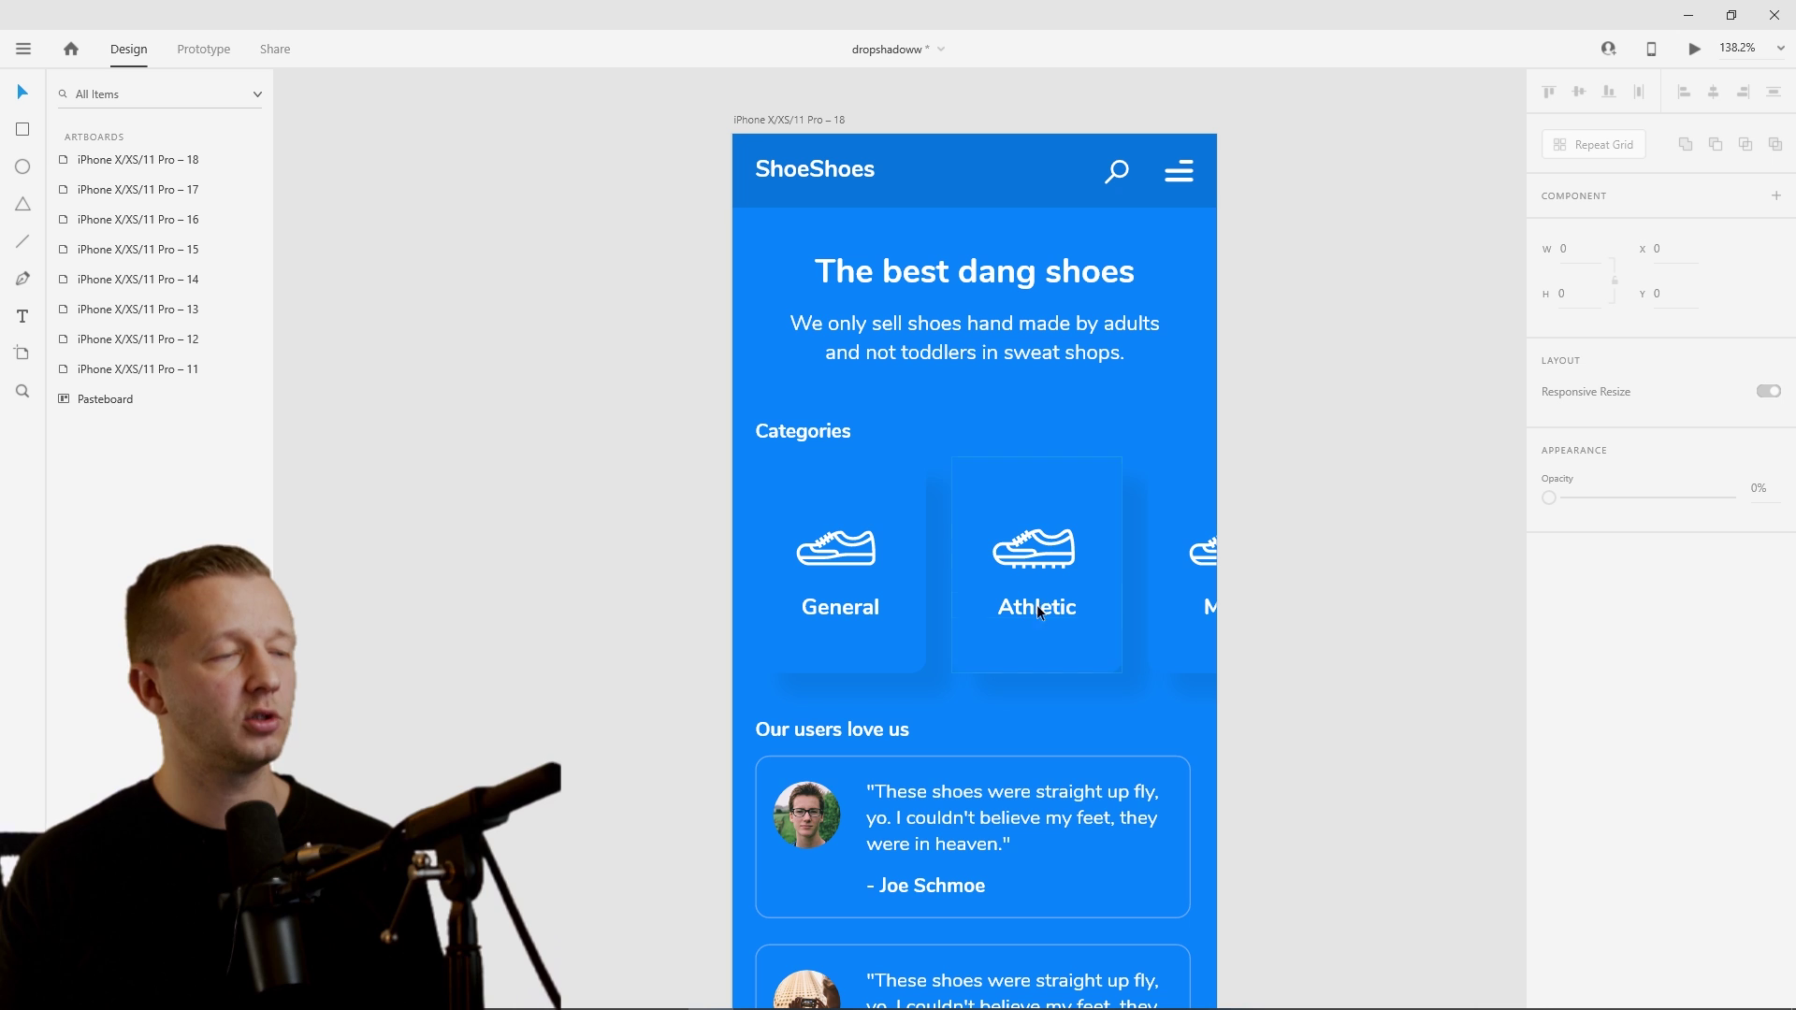
- Reduce the three category cards' shadow to a very faint black, about 6% opacity
scroll(1385, 561, "down", 3)
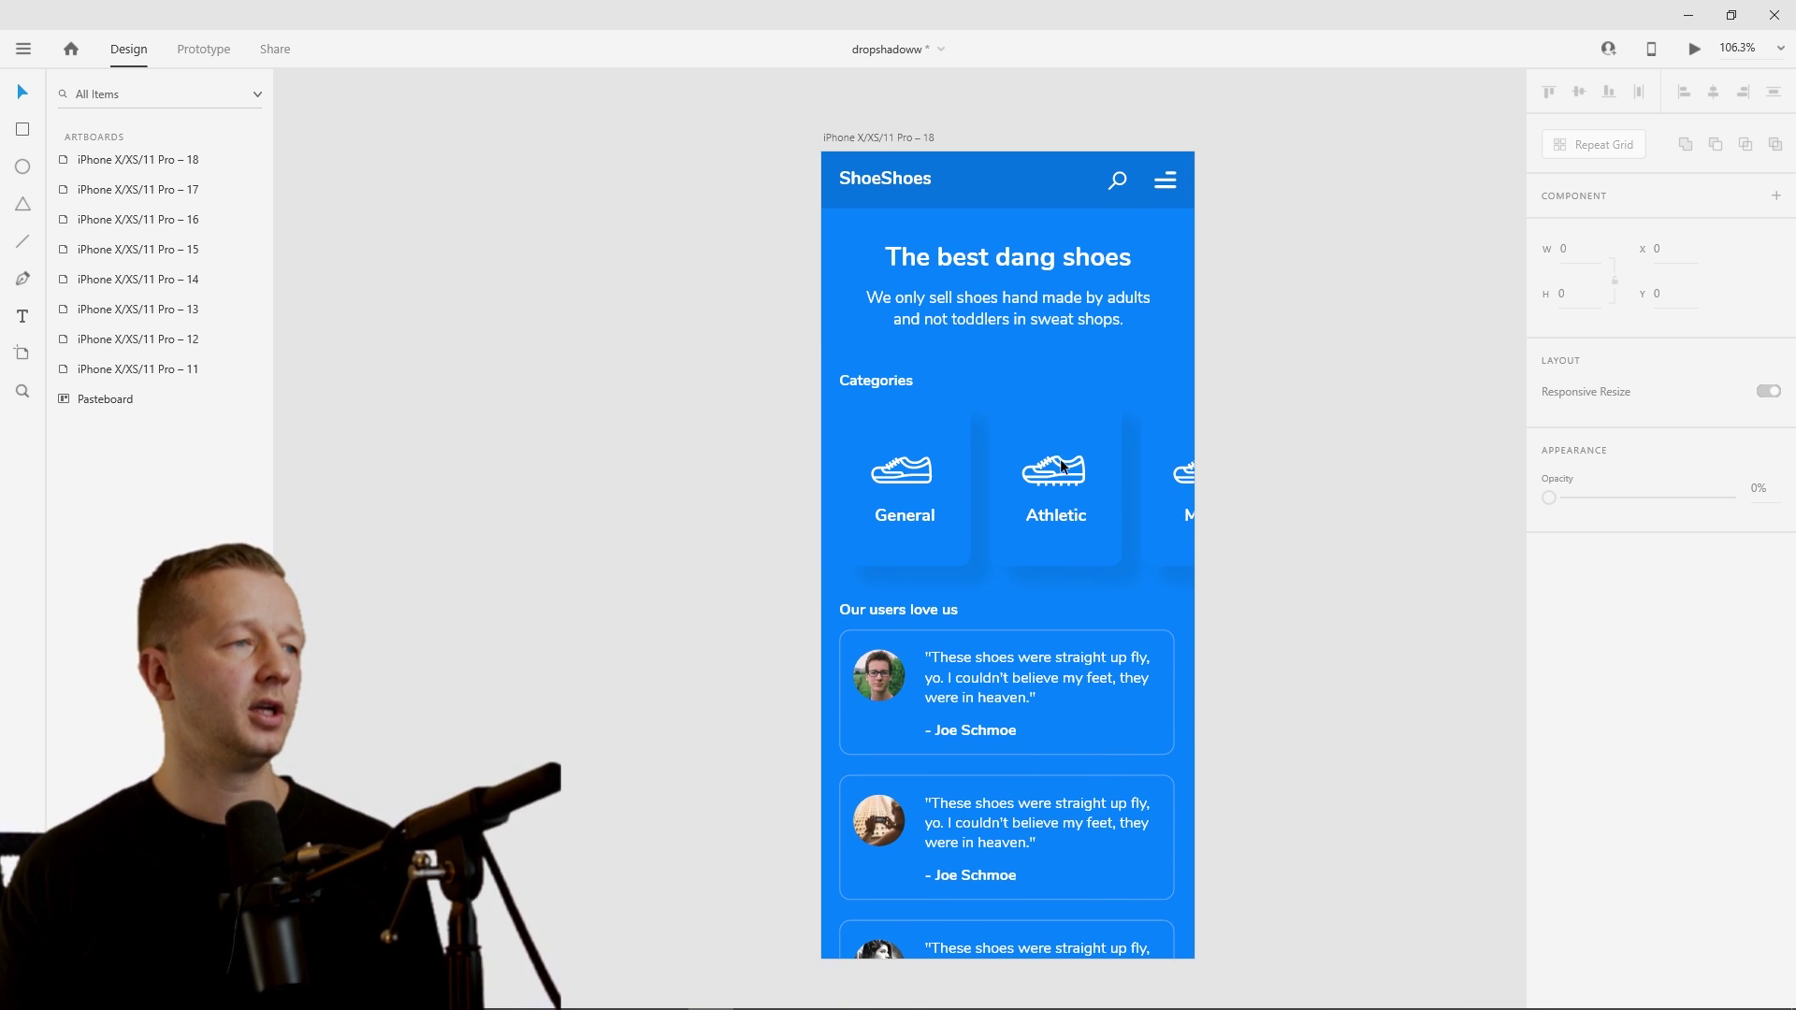
left_click_drag(1267, 429, 1034, 433)
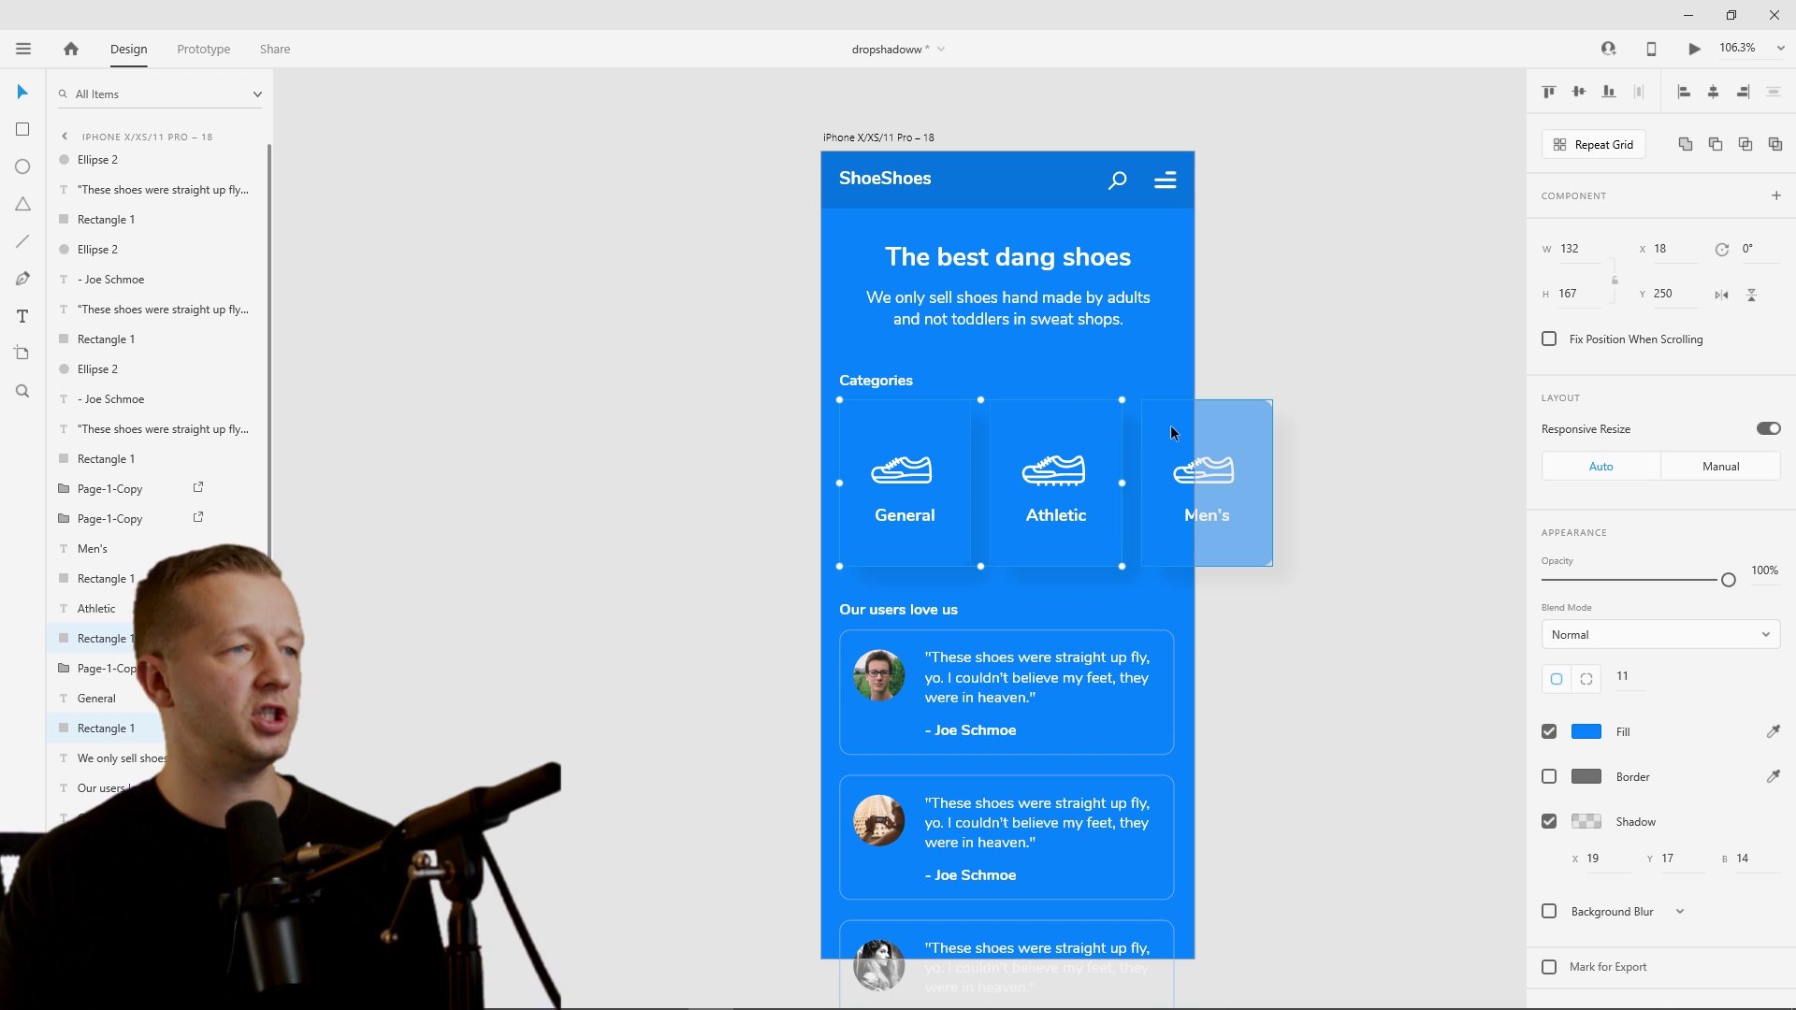
scroll(1219, 619, "up", 4)
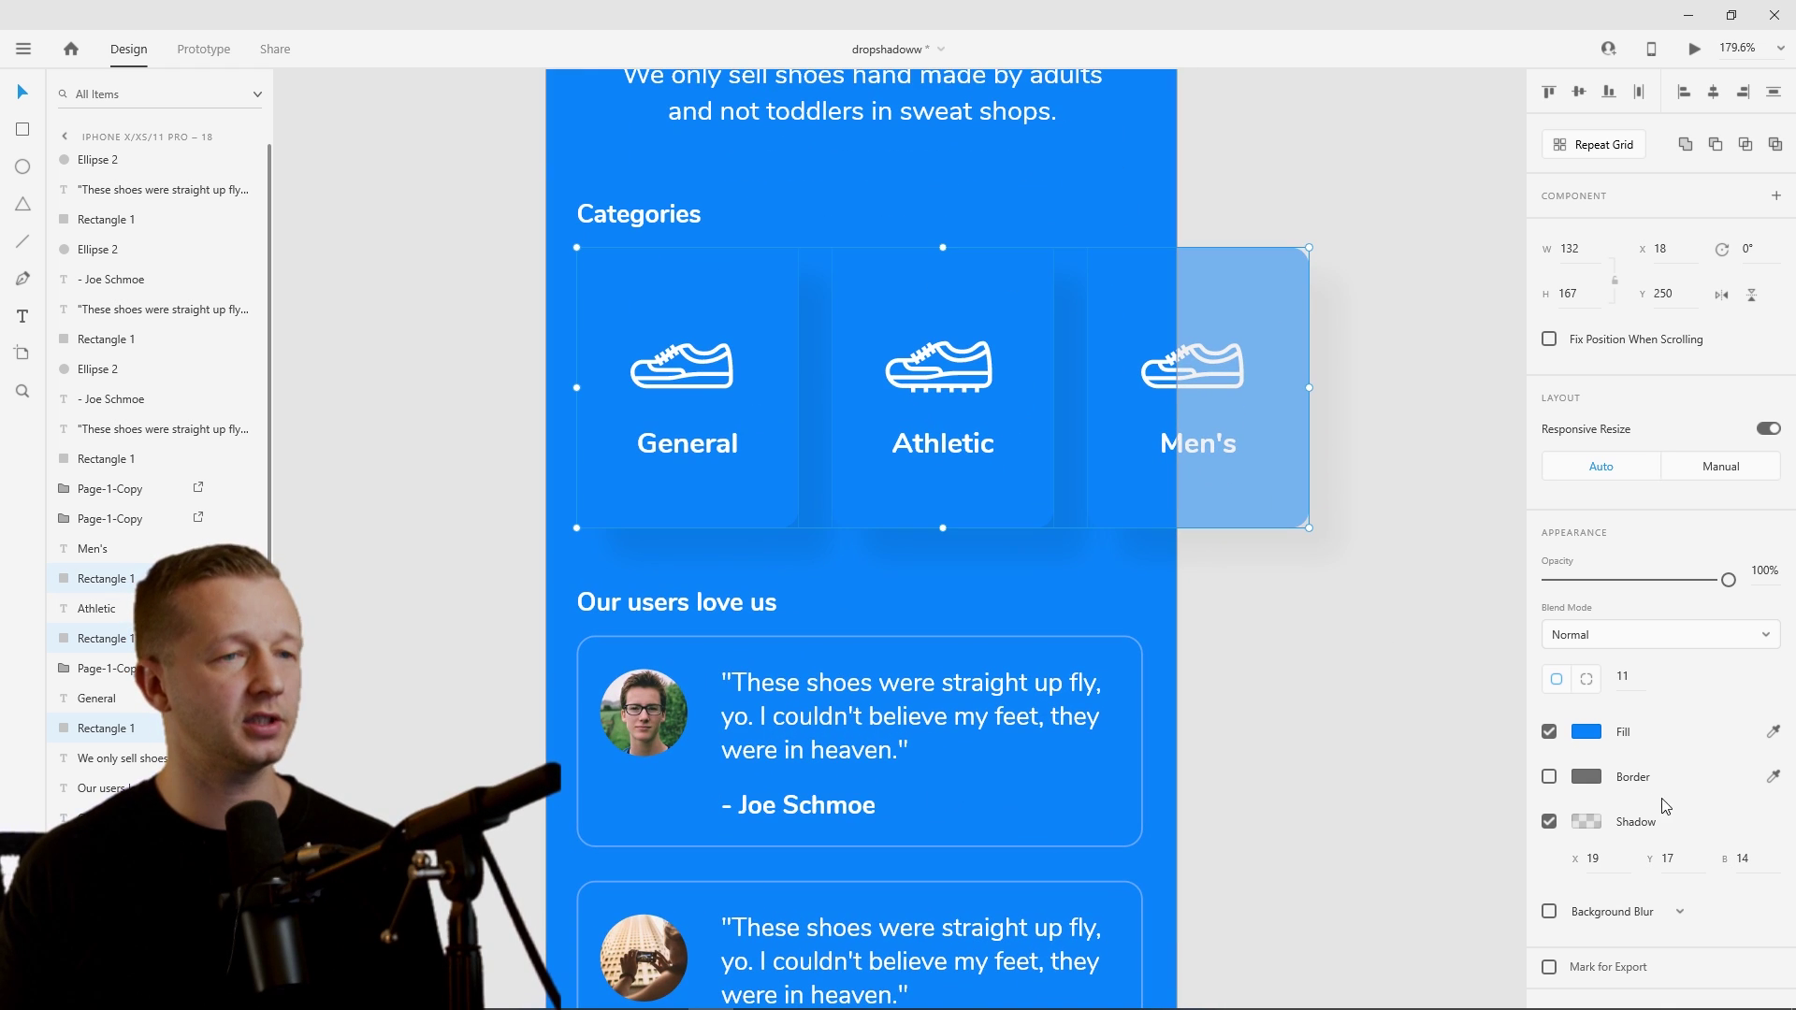
left_click(1587, 822)
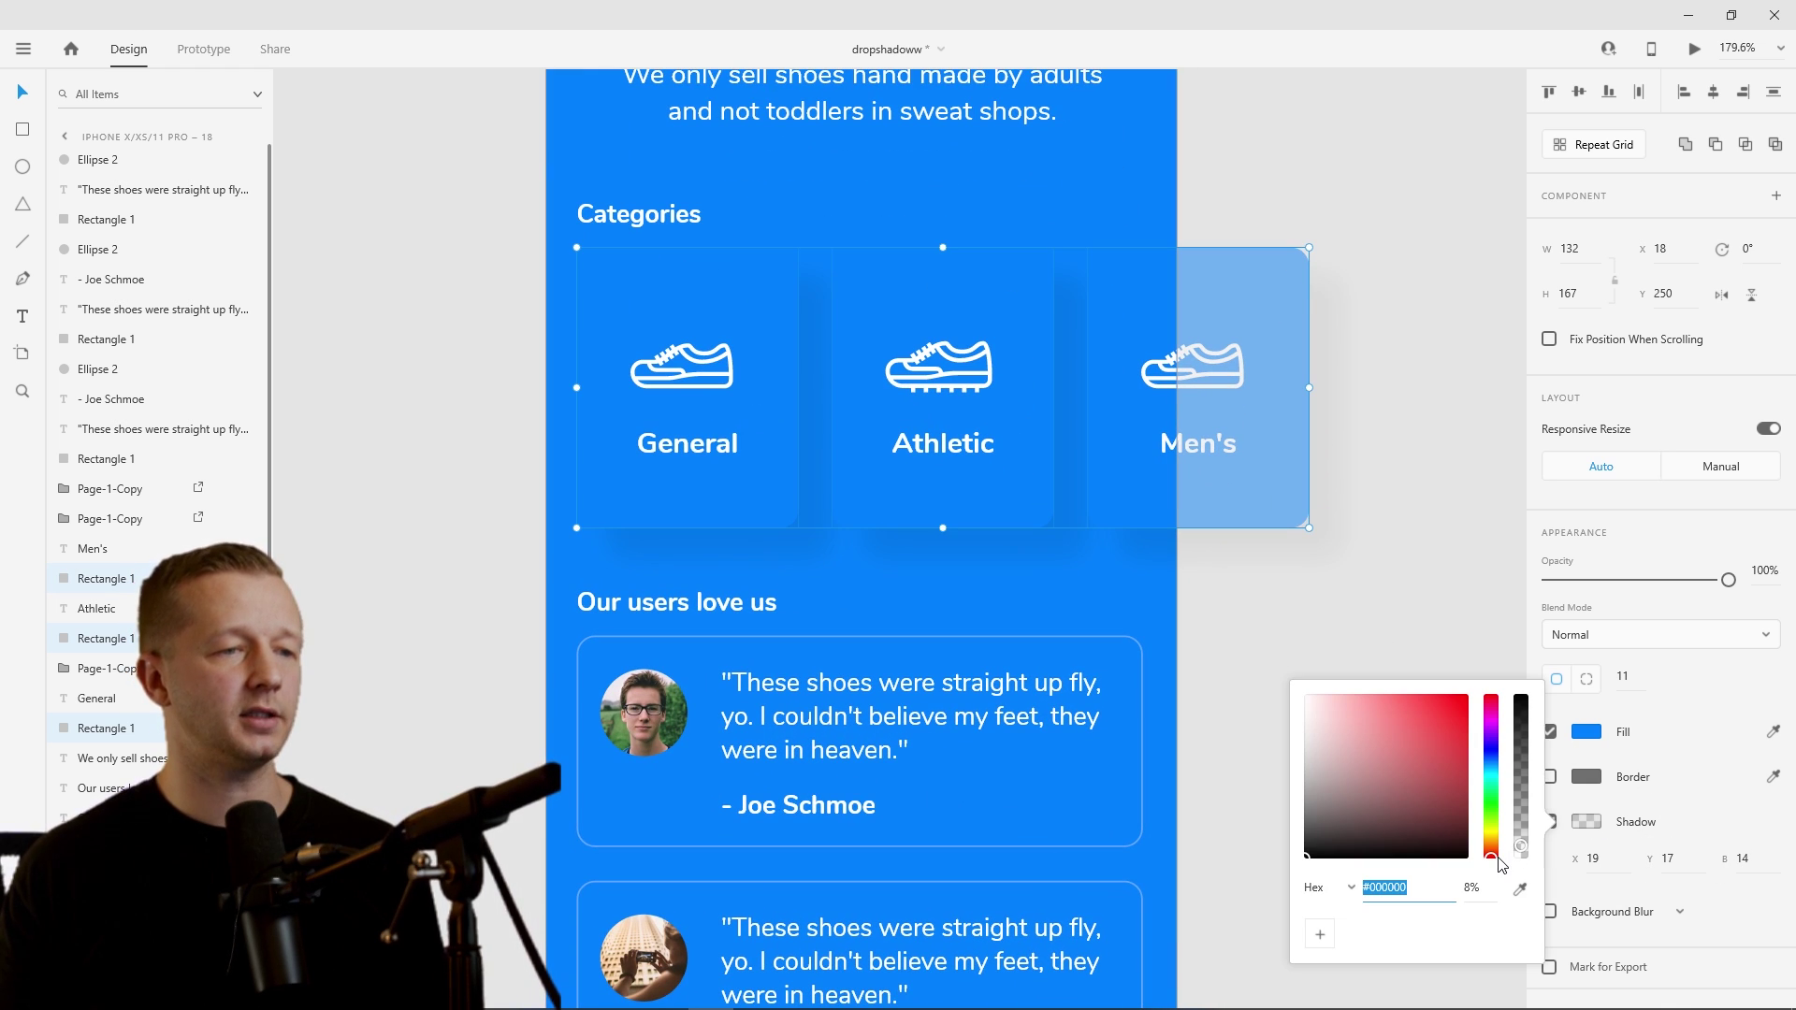
left_click_drag(1524, 853, 1532, 827)
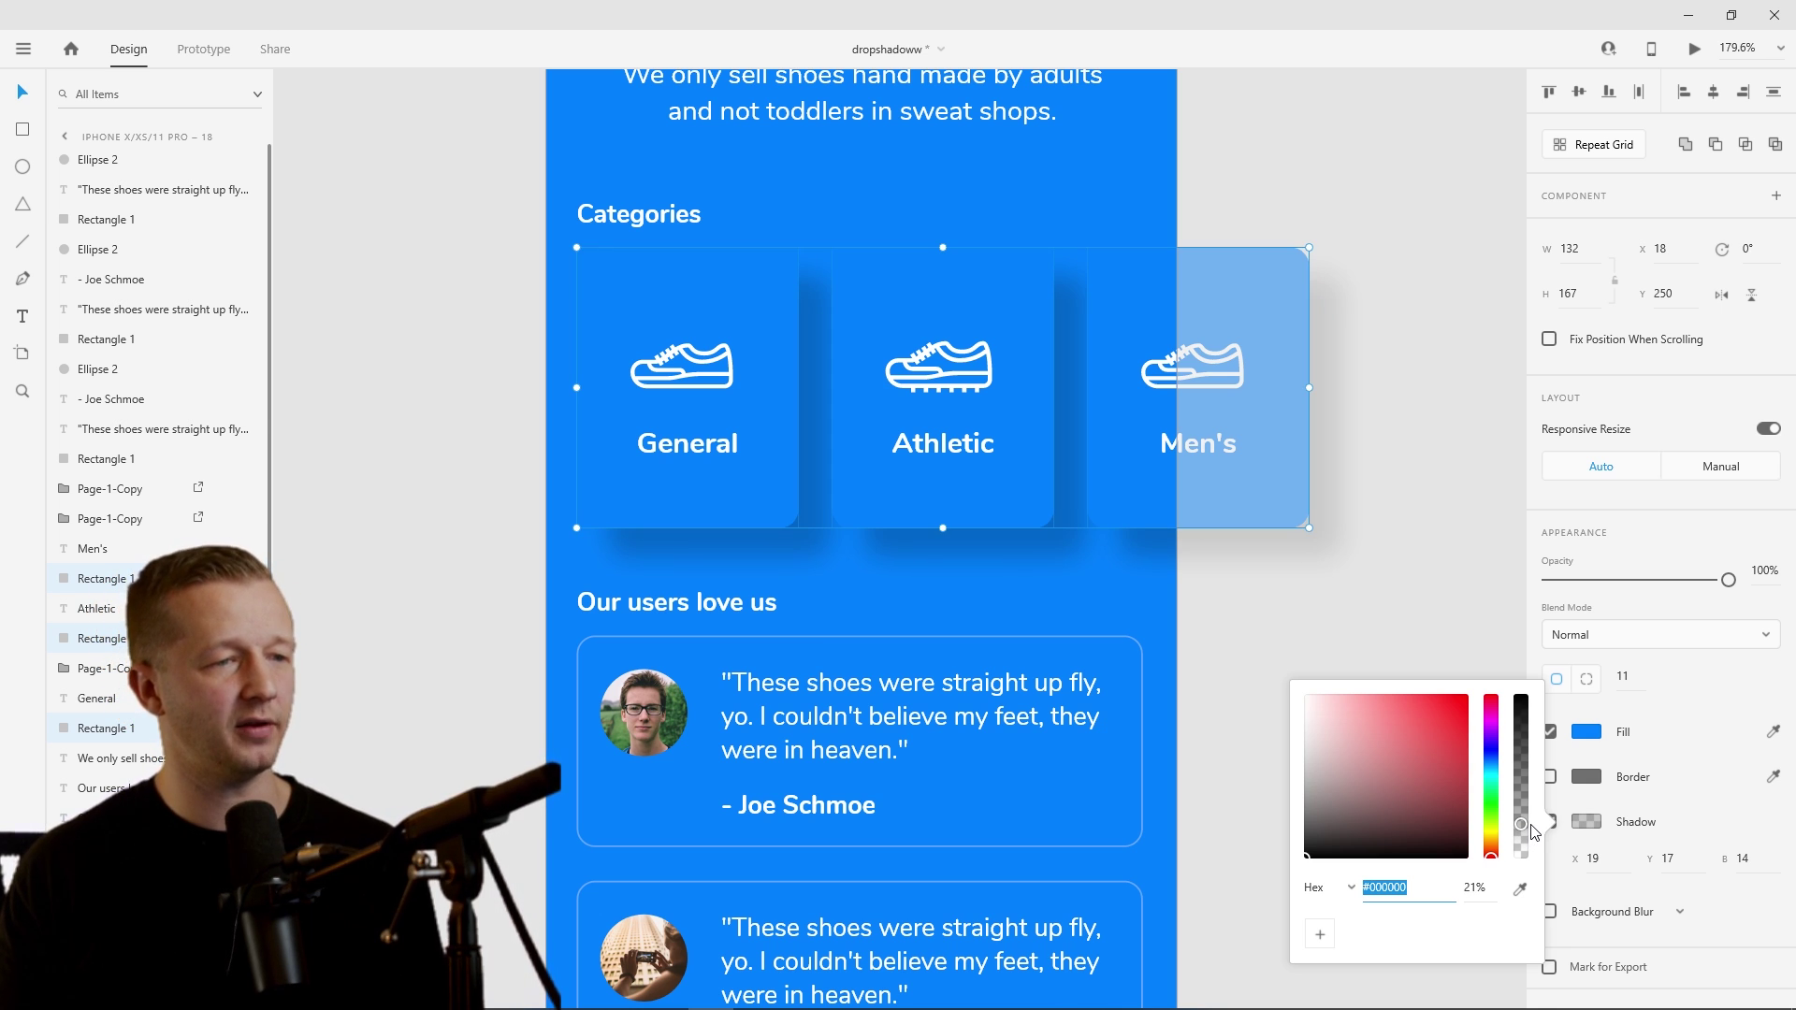
mouse_move(1534, 833)
left_mouse_down()
mouse_move(1526, 861)
mouse_move(1539, 847)
left_mouse_up()
left_click(1310, 616)
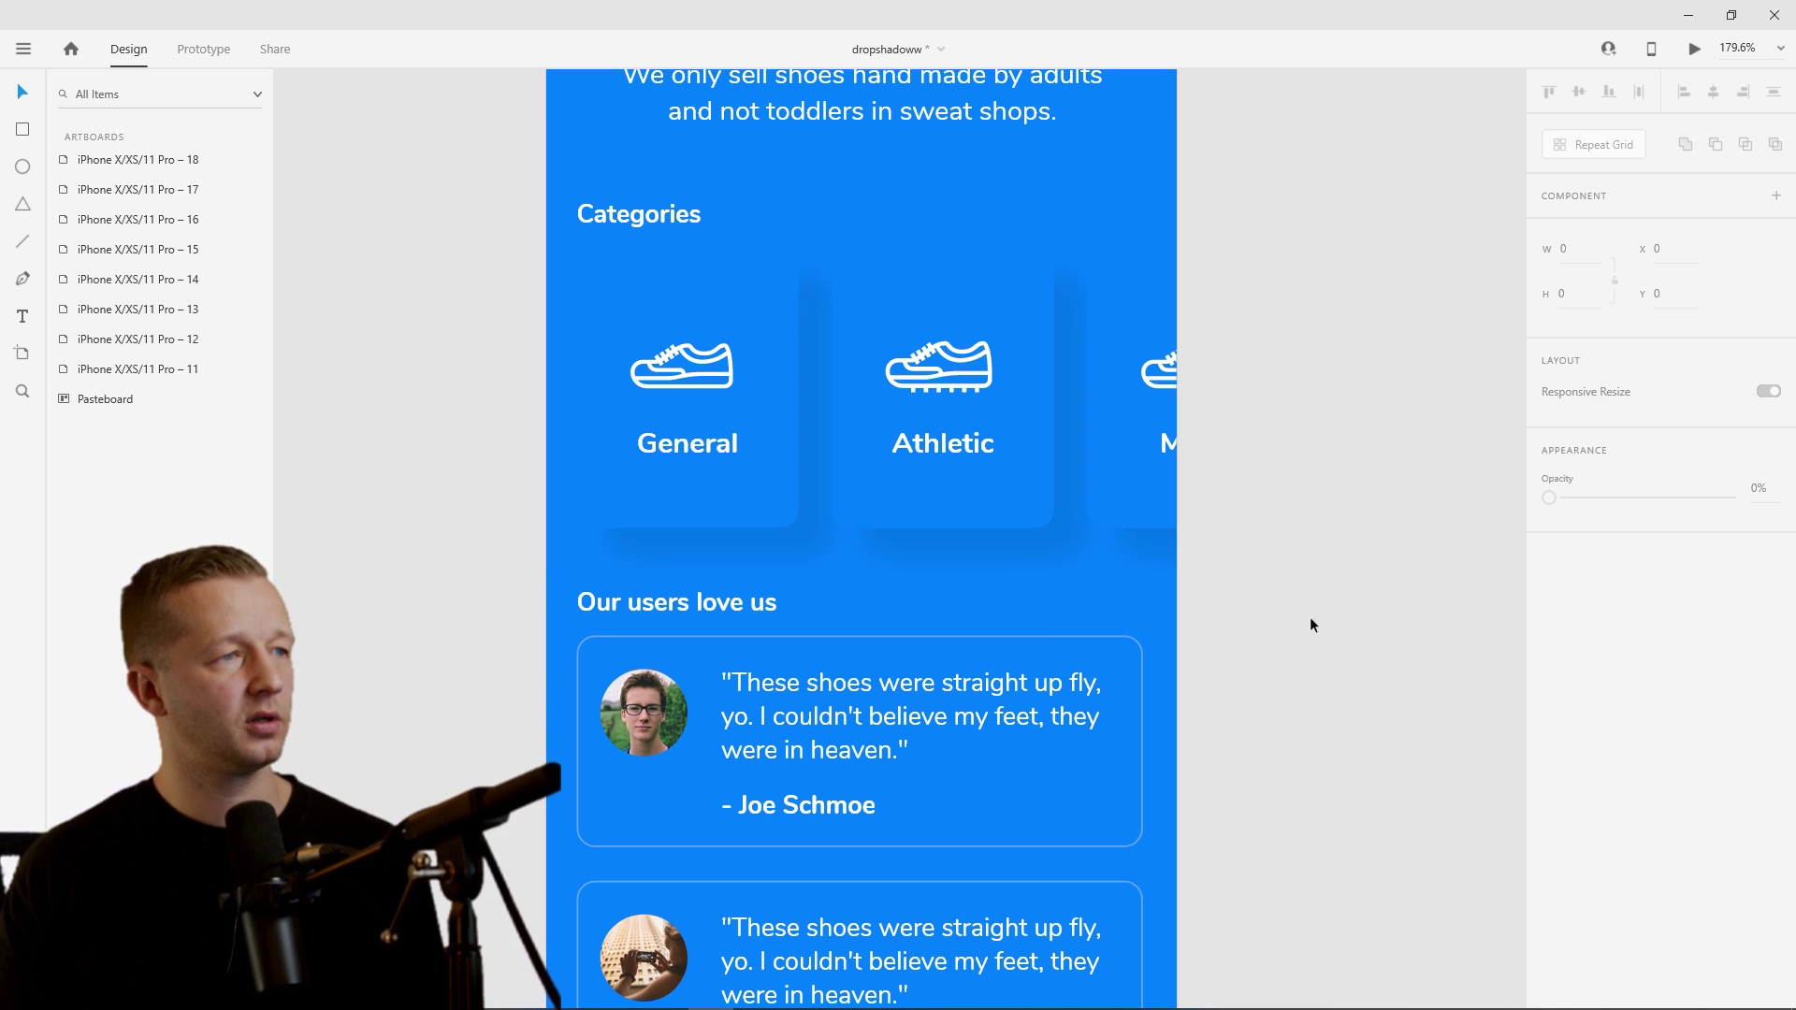
left_click_drag(1314, 551, 1372, 648)
scroll(1372, 649, "down", 4)
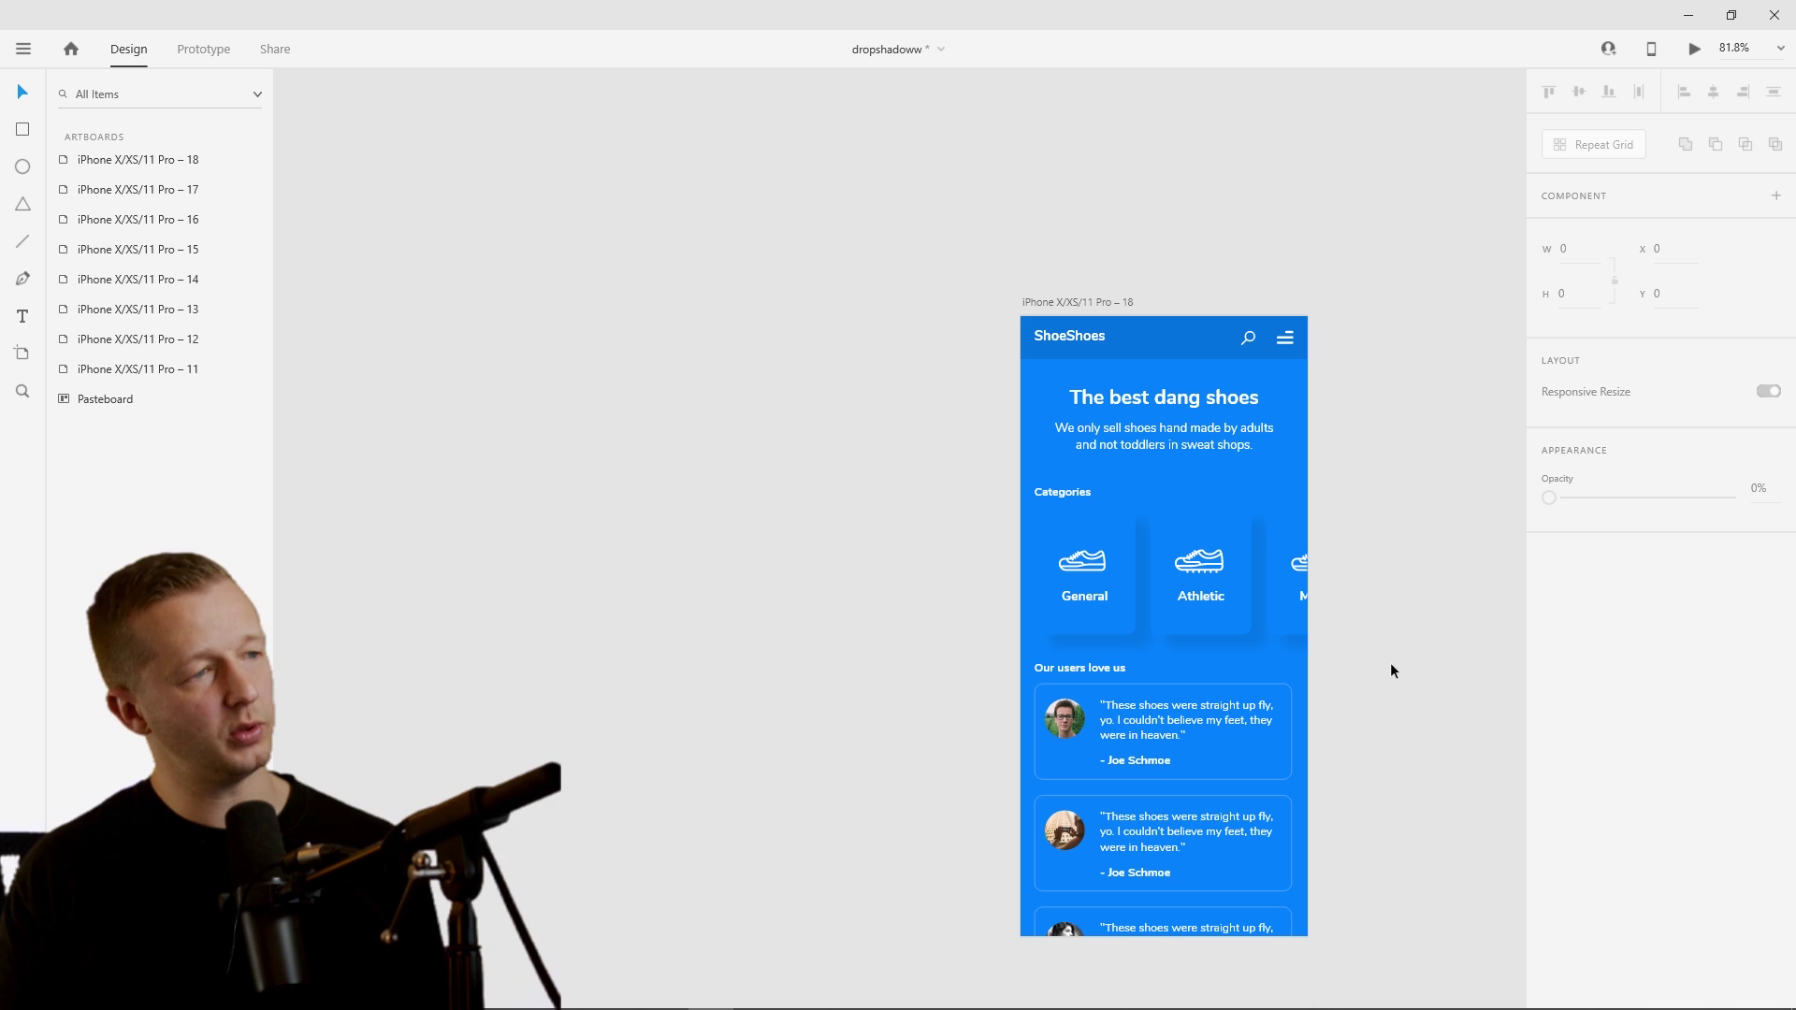